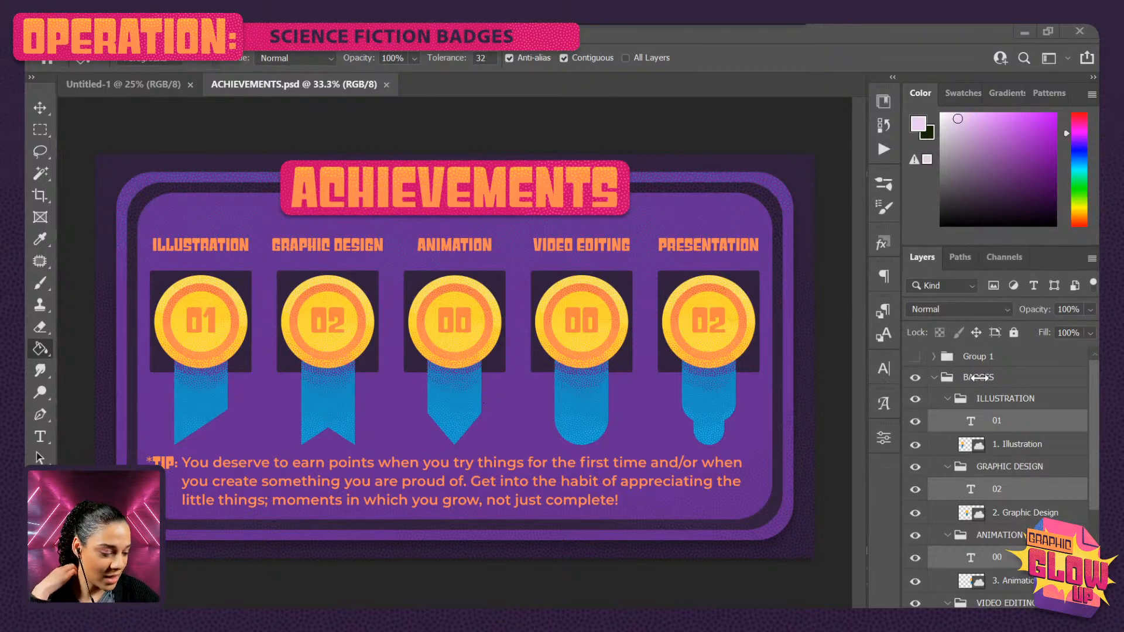
- Show and expand Group 1, and replace the Personal goal text with "BECOME MORE COMFORTABLE DESIGNING WITH SIMPLE SHAPES"
{"action": "left_click", "coordinate": [915, 357]}
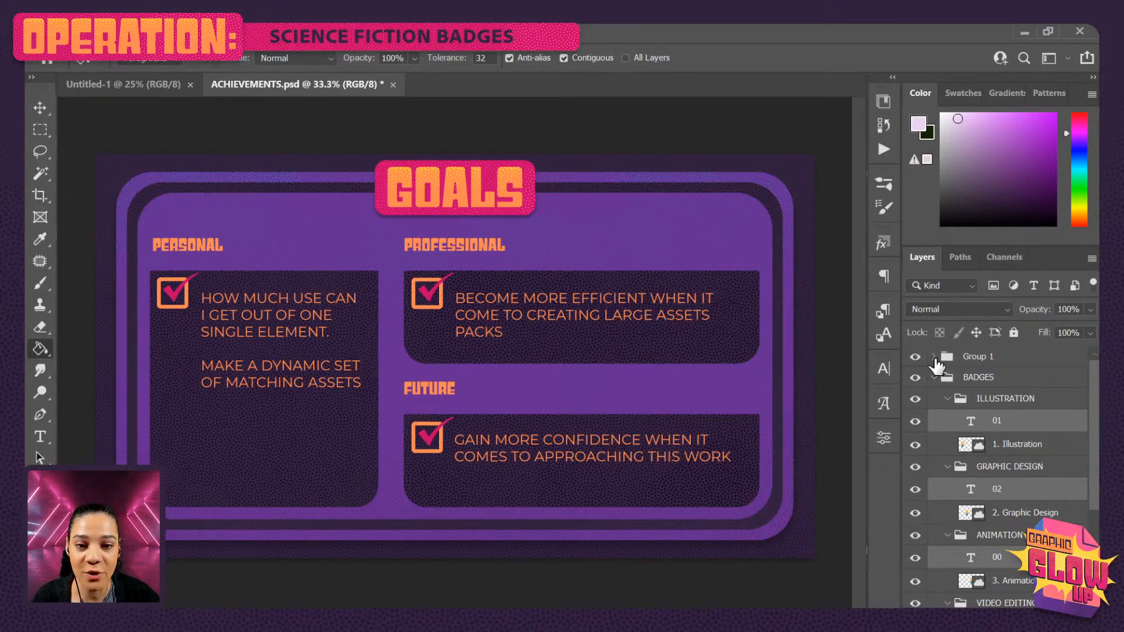
{"action": "left_click", "coordinate": [933, 358]}
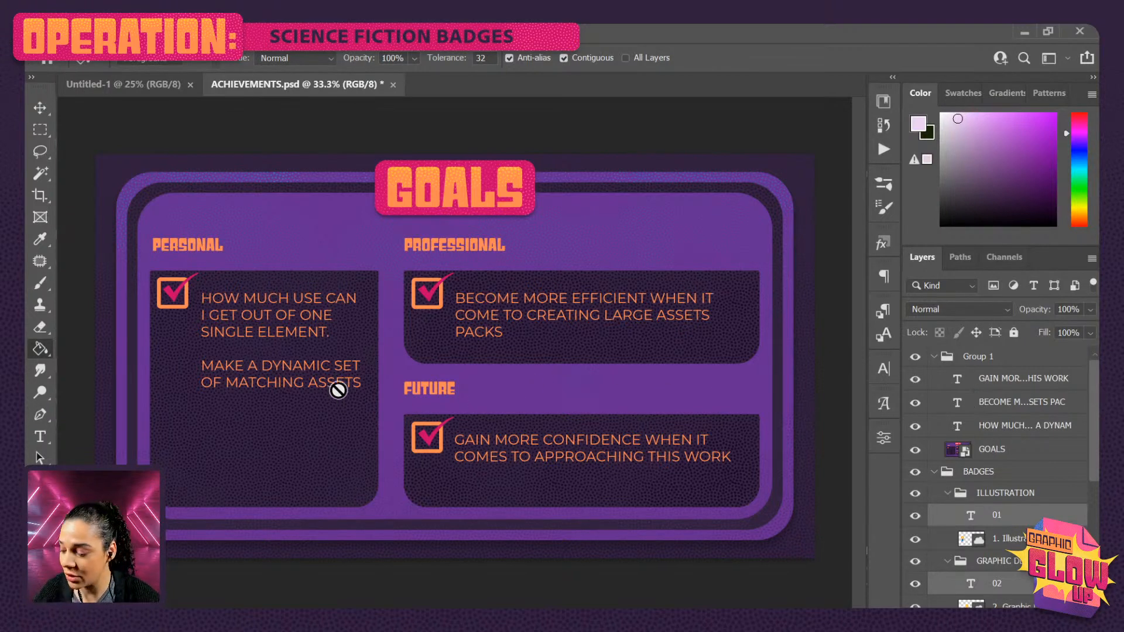
{"action": "key", "text": "t"}
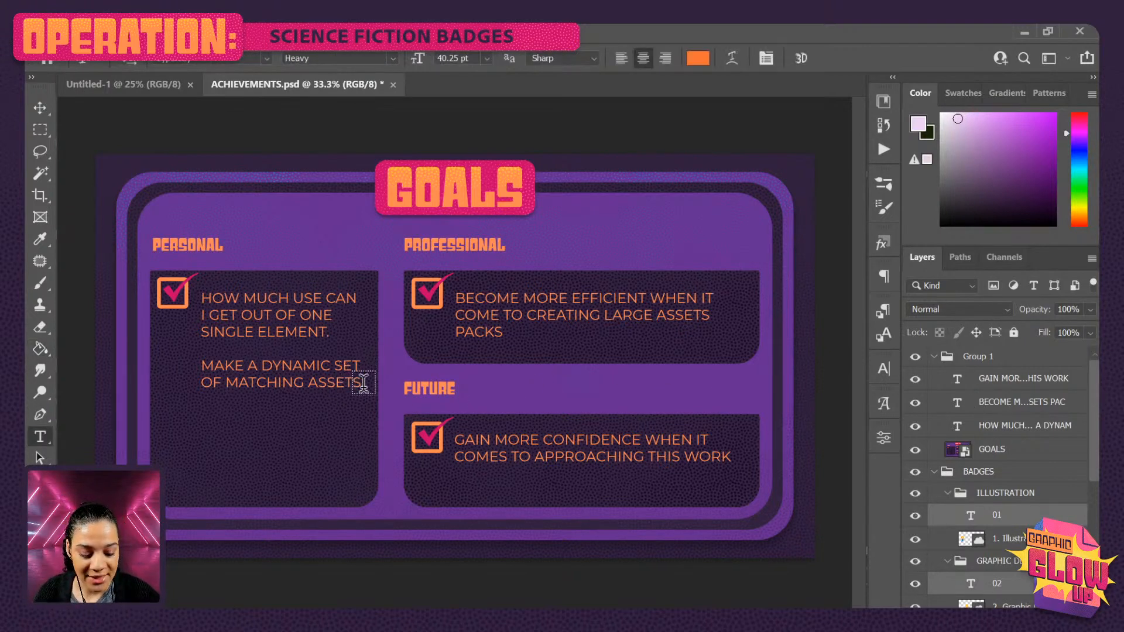
{"action": "left_click_drag", "start_coordinate": [360, 384], "coordinate": [200, 296]}
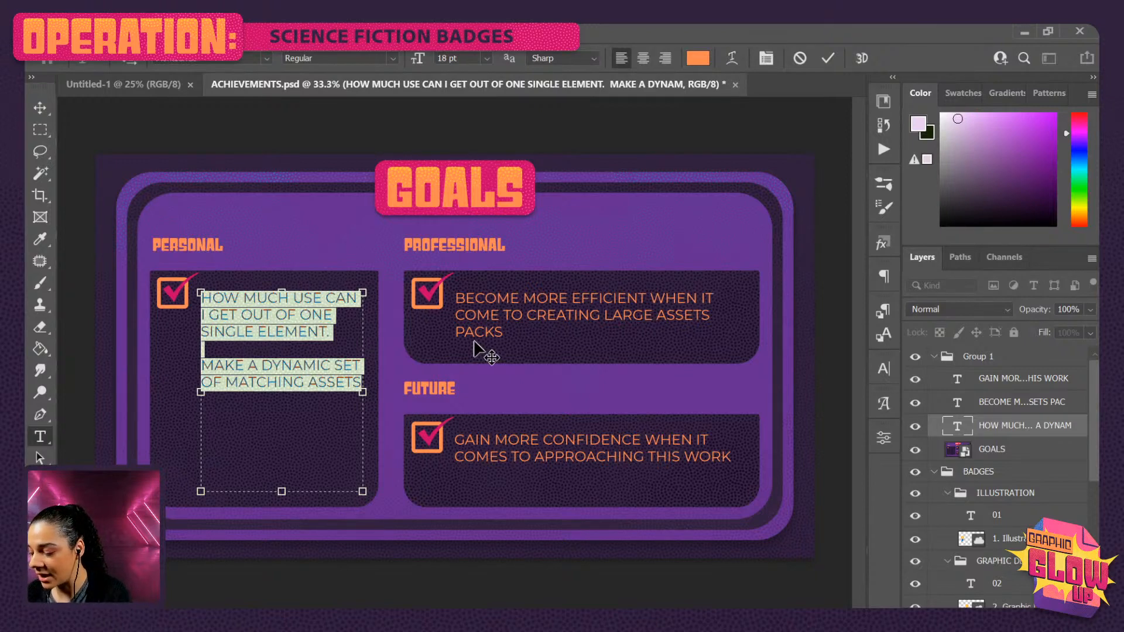
{"action": "type", "text": "BECOME MORE "}
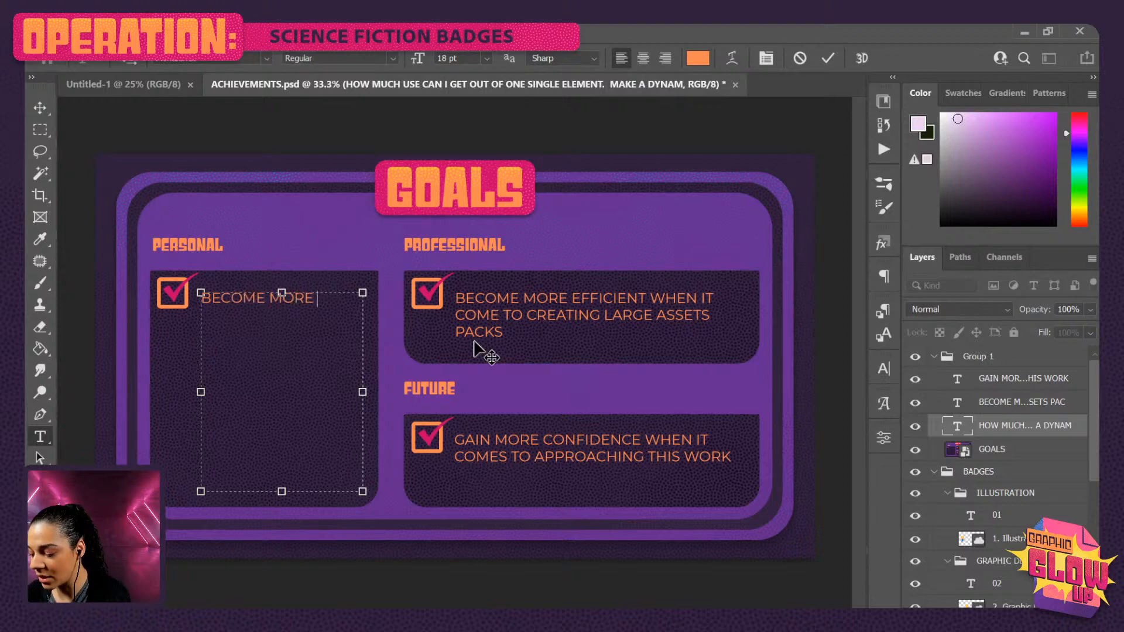
{"action": "type", "text": "COMFORTA"}
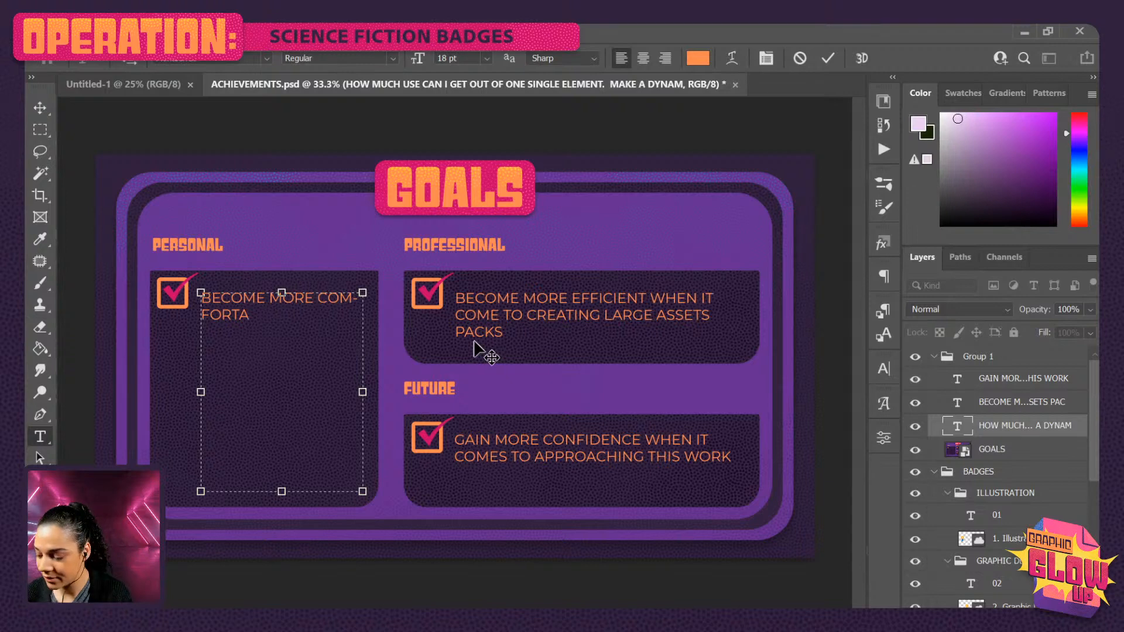
{"action": "type", "text": "BLE"}
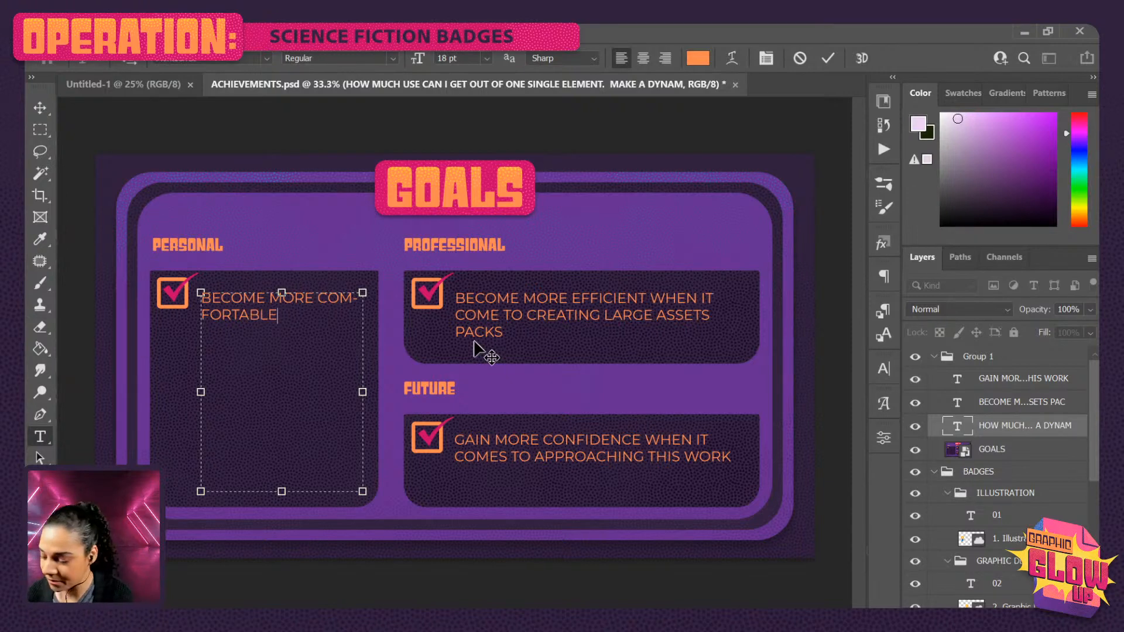
{"action": "type", "text": " DESIG"}
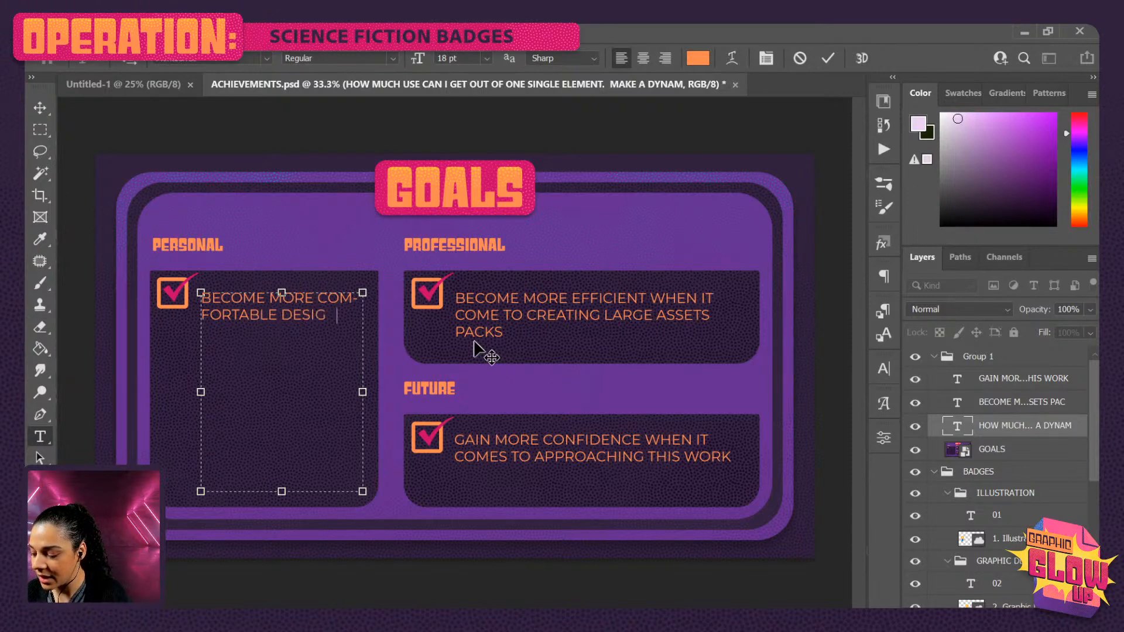
{"action": "type", "text": "NING WITH SIMPL"}
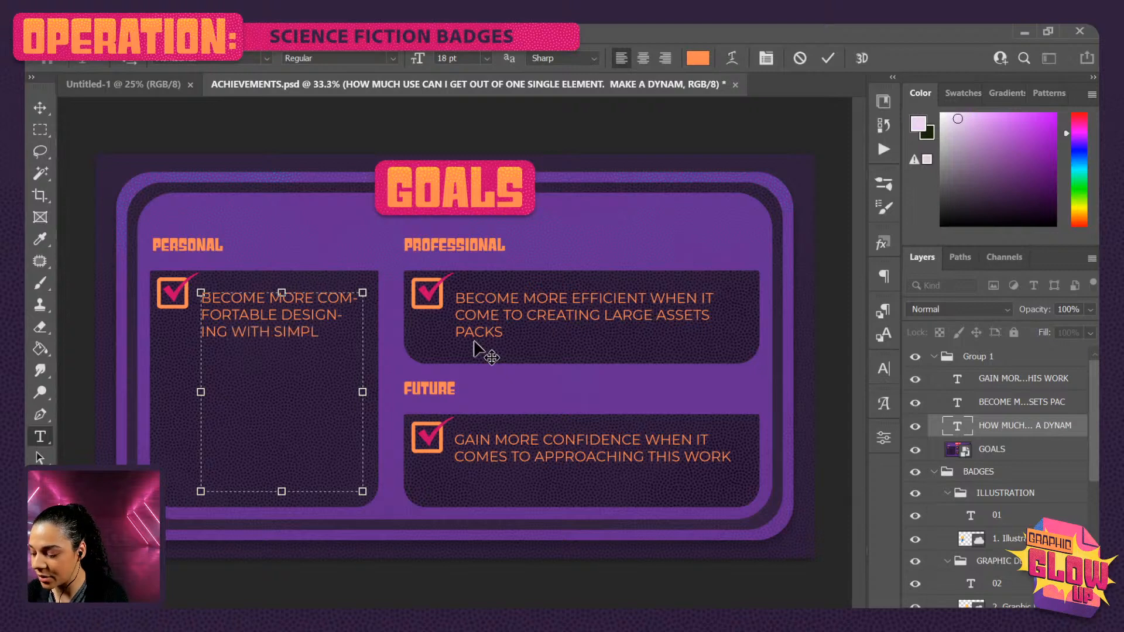
{"action": "type", "text": "E SHAPES"}
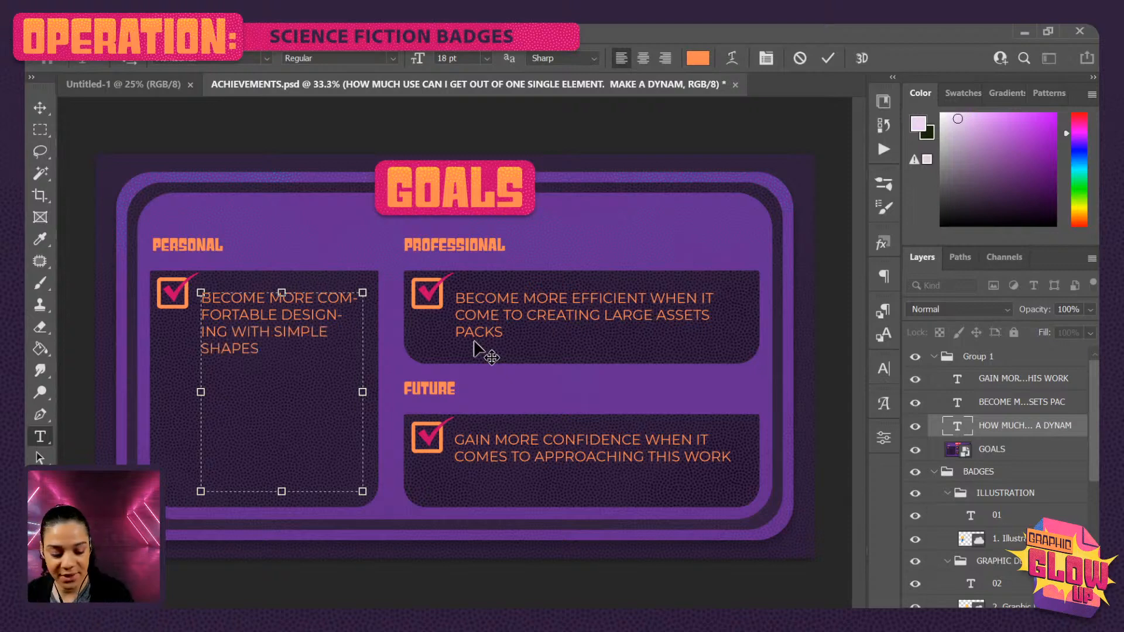
- Add line breaks to the Personal goal text before COMFORTABLE and before DESIGNING to remove the hyphenation
{"action": "left_click", "coordinate": [321, 301]}
{"action": "key", "text": "Return"}
{"action": "left_click", "coordinate": [317, 315]}
{"action": "key", "text": "Return"}
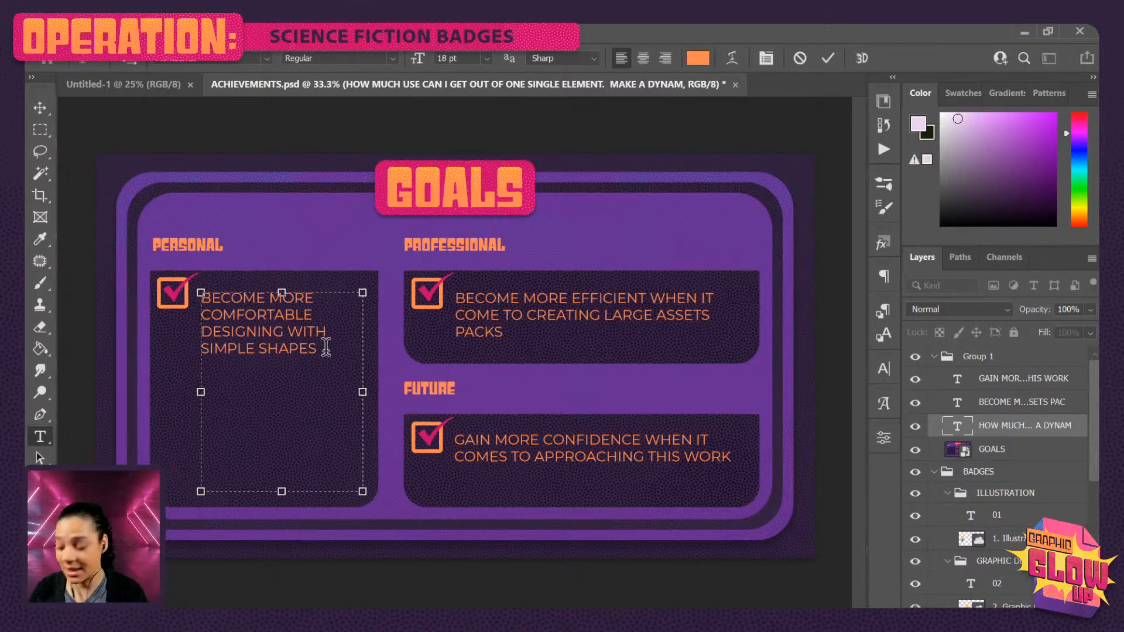
- Add a second Personal goal after a blank line, "COMBINING DIFFERENT GENRES INTO ONE PIECE", with a line break before DIFFERENT
{"action": "key", "text": "Return"}
{"action": "key", "text": "Return"}
{"action": "type", "text": "CO"}
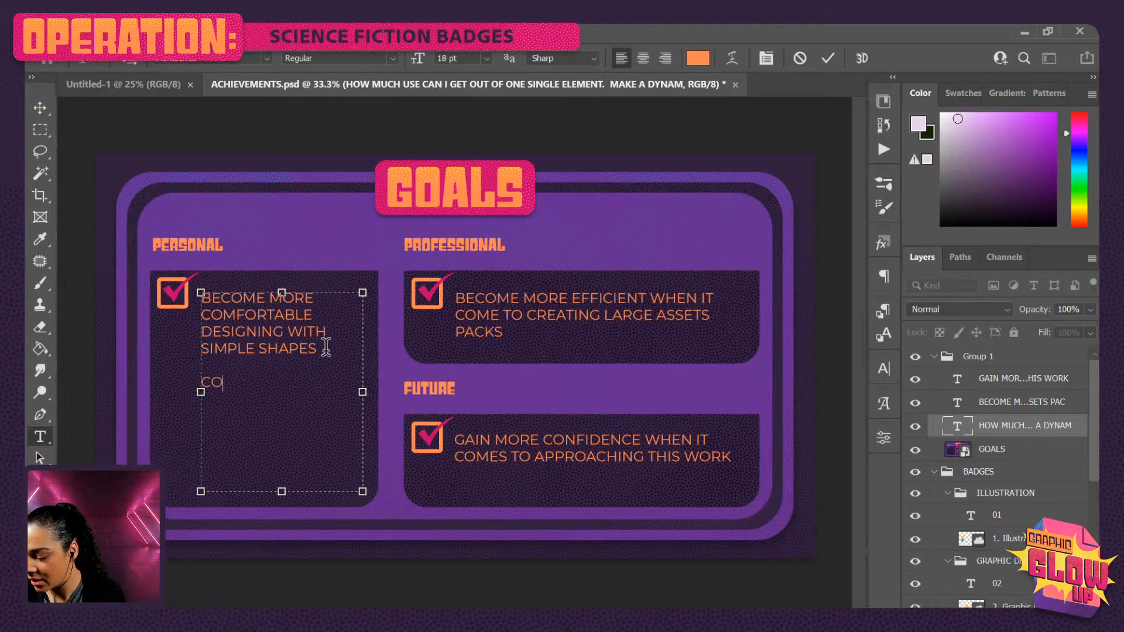
{"action": "type", "text": "MBINING DI"}
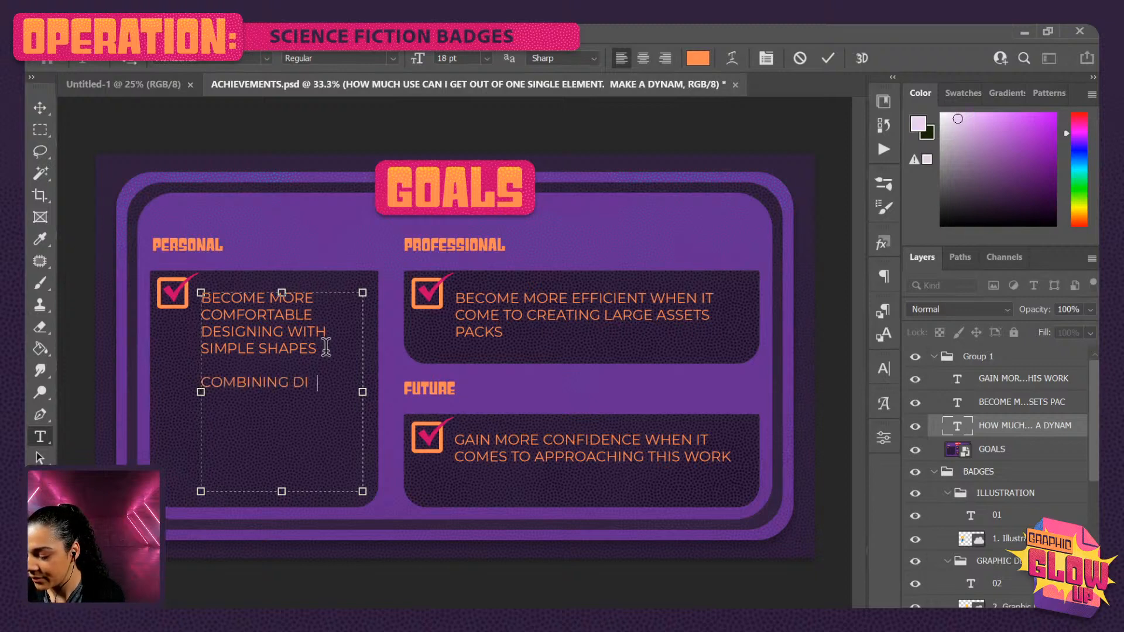
{"action": "type", "text": "FFERE"}
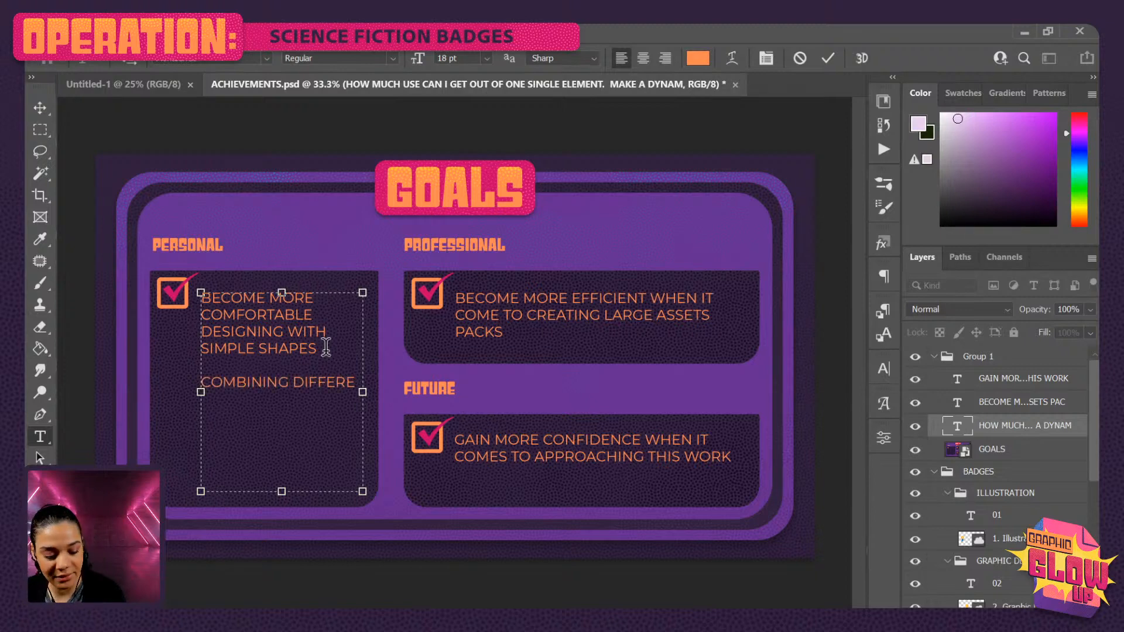
{"action": "type", "text": "NT GENRE"}
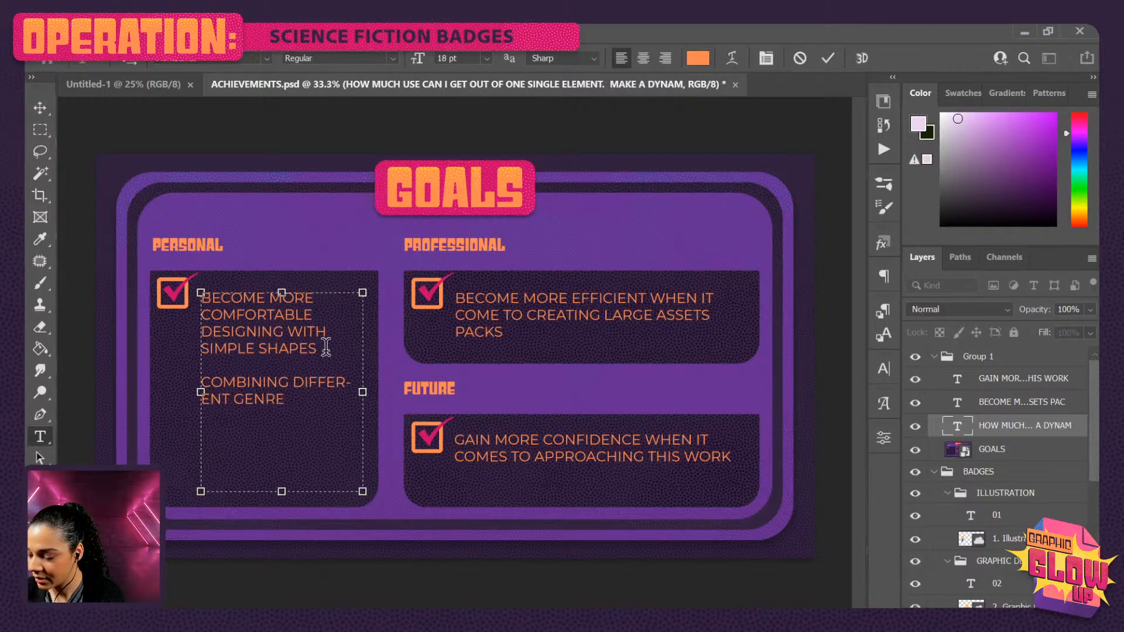
{"action": "type", "text": "S I NTO ONE PIECE"}
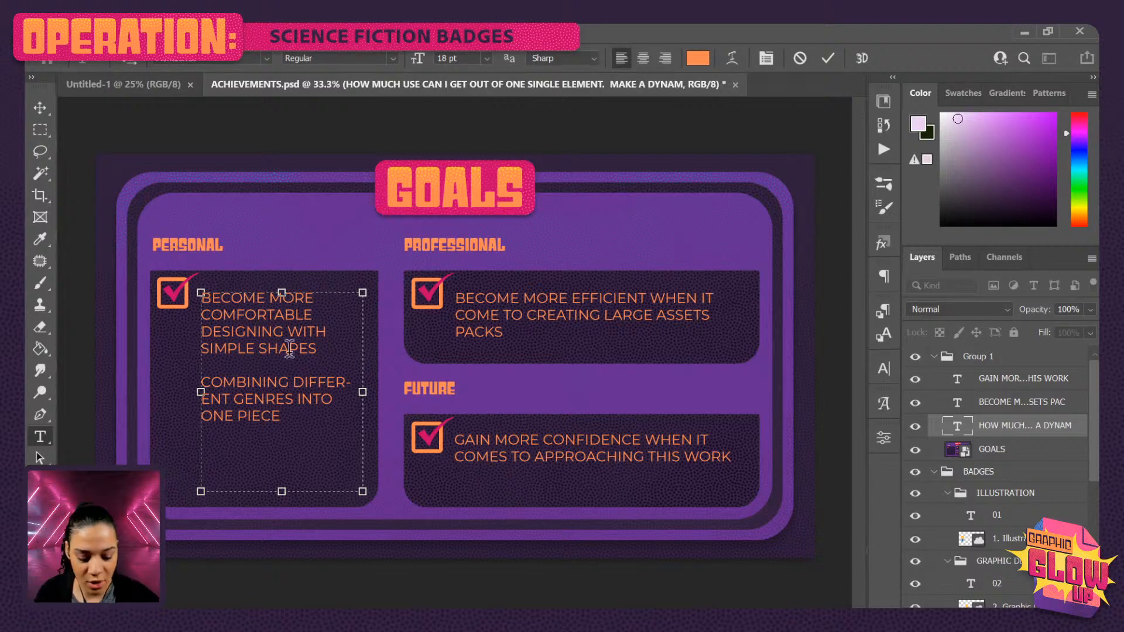
{"action": "left_click", "coordinate": [292, 384]}
{"action": "key", "text": "Return"}
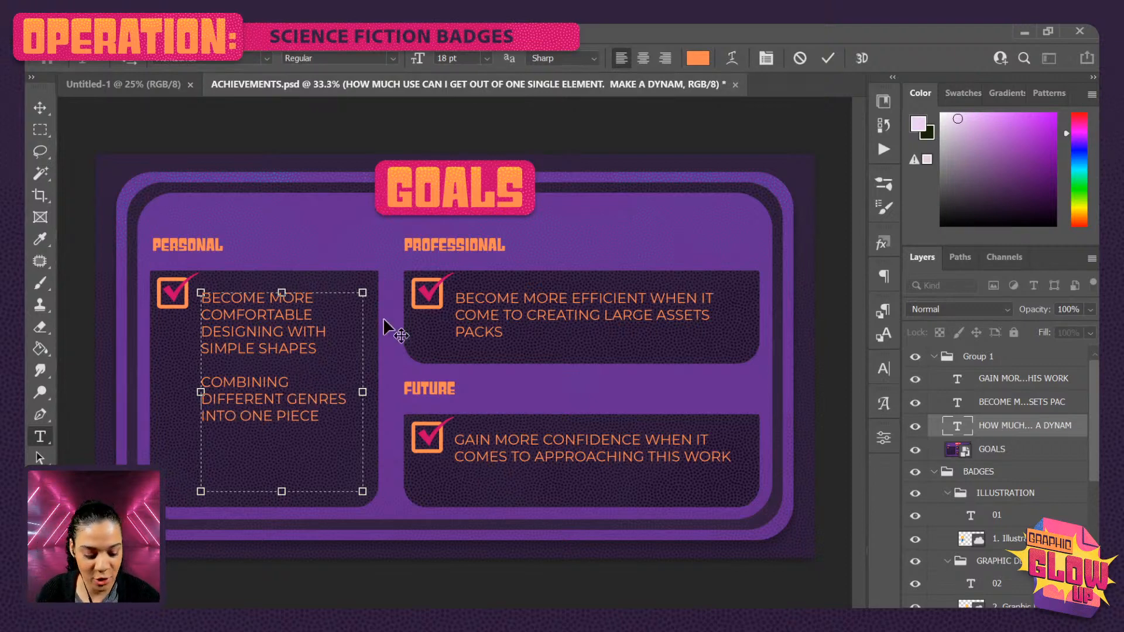
{"action": "left_click", "coordinate": [1022, 428]}
- Replace the Professional goal text with "WORKING TOWARD GETTING A BADGE DESIGN GIG"
{"action": "double_click", "coordinate": [495, 301]}
{"action": "key", "text": "ctrl+a"}
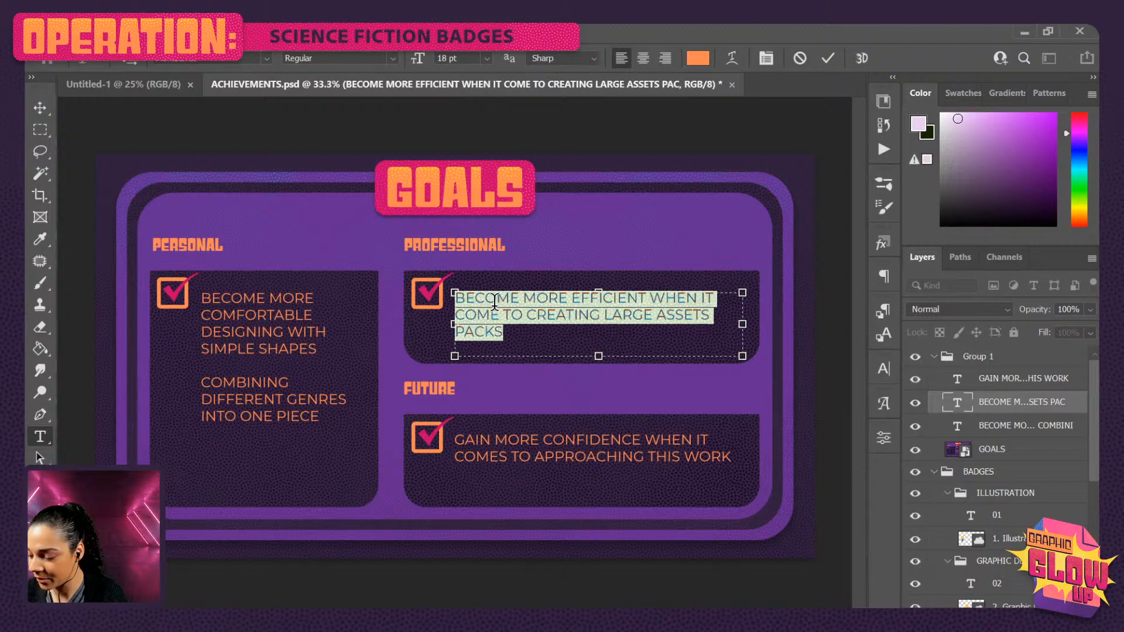
{"action": "type", "text": "WORKING TO"}
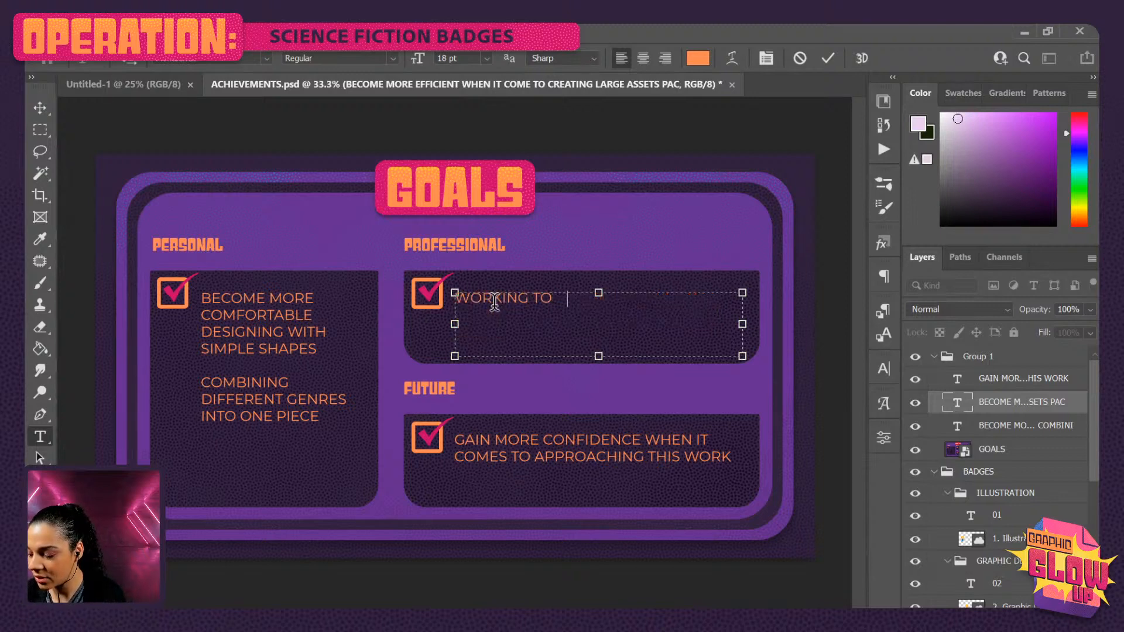
{"action": "key", "text": "BackSpace"}
{"action": "type", "text": "WAR"}
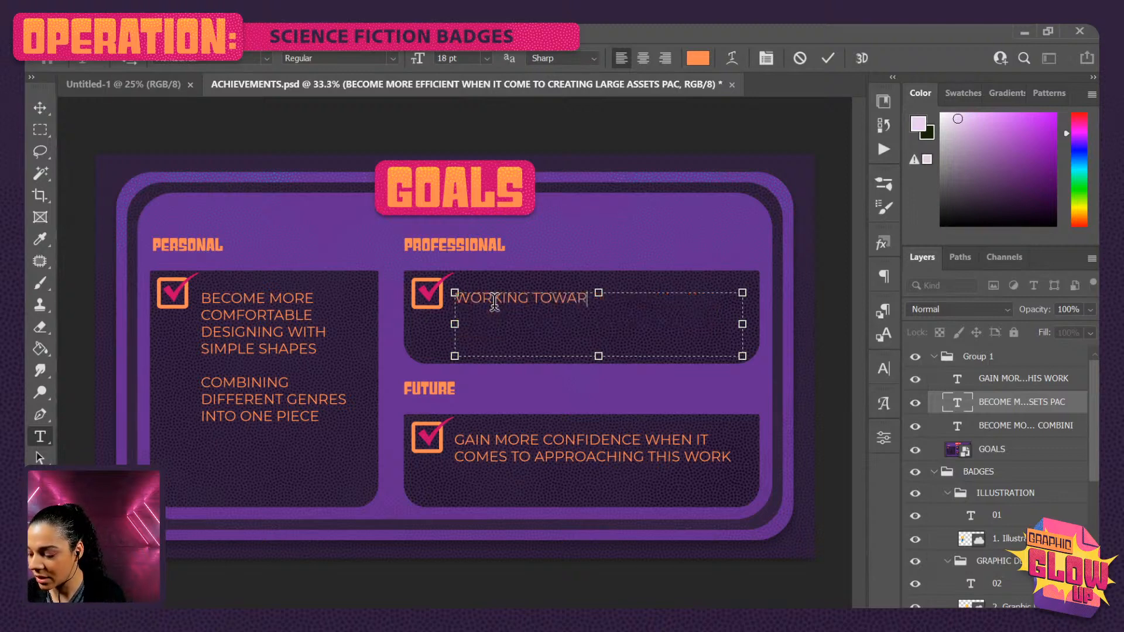
{"action": "type", "text": "D GETTING A"}
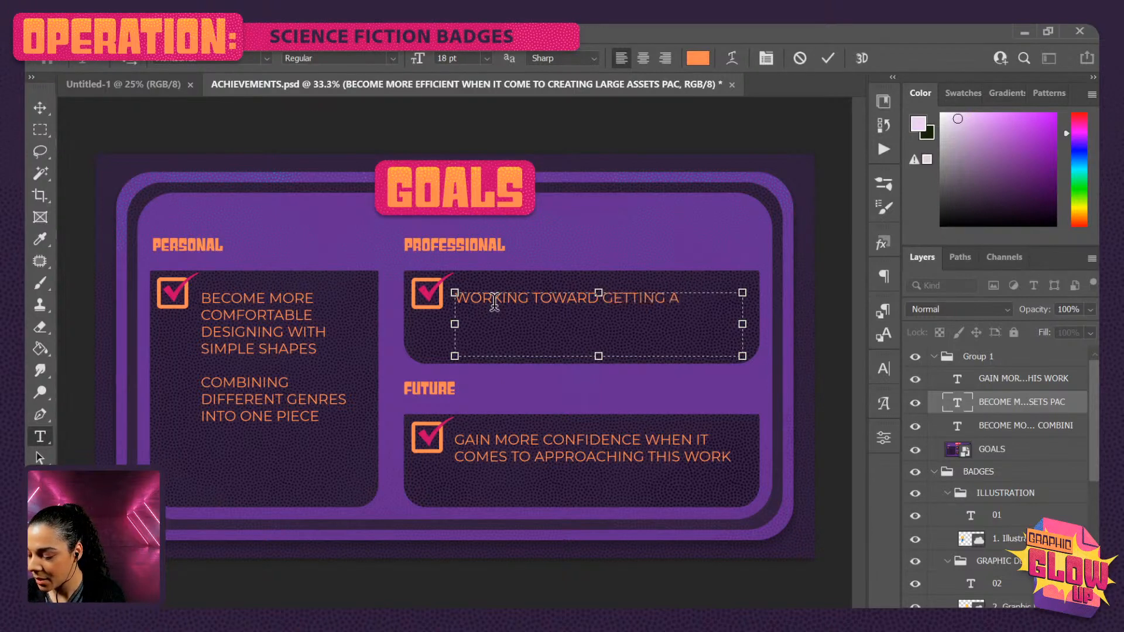
{"action": "type", "text": " BADGE DESIG"}
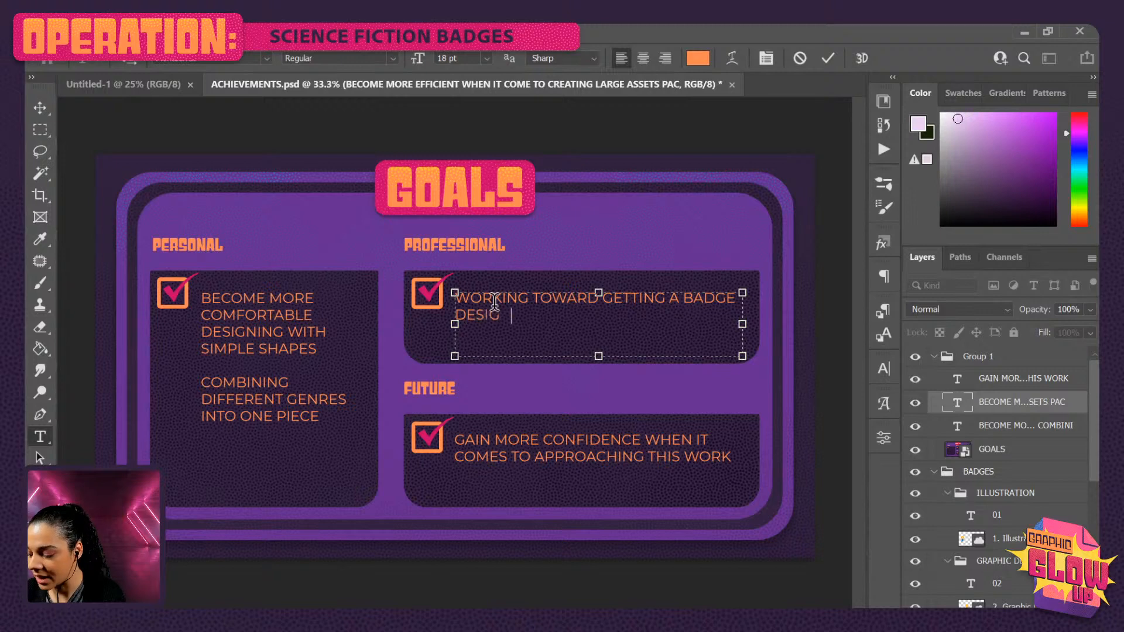
{"action": "type", "text": "N GIG"}
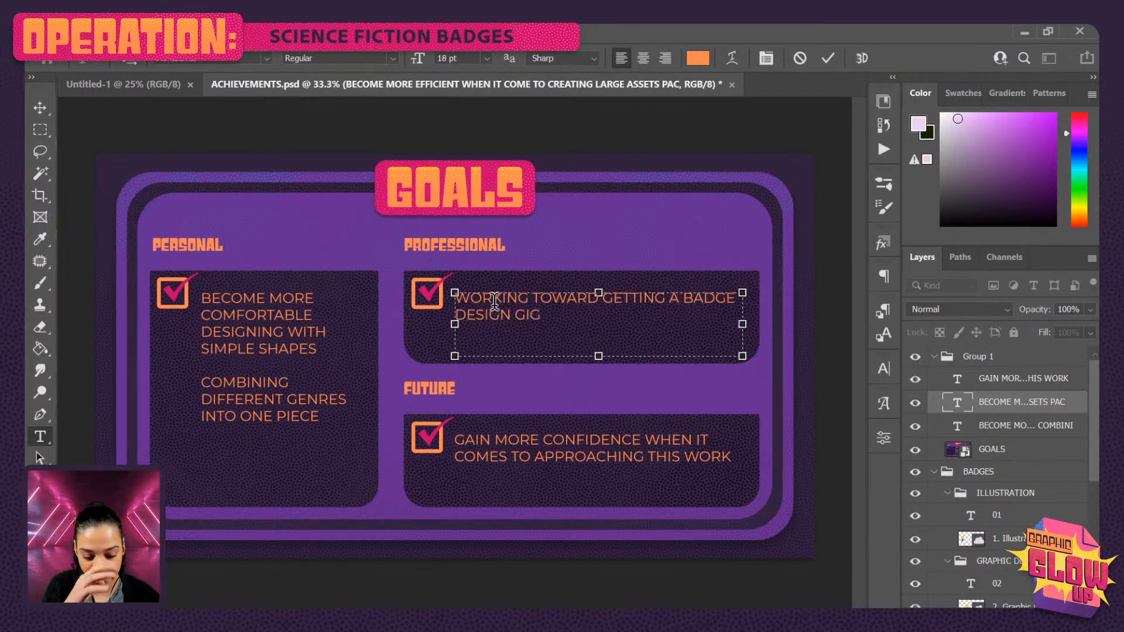
{"action": "left_click", "coordinate": [1003, 404]}
- Replace the Future goal text with "WORKING TOWARDS A CASE STUDY OF PERSONAL BADGE DESIGNS"
{"action": "triple_click", "coordinate": [553, 449]}
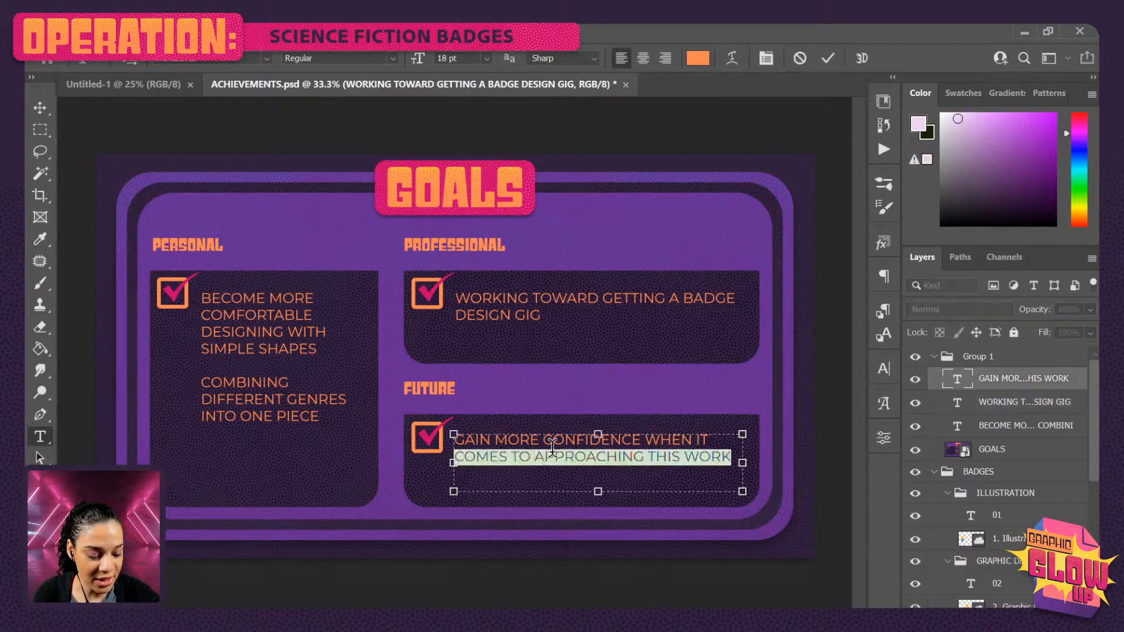
{"action": "left_click", "coordinate": [552, 449]}
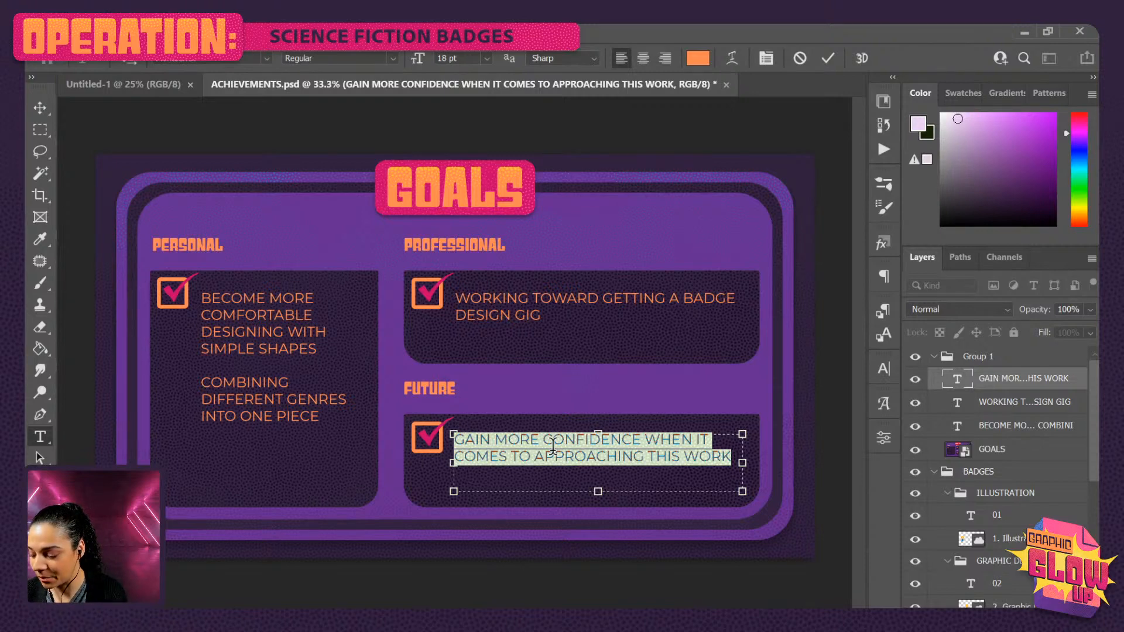
{"action": "type", "text": "WORKING T"}
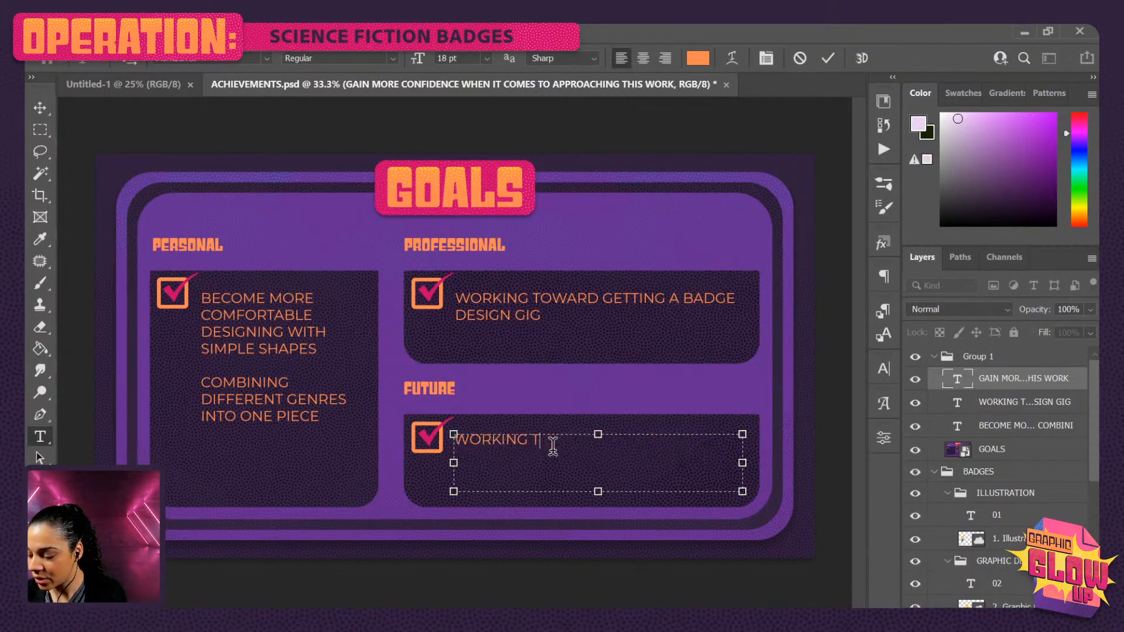
{"action": "type", "text": "OWARDS A"}
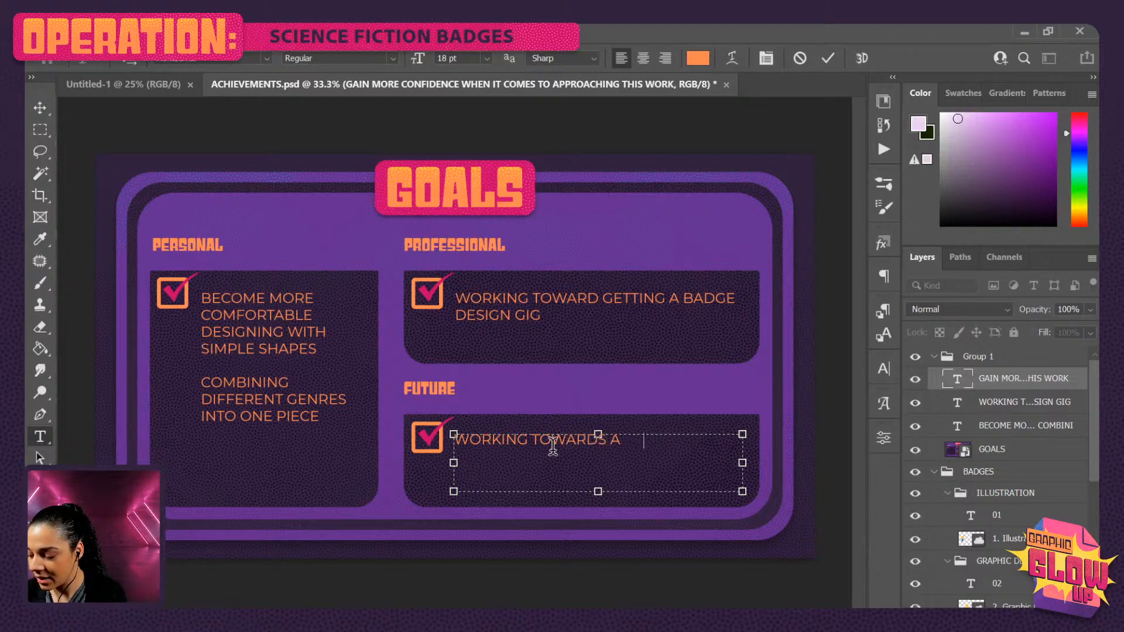
{"action": "type", "text": " CASE STUDY"}
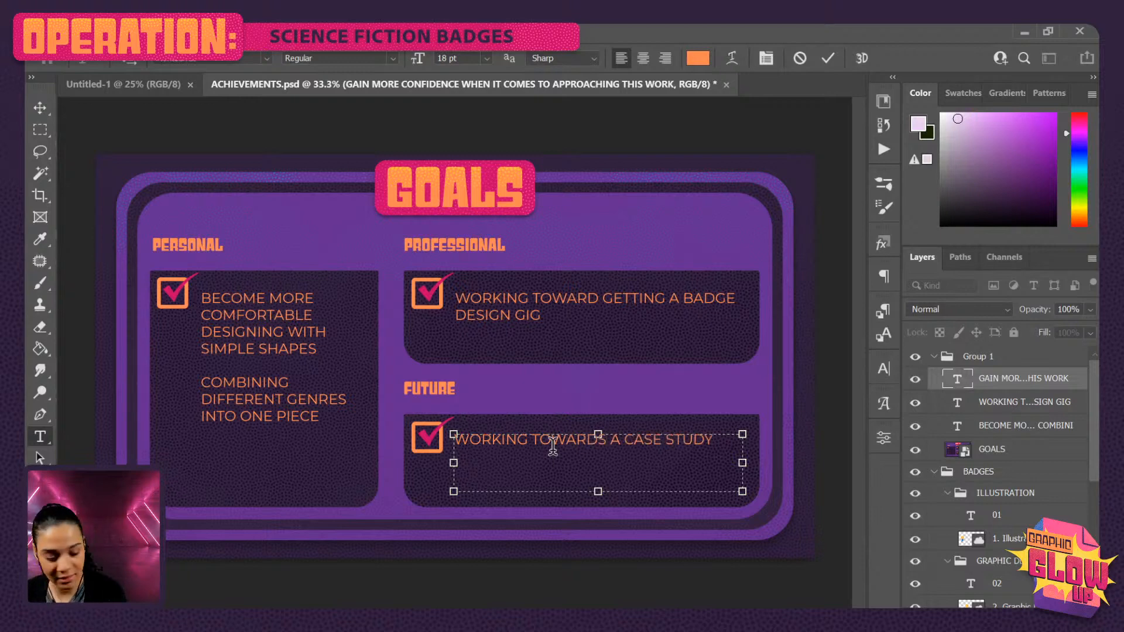
{"action": "type", "text": " OF"}
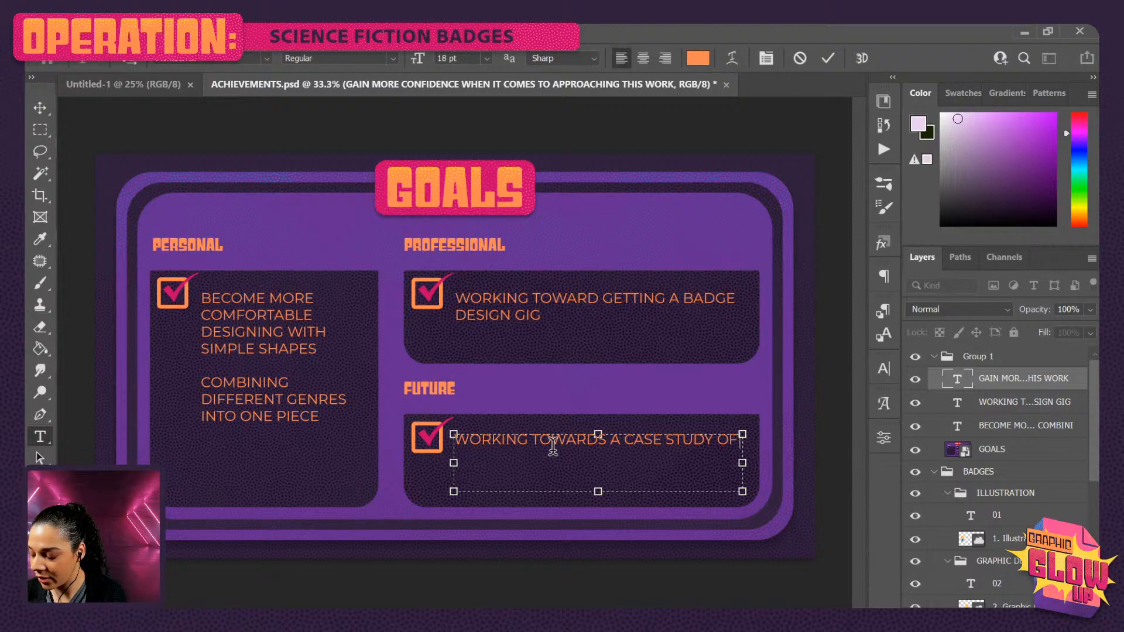
{"action": "type", "text": " PERSO"}
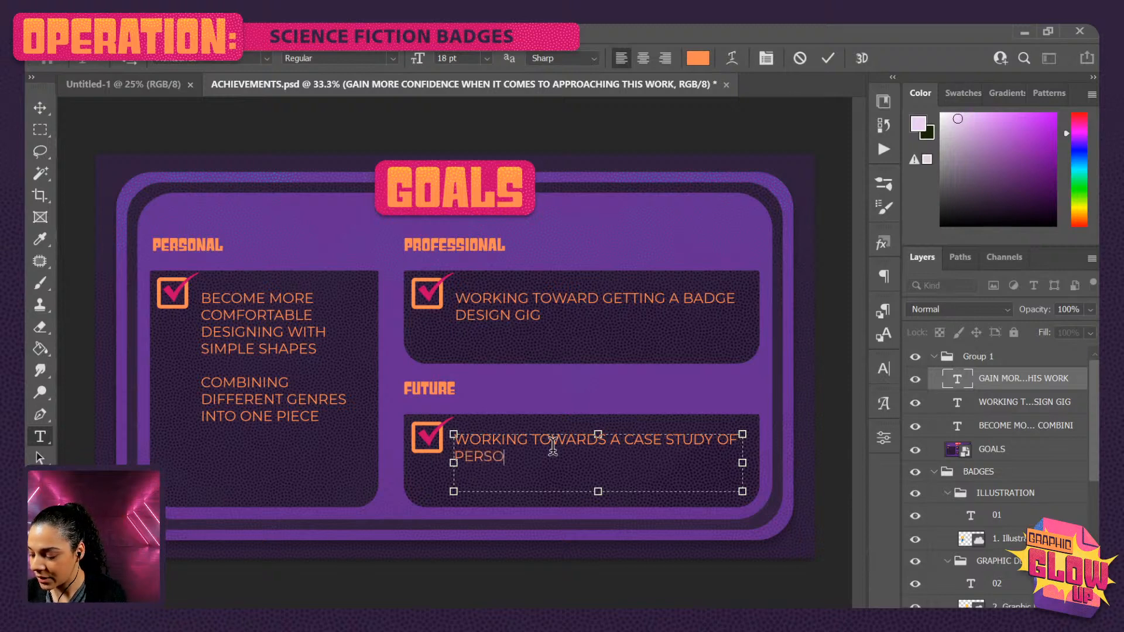
{"action": "type", "text": "NAL DR"}
{"action": "key", "text": "BackSpace"}
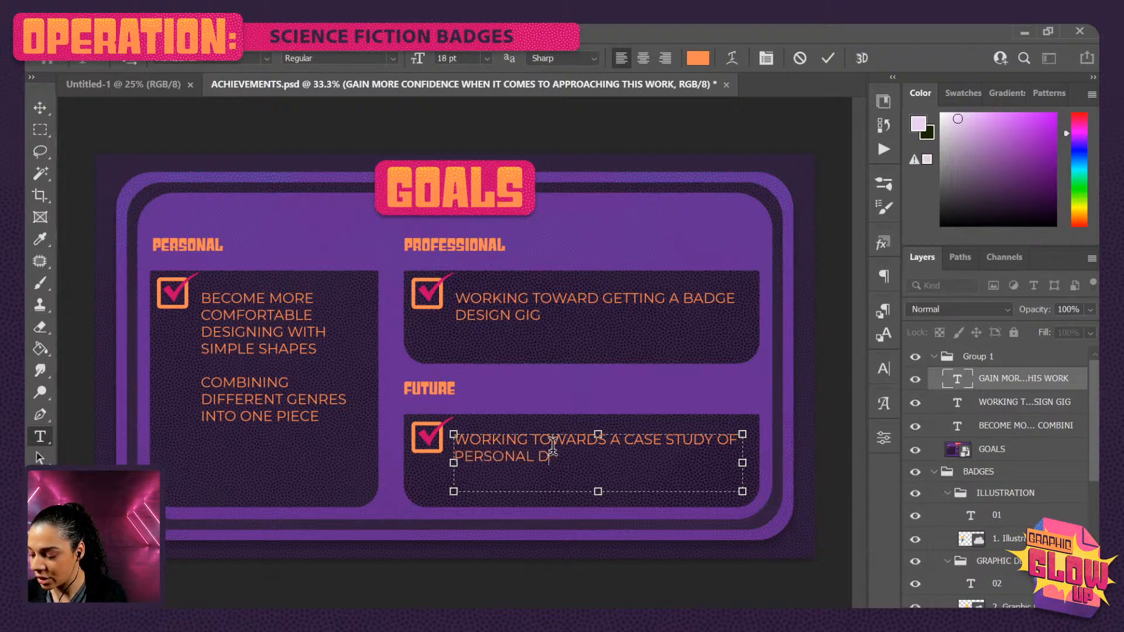
{"action": "key", "text": "BackSpace"}
{"action": "type", "text": "BADGE DESIGNS"}
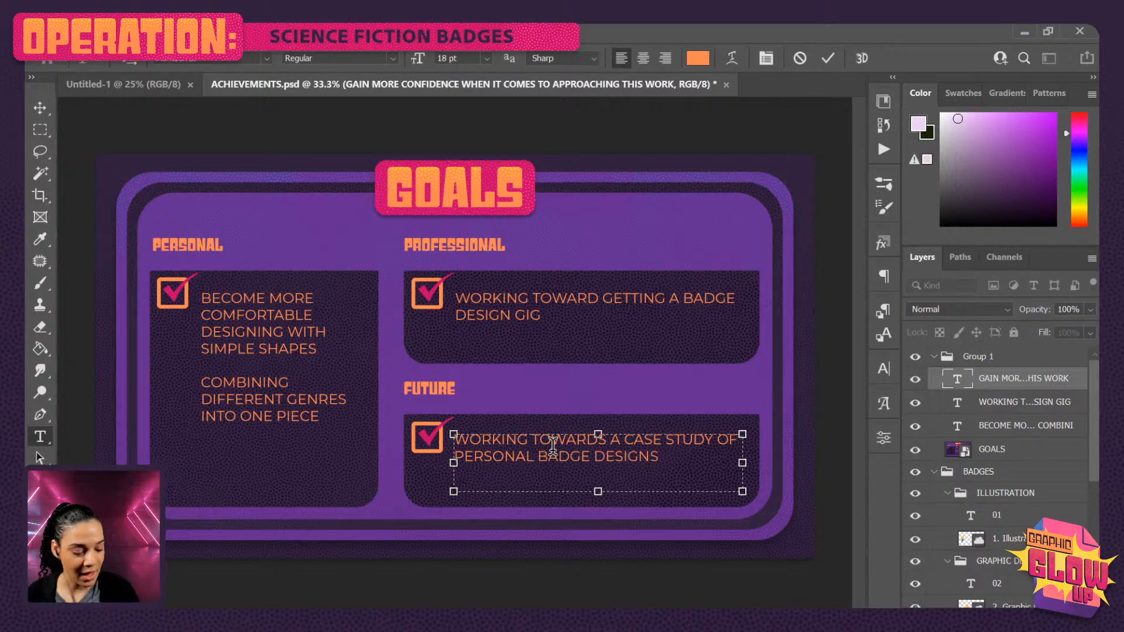
{"action": "left_click", "coordinate": [1059, 388]}
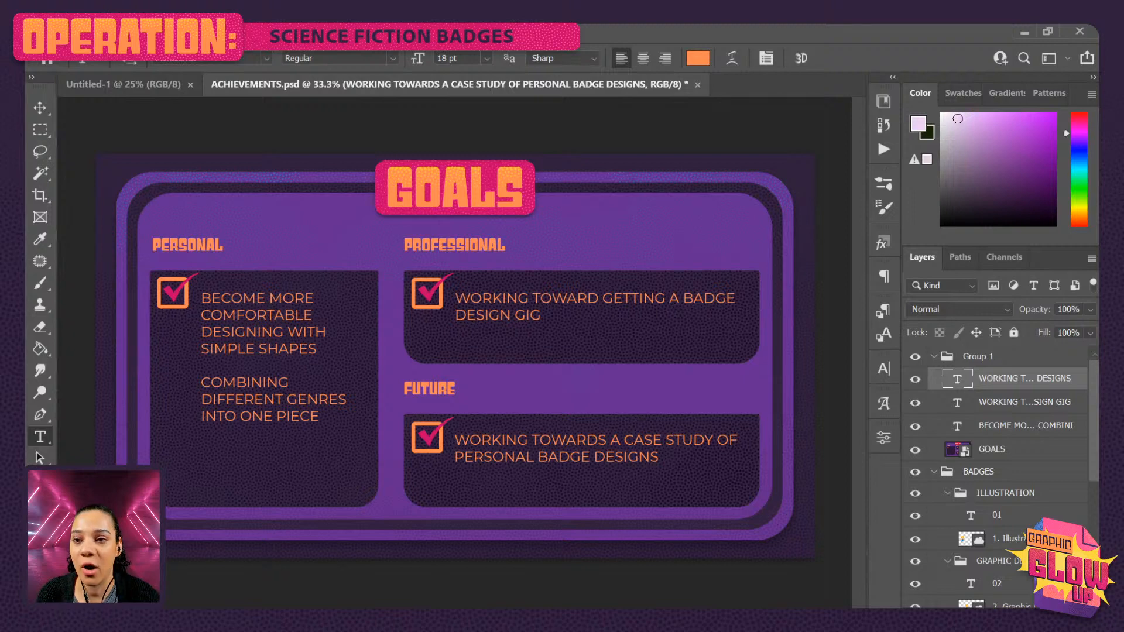
- Collapse the Group 1 and BADGES layer groups
{"action": "left_click", "coordinate": [939, 357]}
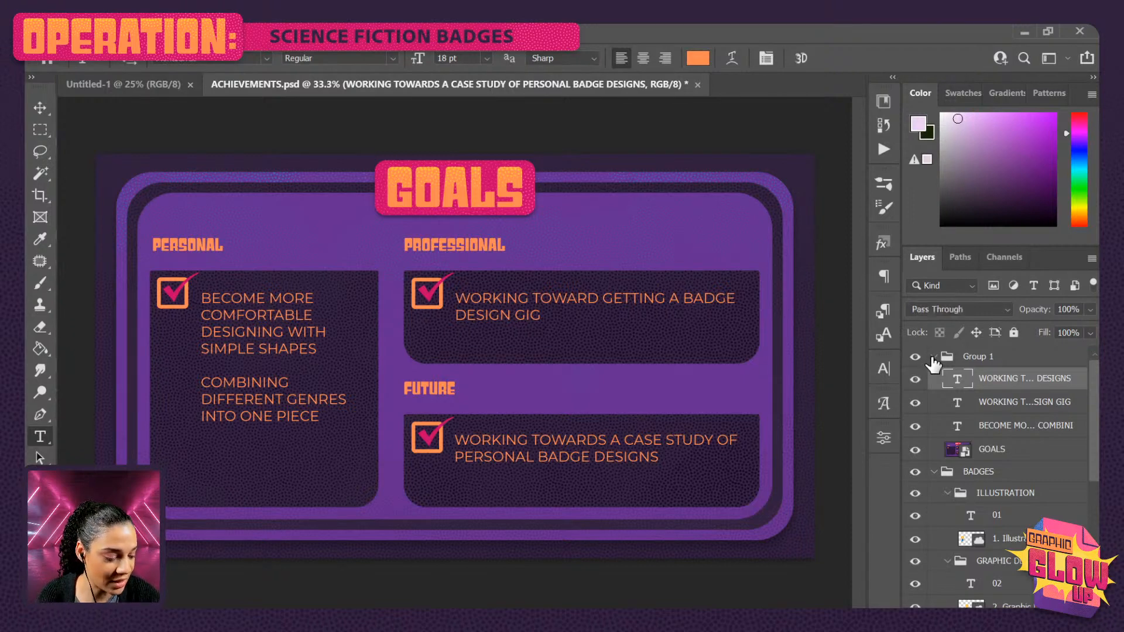
{"action": "left_click", "coordinate": [933, 356]}
{"action": "left_click", "coordinate": [935, 378]}
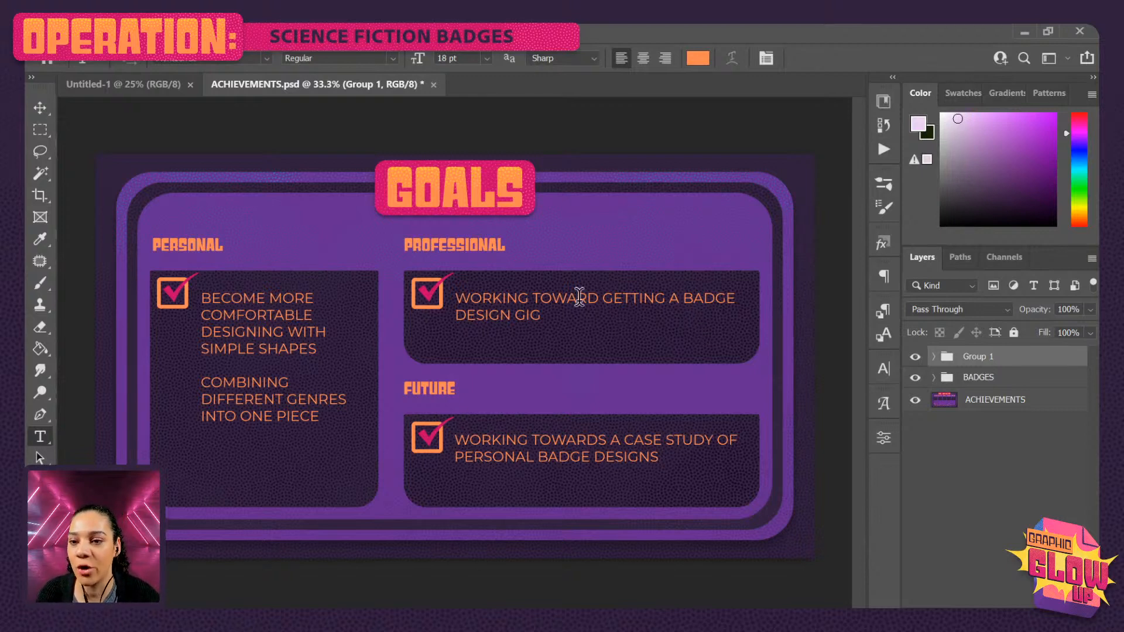
- Switch to Adobe Color in the browser and search its Explore section for "space" color themes
{"action": "left_click", "coordinate": [142, 86]}
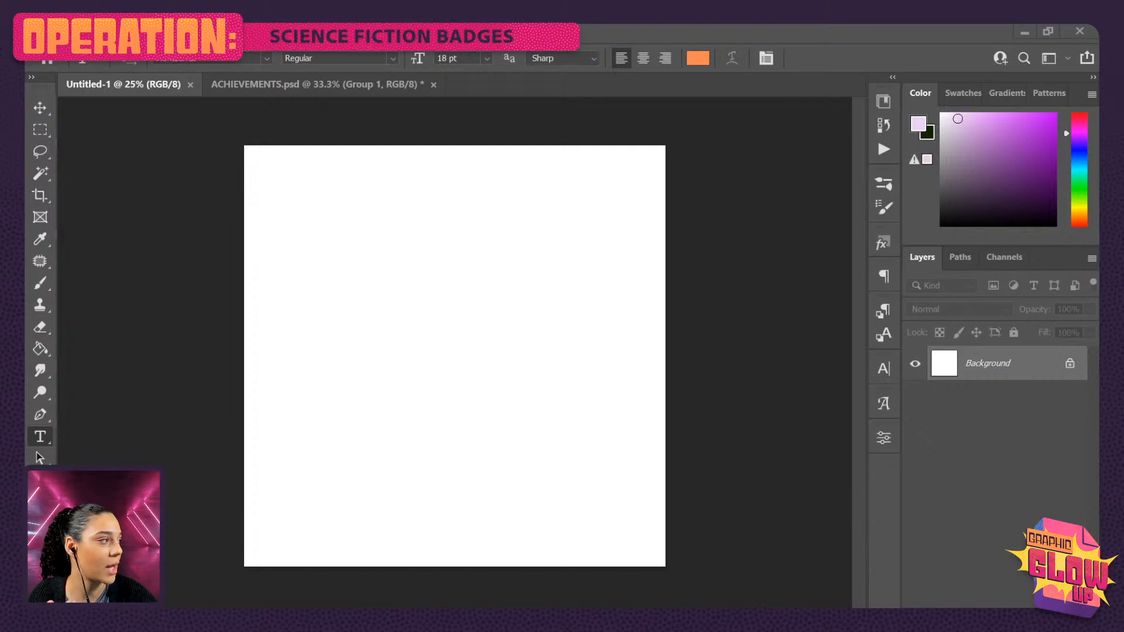
{"action": "left_click_drag", "start_coordinate": [348, 606], "coordinate": [378, 26]}
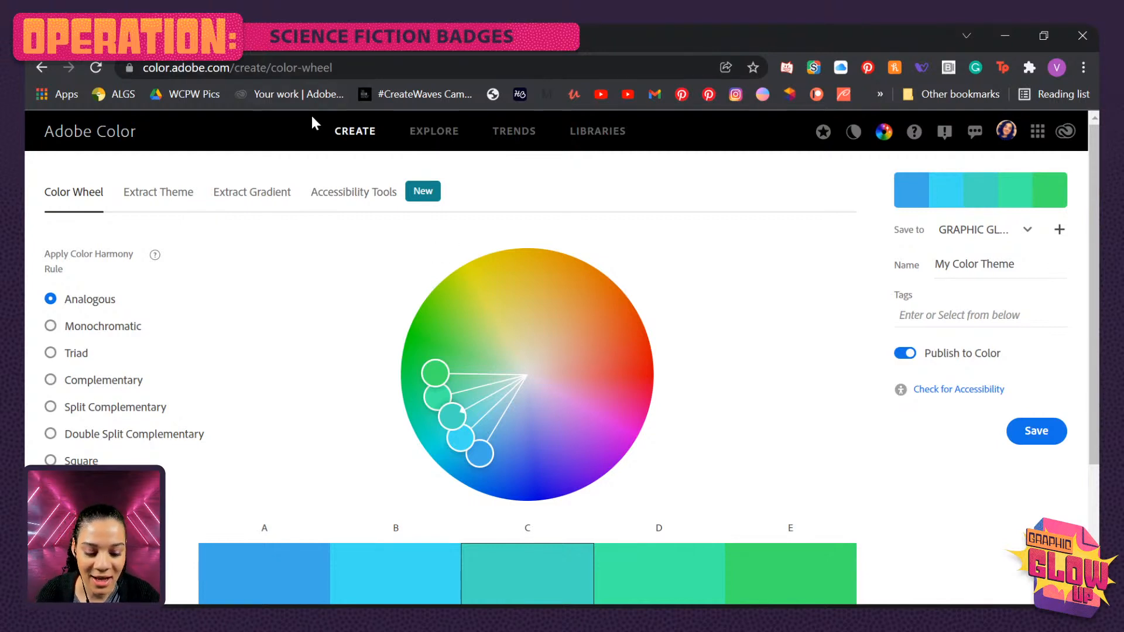
{"action": "left_click", "coordinate": [443, 141]}
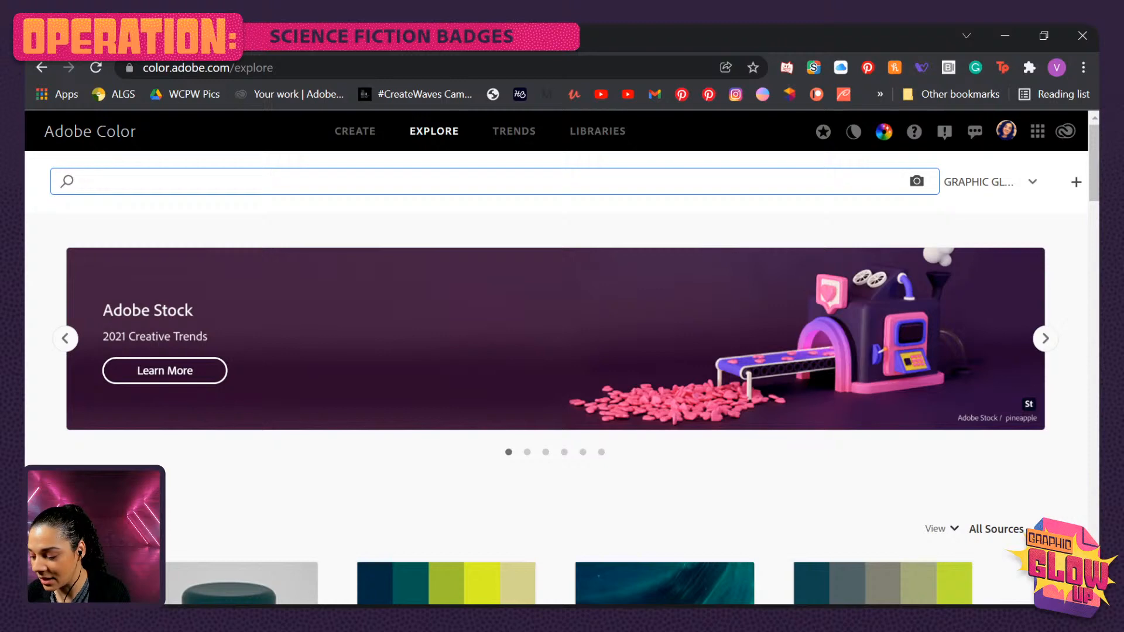
{"action": "type", "text": "space"}
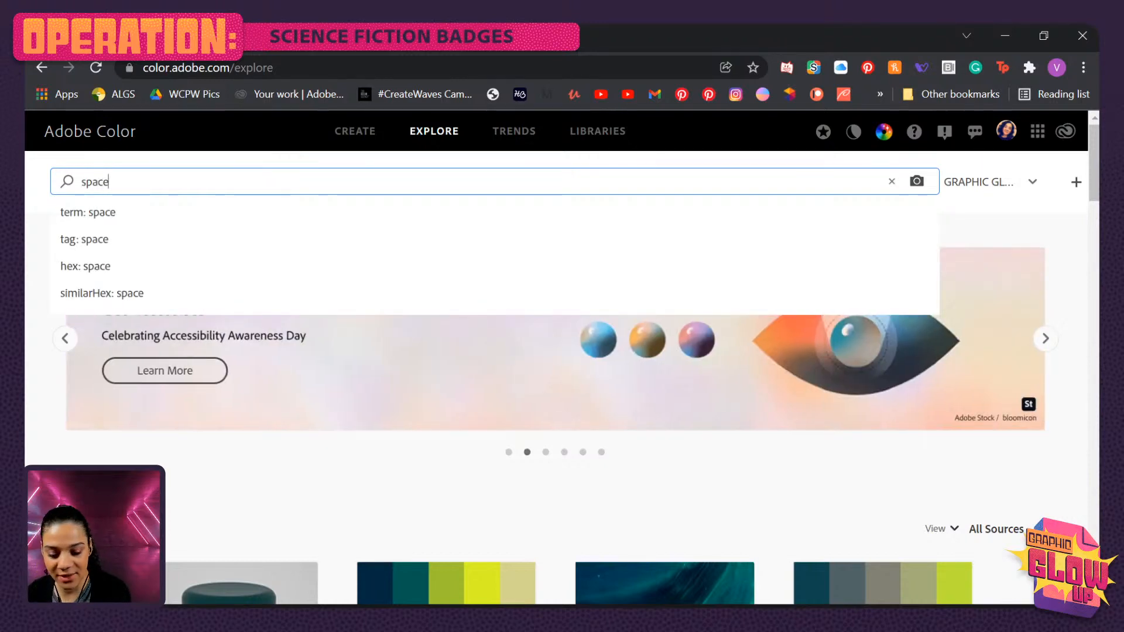
{"action": "key", "text": "Return"}
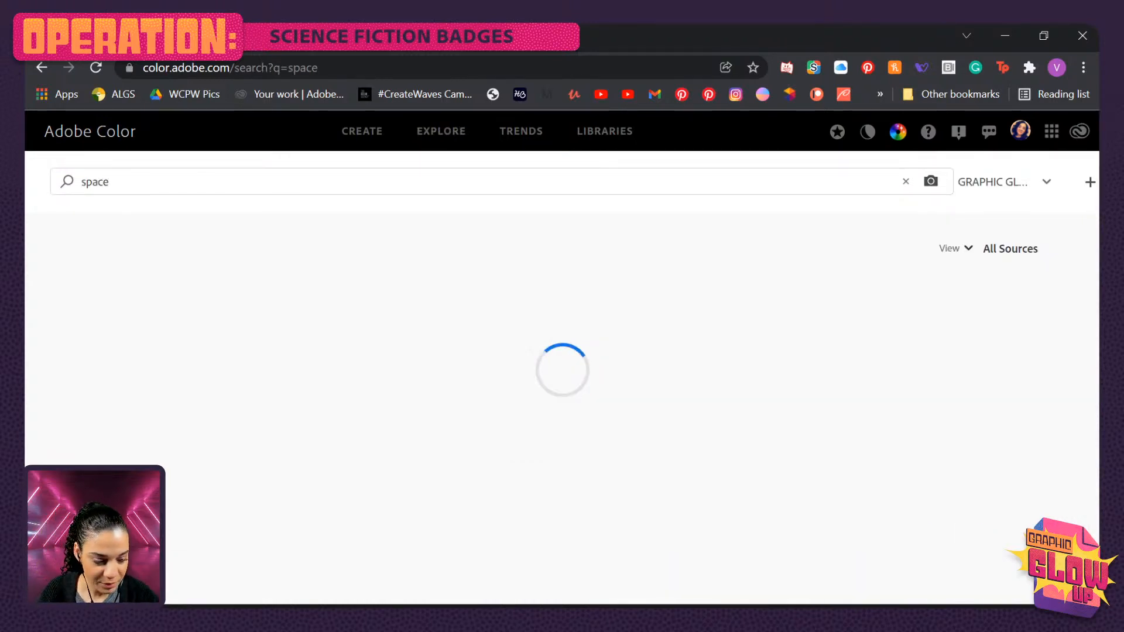
- Add the planets image theme with navy, blue, orange and black to the GRAPHIC GLOW UP library
{"action": "scroll", "coordinate": [668, 426], "scroll_direction": "down", "scroll_amount": 4}
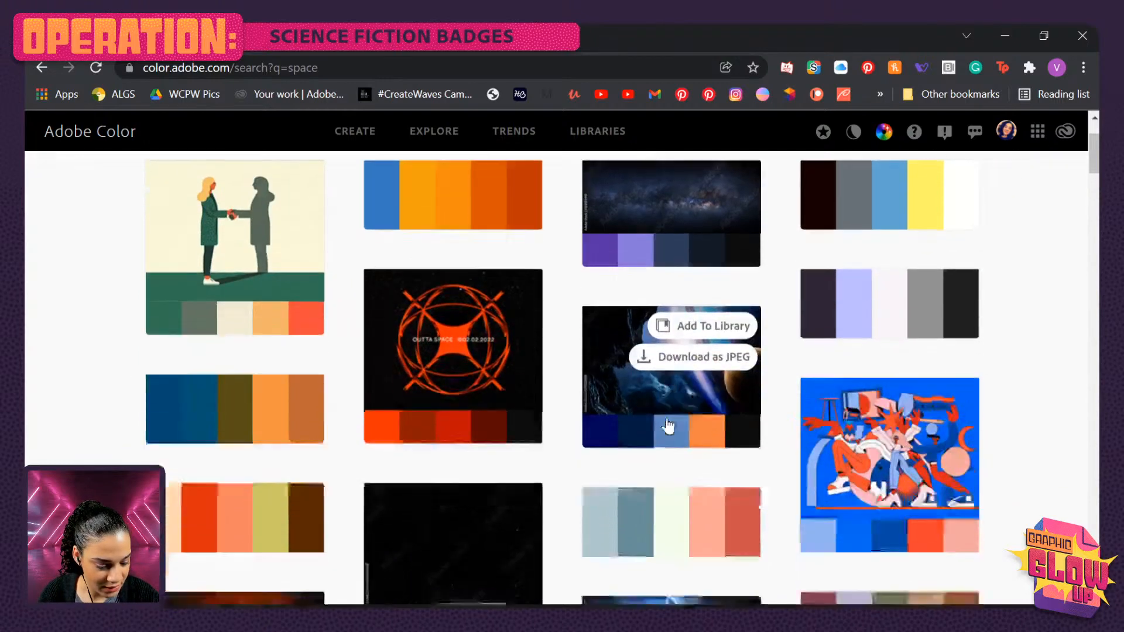
{"action": "mouse_move", "coordinate": [644, 284]}
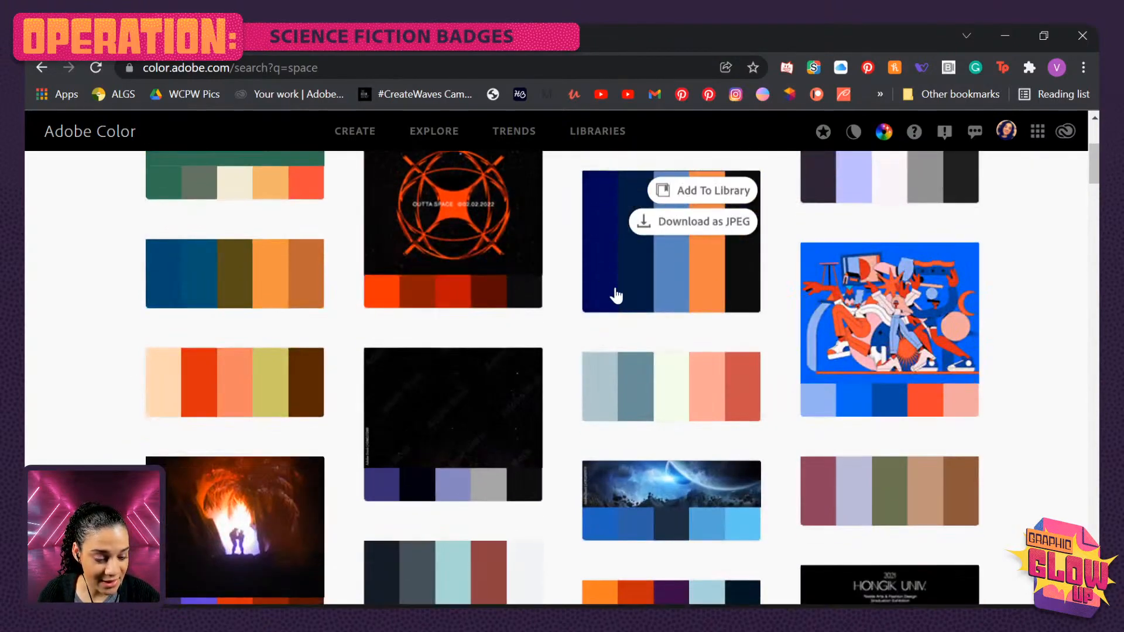
{"action": "scroll", "coordinate": [644, 293], "scroll_direction": "up", "scroll_amount": 3}
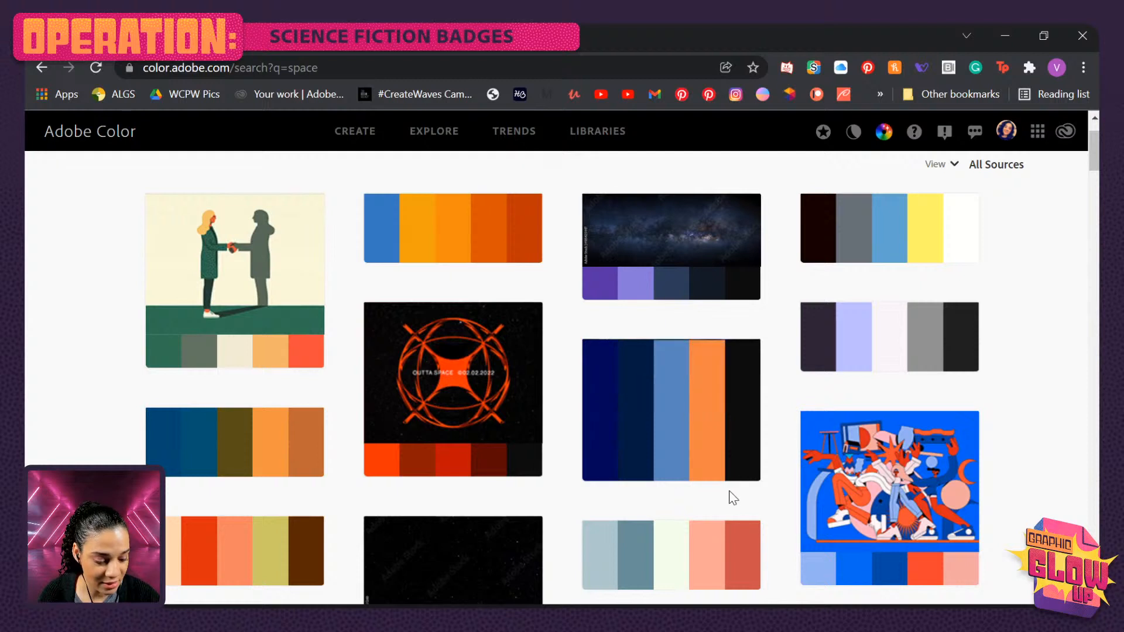
{"action": "mouse_move", "coordinate": [728, 472]}
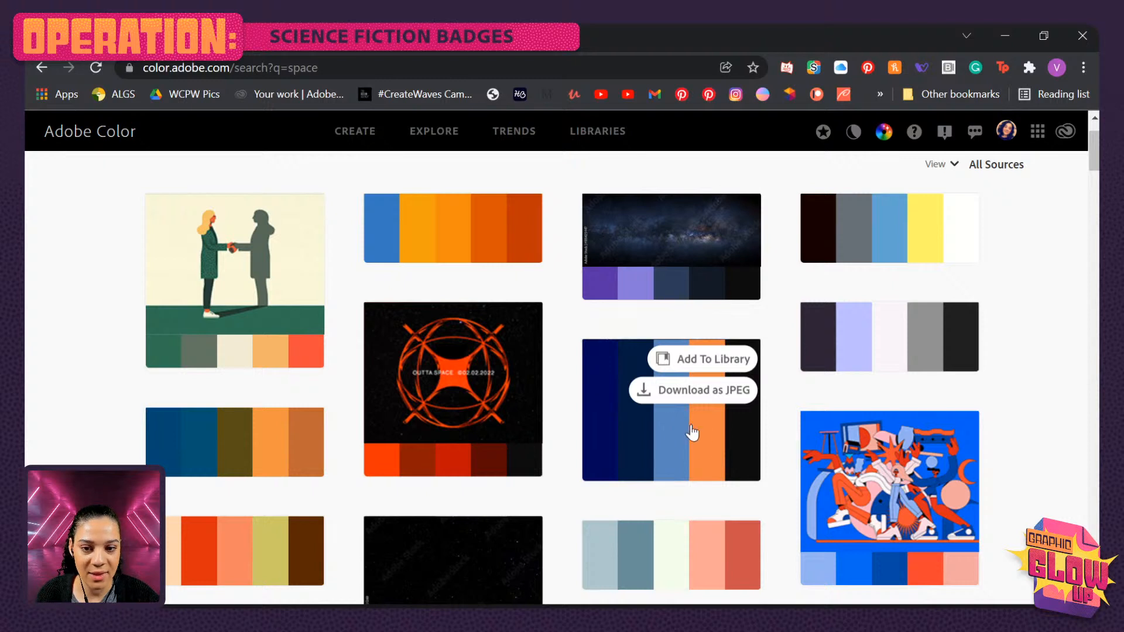
{"action": "left_click", "coordinate": [707, 365]}
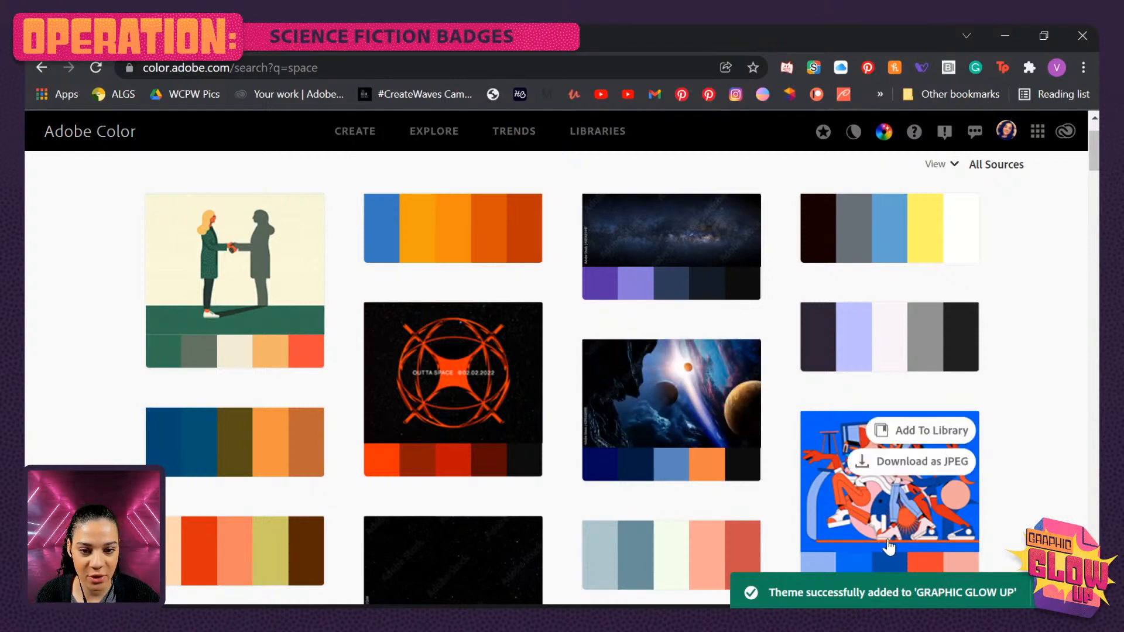
- Add the fiery cave image theme with purple, violet, orange-red and browns to the GRAPHIC GLOW UP library
{"action": "scroll", "coordinate": [681, 392], "scroll_direction": "down", "scroll_amount": 1}
{"action": "scroll", "coordinate": [681, 392], "scroll_direction": "down", "scroll_amount": 5}
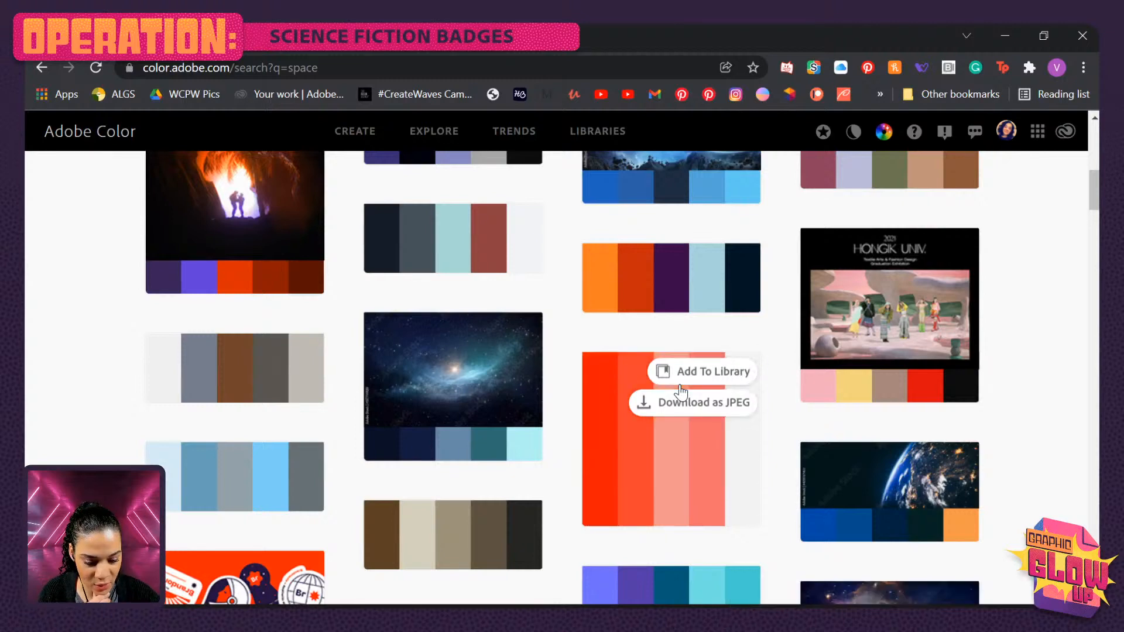
{"action": "scroll", "coordinate": [341, 324], "scroll_direction": "up", "scroll_amount": 2}
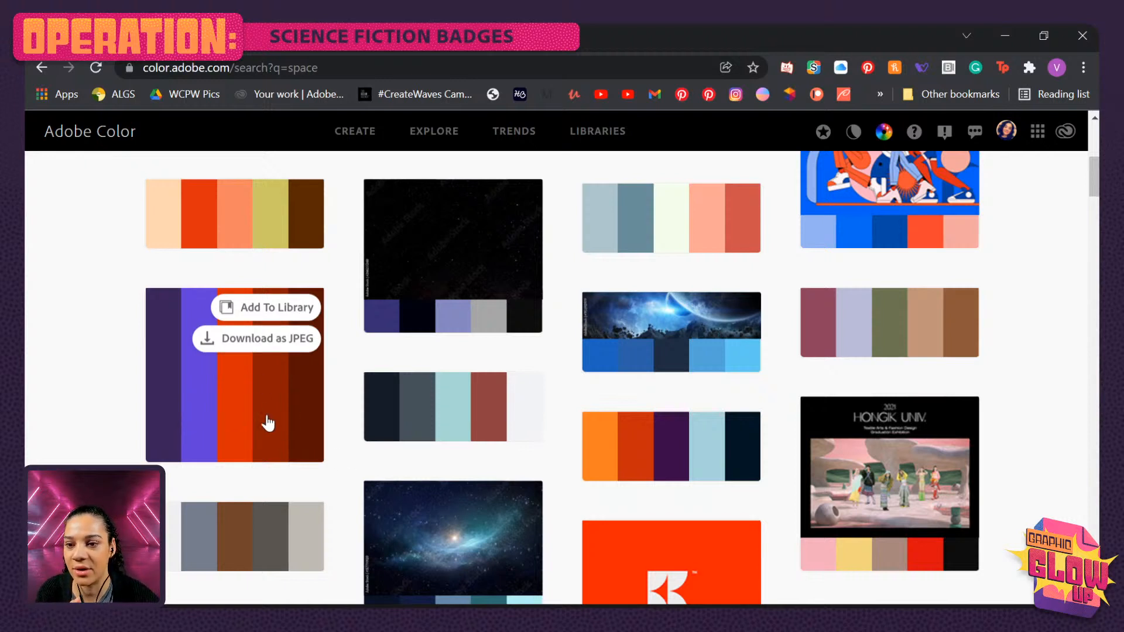
{"action": "left_click", "coordinate": [271, 339]}
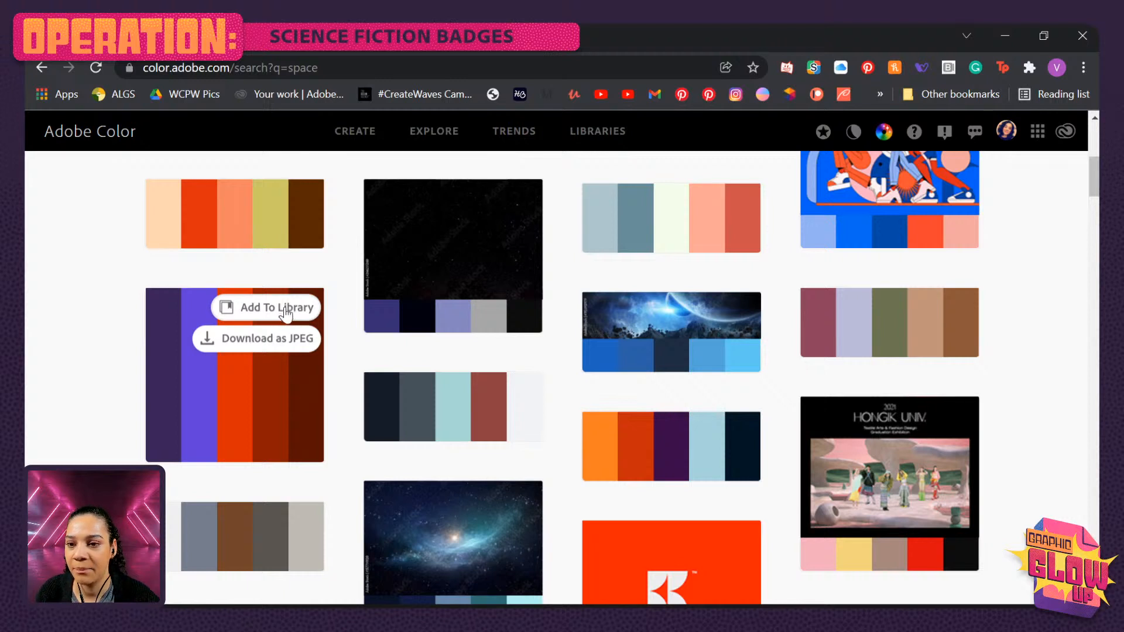
{"action": "left_click", "coordinate": [285, 313]}
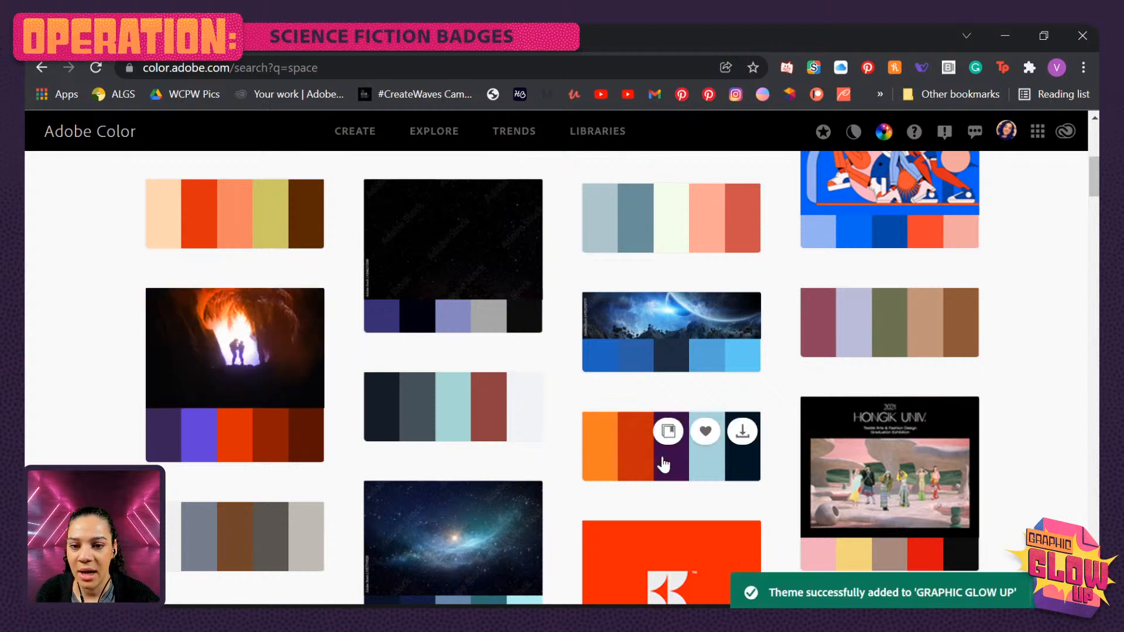
- Add the orange, red, dark purple, light blue and dark navy theme to the GRAPHIC GLOW UP library
{"action": "scroll", "coordinate": [686, 468], "scroll_direction": "down", "scroll_amount": 2}
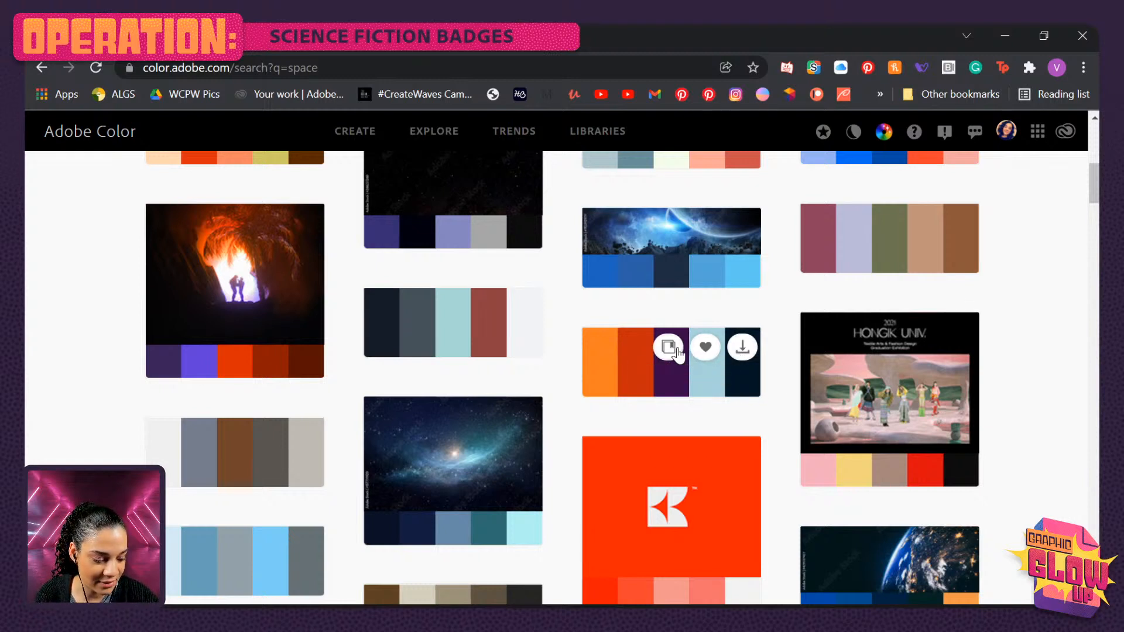
{"action": "scroll", "coordinate": [750, 378], "scroll_direction": "down", "scroll_amount": 7}
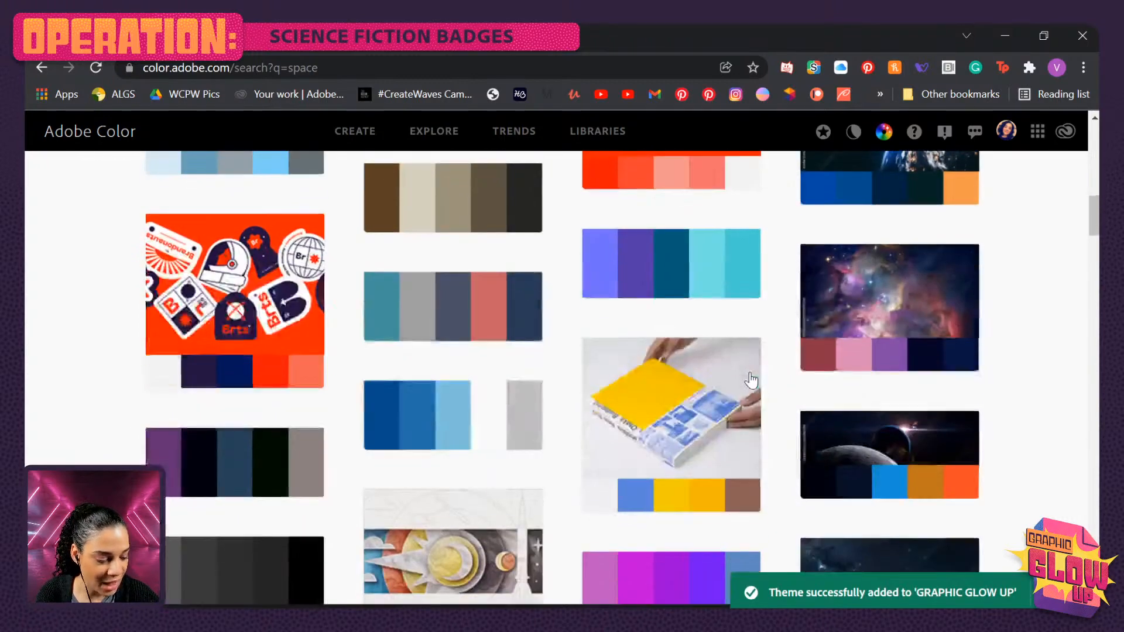
- Browse further through the space themes and examine their palettes for more candidates for the badges
{"action": "scroll", "coordinate": [750, 380], "scroll_direction": "down", "scroll_amount": 6}
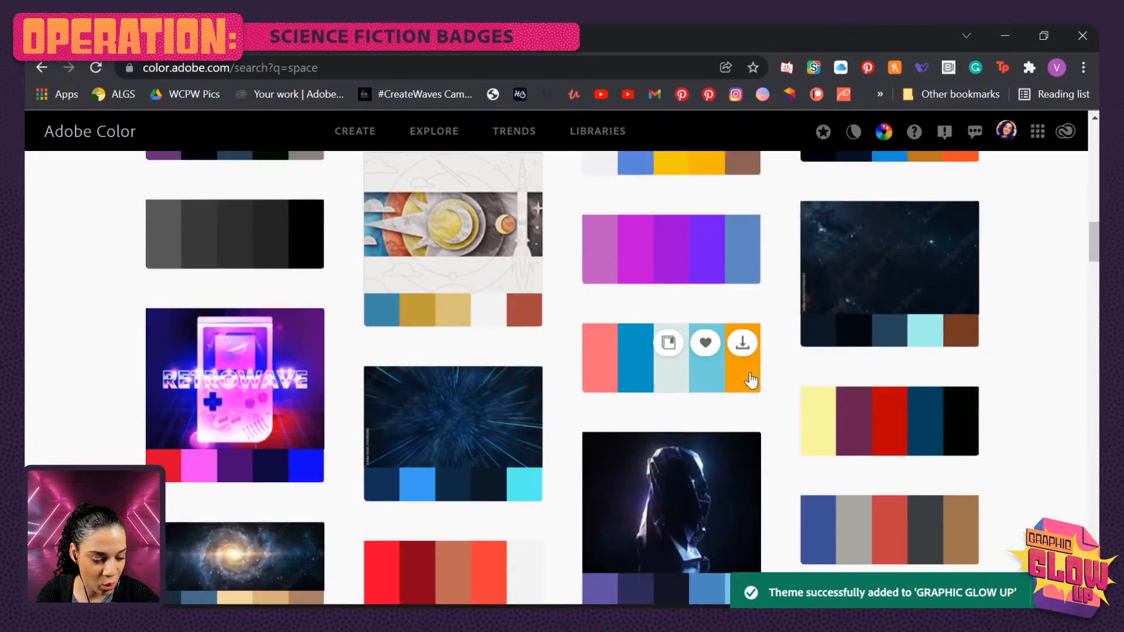
{"action": "scroll", "coordinate": [750, 380], "scroll_direction": "up", "scroll_amount": 3}
{"action": "mouse_move", "coordinate": [462, 427]}
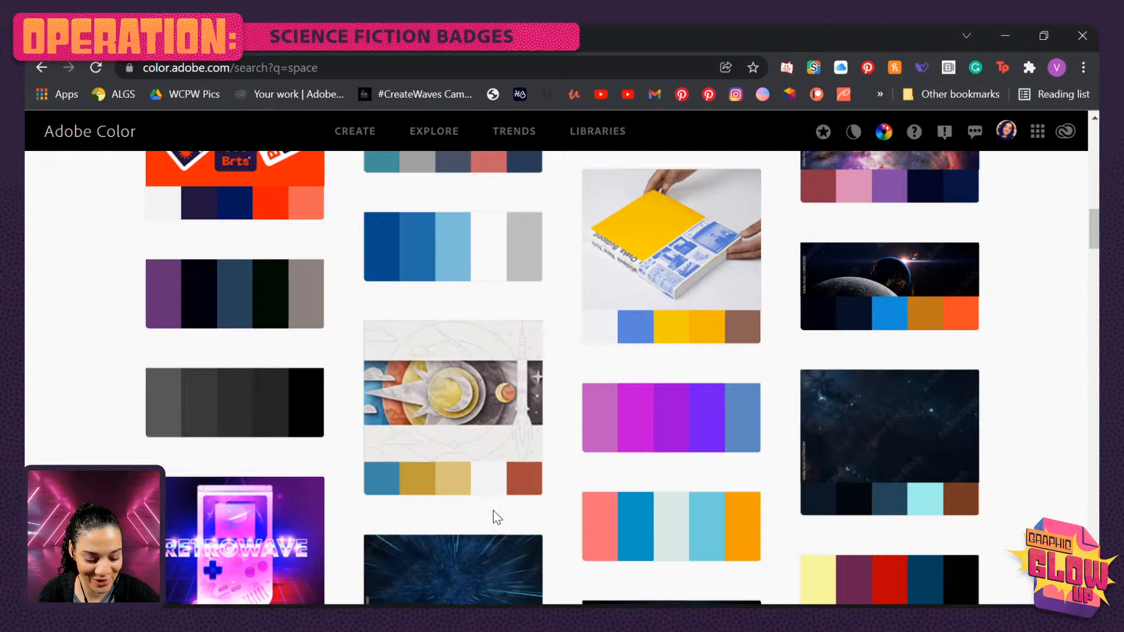
{"action": "mouse_move", "coordinate": [484, 470]}
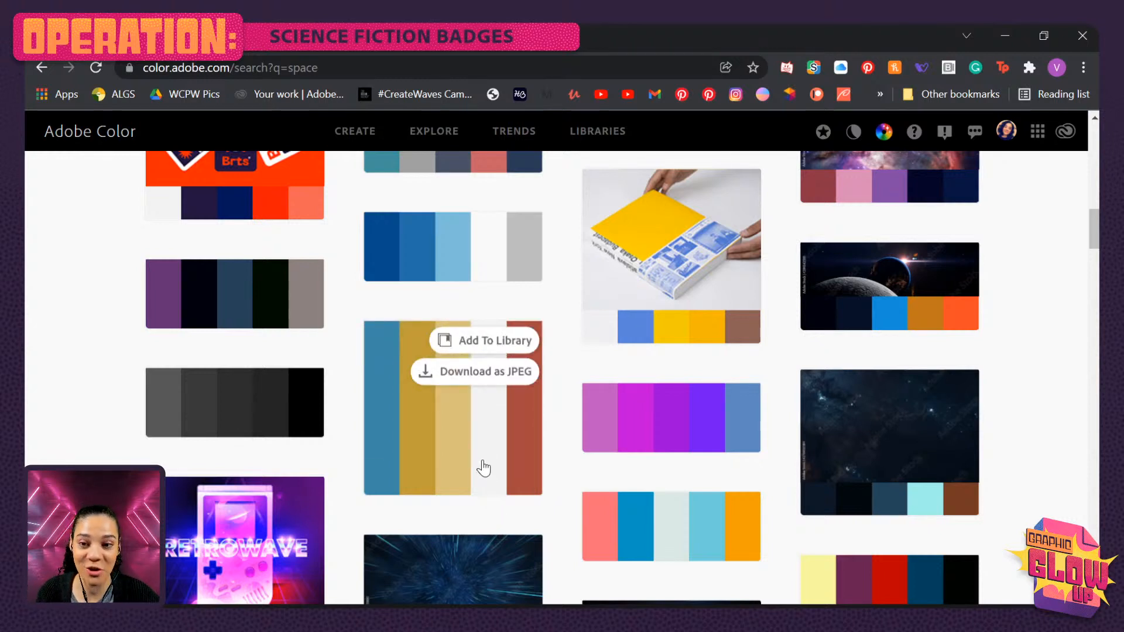
{"action": "scroll", "coordinate": [484, 469], "scroll_direction": "down", "scroll_amount": 1}
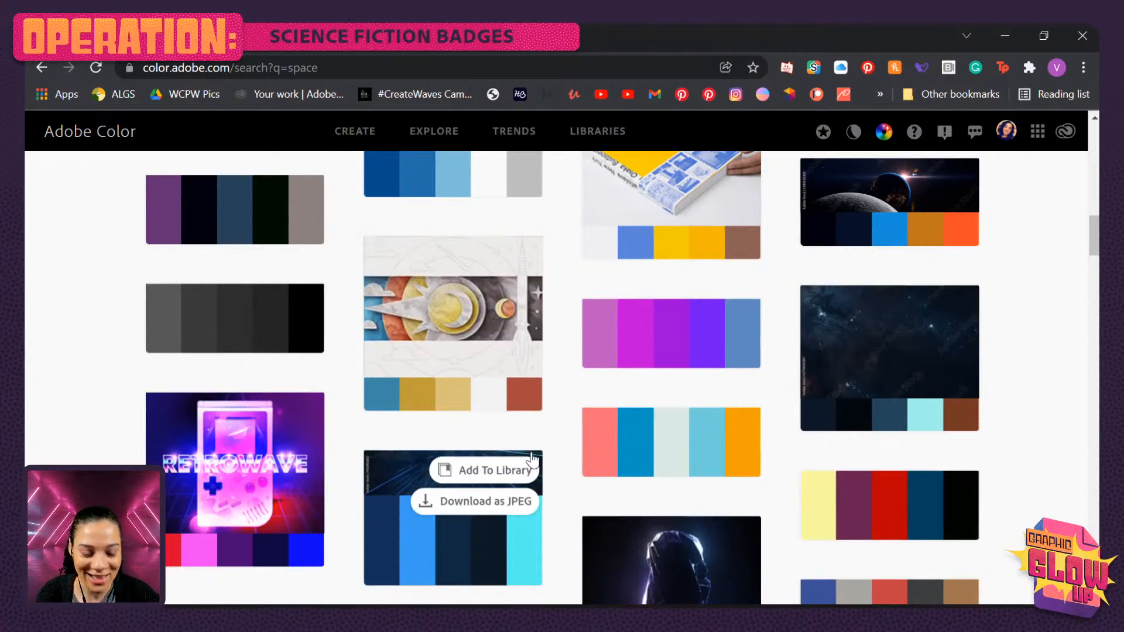
{"action": "scroll", "coordinate": [553, 437], "scroll_direction": "down", "scroll_amount": 5}
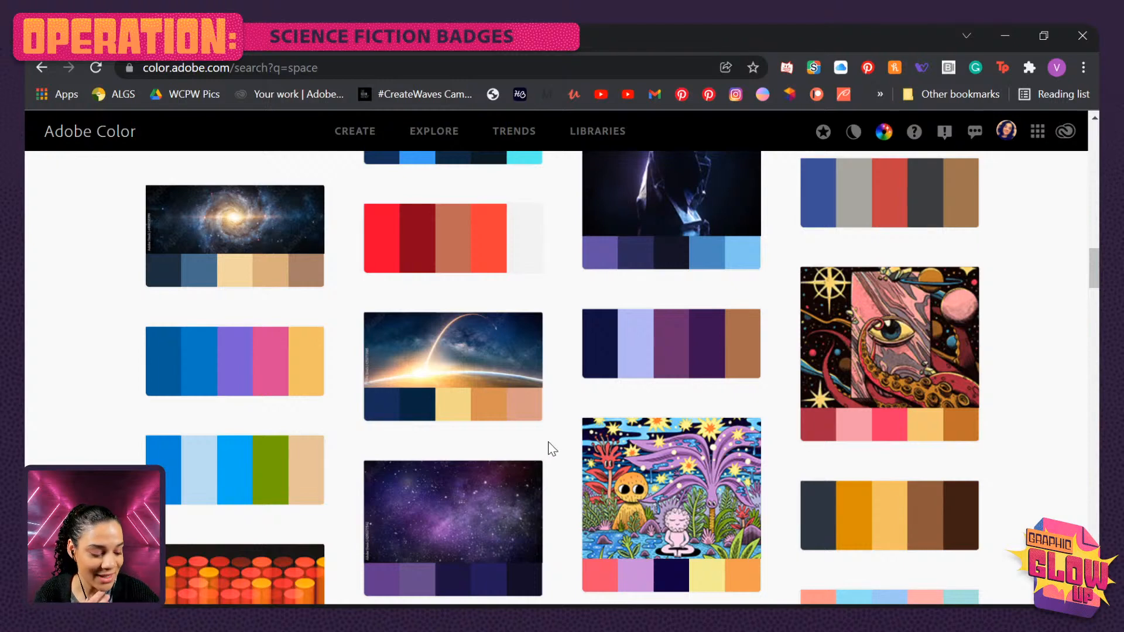
{"action": "scroll", "coordinate": [553, 448], "scroll_direction": "down", "scroll_amount": 5}
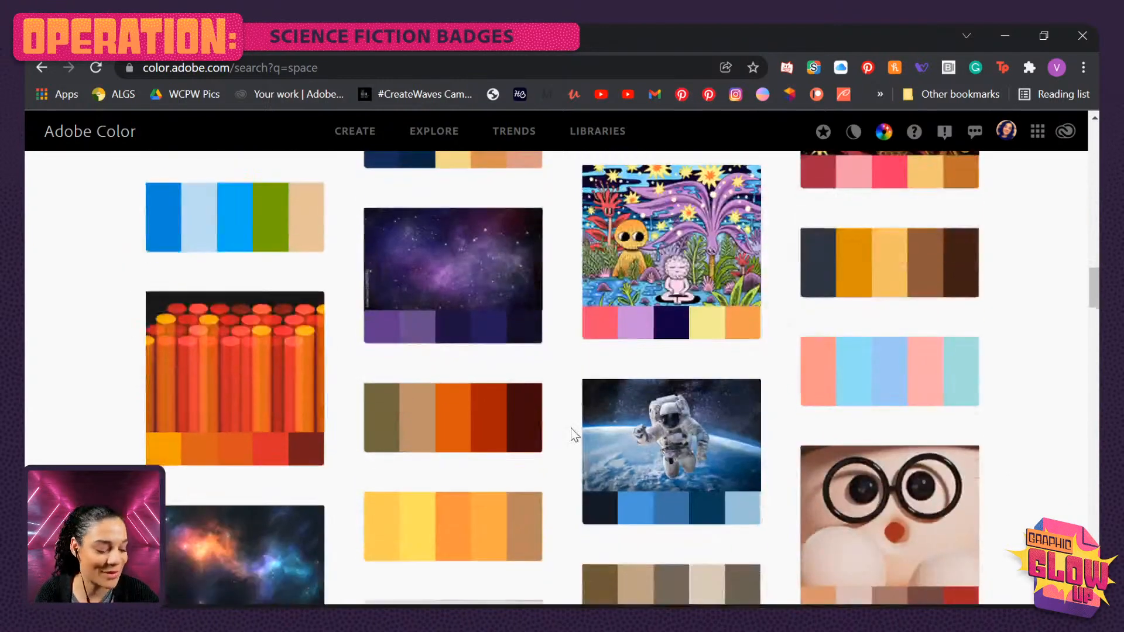
{"action": "scroll", "coordinate": [572, 434], "scroll_direction": "down", "scroll_amount": 1}
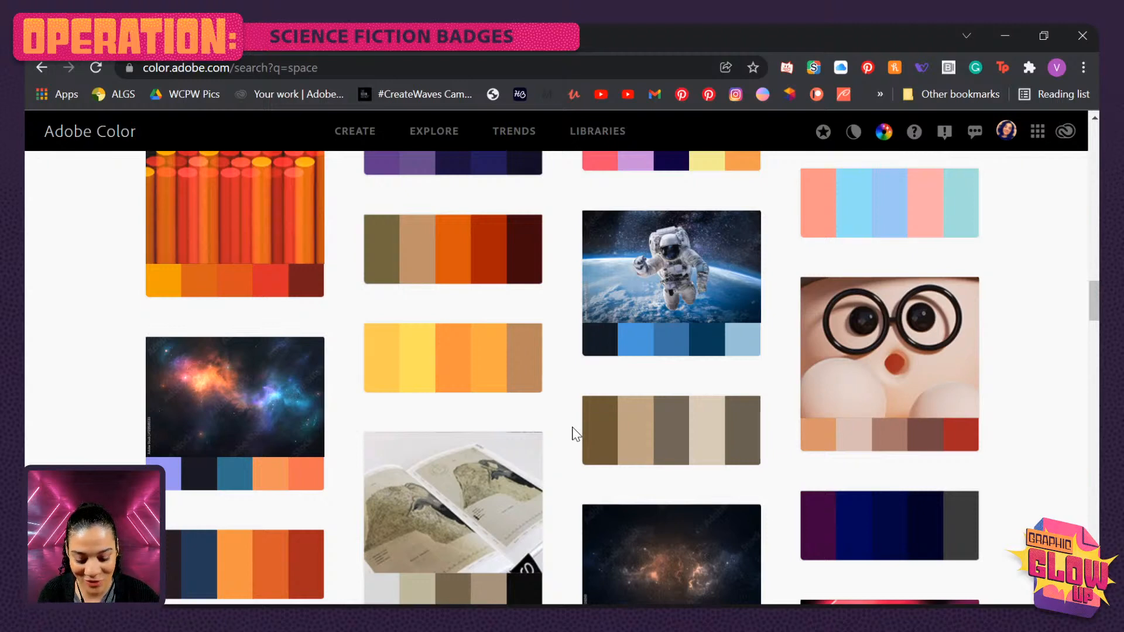
{"action": "scroll", "coordinate": [577, 435], "scroll_direction": "down", "scroll_amount": 1}
{"action": "scroll", "coordinate": [577, 432], "scroll_direction": "down", "scroll_amount": 1}
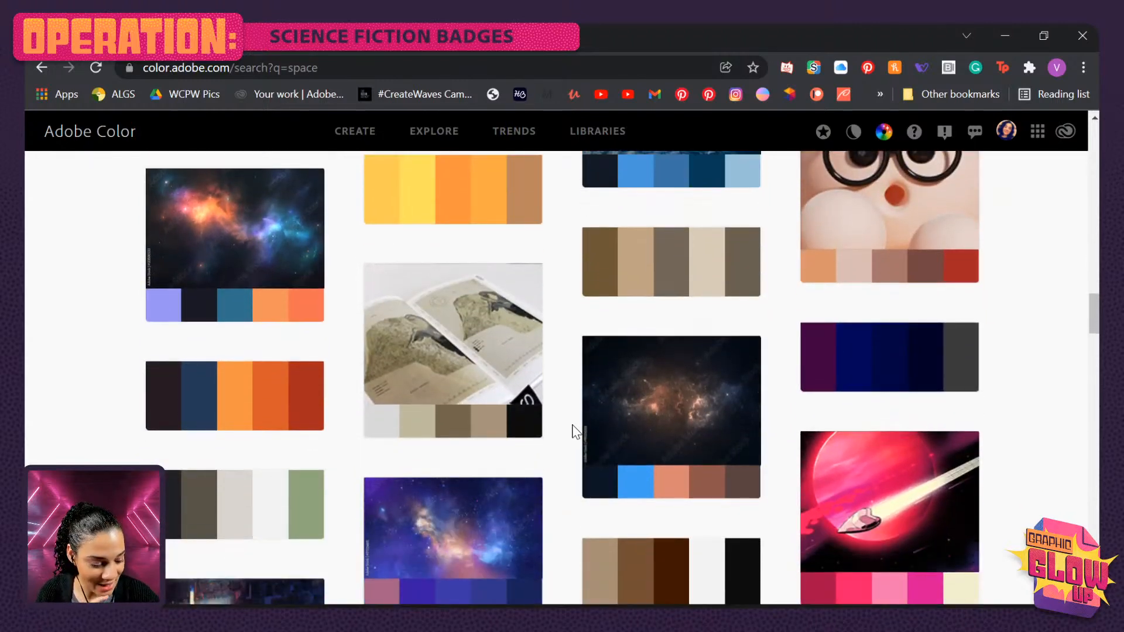
{"action": "mouse_move", "coordinate": [321, 318]}
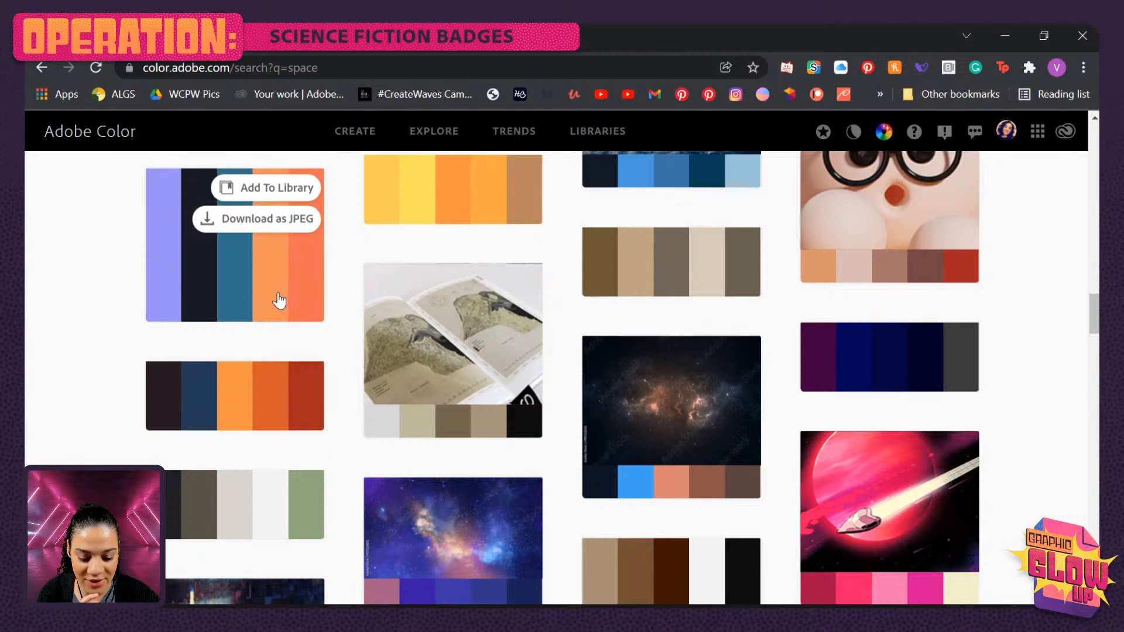
- Add the theme of the face with round black glasses, in tan, pink, browns and red, to the GRAPHIC GLOW UP library
{"action": "scroll", "coordinate": [275, 310], "scroll_direction": "up", "scroll_amount": 1}
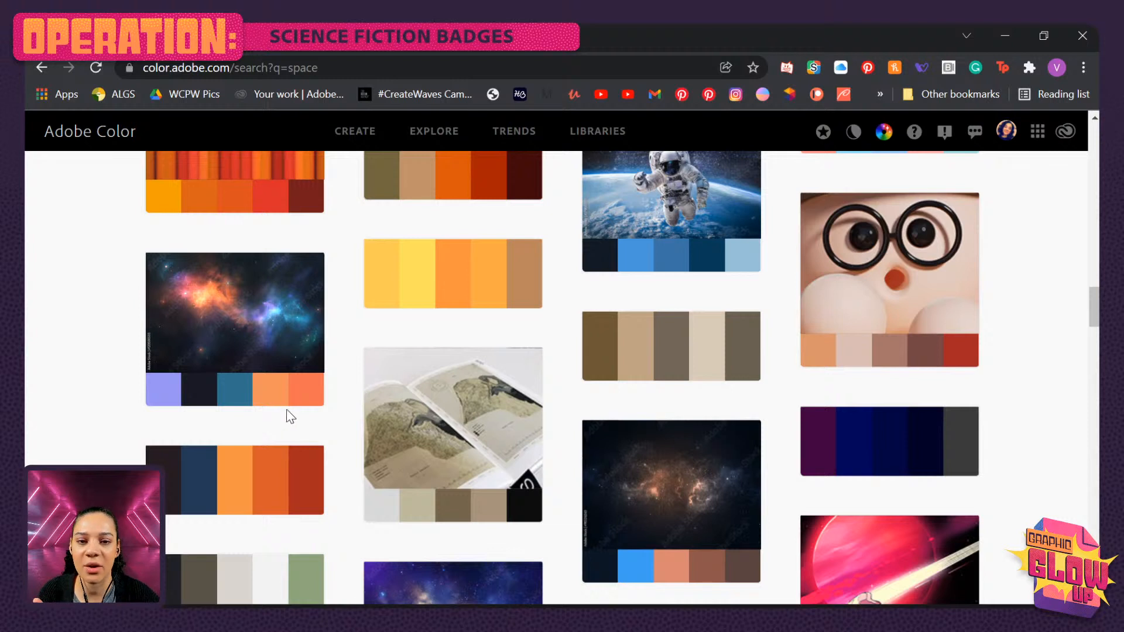
{"action": "mouse_move", "coordinate": [907, 319]}
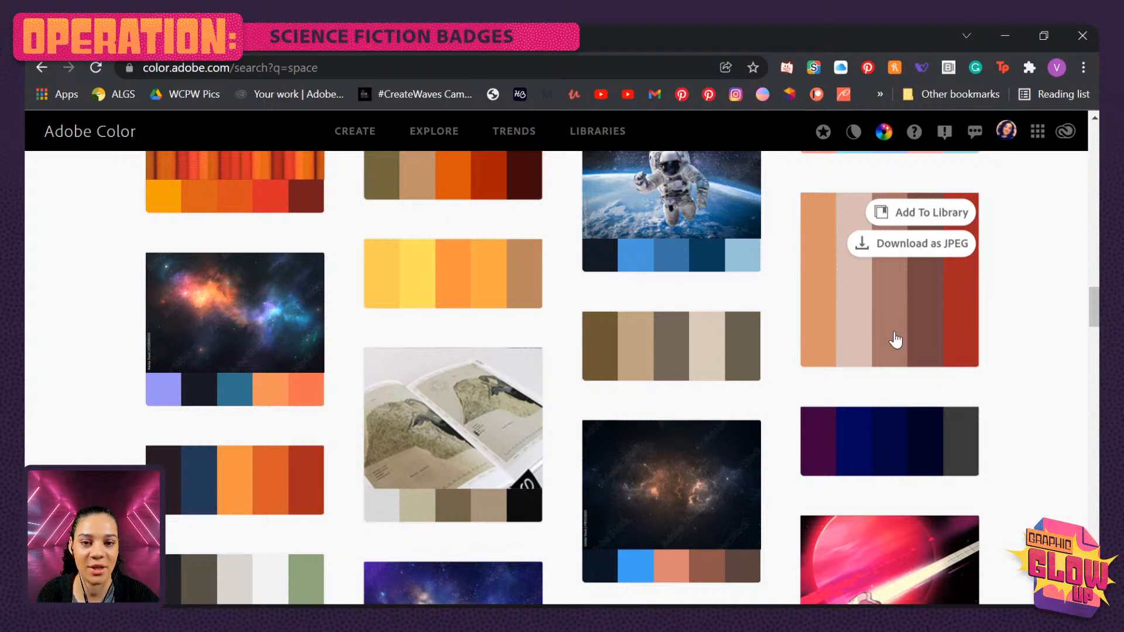
{"action": "left_click", "coordinate": [932, 223]}
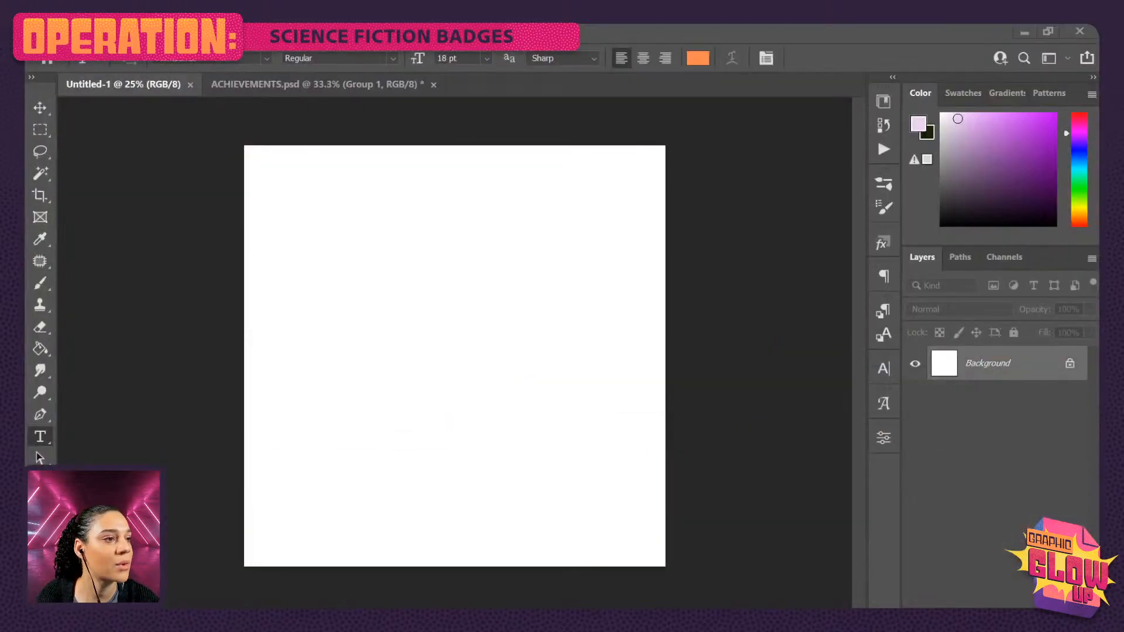
- Switch back to Photoshop, skip the library sharing tips, and open the ungrouped themes in the GRAPHIC GLOW UP library
{"action": "left_click", "coordinate": [884, 103]}
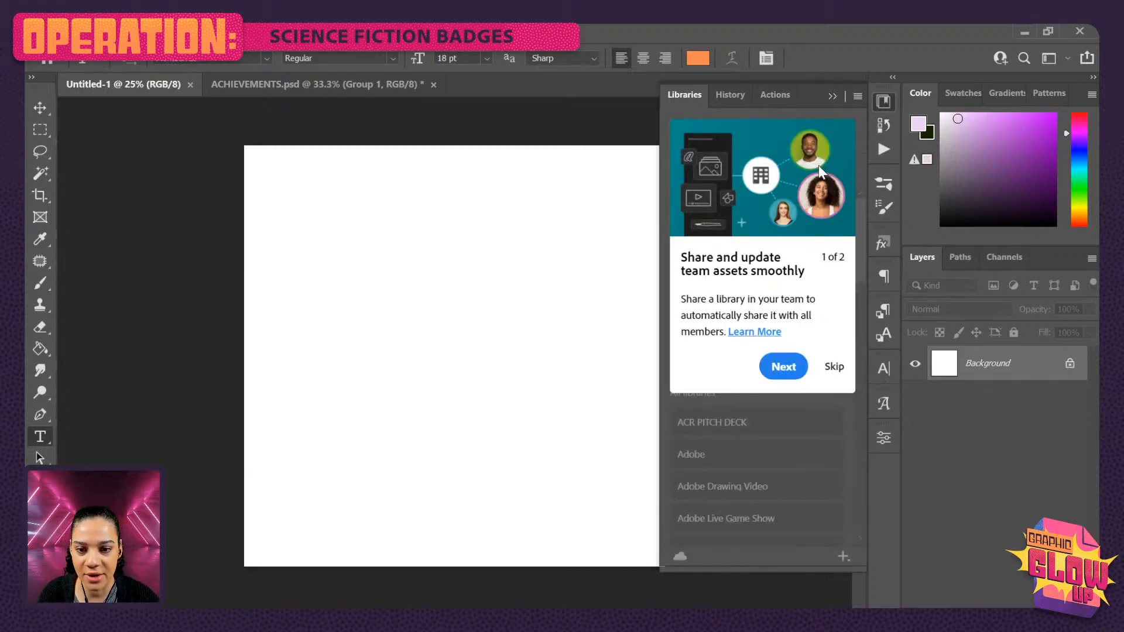
{"action": "left_click", "coordinate": [835, 369]}
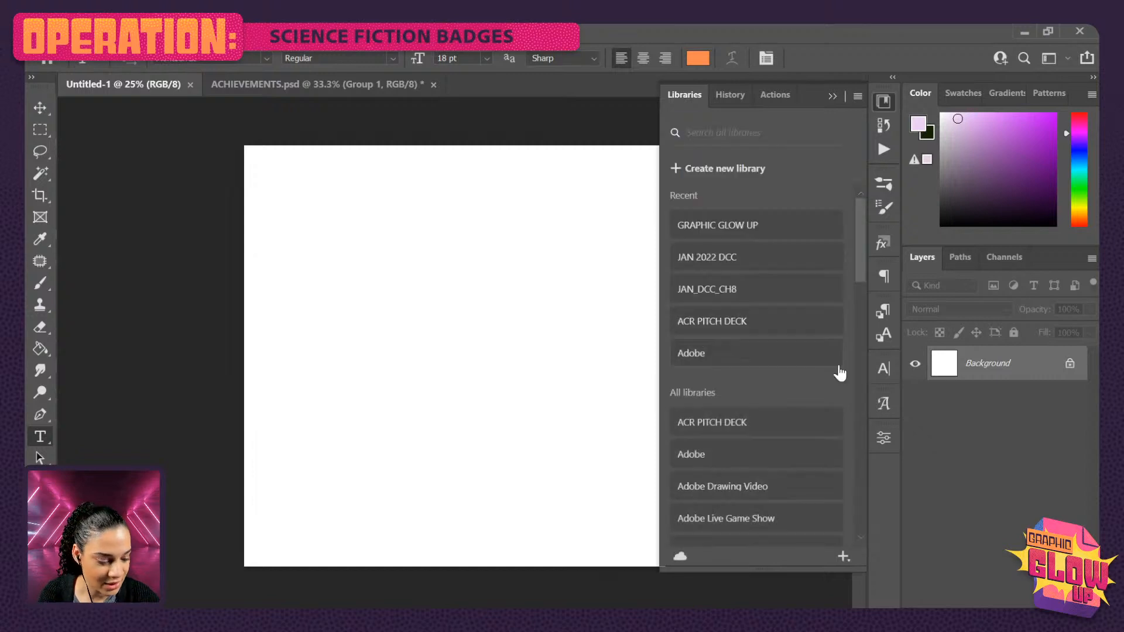
{"action": "left_click", "coordinate": [752, 230]}
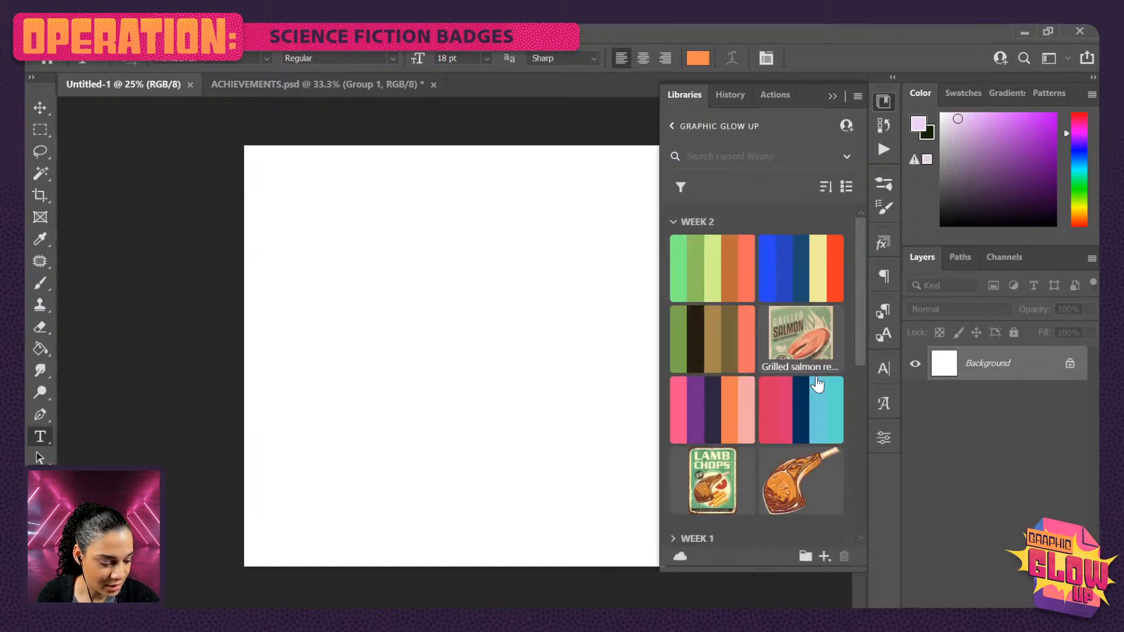
{"action": "scroll", "coordinate": [796, 398], "scroll_direction": "down", "scroll_amount": 3}
{"action": "scroll", "coordinate": [795, 398], "scroll_direction": "down", "scroll_amount": 3}
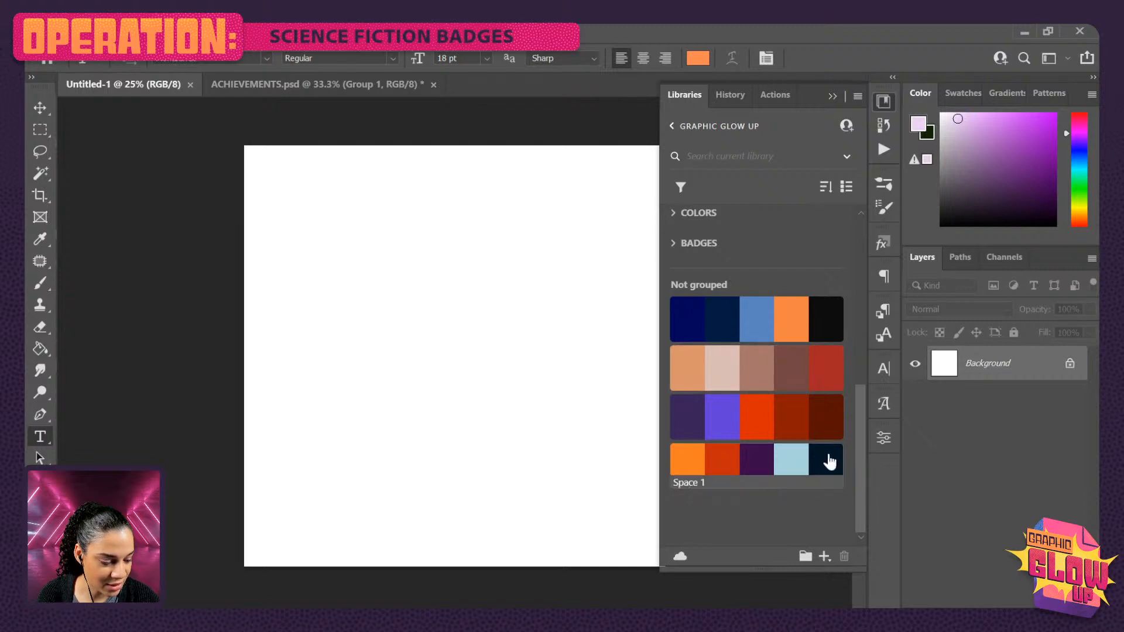
- Gather the four ungrouped color themes in the GRAPHIC GLOW UP library into a new group named WEEK 3
{"action": "left_click", "coordinate": [753, 322]}
{"action": "left_click", "coordinate": [769, 471], "text": "shift"}
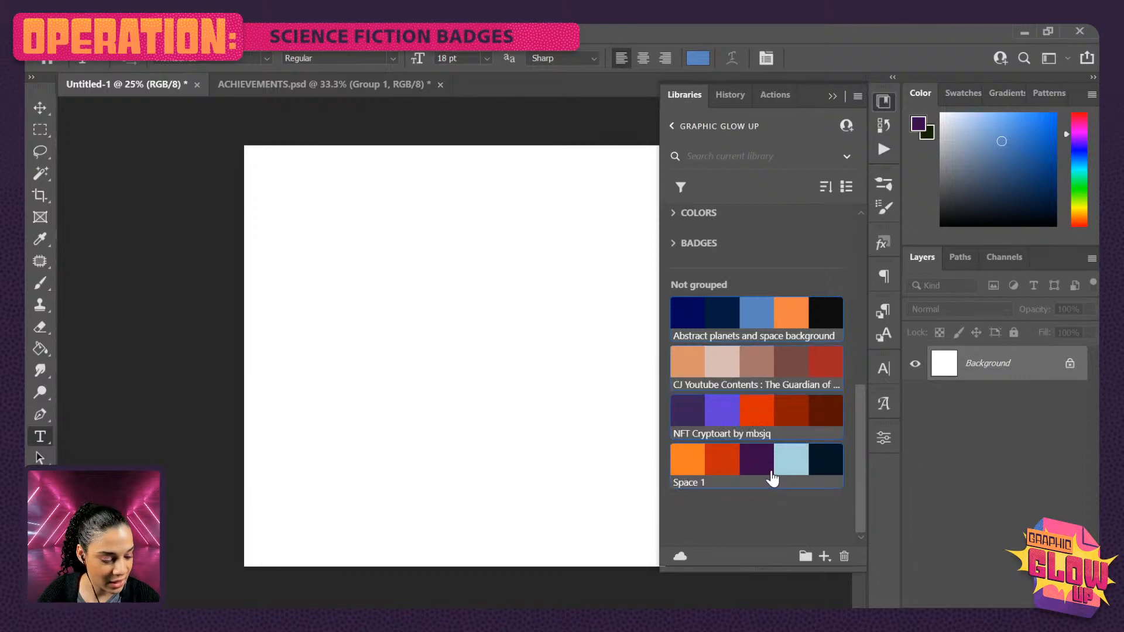
{"action": "left_click", "coordinate": [806, 555]}
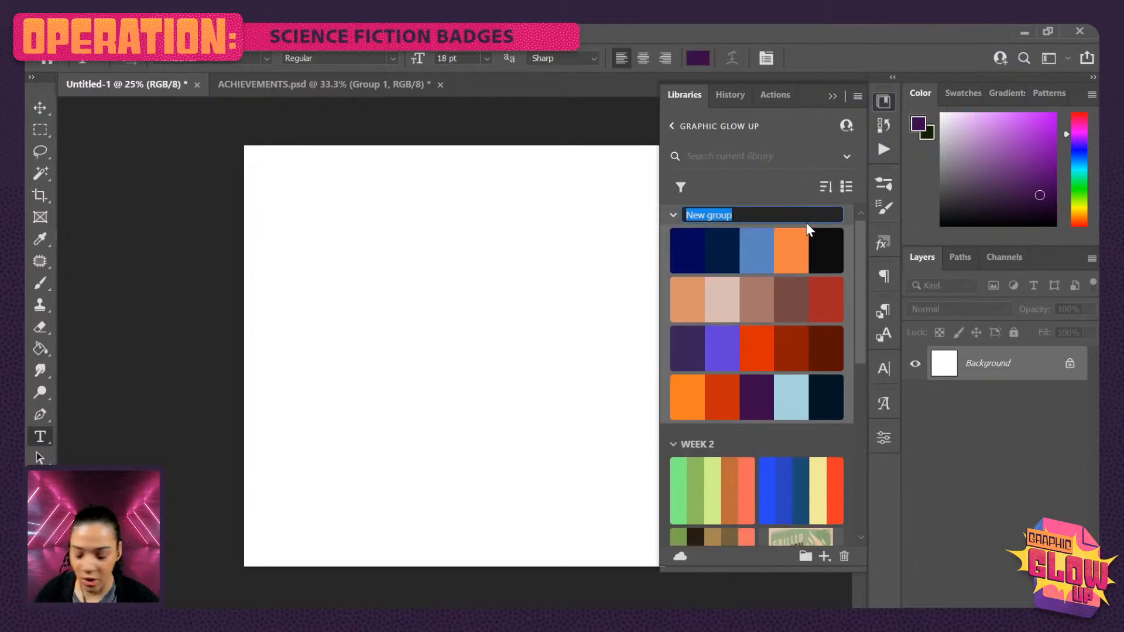
{"action": "mouse_move", "coordinate": [801, 253]}
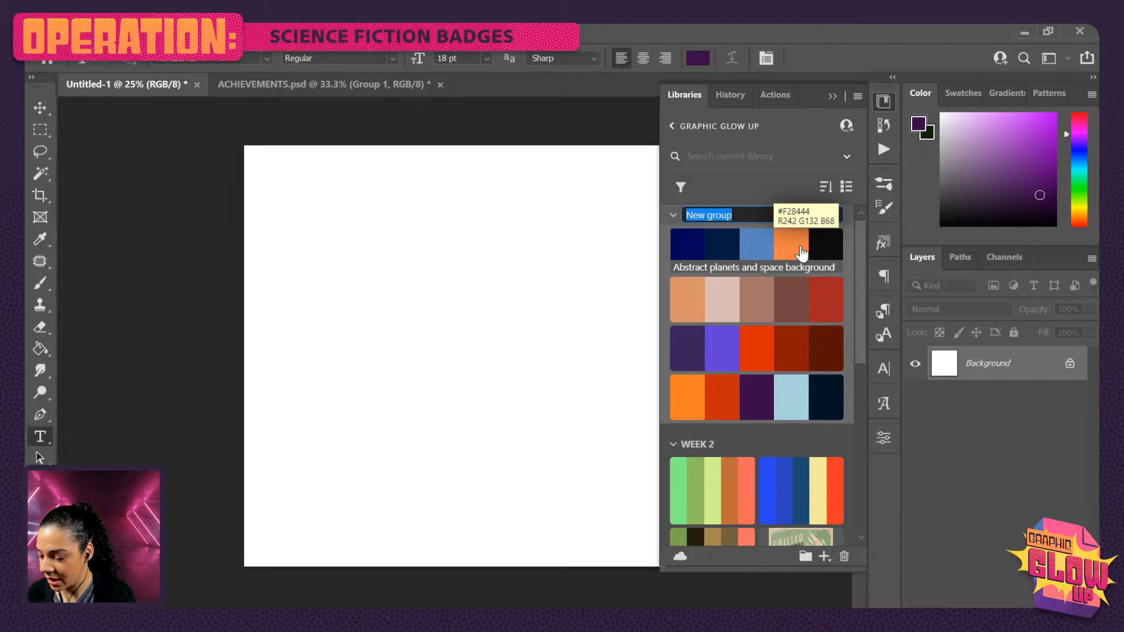
{"action": "type", "text": "WEEK"}
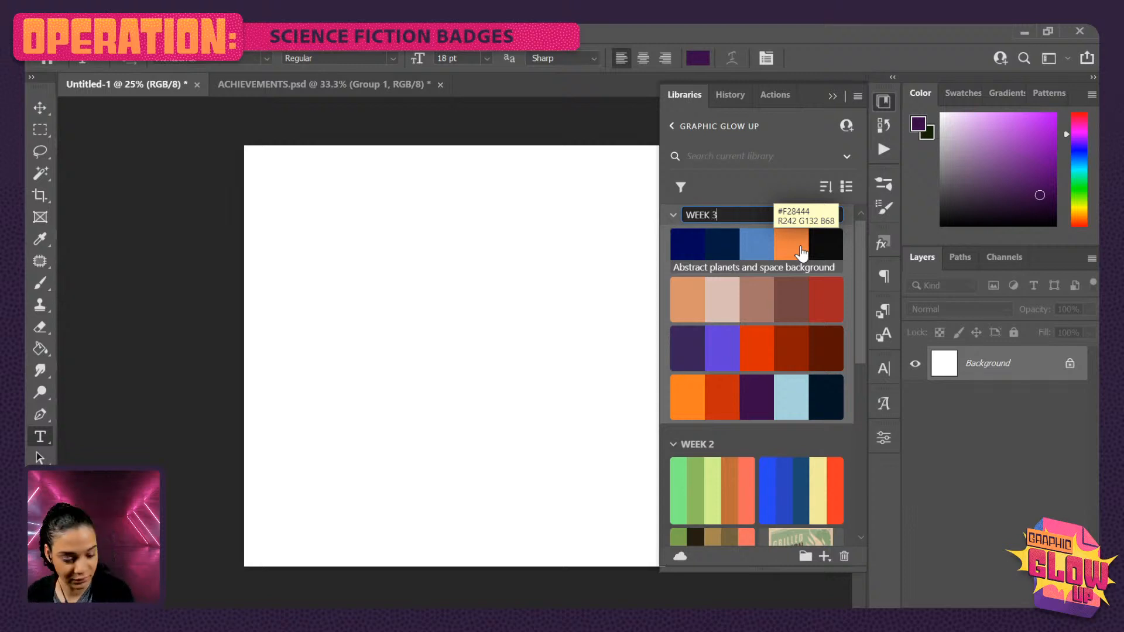
{"action": "type", "text": " 3"}
{"action": "key", "text": "Return"}
- Collapse the WEEK 2 group, look over the WEEK 3 palettes, and hide the library to free the canvas
{"action": "scroll", "coordinate": [675, 311], "scroll_direction": "down", "scroll_amount": 3}
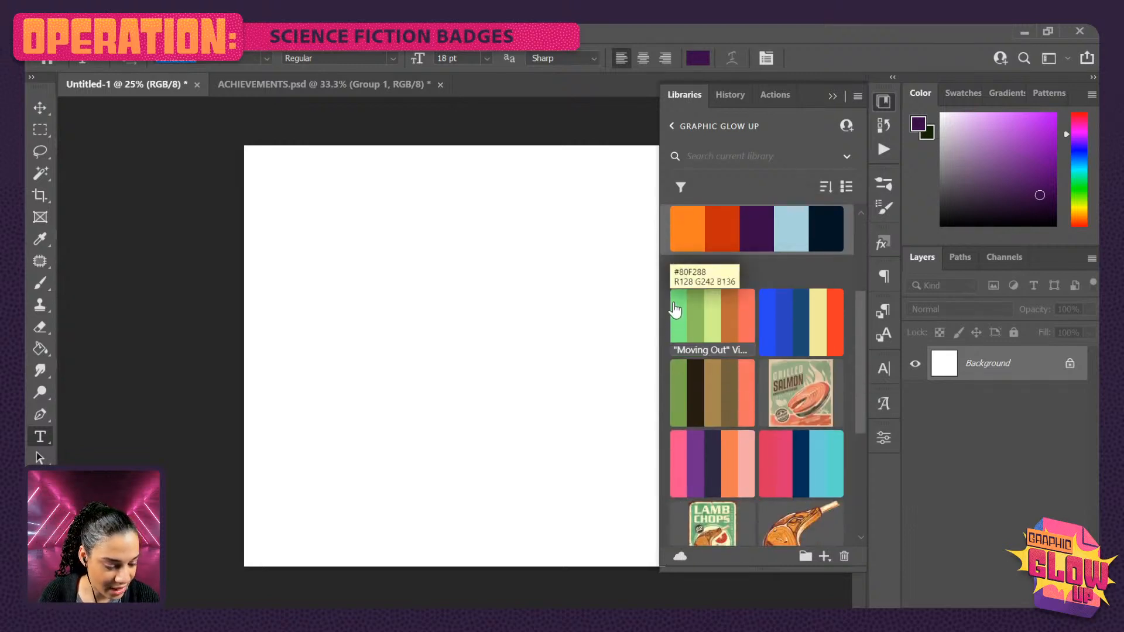
{"action": "left_click", "coordinate": [673, 273]}
{"action": "scroll", "coordinate": [740, 367], "scroll_direction": "up", "scroll_amount": 2}
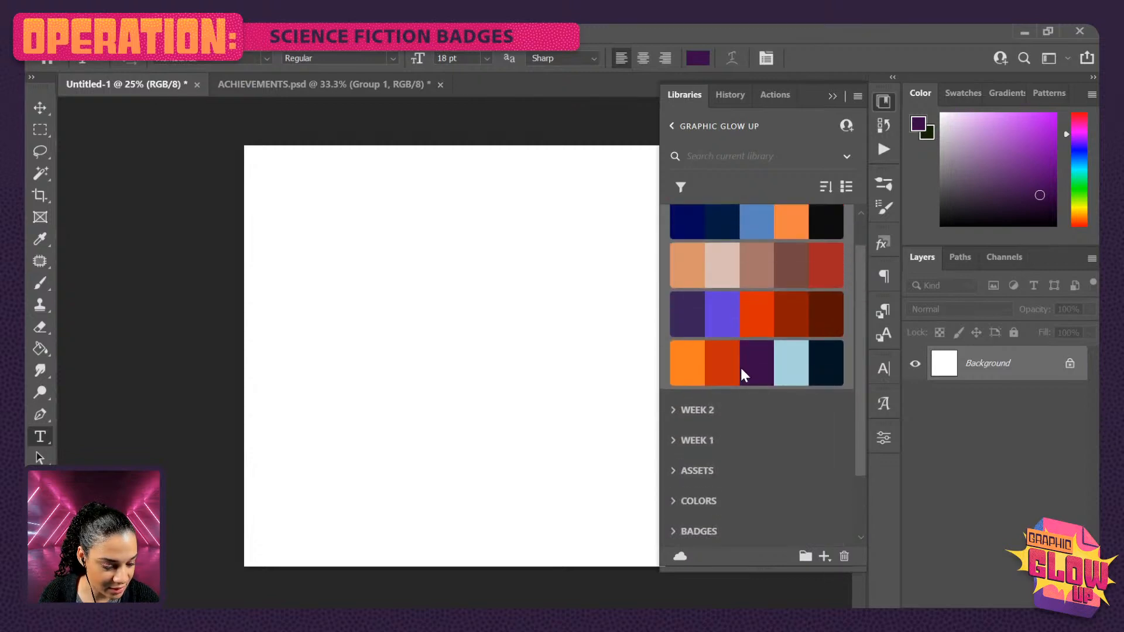
{"action": "scroll", "coordinate": [740, 368], "scroll_direction": "up", "scroll_amount": 1}
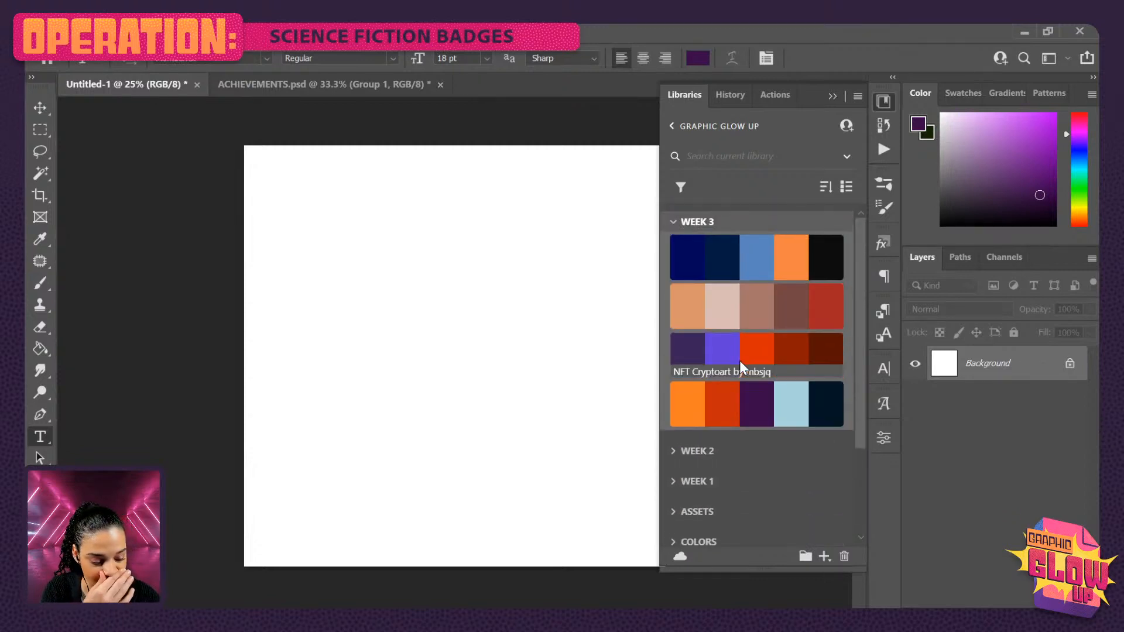
{"action": "scroll", "coordinate": [747, 385], "scroll_direction": "down", "scroll_amount": 2}
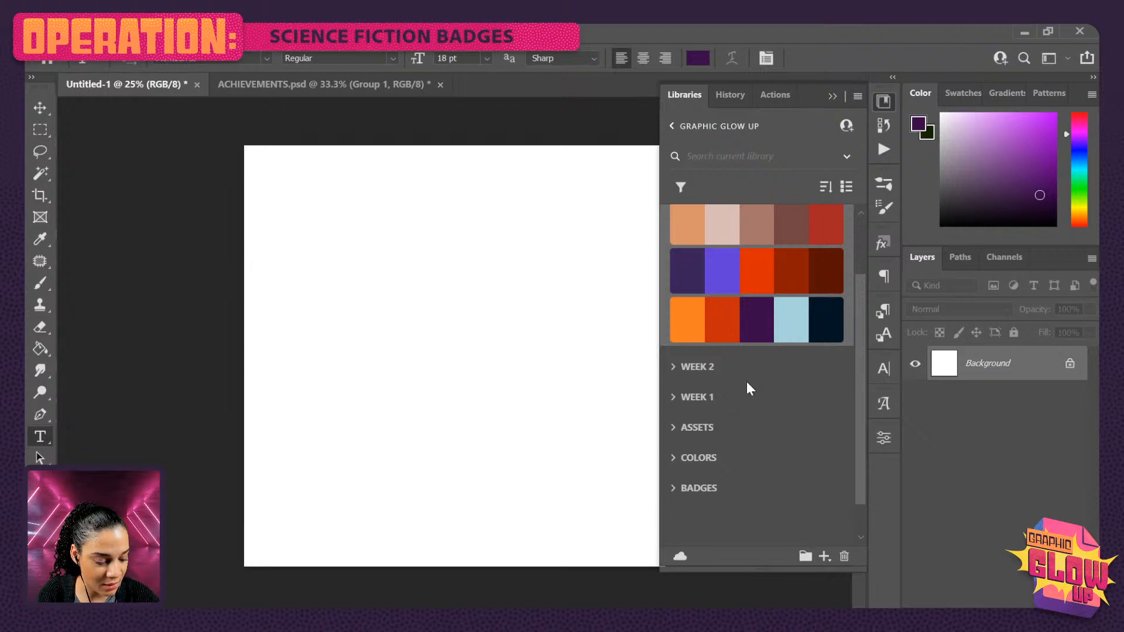
{"action": "scroll", "coordinate": [746, 382], "scroll_direction": "up", "scroll_amount": 2}
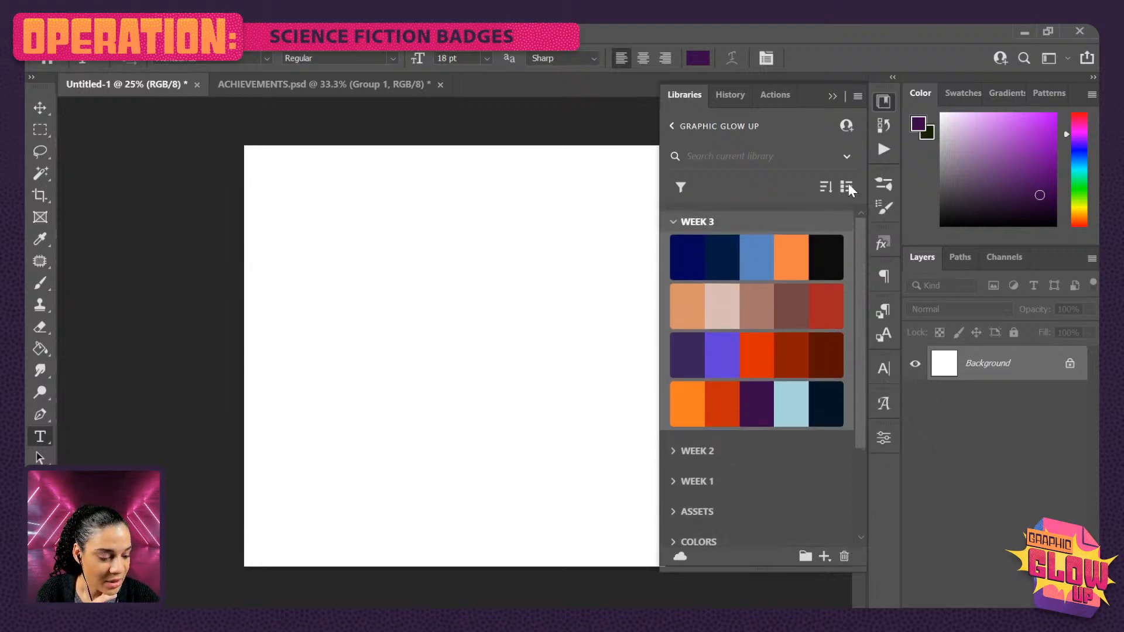
{"action": "left_click", "coordinate": [884, 102]}
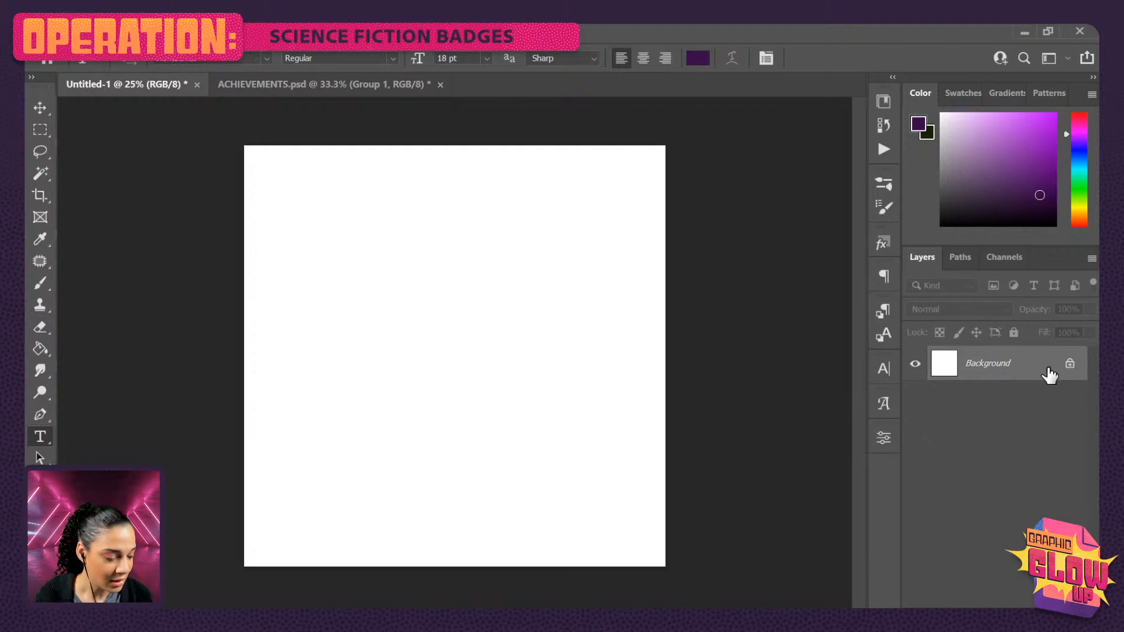
- Add a blank layer above the background and set up the Brush tool with black paint at size 45
{"action": "key", "text": "ctrl+shift+n"}
{"action": "key", "text": "Return"}
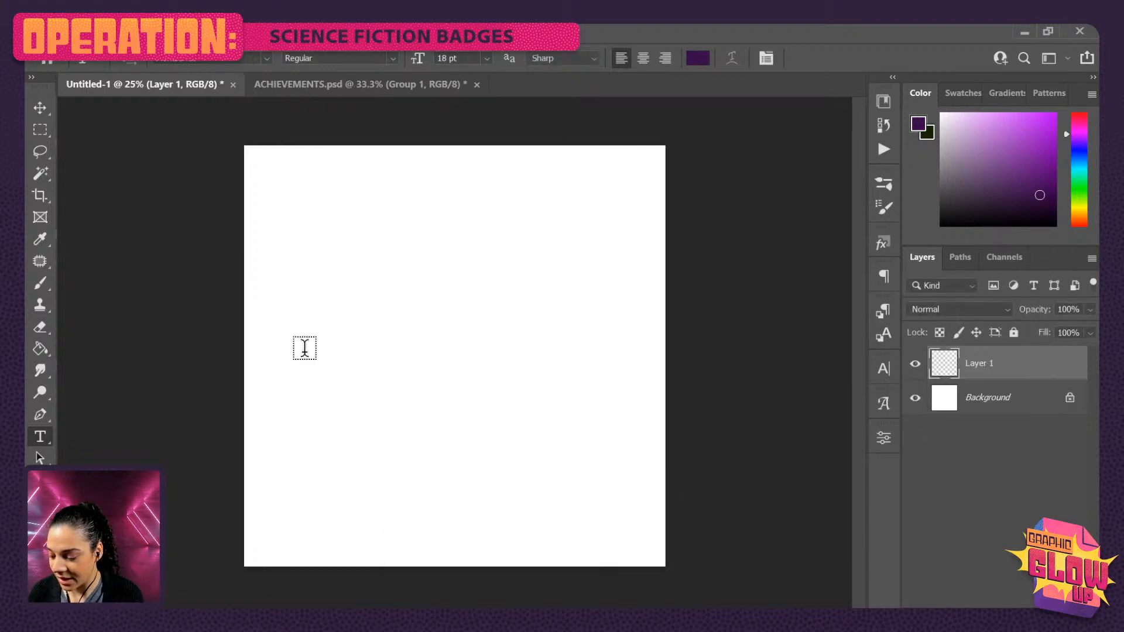
{"action": "key", "text": "b"}
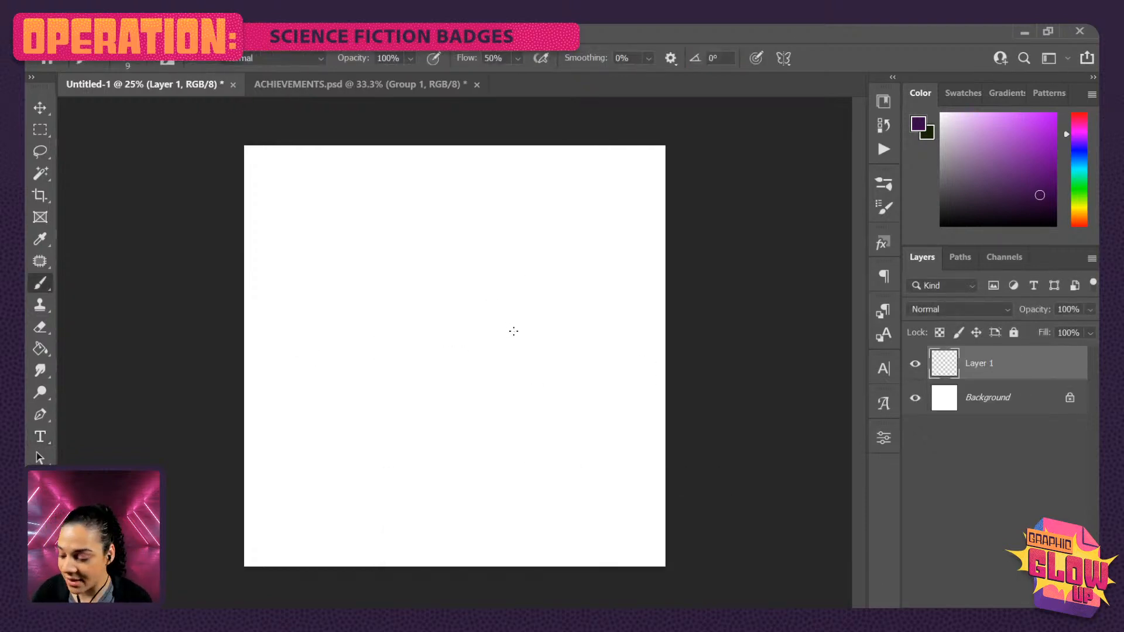
{"action": "key", "text": "bracketright"}
{"action": "key", "text": "bracketright"}
{"action": "key", "text": "bracketright"}
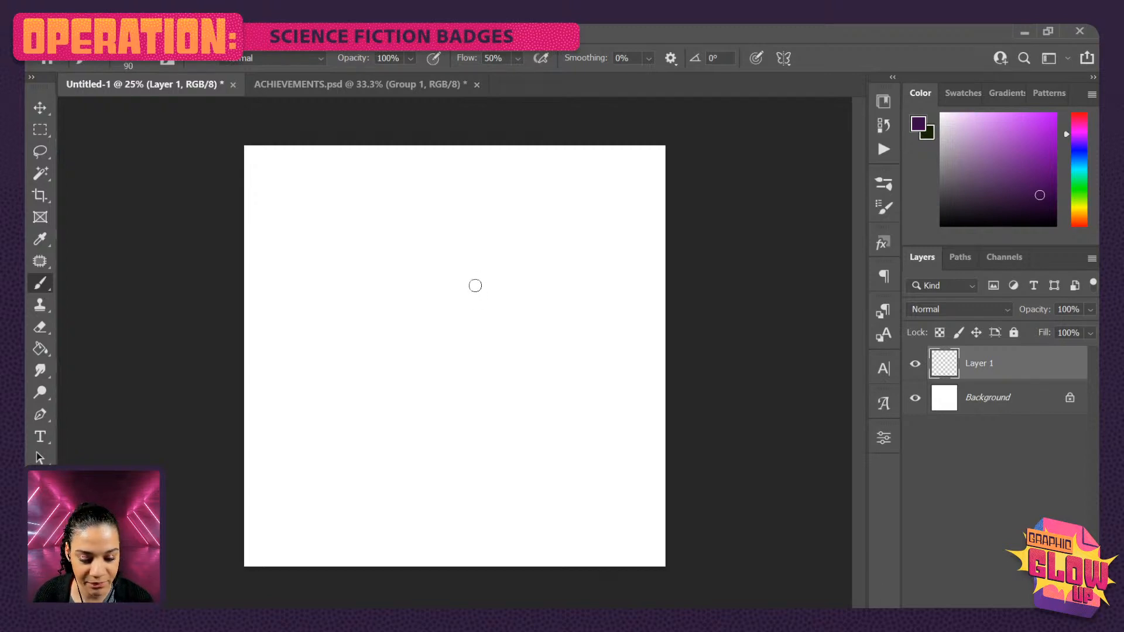
{"action": "left_click_drag", "start_coordinate": [967, 217], "coordinate": [907, 243]}
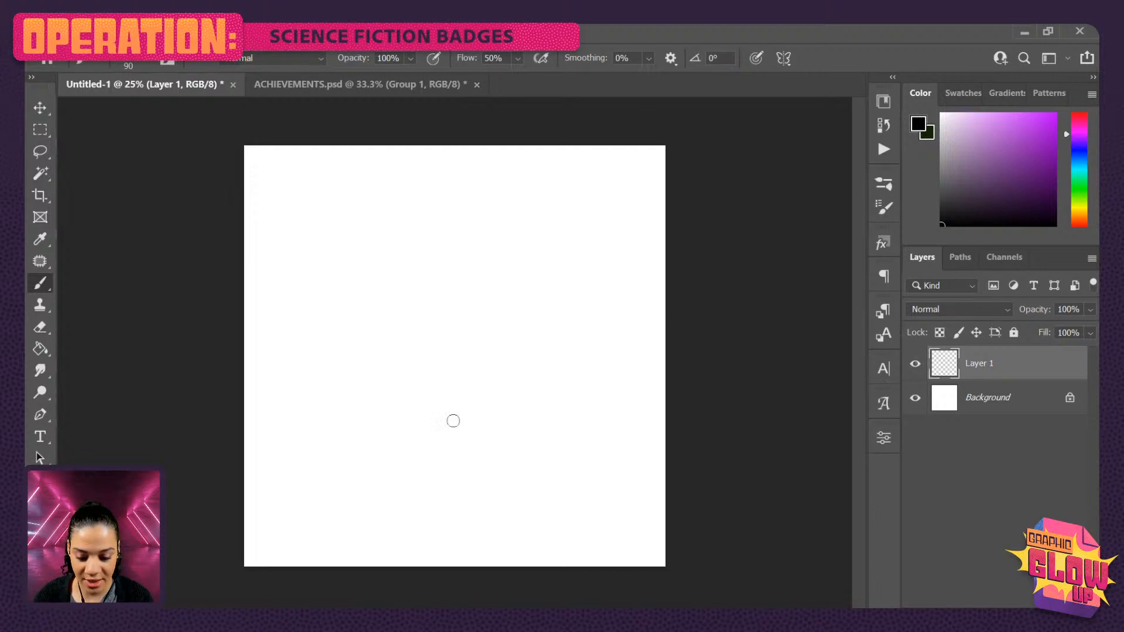
{"action": "key", "text": "bracketleft"}
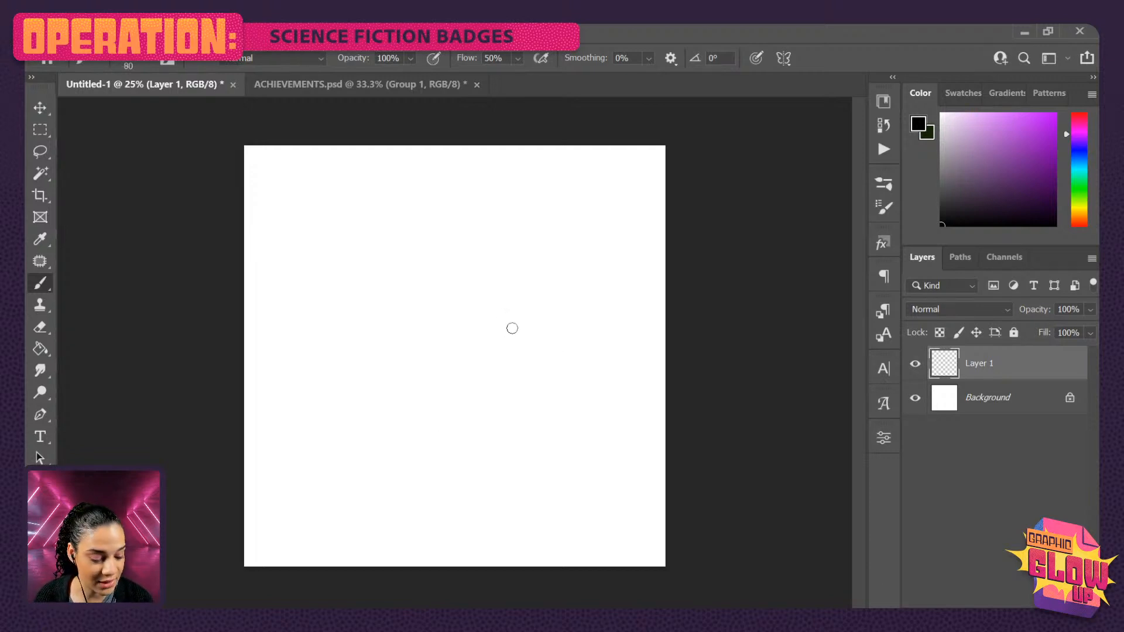
{"action": "key", "text": "bracketleft"}
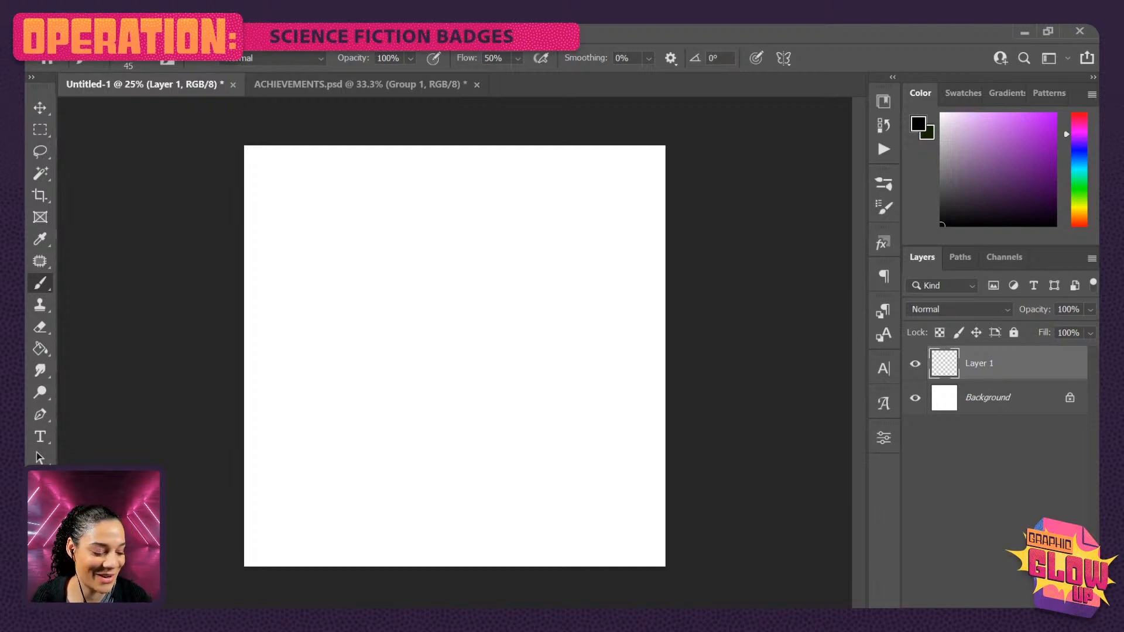
- Handwrite the title VOODOO PLANET in the canvas's upper-left corner with a dark purple brush at size 30
{"action": "key", "text": "ctrl+plus"}
{"action": "key", "text": "ctrl+plus"}
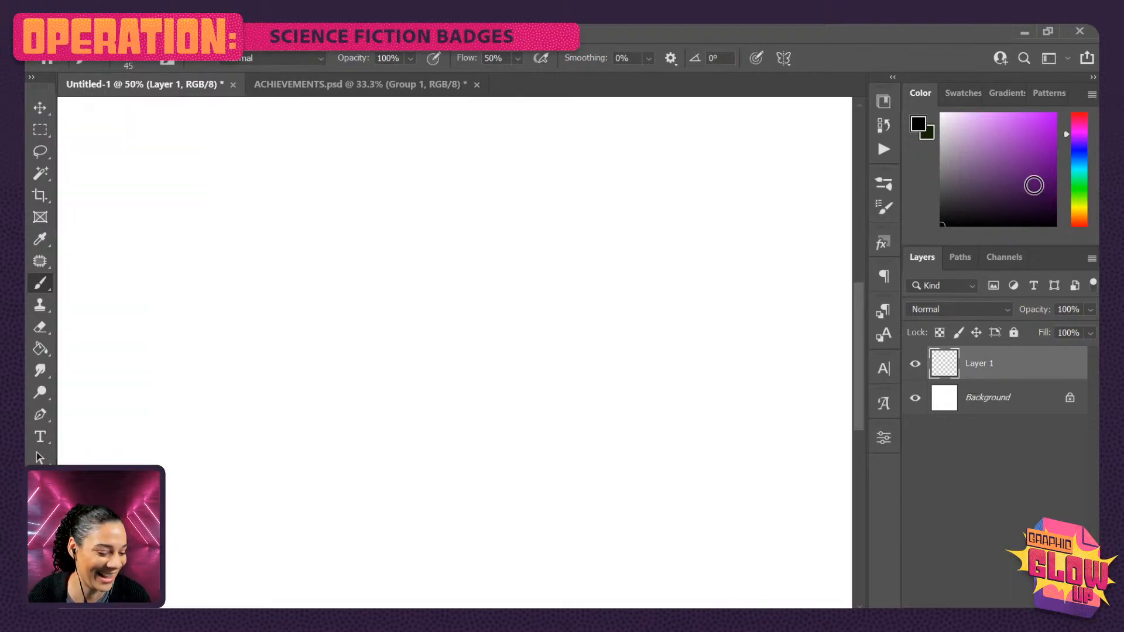
{"action": "left_click", "coordinate": [1044, 195]}
{"action": "mouse_move", "coordinate": [234, 232]}
{"action": "left_mouse_down"}
{"action": "mouse_move", "coordinate": [425, 344]}
{"action": "mouse_move", "coordinate": [392, 439]}
{"action": "left_mouse_up"}
{"action": "key", "text": "bracketleft"}
{"action": "key", "text": "bracketleft"}
{"action": "key", "text": "bracketleft"}
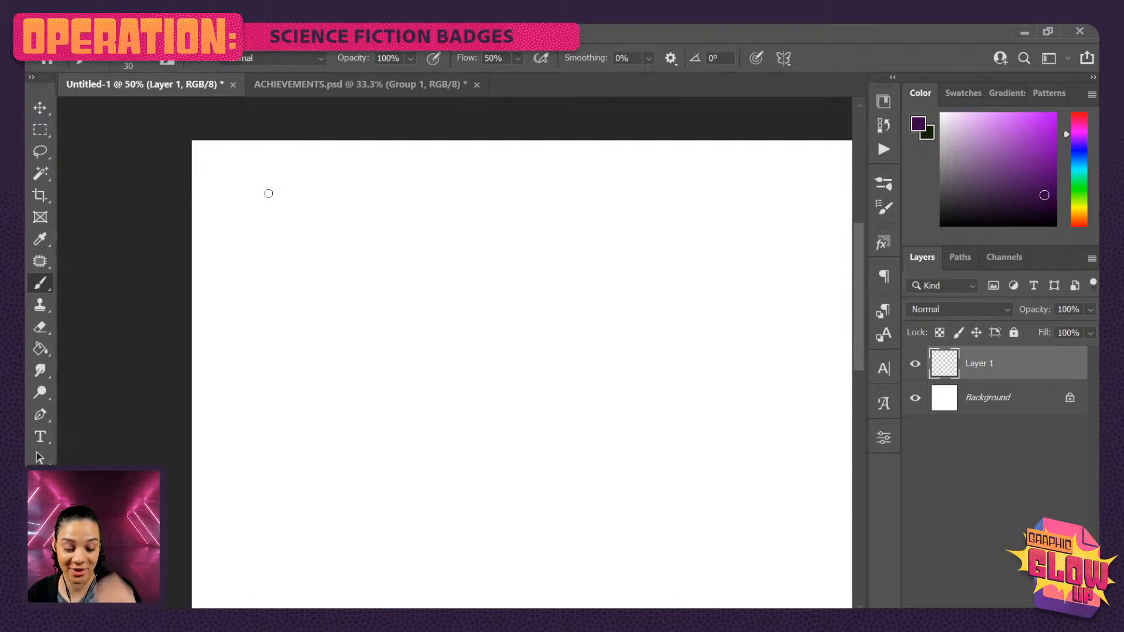
{"action": "left_click_drag", "start_coordinate": [211, 156], "coordinate": [233, 163]}
{"action": "left_click_drag", "start_coordinate": [247, 160], "coordinate": [258, 182]}
{"action": "mouse_move", "coordinate": [251, 160]}
{"action": "left_mouse_down"}
{"action": "mouse_move", "coordinate": [273, 167]}
{"action": "mouse_move", "coordinate": [260, 183]}
{"action": "left_mouse_up"}
{"action": "left_click_drag", "start_coordinate": [277, 164], "coordinate": [278, 164]}
{"action": "left_click_drag", "start_coordinate": [291, 161], "coordinate": [311, 180]}
{"action": "left_click_drag", "start_coordinate": [301, 156], "coordinate": [325, 169]}
{"action": "mouse_move", "coordinate": [328, 155]}
{"action": "left_mouse_down"}
{"action": "mouse_move", "coordinate": [340, 178]}
{"action": "mouse_move", "coordinate": [346, 162]}
{"action": "mouse_move", "coordinate": [351, 178]}
{"action": "mouse_move", "coordinate": [356, 158]}
{"action": "mouse_move", "coordinate": [380, 185]}
{"action": "left_mouse_up"}
{"action": "left_click_drag", "start_coordinate": [378, 156], "coordinate": [388, 168]}
{"action": "mouse_move", "coordinate": [388, 155]}
{"action": "left_mouse_down"}
{"action": "mouse_move", "coordinate": [410, 153]}
{"action": "mouse_move", "coordinate": [399, 189]}
{"action": "left_mouse_up"}
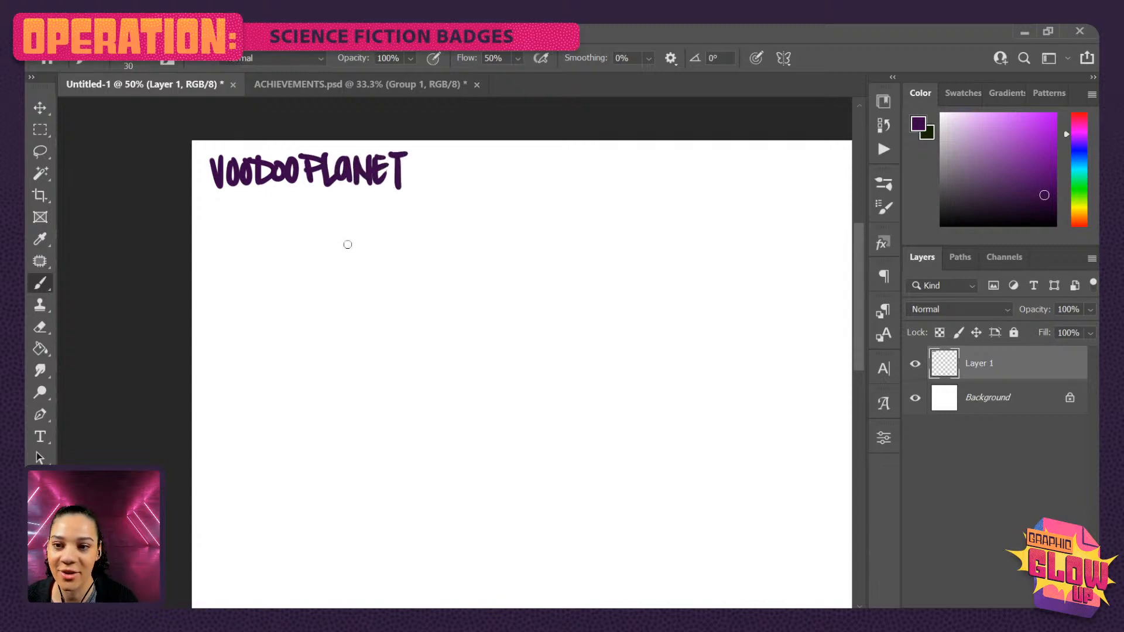
- Handwrite MARS and Tatooine as list entries beneath the VOODOO PLANET title with the brush at size 20
{"action": "key", "text": "bracketleft"}
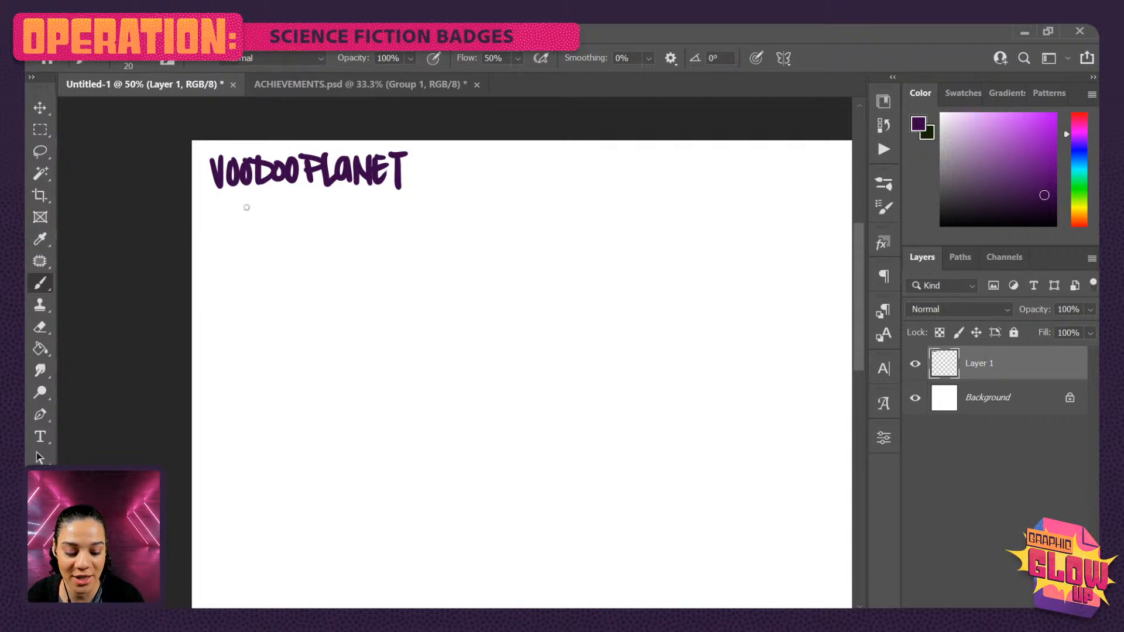
{"action": "mouse_move", "coordinate": [217, 226]}
{"action": "left_mouse_down"}
{"action": "mouse_move", "coordinate": [231, 198]}
{"action": "mouse_move", "coordinate": [237, 226]}
{"action": "mouse_move", "coordinate": [251, 211]}
{"action": "mouse_move", "coordinate": [272, 220]}
{"action": "left_mouse_up"}
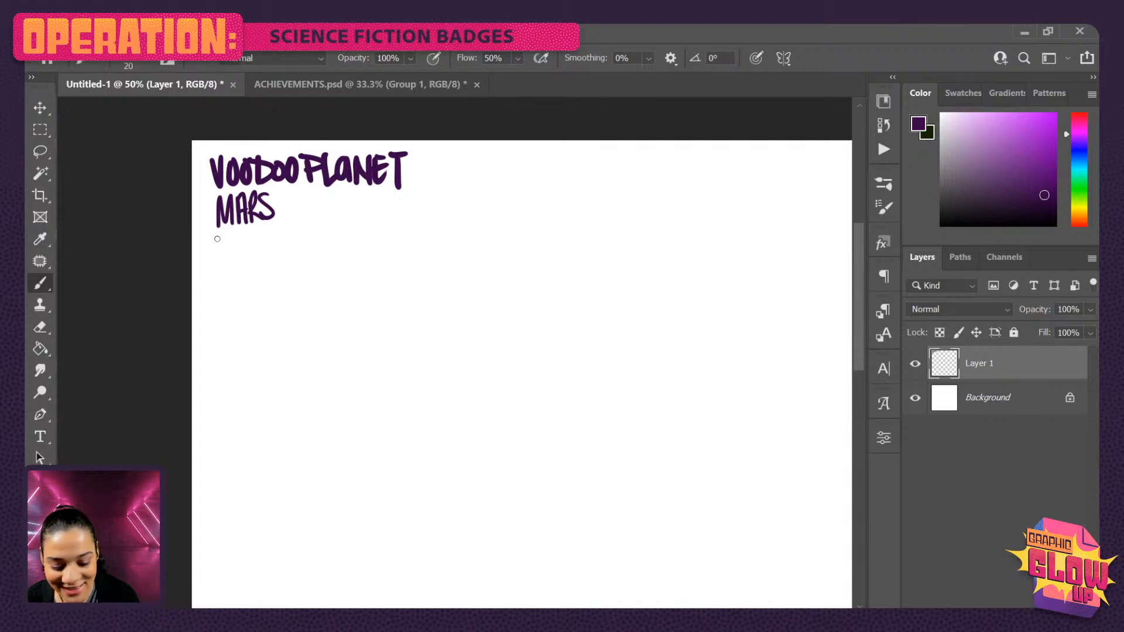
{"action": "left_click_drag", "start_coordinate": [217, 238], "coordinate": [241, 235]}
{"action": "mouse_move", "coordinate": [227, 236]}
{"action": "left_mouse_down"}
{"action": "mouse_move", "coordinate": [227, 269]}
{"action": "mouse_move", "coordinate": [254, 266]}
{"action": "mouse_move", "coordinate": [256, 251]}
{"action": "left_mouse_up"}
{"action": "left_click_drag", "start_coordinate": [264, 244], "coordinate": [314, 268]}
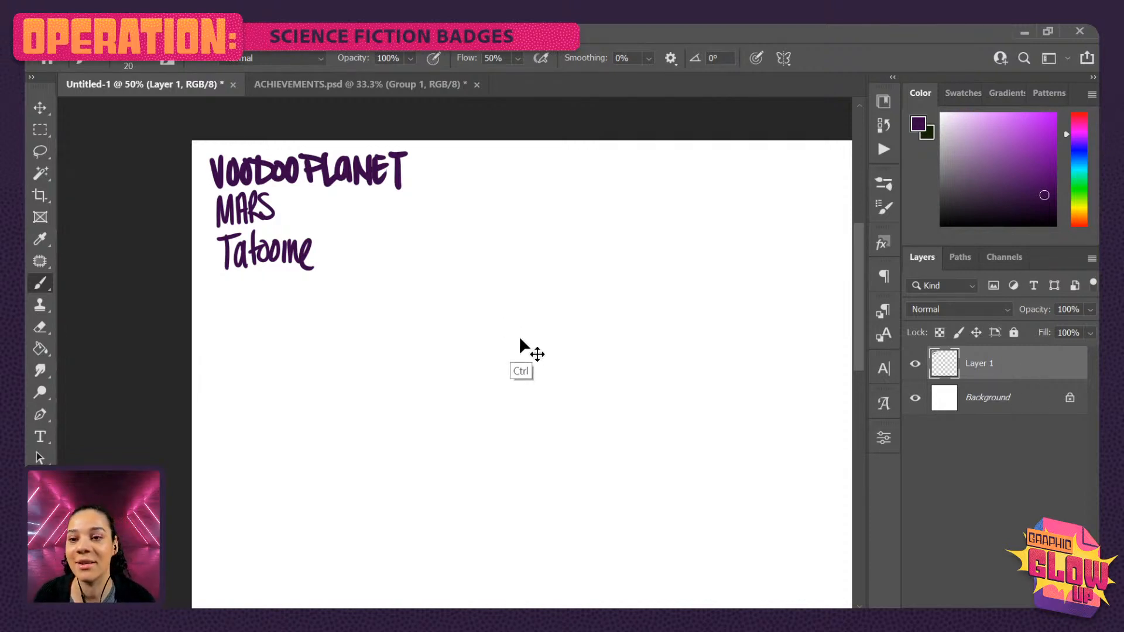
- Handwrite Saturn and Mustafar beneath Tatooine in the list, redoing any stray strokes
{"action": "key", "text": "ctrl+minus"}
{"action": "left_click_drag", "start_coordinate": [597, 381], "coordinate": [544, 326]}
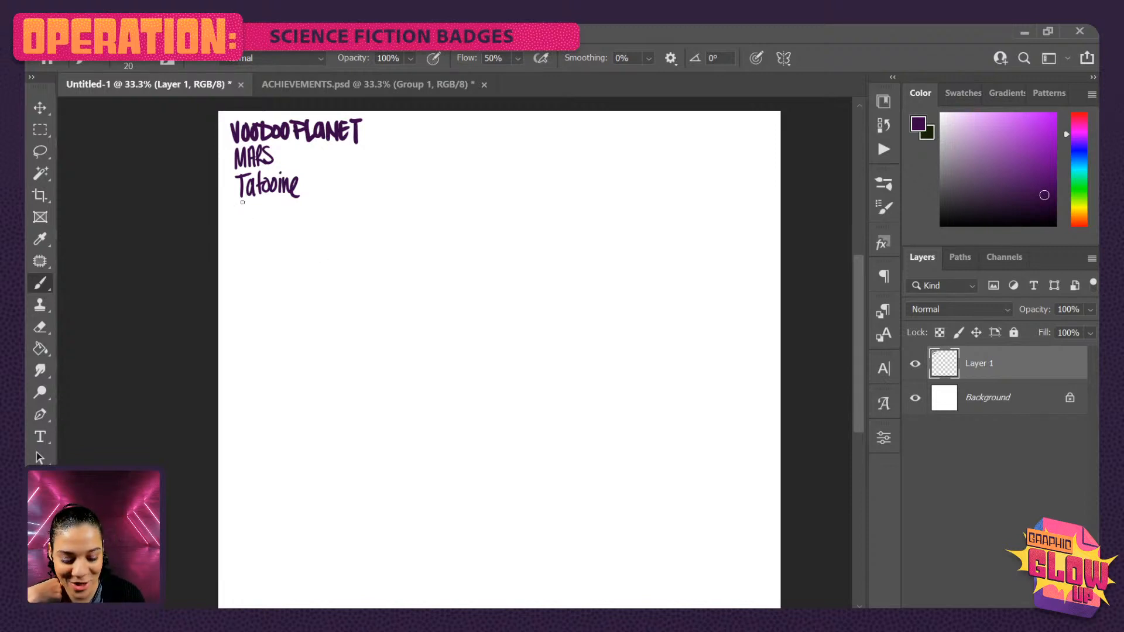
{"action": "mouse_move", "coordinate": [243, 202]}
{"action": "left_mouse_down"}
{"action": "mouse_move", "coordinate": [238, 224]}
{"action": "mouse_move", "coordinate": [268, 204]}
{"action": "mouse_move", "coordinate": [298, 223]}
{"action": "left_mouse_up"}
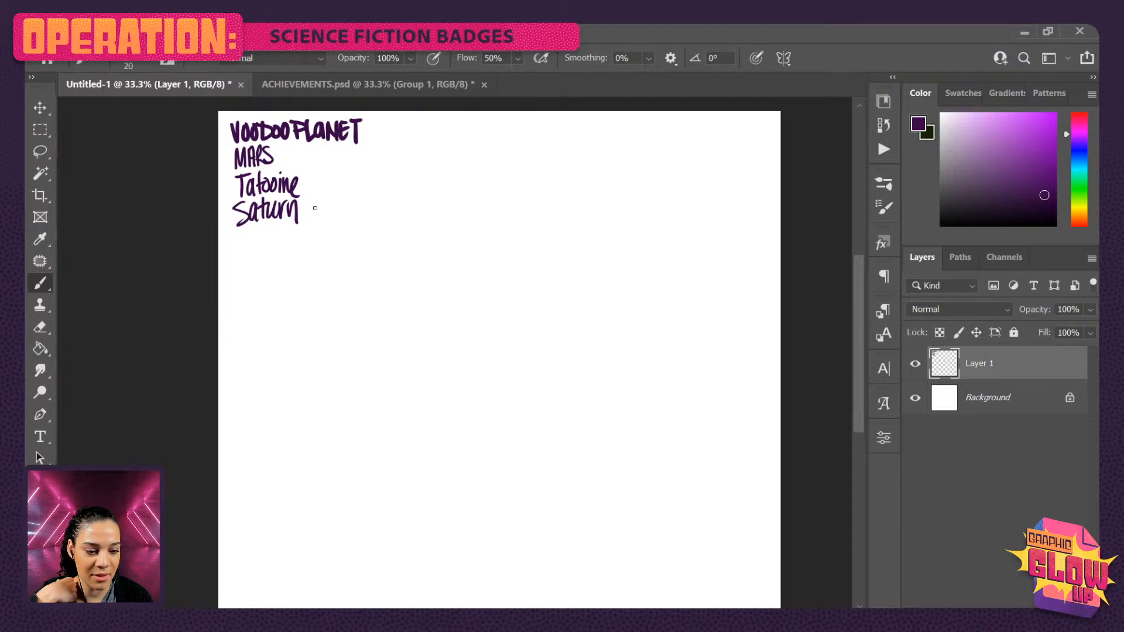
{"action": "left_click_drag", "start_coordinate": [239, 253], "coordinate": [252, 253]}
{"action": "left_click_drag", "start_coordinate": [241, 237], "coordinate": [252, 250]}
{"action": "key", "text": "ctrl+z"}
{"action": "key", "text": "ctrl+z"}
{"action": "mouse_move", "coordinate": [257, 232]}
{"action": "left_mouse_down"}
{"action": "mouse_move", "coordinate": [256, 252]}
{"action": "mouse_move", "coordinate": [267, 251]}
{"action": "left_mouse_up"}
{"action": "mouse_move", "coordinate": [273, 229]}
{"action": "left_mouse_down"}
{"action": "mouse_move", "coordinate": [264, 250]}
{"action": "mouse_move", "coordinate": [274, 250]}
{"action": "left_mouse_up"}
{"action": "mouse_move", "coordinate": [268, 238]}
{"action": "left_mouse_down"}
{"action": "mouse_move", "coordinate": [285, 236]}
{"action": "mouse_move", "coordinate": [294, 252]}
{"action": "mouse_move", "coordinate": [302, 237]}
{"action": "left_mouse_up"}
{"action": "mouse_move", "coordinate": [309, 233]}
{"action": "left_mouse_down"}
{"action": "mouse_move", "coordinate": [314, 248]}
{"action": "mouse_move", "coordinate": [323, 229]}
{"action": "left_mouse_up"}
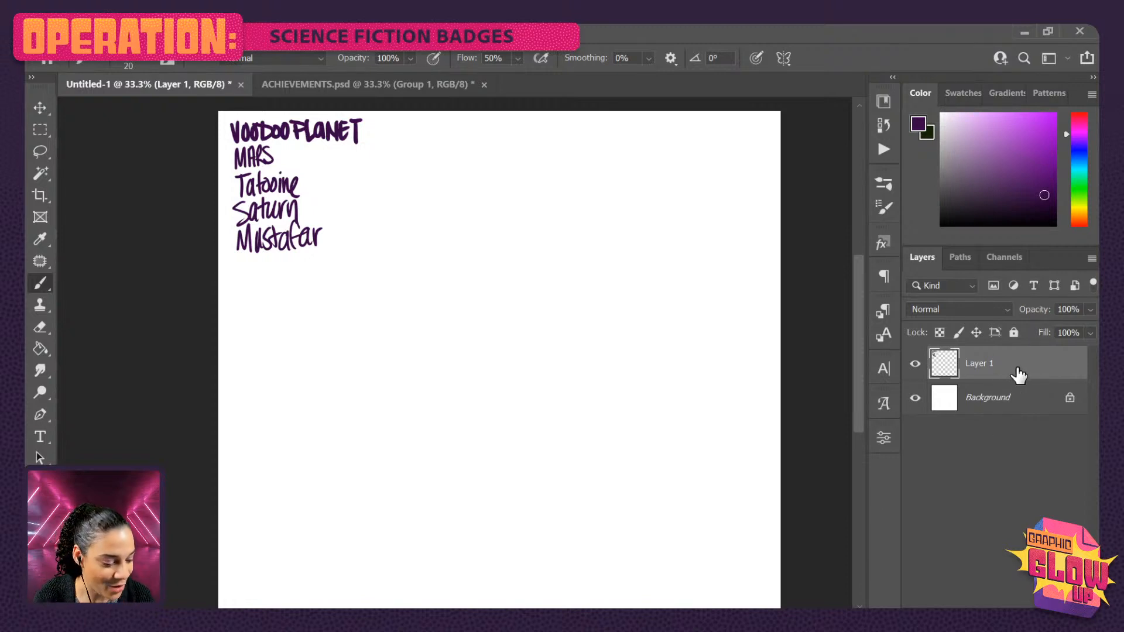
- On a new layer, draw a badge outline's straight top edge and two vertical sides with the brush at size 40
{"action": "key", "text": "ctrl+minus"}
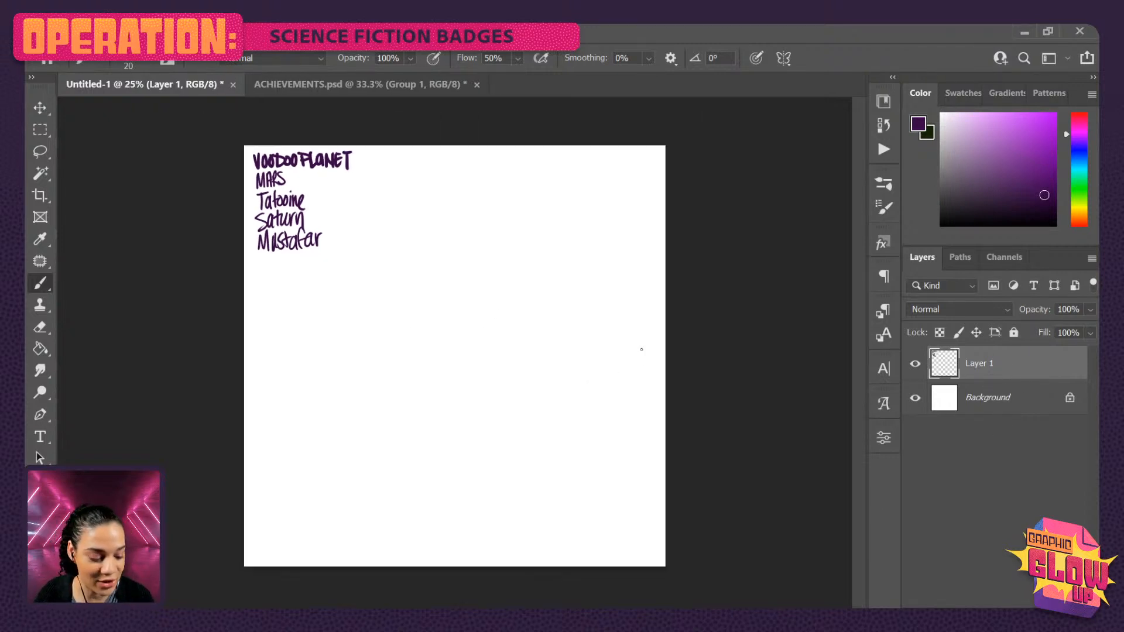
{"action": "key", "text": "ctrl+plus"}
{"action": "key", "text": "ctrl+shift+n"}
{"action": "key", "text": "Return"}
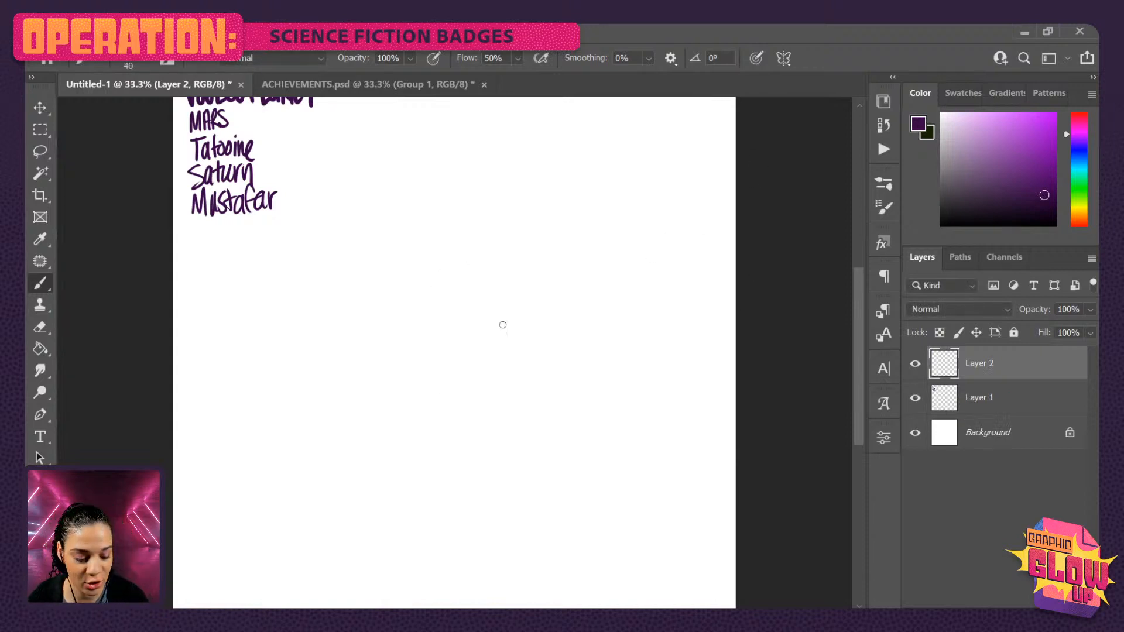
{"action": "key", "text": "bracketright"}
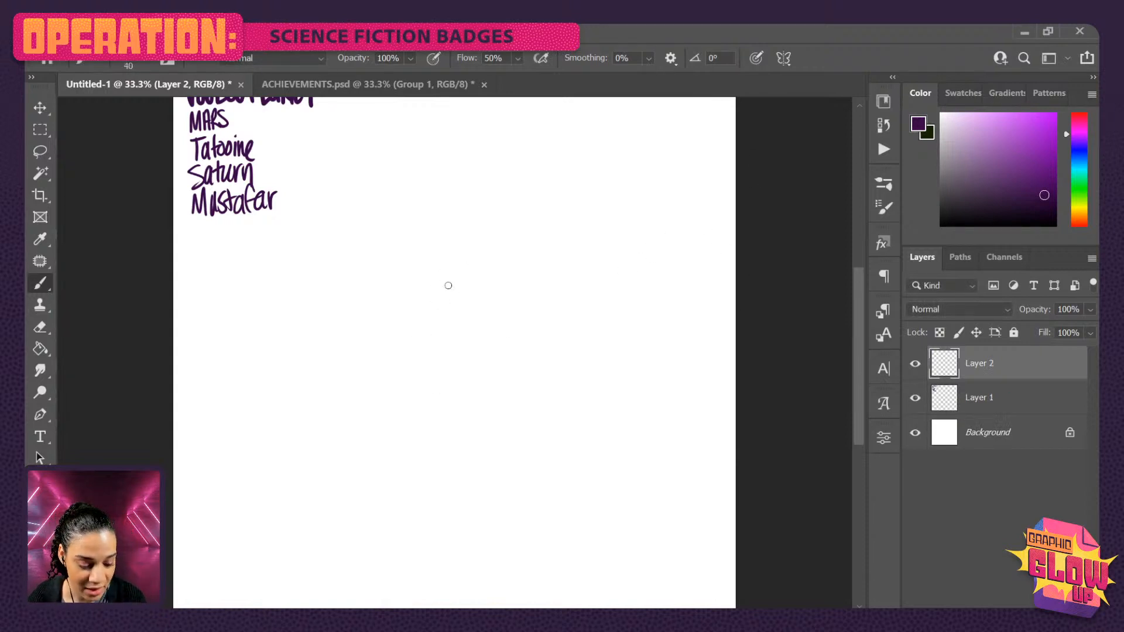
{"action": "left_click_drag", "start_coordinate": [377, 253], "coordinate": [569, 254]}
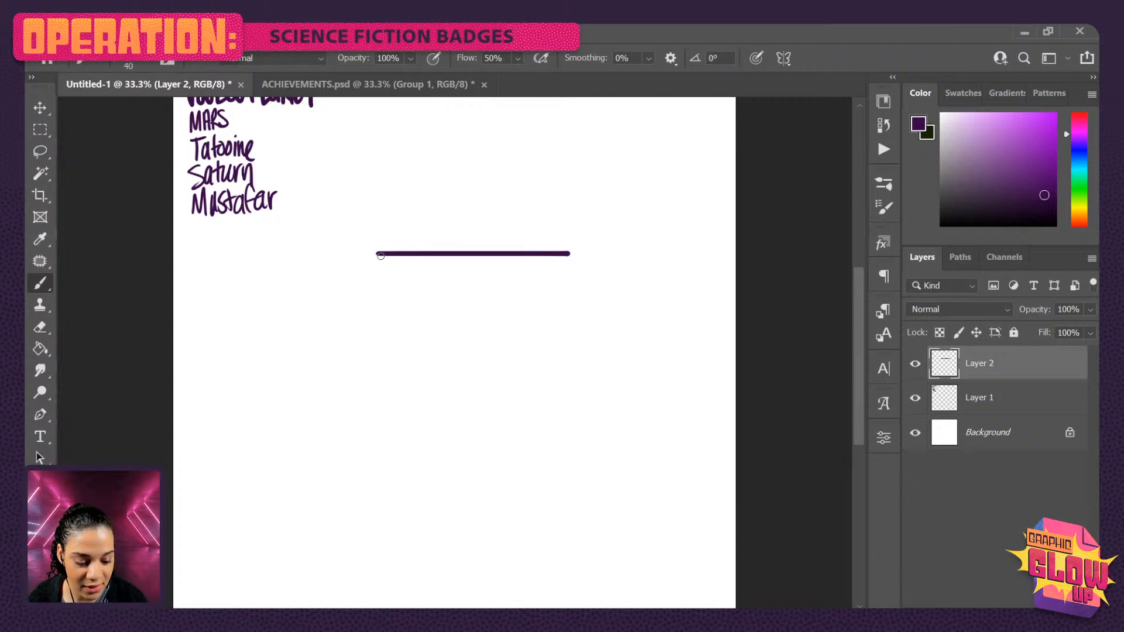
{"action": "left_click_drag", "start_coordinate": [380, 256], "coordinate": [378, 420]}
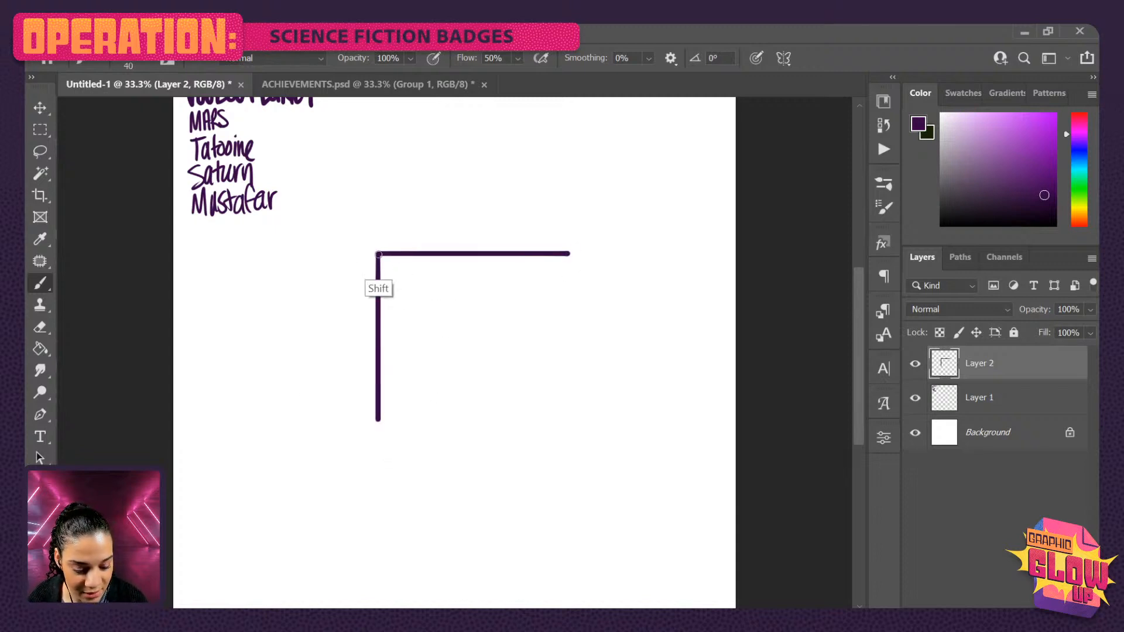
{"action": "left_click_drag", "start_coordinate": [379, 255], "coordinate": [378, 502]}
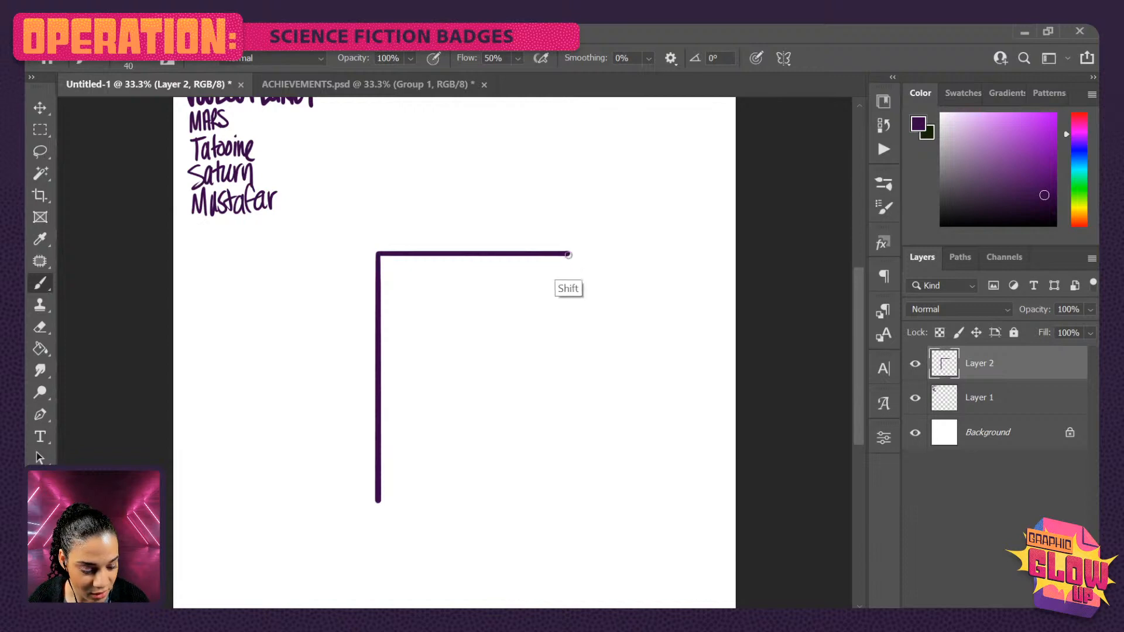
{"action": "left_click_drag", "start_coordinate": [568, 255], "coordinate": [568, 514]}
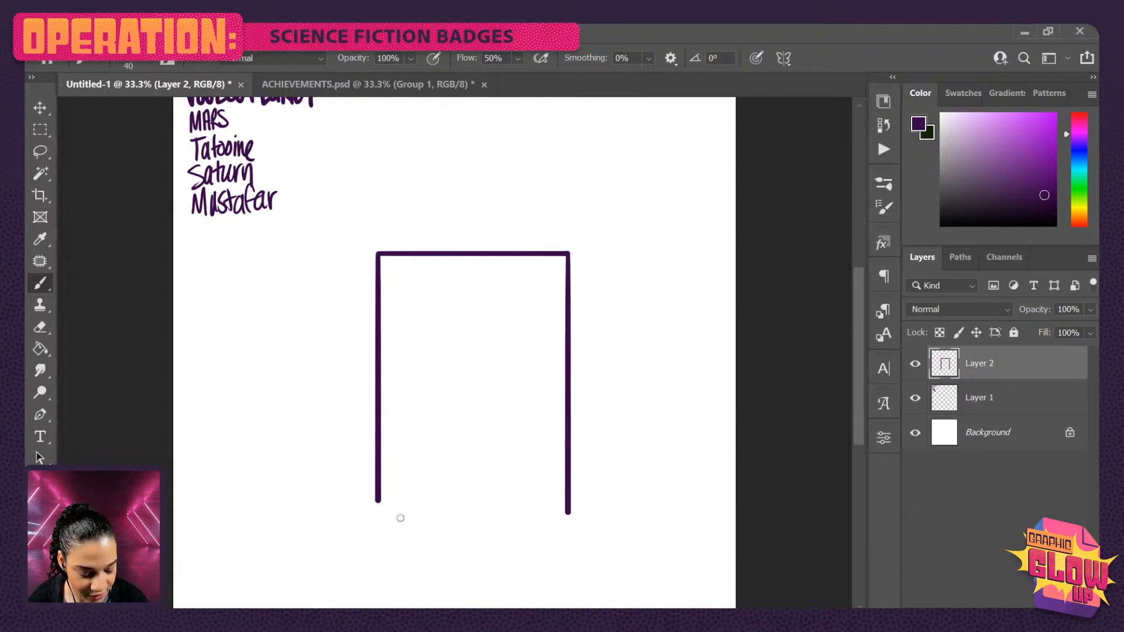
- Draw two diagonal edges from the badge's sides down to a central point, thickening both with extra strokes
{"action": "left_click", "coordinate": [378, 502]}
{"action": "left_click", "coordinate": [474, 574], "text": "shift"}
{"action": "left_click", "coordinate": [565, 489], "text": "shift"}
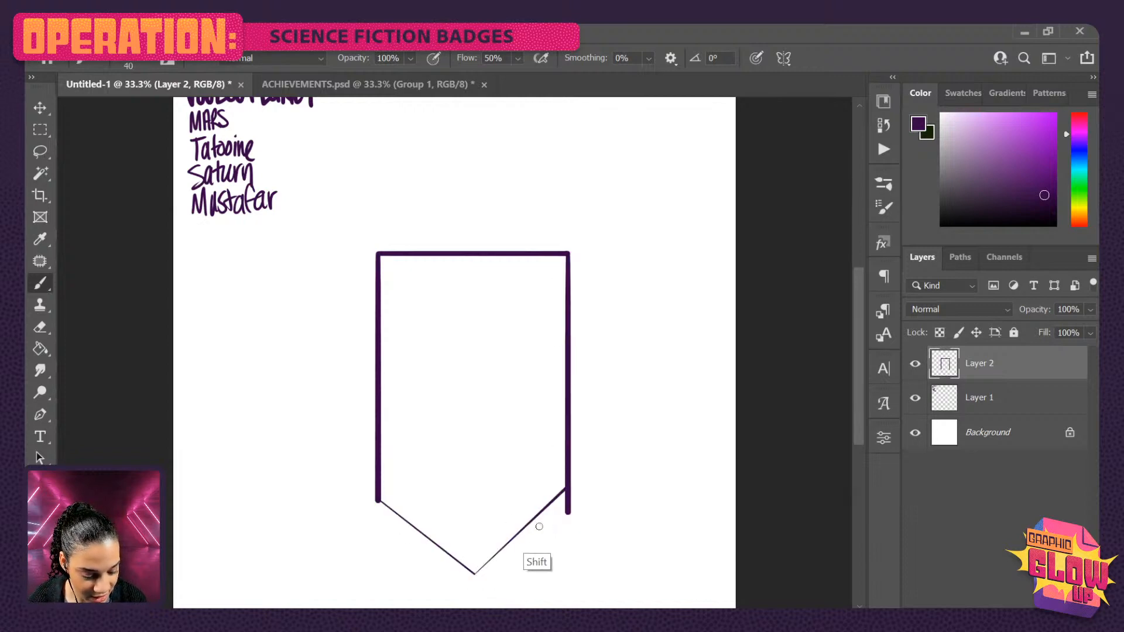
{"action": "left_click_drag", "start_coordinate": [565, 490], "coordinate": [480, 576]}
{"action": "left_click_drag", "start_coordinate": [380, 500], "coordinate": [477, 579]}
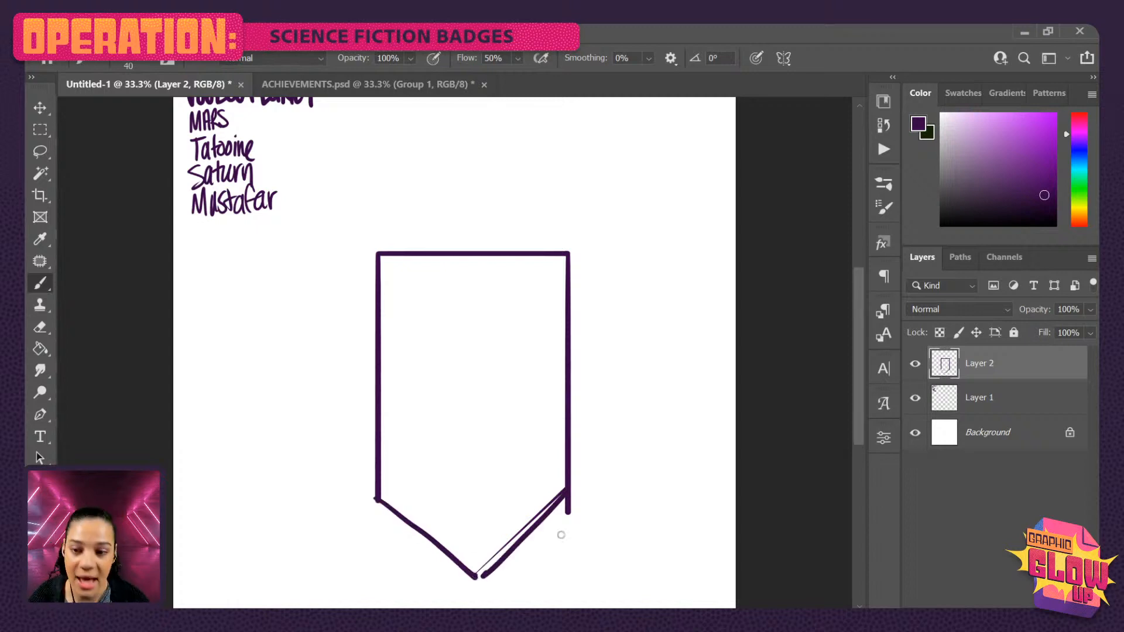
{"action": "mouse_move", "coordinate": [561, 534]}
{"action": "left_mouse_down"}
{"action": "mouse_move", "coordinate": [564, 402]}
{"action": "mouse_move", "coordinate": [565, 427]}
{"action": "left_mouse_up"}
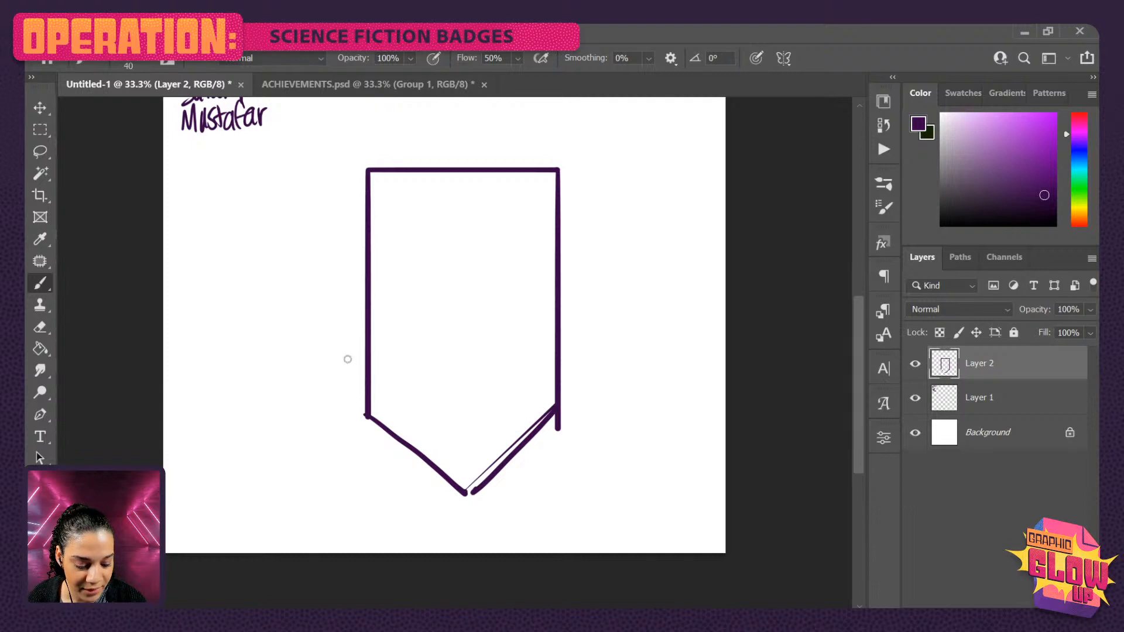
- Draw a horizontal banner with slanted ends across the lower part of the badge, extending past both sides
{"action": "left_click_drag", "start_coordinate": [336, 350], "coordinate": [592, 350]}
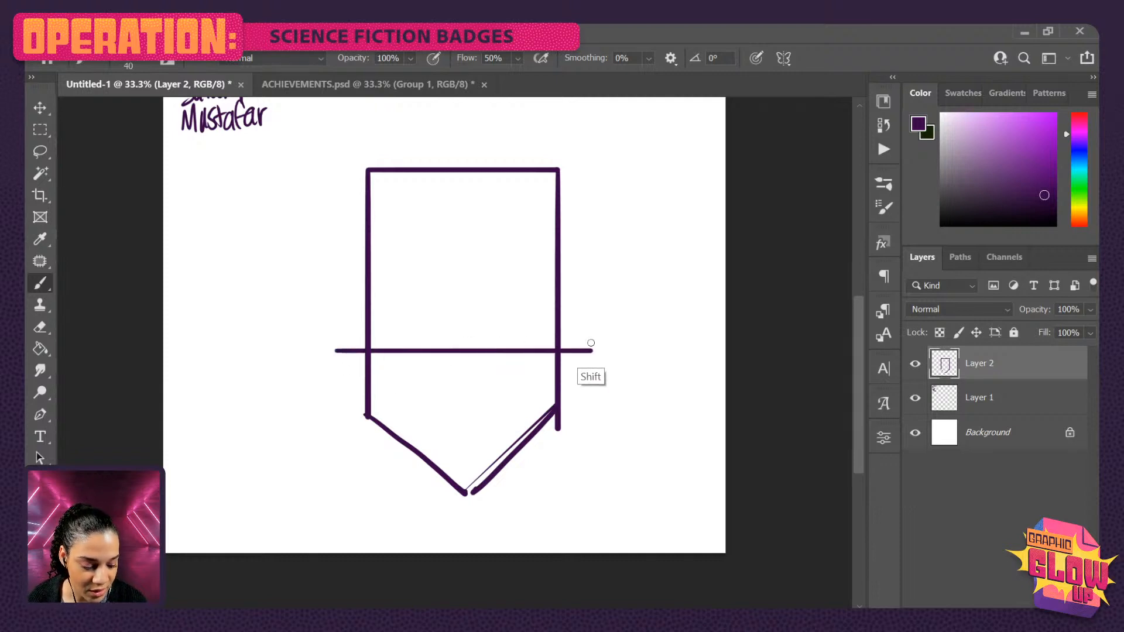
{"action": "mouse_move", "coordinate": [335, 351]}
{"action": "left_mouse_down"}
{"action": "mouse_move", "coordinate": [343, 392]}
{"action": "mouse_move", "coordinate": [581, 391]}
{"action": "left_mouse_up"}
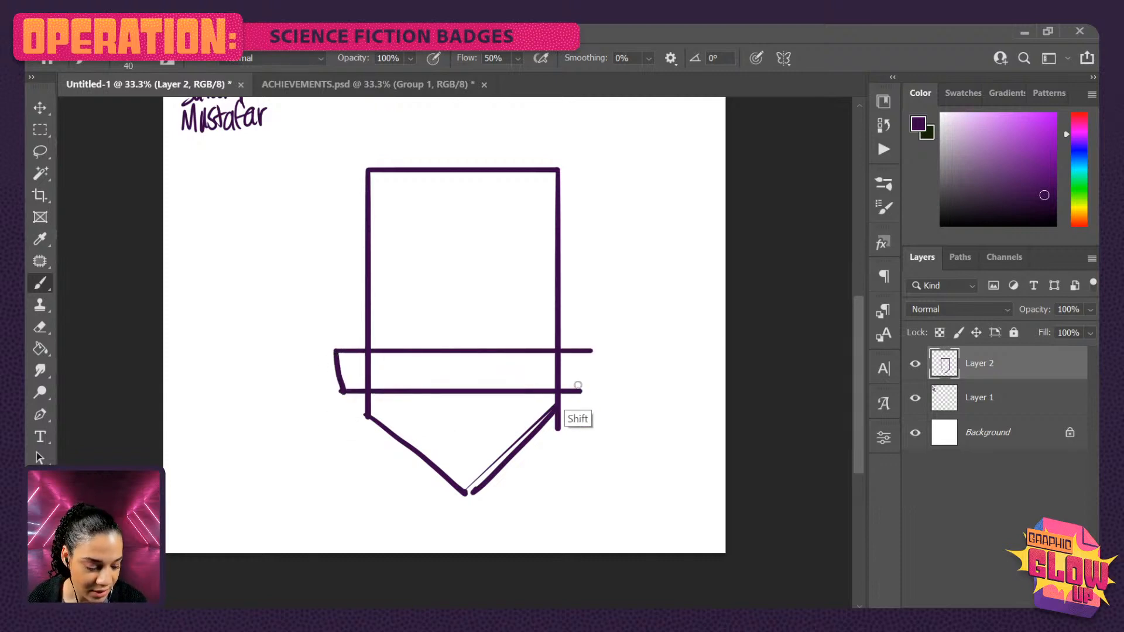
{"action": "left_click_drag", "start_coordinate": [590, 352], "coordinate": [583, 389]}
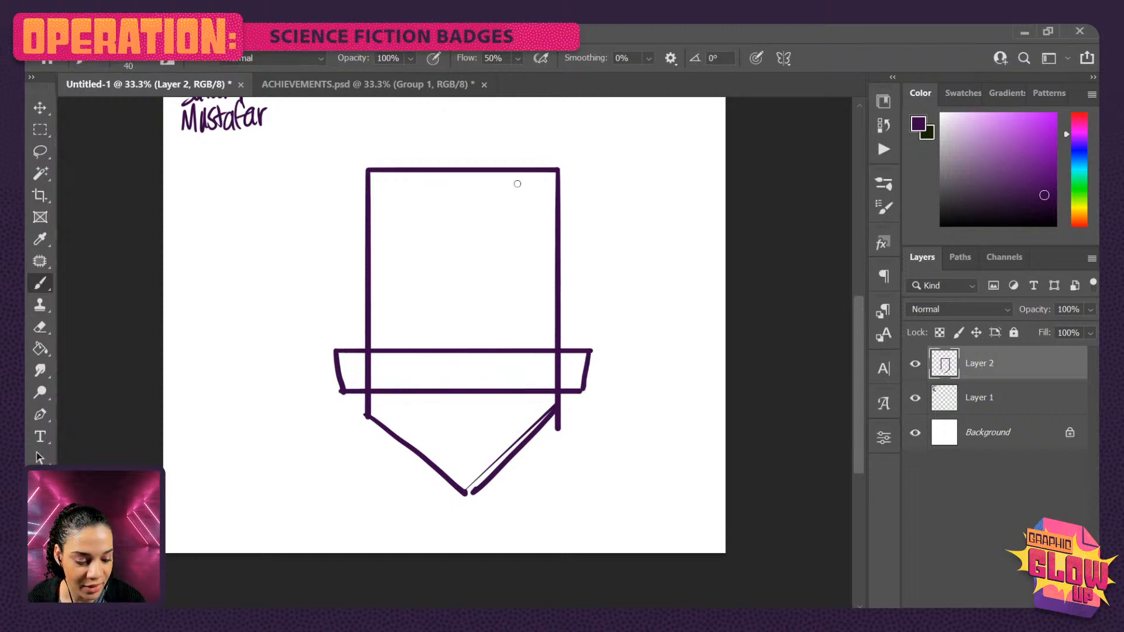
- Sketch small ornamental marks inside the badge's two upper corners
{"action": "left_click_drag", "start_coordinate": [543, 176], "coordinate": [552, 200]}
{"action": "left_click_drag", "start_coordinate": [532, 182], "coordinate": [524, 179]}
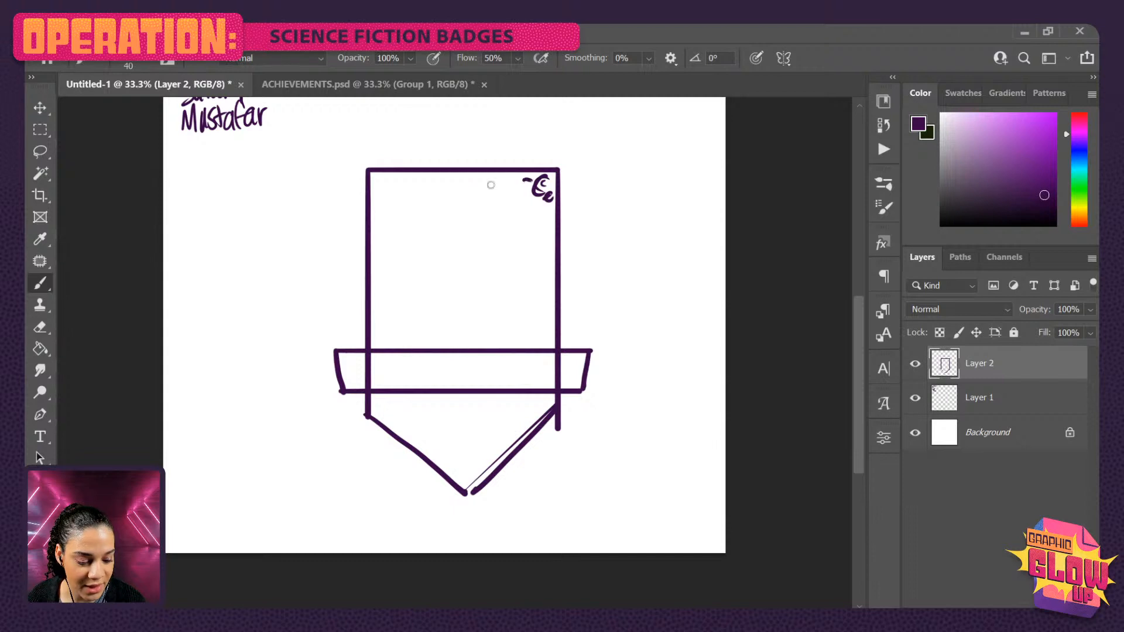
{"action": "mouse_move", "coordinate": [387, 180]}
{"action": "left_mouse_down"}
{"action": "mouse_move", "coordinate": [378, 181]}
{"action": "mouse_move", "coordinate": [396, 187]}
{"action": "left_mouse_up"}
- Draw a doubled arched inner frame that curves closed beneath the banner, and scribble placeholder content inside the arch and banner
{"action": "mouse_move", "coordinate": [403, 178]}
{"action": "left_mouse_down"}
{"action": "mouse_move", "coordinate": [414, 191]}
{"action": "mouse_move", "coordinate": [390, 286]}
{"action": "left_mouse_up"}
{"action": "mouse_move", "coordinate": [402, 228]}
{"action": "left_mouse_down"}
{"action": "mouse_move", "coordinate": [518, 208]}
{"action": "mouse_move", "coordinate": [538, 278]}
{"action": "left_mouse_up"}
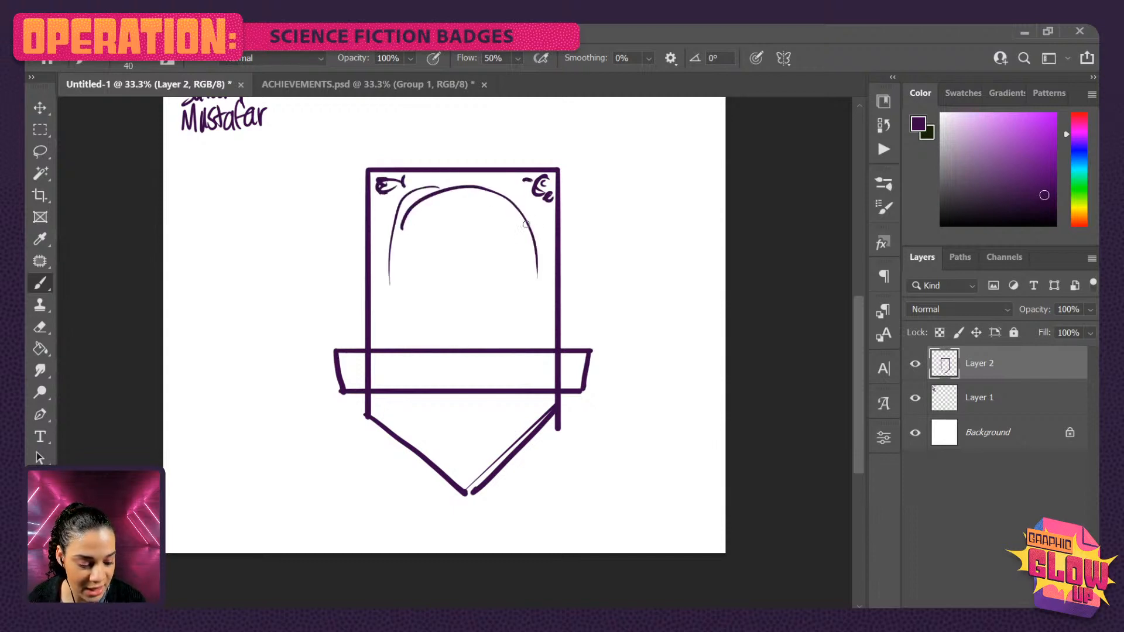
{"action": "left_click_drag", "start_coordinate": [535, 219], "coordinate": [541, 346]}
{"action": "mouse_move", "coordinate": [540, 295]}
{"action": "left_mouse_down"}
{"action": "mouse_move", "coordinate": [464, 175]}
{"action": "mouse_move", "coordinate": [401, 201]}
{"action": "mouse_move", "coordinate": [391, 335]}
{"action": "mouse_move", "coordinate": [352, 377]}
{"action": "mouse_move", "coordinate": [379, 387]}
{"action": "mouse_move", "coordinate": [425, 359]}
{"action": "mouse_move", "coordinate": [446, 375]}
{"action": "mouse_move", "coordinate": [501, 361]}
{"action": "mouse_move", "coordinate": [540, 382]}
{"action": "mouse_move", "coordinate": [581, 368]}
{"action": "left_mouse_up"}
{"action": "mouse_move", "coordinate": [479, 192]}
{"action": "left_mouse_down"}
{"action": "mouse_move", "coordinate": [489, 235]}
{"action": "mouse_move", "coordinate": [468, 336]}
{"action": "mouse_move", "coordinate": [508, 300]}
{"action": "left_mouse_up"}
{"action": "mouse_move", "coordinate": [401, 395]}
{"action": "left_mouse_down"}
{"action": "mouse_move", "coordinate": [426, 431]}
{"action": "mouse_move", "coordinate": [506, 398]}
{"action": "mouse_move", "coordinate": [406, 413]}
{"action": "mouse_move", "coordinate": [535, 390]}
{"action": "mouse_move", "coordinate": [454, 431]}
{"action": "mouse_move", "coordinate": [397, 390]}
{"action": "mouse_move", "coordinate": [500, 406]}
{"action": "mouse_move", "coordinate": [447, 410]}
{"action": "left_mouse_up"}
- Add parallel diagonal accent strokes crossing and surrounding the badge's edges
{"action": "left_click_drag", "start_coordinate": [388, 466], "coordinate": [384, 472]}
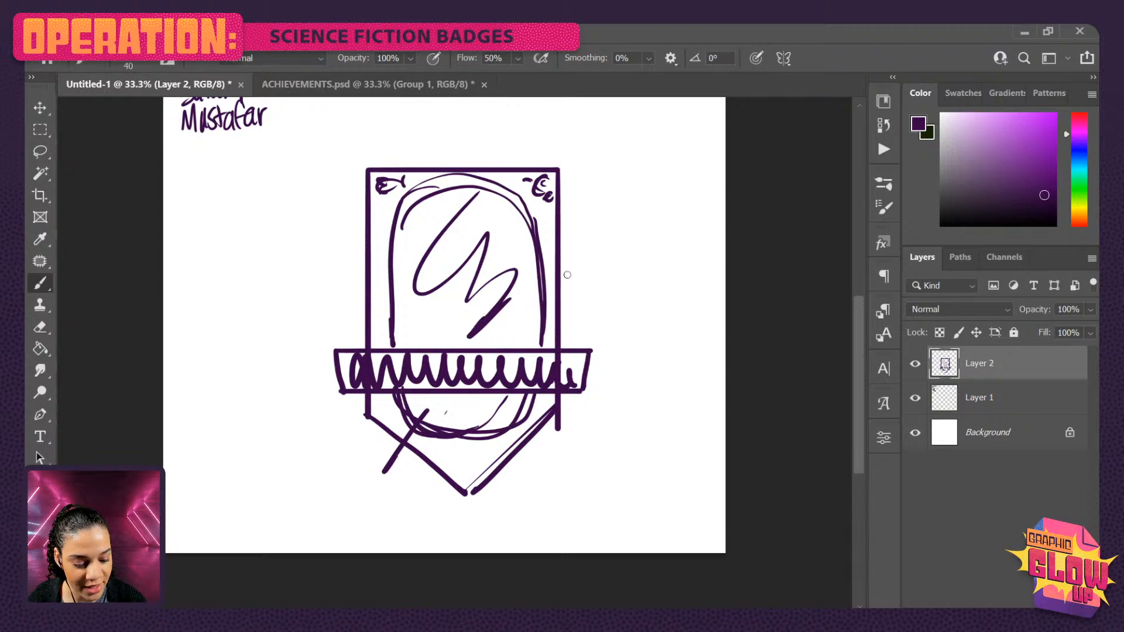
{"action": "left_click_drag", "start_coordinate": [547, 302], "coordinate": [615, 239]}
{"action": "left_click_drag", "start_coordinate": [609, 170], "coordinate": [579, 204]}
{"action": "left_click_drag", "start_coordinate": [375, 254], "coordinate": [322, 316]}
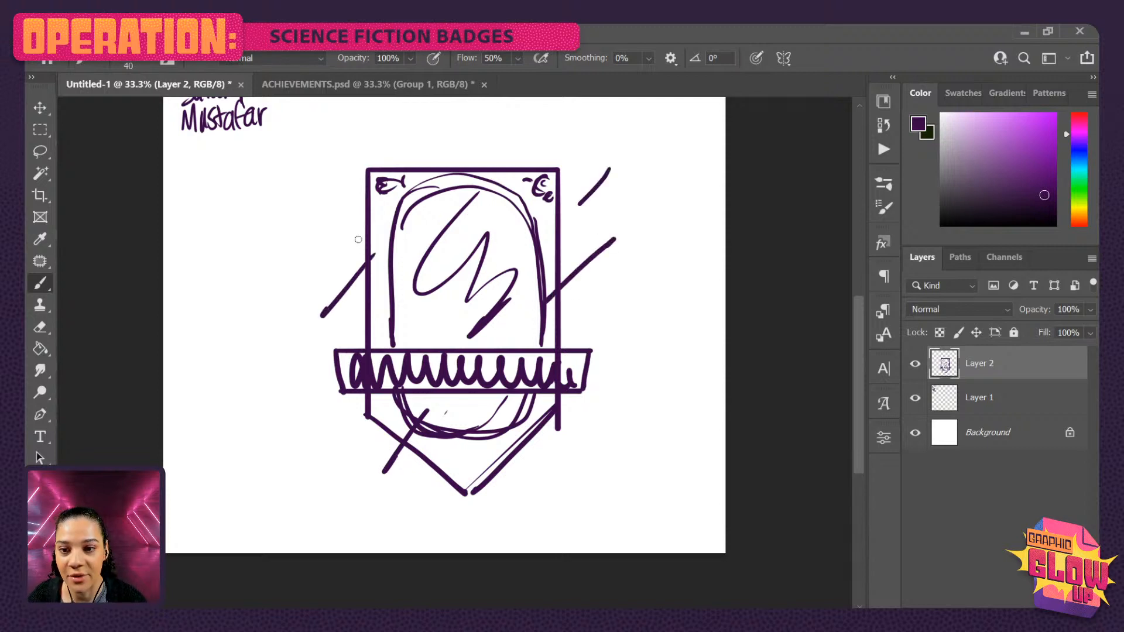
{"action": "left_click_drag", "start_coordinate": [363, 235], "coordinate": [354, 242]}
{"action": "left_click_drag", "start_coordinate": [410, 193], "coordinate": [469, 149]}
{"action": "left_click_drag", "start_coordinate": [336, 319], "coordinate": [328, 328]}
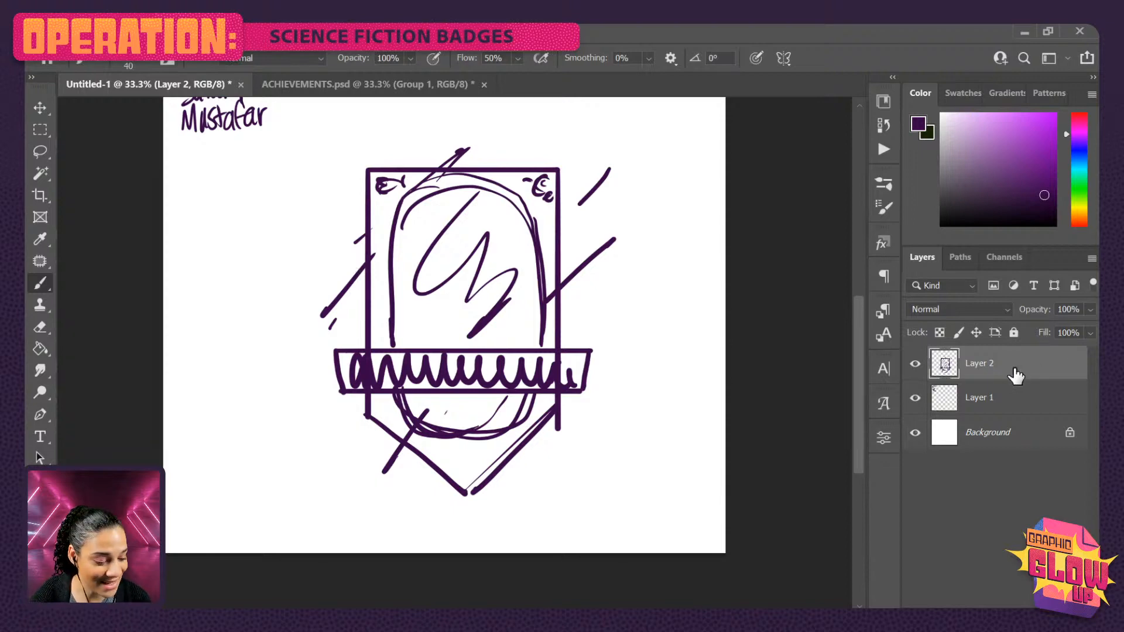
- Scale the badge sketch to 64.97% and move it to the left side of the canvas below the list
{"action": "key", "text": "ctrl+t"}
{"action": "left_click_drag", "start_coordinate": [617, 147], "coordinate": [511, 269]}
{"action": "left_click_drag", "start_coordinate": [442, 384], "coordinate": [310, 297]}
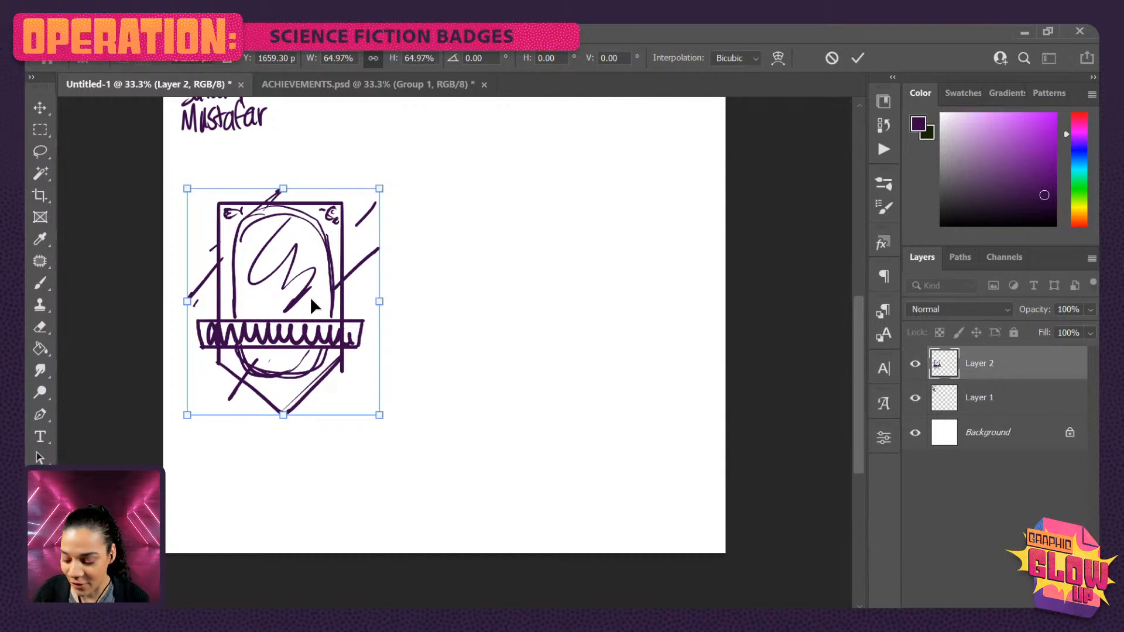
{"action": "key", "text": "Return"}
- On a new layer, draw a hexagon outline from six straight brush strokes in the empty area beside the badge sketch
{"action": "key", "text": "b"}
{"action": "key", "text": "ctrl+shift+alt+n"}
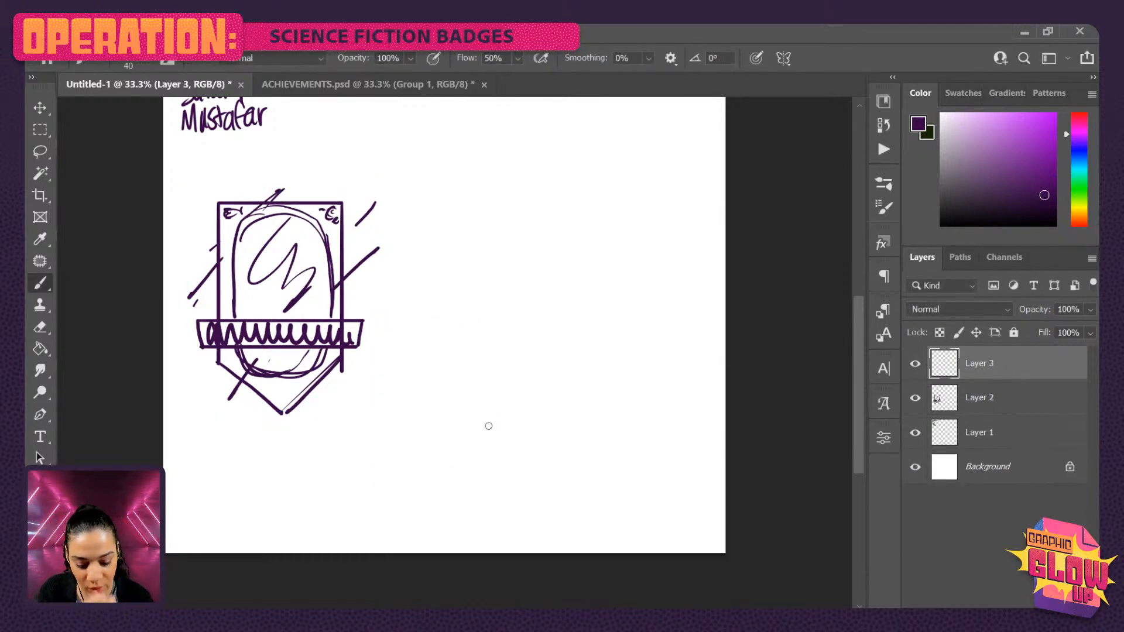
{"action": "left_click_drag", "start_coordinate": [542, 212], "coordinate": [501, 270]}
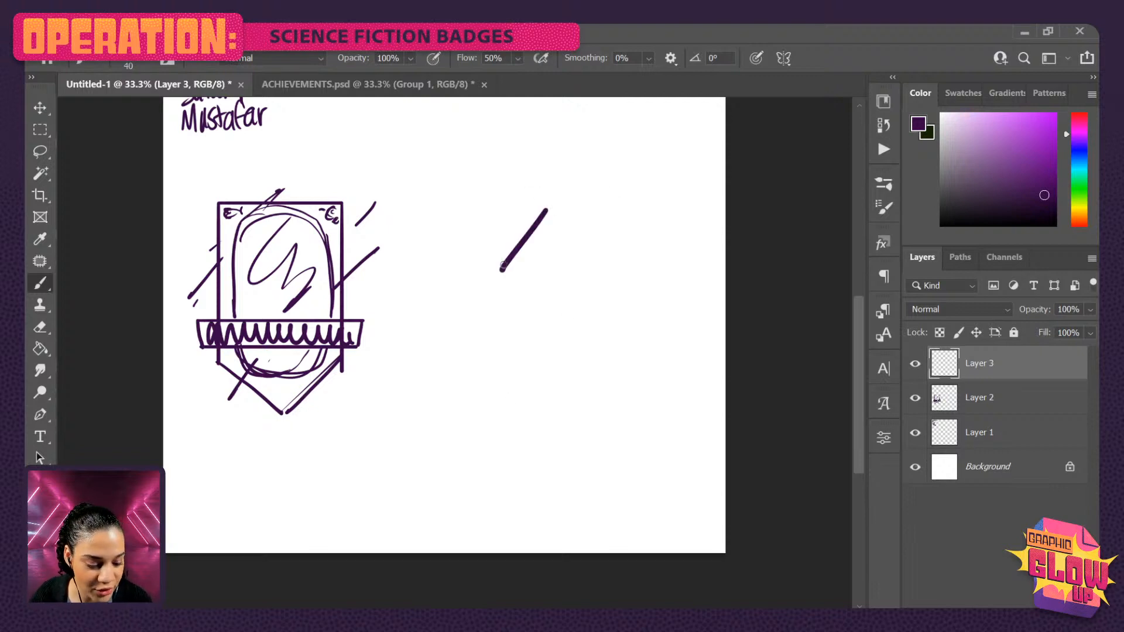
{"action": "key", "text": "ctrl+z"}
{"action": "left_click", "coordinate": [562, 202]}
{"action": "key", "text": "shift"}
{"action": "left_click", "coordinate": [495, 243], "text": "shift"}
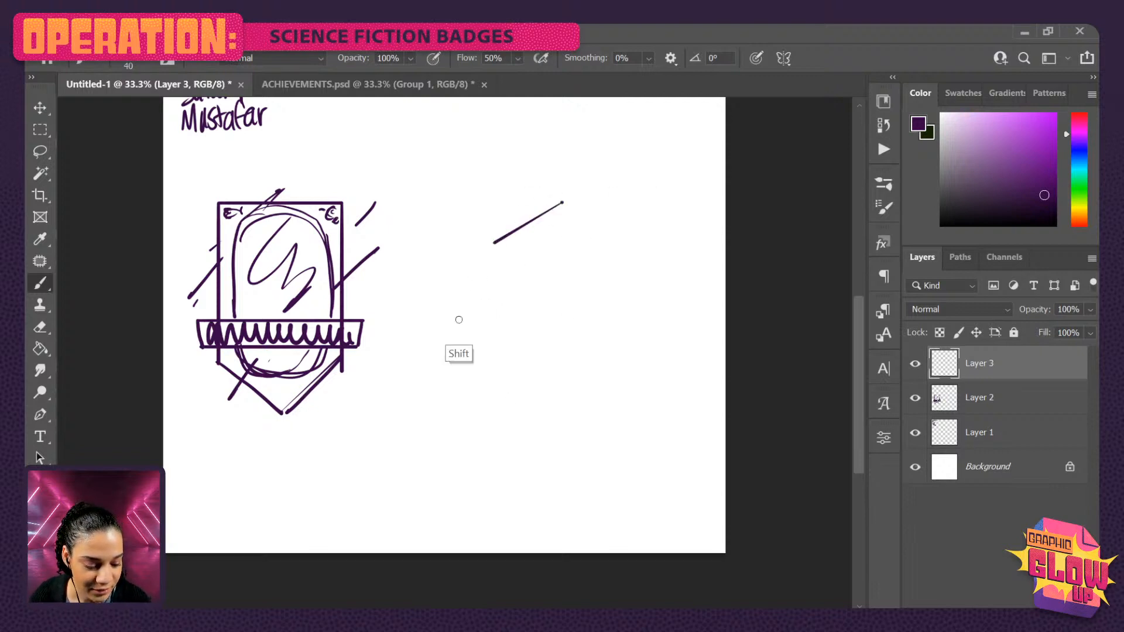
{"action": "left_click", "coordinate": [489, 346], "text": "shift"}
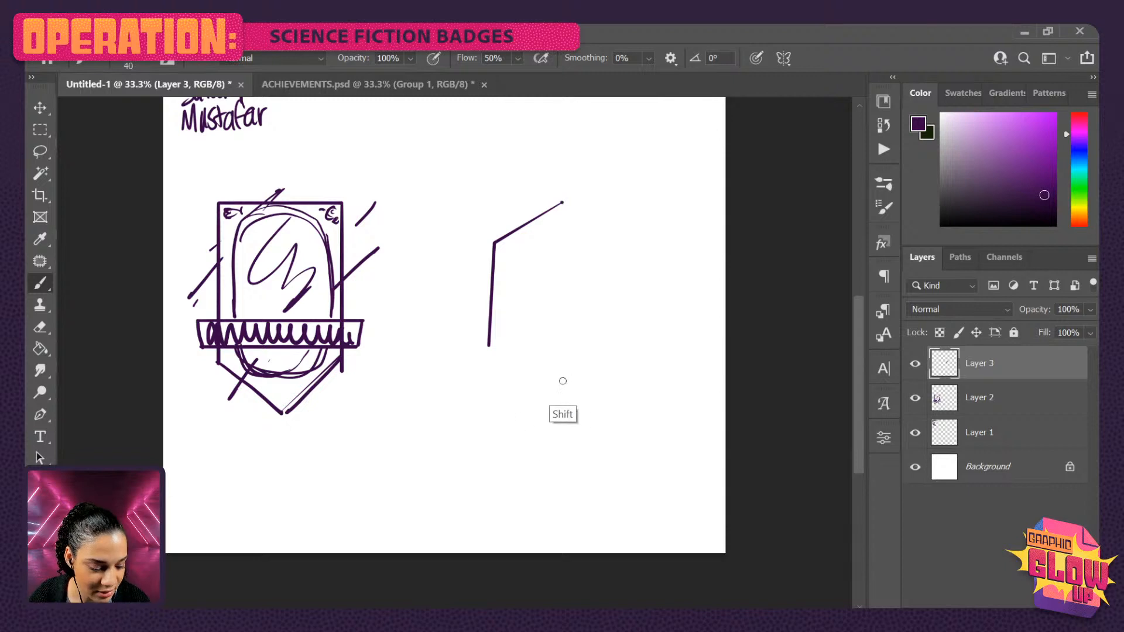
{"action": "left_click", "coordinate": [580, 386], "text": "shift"}
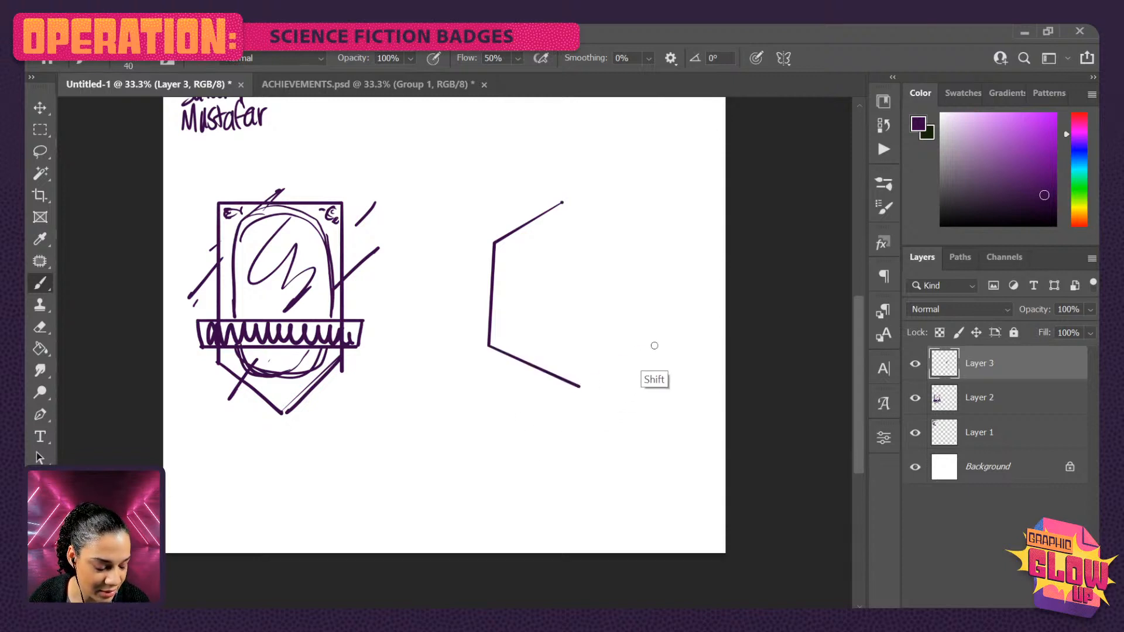
{"action": "left_click", "coordinate": [654, 346], "text": "shift"}
{"action": "left_click", "coordinate": [651, 246], "text": "shift"}
{"action": "left_click", "coordinate": [566, 199], "text": "shift"}
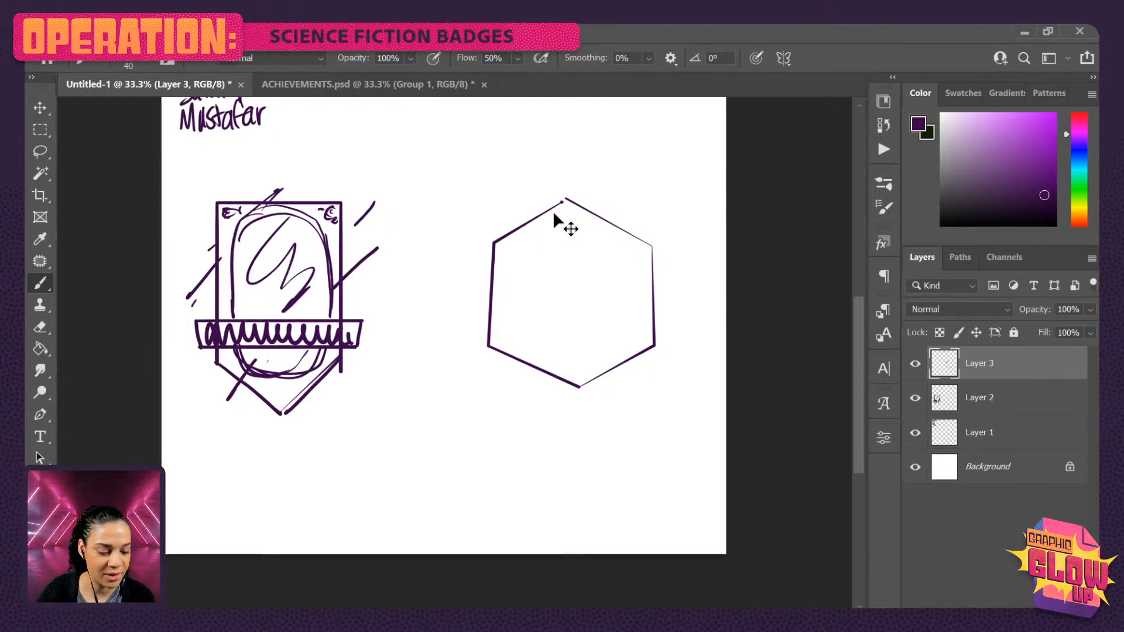
- Apply a Perspective transform to the hexagon, widening its lower part evenly on both sides
{"action": "key", "text": "ctrl+plus"}
{"action": "left_click_drag", "start_coordinate": [750, 251], "coordinate": [617, 316]}
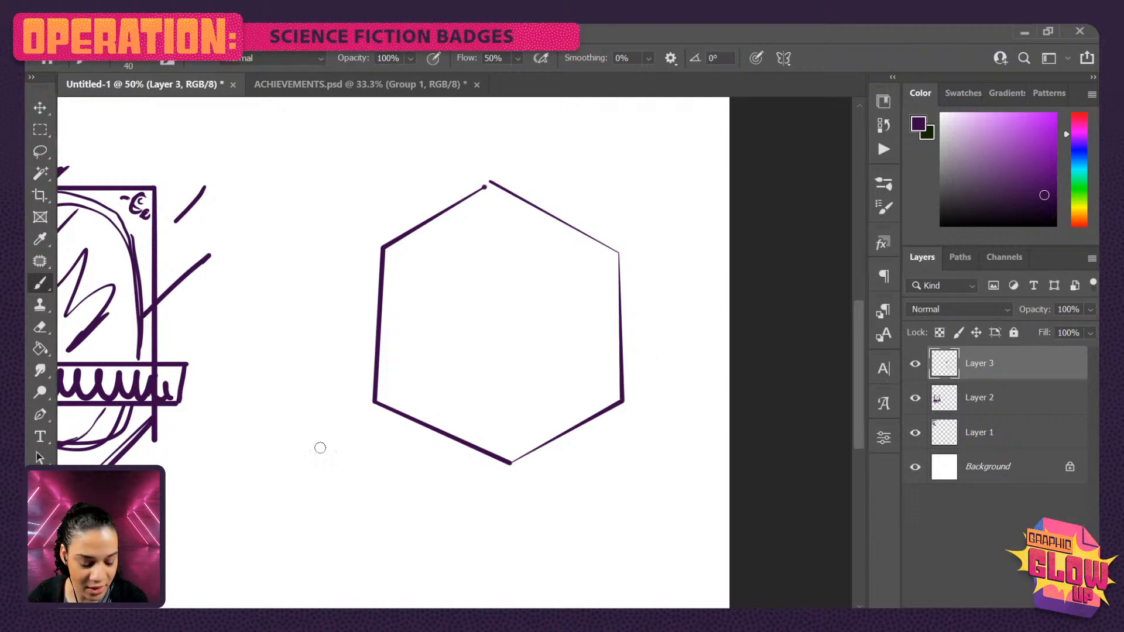
{"action": "key", "text": "ctrl+t"}
{"action": "right_click", "coordinate": [559, 356]}
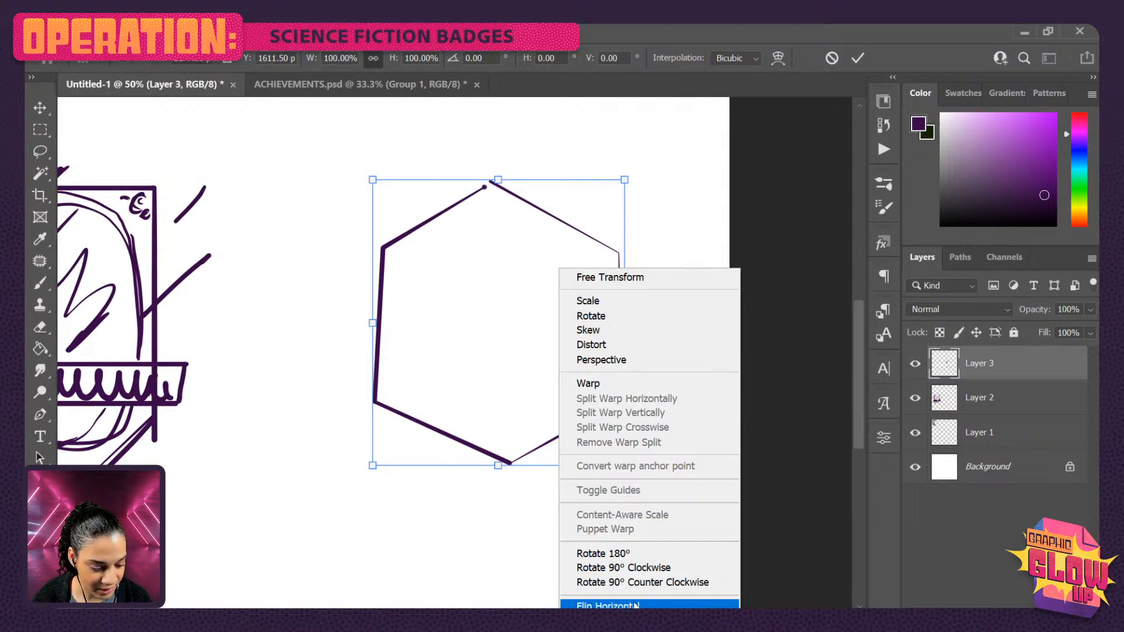
{"action": "left_click", "coordinate": [619, 360]}
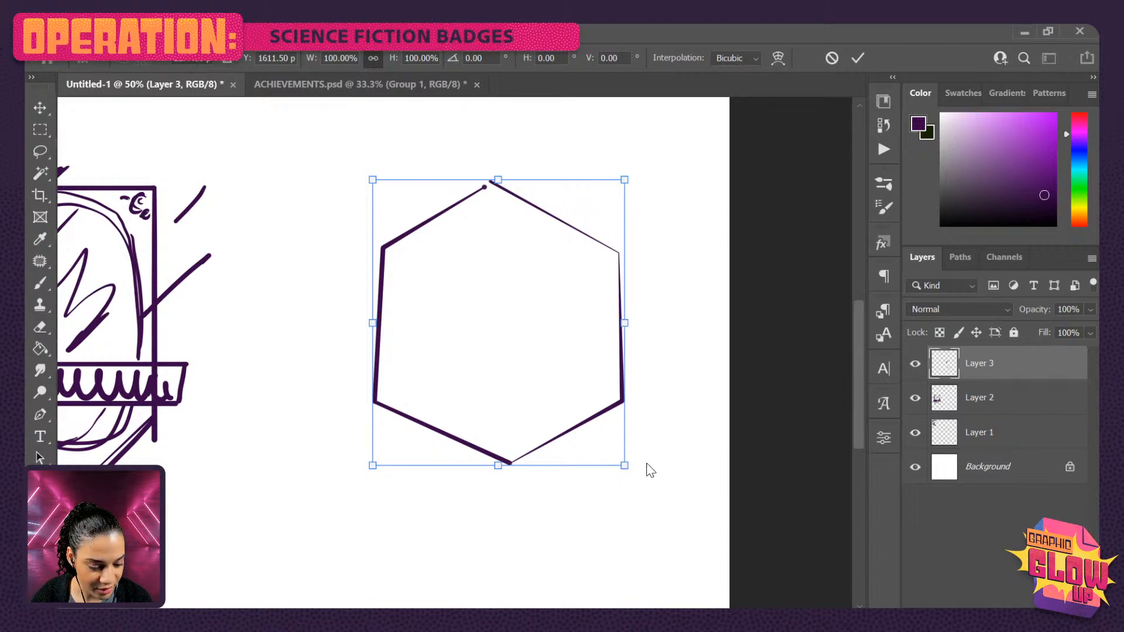
{"action": "left_click_drag", "start_coordinate": [625, 466], "coordinate": [678, 467]}
{"action": "key", "text": "Return"}
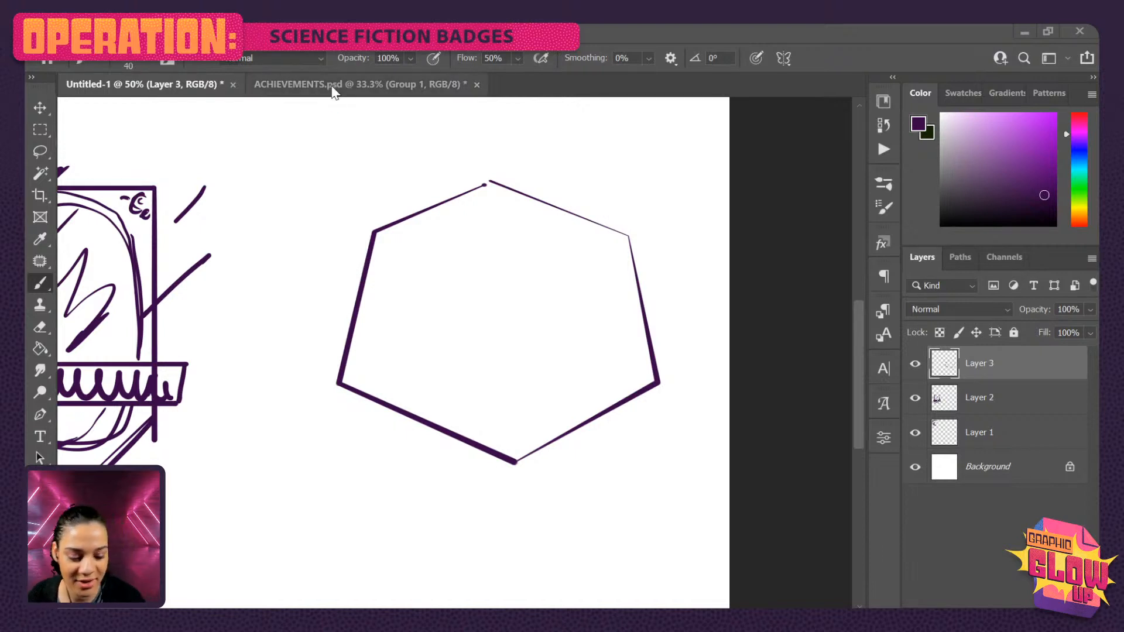
- Handwrite Planet X in bold strokes beneath Mustafar in the planet list
{"action": "left_click_drag", "start_coordinate": [499, 227], "coordinate": [509, 390]}
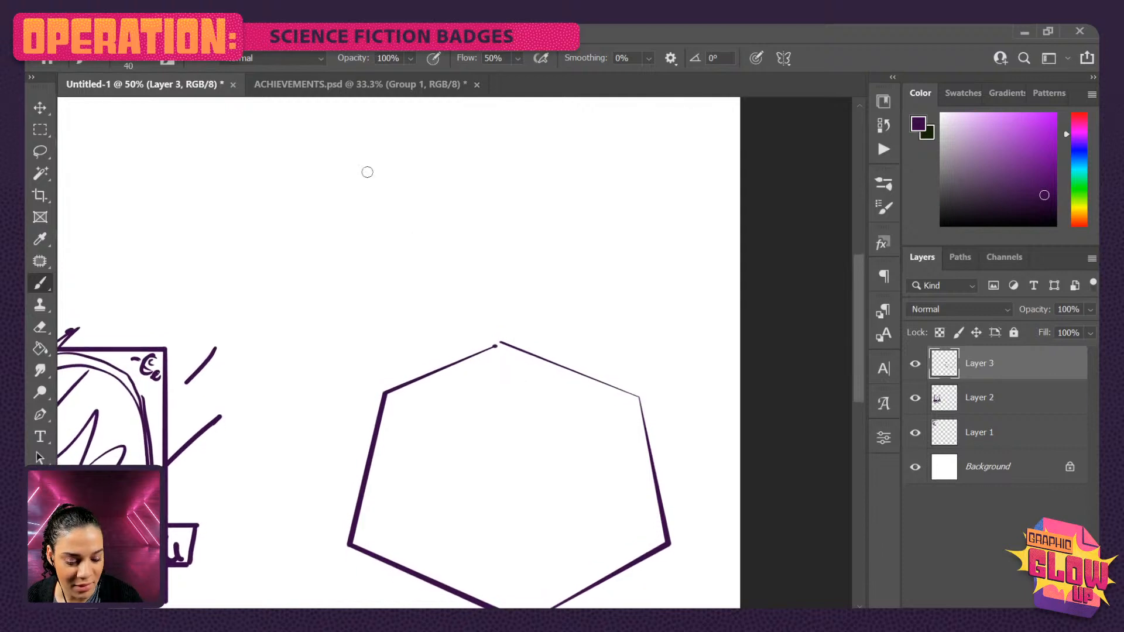
{"action": "mouse_move", "coordinate": [271, 254]}
{"action": "left_mouse_down"}
{"action": "mouse_move", "coordinate": [394, 286]}
{"action": "mouse_move", "coordinate": [210, 281]}
{"action": "left_mouse_up"}
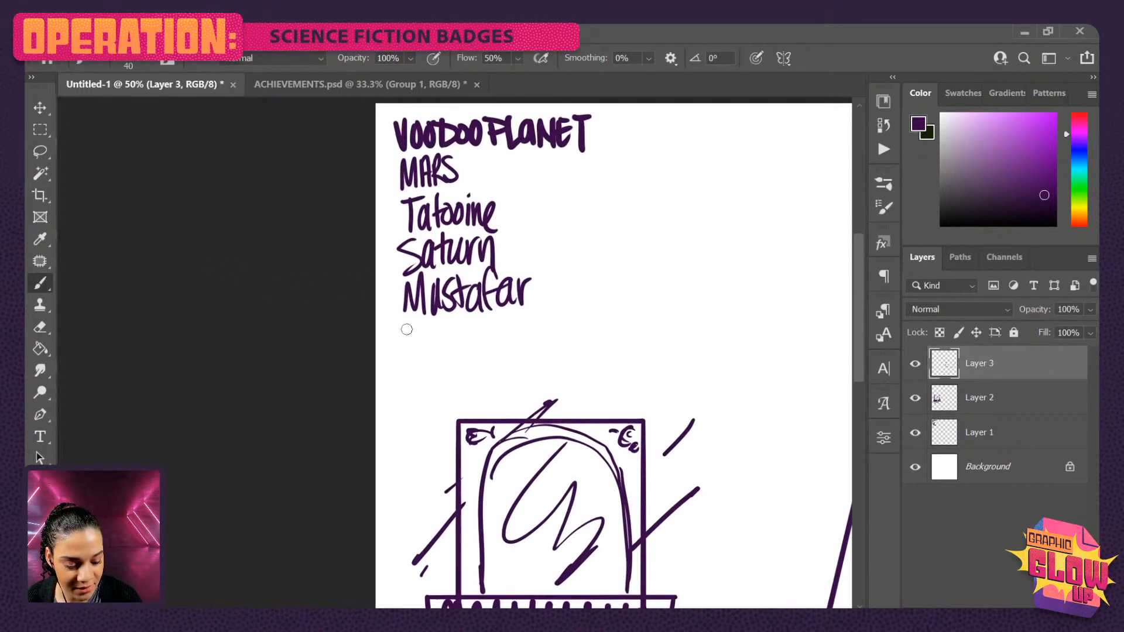
{"action": "mouse_move", "coordinate": [391, 323]}
{"action": "left_mouse_down"}
{"action": "mouse_move", "coordinate": [405, 362]}
{"action": "mouse_move", "coordinate": [413, 347]}
{"action": "left_mouse_up"}
{"action": "mouse_move", "coordinate": [432, 323]}
{"action": "left_mouse_down"}
{"action": "mouse_move", "coordinate": [452, 356]}
{"action": "mouse_move", "coordinate": [461, 333]}
{"action": "mouse_move", "coordinate": [500, 360]}
{"action": "left_mouse_up"}
{"action": "mouse_move", "coordinate": [504, 317]}
{"action": "left_mouse_down"}
{"action": "mouse_move", "coordinate": [508, 366]}
{"action": "mouse_move", "coordinate": [518, 338]}
{"action": "mouse_move", "coordinate": [518, 356]}
{"action": "mouse_move", "coordinate": [551, 359]}
{"action": "left_mouse_up"}
- Handwrite Planet Name in the canvas's upper right area with the brush at size 20
{"action": "left_click_drag", "start_coordinate": [729, 368], "coordinate": [433, 345]}
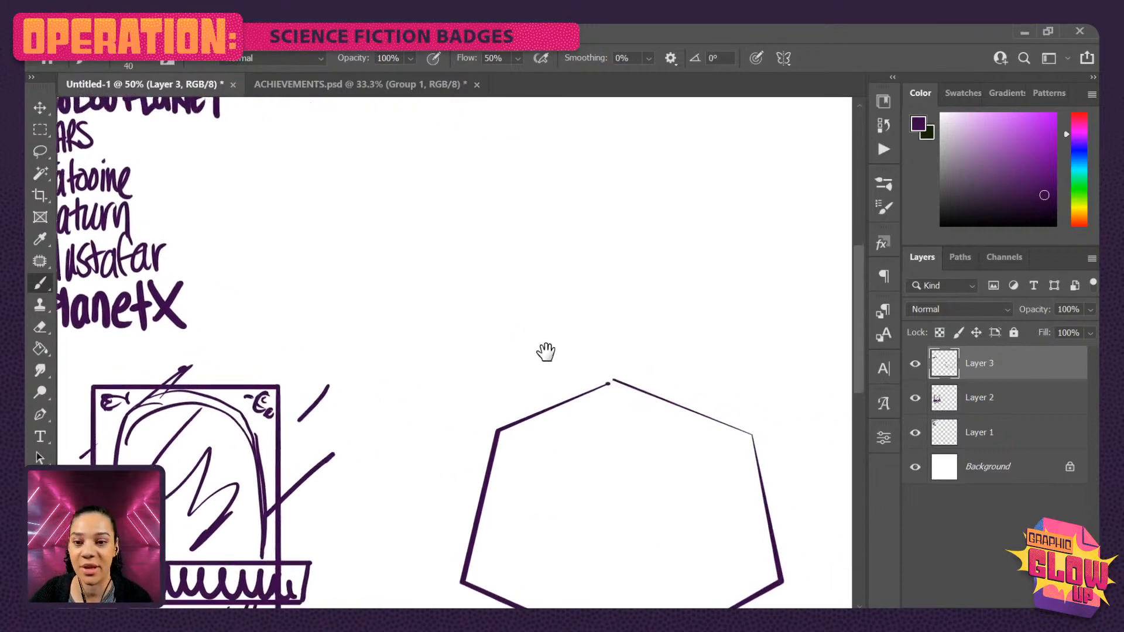
{"action": "key", "text": "ctrl+minus"}
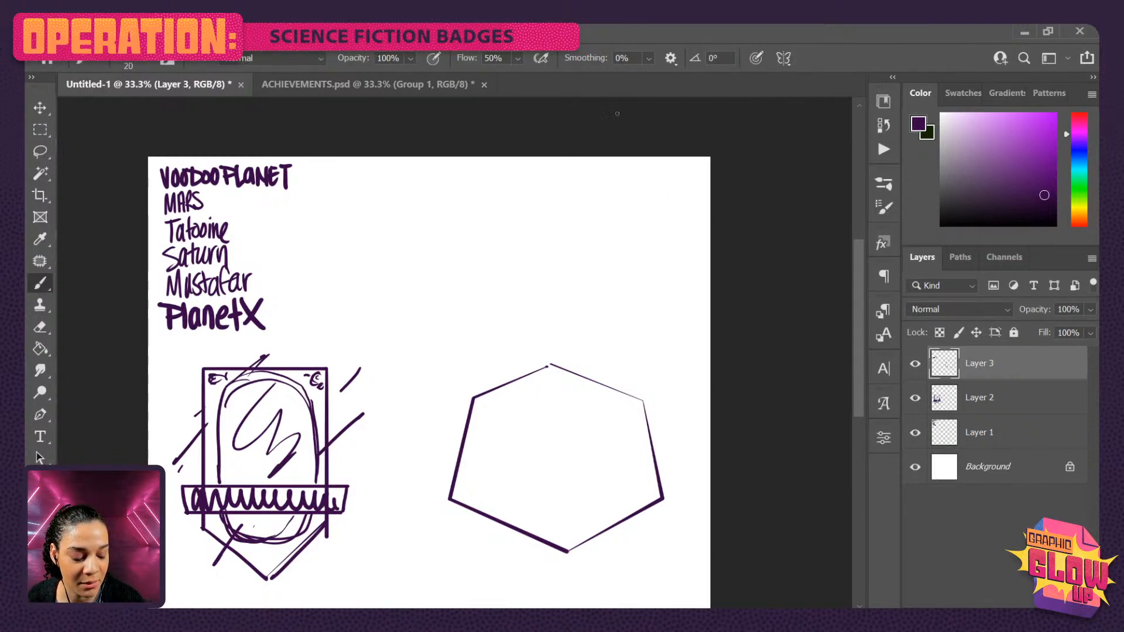
{"action": "mouse_move", "coordinate": [509, 174]}
{"action": "left_mouse_down"}
{"action": "mouse_move", "coordinate": [508, 196]}
{"action": "mouse_move", "coordinate": [507, 186]}
{"action": "mouse_move", "coordinate": [520, 195]}
{"action": "left_mouse_up"}
{"action": "mouse_move", "coordinate": [530, 180]}
{"action": "left_mouse_down"}
{"action": "mouse_move", "coordinate": [532, 194]}
{"action": "mouse_move", "coordinate": [548, 185]}
{"action": "left_mouse_up"}
{"action": "left_click_drag", "start_coordinate": [553, 173], "coordinate": [552, 192]}
{"action": "mouse_move", "coordinate": [547, 179]}
{"action": "left_mouse_down"}
{"action": "mouse_move", "coordinate": [571, 169]}
{"action": "mouse_move", "coordinate": [582, 190]}
{"action": "left_mouse_up"}
{"action": "mouse_move", "coordinate": [581, 183]}
{"action": "left_mouse_down"}
{"action": "mouse_move", "coordinate": [583, 167]}
{"action": "mouse_move", "coordinate": [583, 191]}
{"action": "mouse_move", "coordinate": [623, 188]}
{"action": "left_mouse_up"}
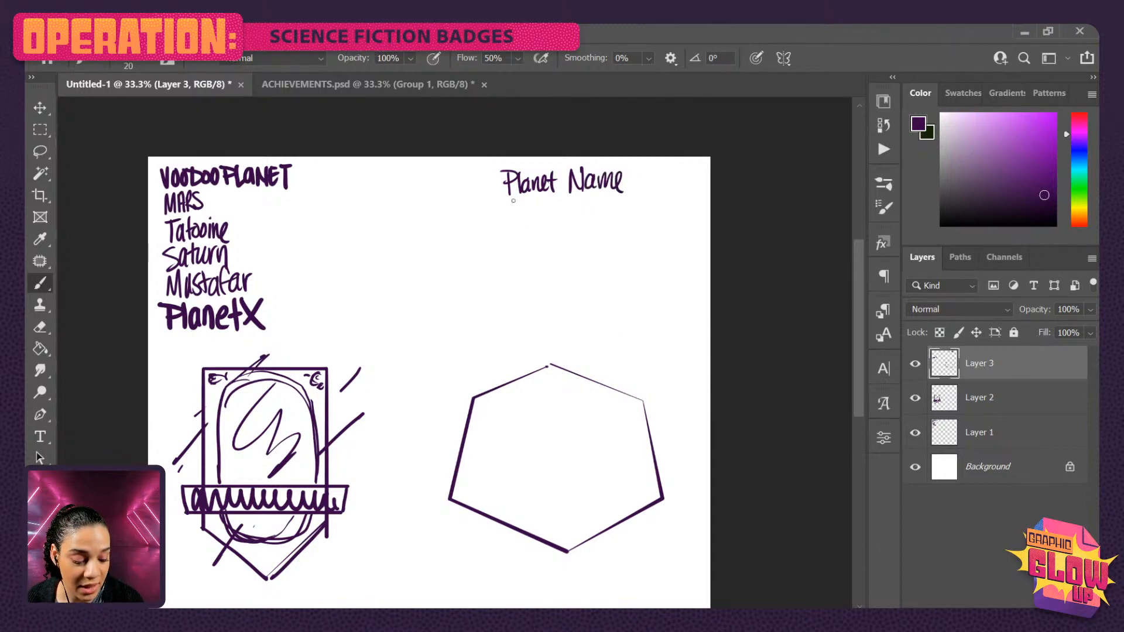
- Handwrite Spaceship Name directly beneath Planet Name
{"action": "mouse_move", "coordinate": [514, 201]}
{"action": "left_mouse_down"}
{"action": "mouse_move", "coordinate": [521, 214]}
{"action": "mouse_move", "coordinate": [554, 214]}
{"action": "left_mouse_up"}
{"action": "mouse_move", "coordinate": [563, 199]}
{"action": "left_mouse_down"}
{"action": "mouse_move", "coordinate": [555, 214]}
{"action": "mouse_move", "coordinate": [576, 216]}
{"action": "left_mouse_up"}
{"action": "mouse_move", "coordinate": [581, 202]}
{"action": "left_mouse_down"}
{"action": "mouse_move", "coordinate": [583, 228]}
{"action": "mouse_move", "coordinate": [588, 212]}
{"action": "left_mouse_up"}
{"action": "mouse_move", "coordinate": [598, 217]}
{"action": "left_mouse_down"}
{"action": "mouse_move", "coordinate": [610, 196]}
{"action": "mouse_move", "coordinate": [622, 217]}
{"action": "mouse_move", "coordinate": [649, 217]}
{"action": "left_mouse_up"}
- Handwrite Expedition Name beneath Spaceship Name and mark each of the three lines with a leading dash
{"action": "mouse_move", "coordinate": [509, 230]}
{"action": "left_mouse_down"}
{"action": "mouse_move", "coordinate": [507, 255]}
{"action": "mouse_move", "coordinate": [524, 229]}
{"action": "left_mouse_up"}
{"action": "left_click_drag", "start_coordinate": [508, 242], "coordinate": [530, 251]}
{"action": "mouse_move", "coordinate": [531, 237]}
{"action": "left_mouse_down"}
{"action": "mouse_move", "coordinate": [520, 252]}
{"action": "mouse_move", "coordinate": [535, 262]}
{"action": "left_mouse_up"}
{"action": "left_click_drag", "start_coordinate": [536, 236], "coordinate": [548, 248]}
{"action": "mouse_move", "coordinate": [556, 241]}
{"action": "left_mouse_down"}
{"action": "mouse_move", "coordinate": [558, 224]}
{"action": "mouse_move", "coordinate": [559, 248]}
{"action": "left_mouse_up"}
{"action": "mouse_move", "coordinate": [563, 238]}
{"action": "left_mouse_down"}
{"action": "mouse_move", "coordinate": [569, 247]}
{"action": "mouse_move", "coordinate": [579, 232]}
{"action": "left_mouse_up"}
{"action": "left_click", "coordinate": [585, 230]}
{"action": "left_click_drag", "start_coordinate": [580, 237], "coordinate": [630, 249]}
{"action": "mouse_move", "coordinate": [630, 248]}
{"action": "left_mouse_down"}
{"action": "mouse_move", "coordinate": [628, 223]}
{"action": "mouse_move", "coordinate": [645, 247]}
{"action": "mouse_move", "coordinate": [678, 239]}
{"action": "left_mouse_up"}
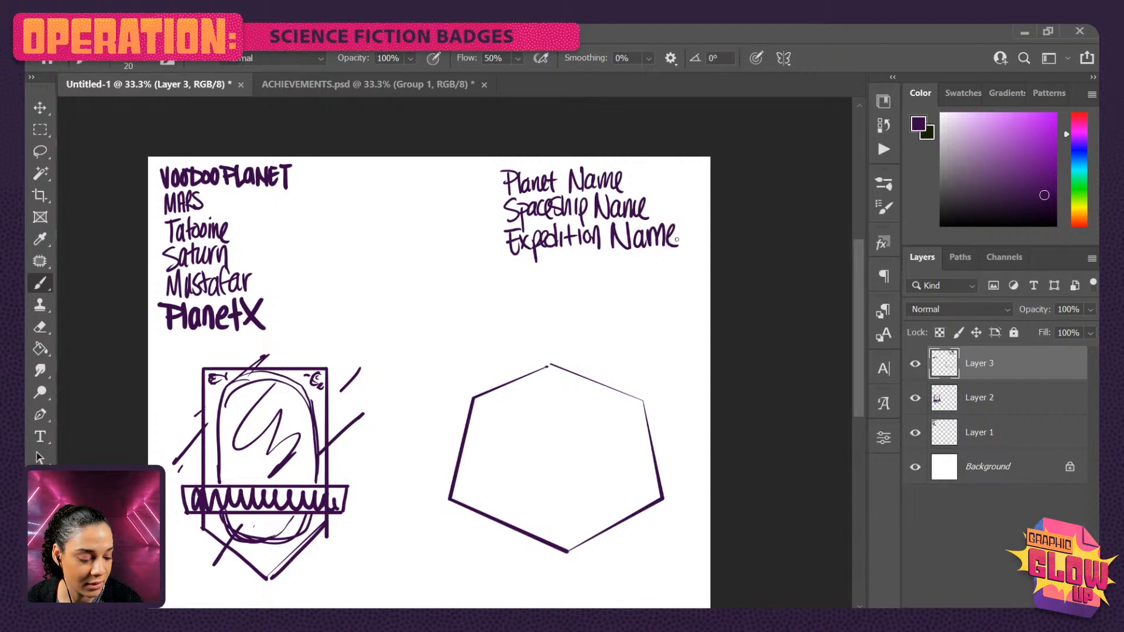
{"action": "left_click_drag", "start_coordinate": [496, 186], "coordinate": [479, 186]}
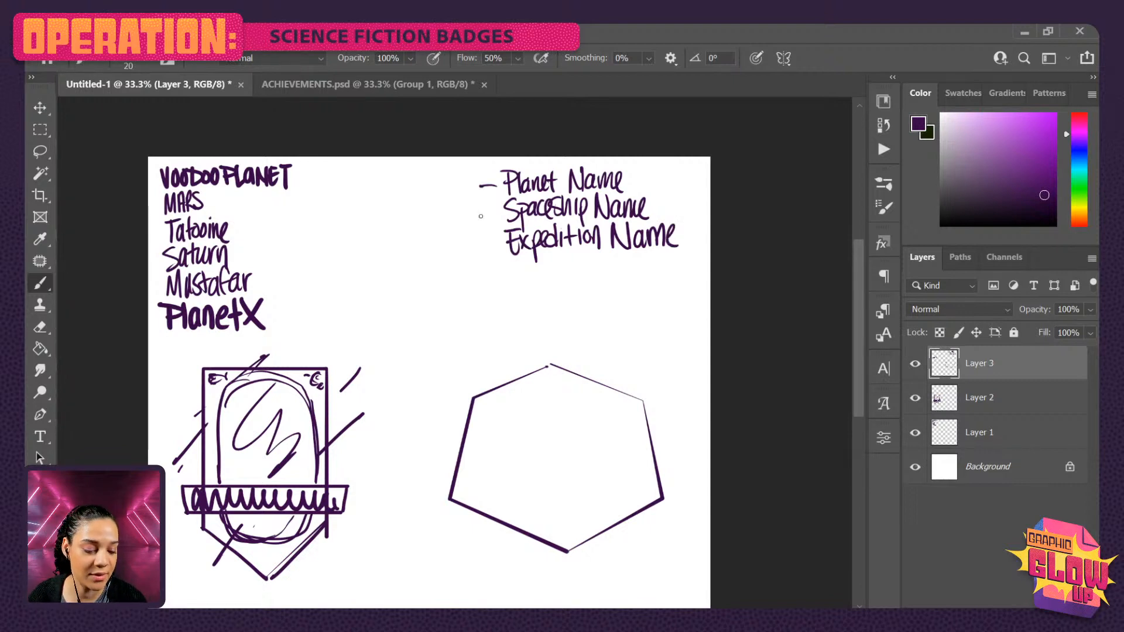
{"action": "left_click_drag", "start_coordinate": [511, 239], "coordinate": [490, 241]}
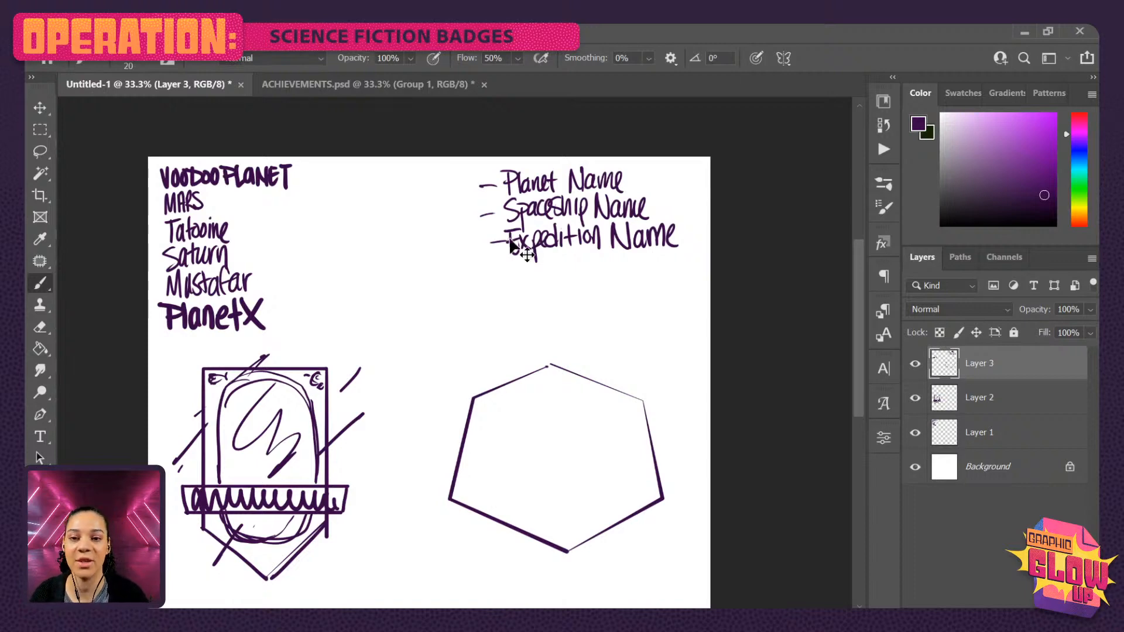
- Handwrite Krypton beneath Planet X in the planet list
{"action": "key", "text": "ctrl+plus"}
{"action": "left_click_drag", "start_coordinate": [603, 313], "coordinate": [572, 414]}
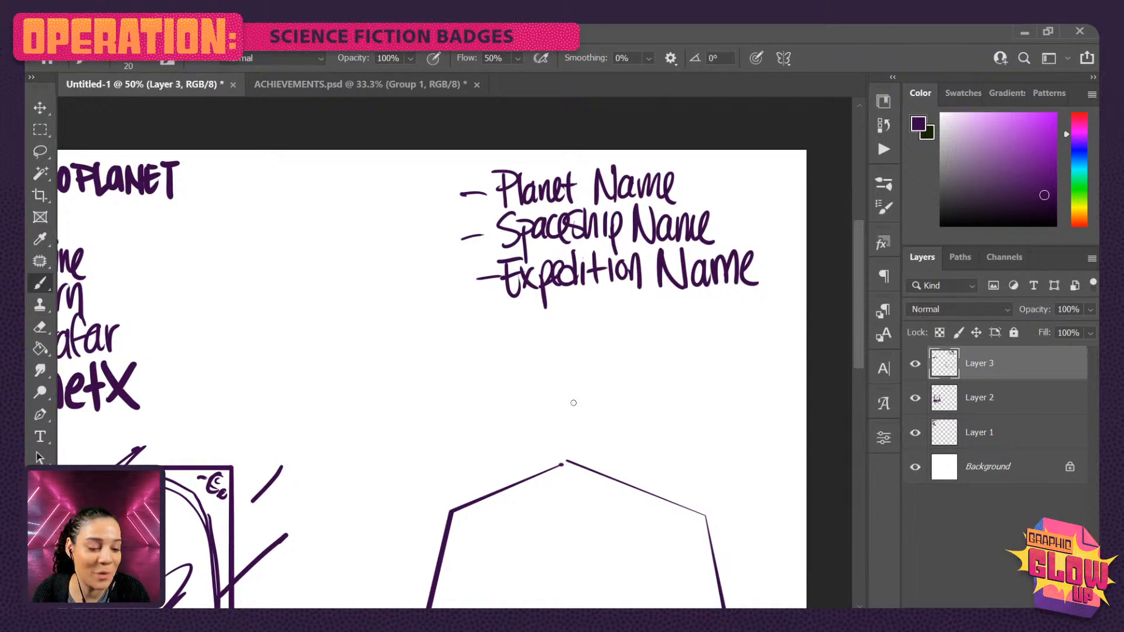
{"action": "left_click_drag", "start_coordinate": [193, 409], "coordinate": [437, 279]}
{"action": "mouse_move", "coordinate": [235, 343]}
{"action": "left_mouse_down"}
{"action": "mouse_move", "coordinate": [249, 350]}
{"action": "mouse_move", "coordinate": [238, 361]}
{"action": "left_mouse_up"}
{"action": "mouse_move", "coordinate": [255, 323]}
{"action": "left_mouse_down"}
{"action": "mouse_move", "coordinate": [258, 351]}
{"action": "mouse_move", "coordinate": [276, 338]}
{"action": "mouse_move", "coordinate": [280, 351]}
{"action": "left_mouse_up"}
{"action": "mouse_move", "coordinate": [287, 334]}
{"action": "left_mouse_down"}
{"action": "mouse_move", "coordinate": [277, 375]}
{"action": "mouse_move", "coordinate": [292, 365]}
{"action": "left_mouse_up"}
{"action": "left_click", "coordinate": [291, 339]}
{"action": "left_click", "coordinate": [291, 350]}
{"action": "left_click_drag", "start_coordinate": [291, 339], "coordinate": [304, 355]}
{"action": "left_click_drag", "start_coordinate": [299, 335], "coordinate": [312, 334]}
{"action": "left_click_drag", "start_coordinate": [319, 337], "coordinate": [339, 354]}
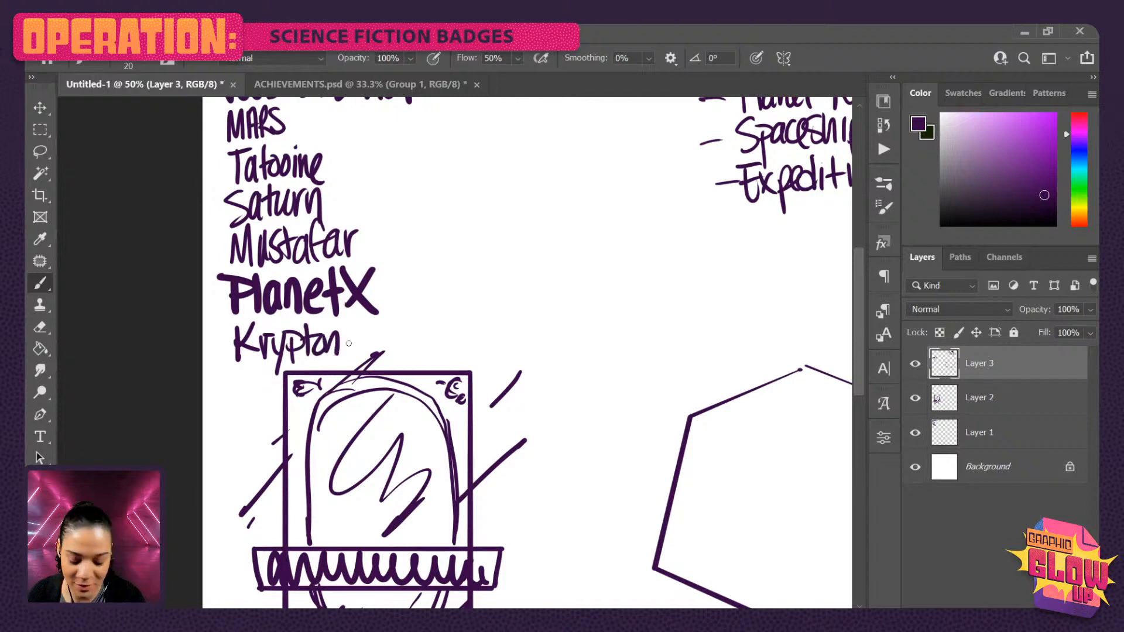
- Paint a large number 07 inside the upper part of the hexagon with the brush at size 70
{"action": "left_click_drag", "start_coordinate": [743, 470], "coordinate": [430, 368]}
{"action": "left_click_drag", "start_coordinate": [551, 486], "coordinate": [564, 404]}
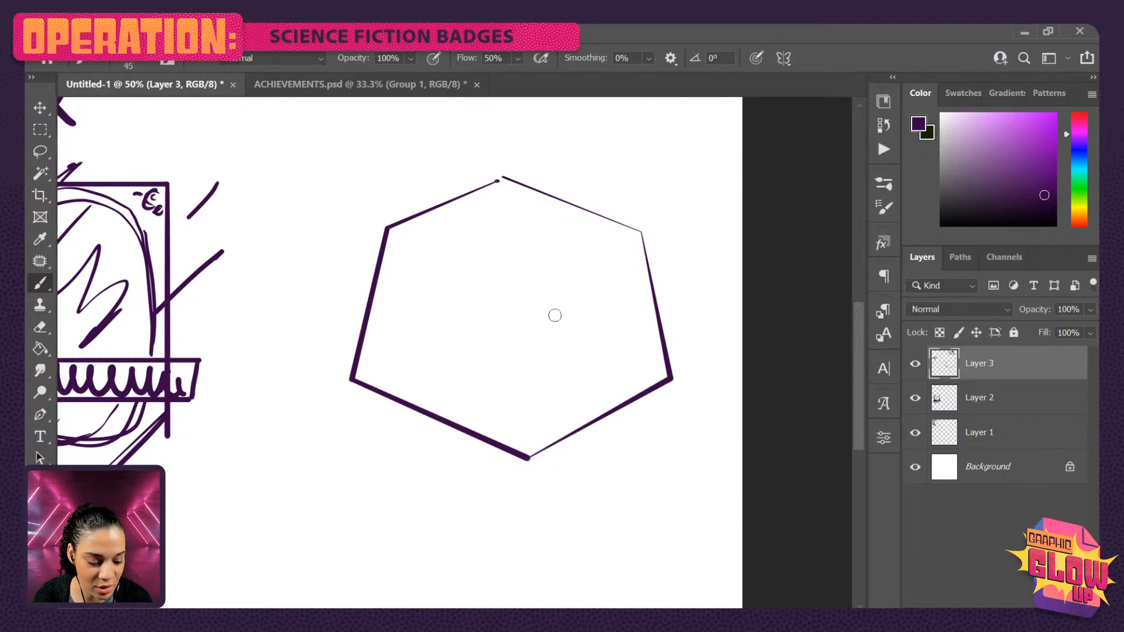
{"action": "key", "text": "bracketright"}
{"action": "key", "text": "bracketright"}
{"action": "key", "text": "bracketright"}
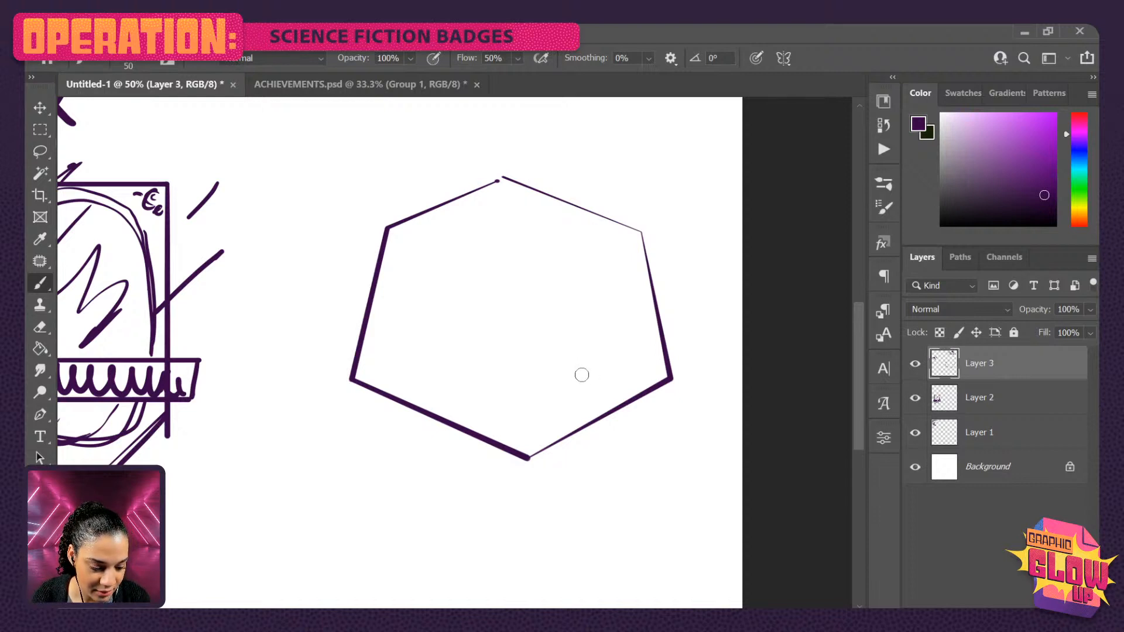
{"action": "key", "text": "bracketright"}
{"action": "key", "text": "bracketright"}
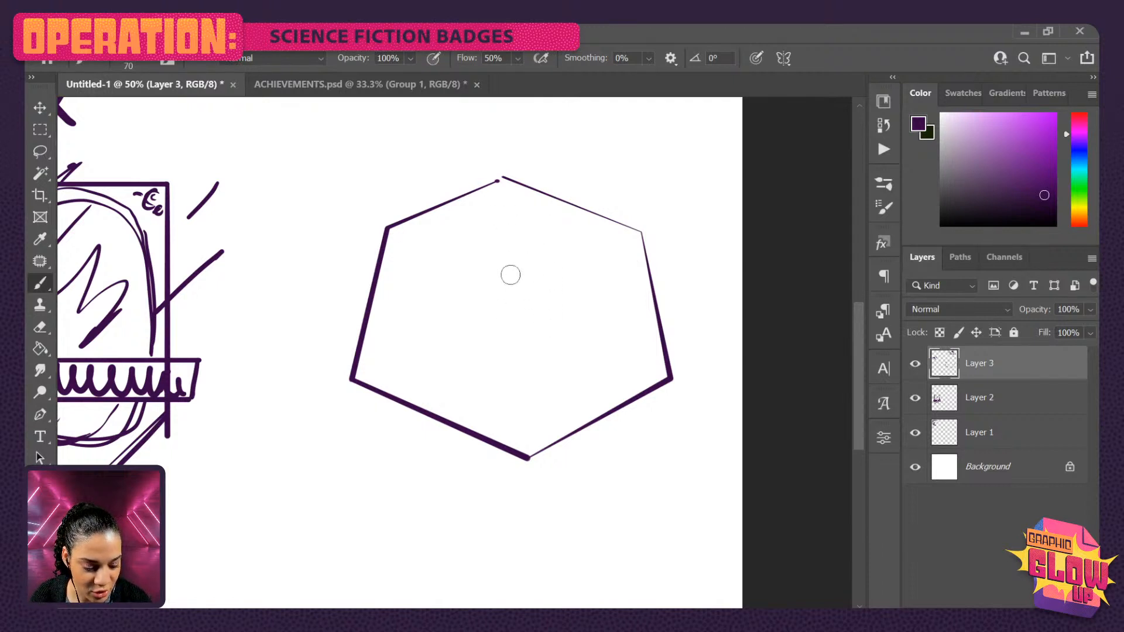
{"action": "mouse_move", "coordinate": [514, 245]}
{"action": "left_mouse_down"}
{"action": "mouse_move", "coordinate": [481, 226]}
{"action": "mouse_move", "coordinate": [525, 243]}
{"action": "mouse_move", "coordinate": [492, 225]}
{"action": "mouse_move", "coordinate": [459, 240]}
{"action": "mouse_move", "coordinate": [513, 241]}
{"action": "mouse_move", "coordinate": [497, 336]}
{"action": "mouse_move", "coordinate": [518, 241]}
{"action": "mouse_move", "coordinate": [537, 229]}
{"action": "mouse_move", "coordinate": [537, 212]}
{"action": "mouse_move", "coordinate": [584, 209]}
{"action": "mouse_move", "coordinate": [584, 338]}
{"action": "left_mouse_up"}
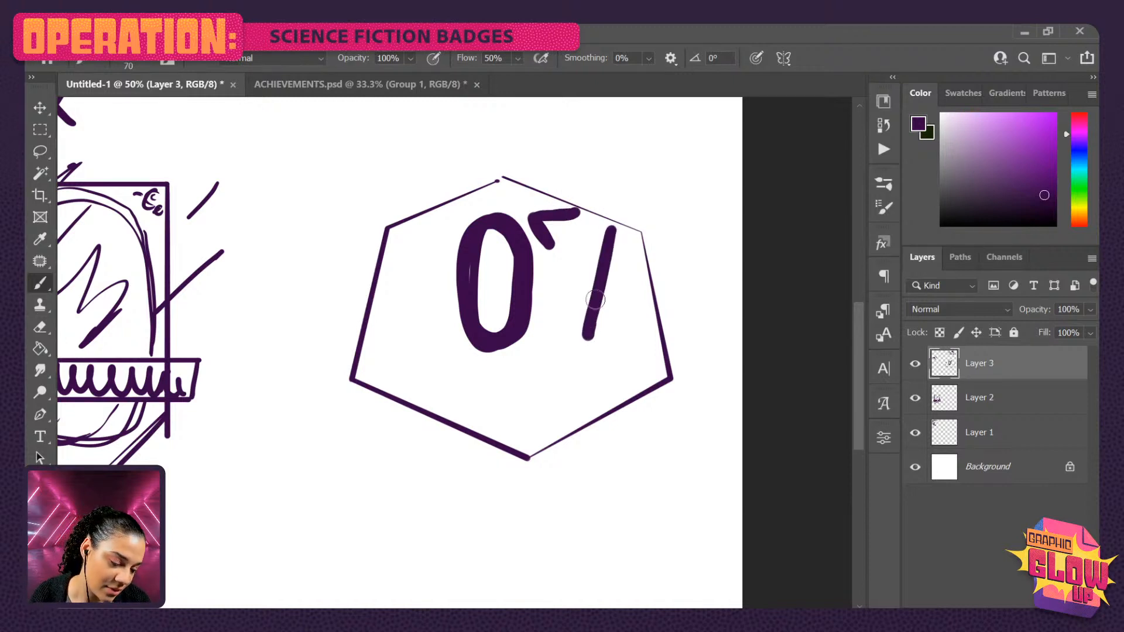
{"action": "left_click_drag", "start_coordinate": [607, 230], "coordinate": [582, 340]}
{"action": "left_click_drag", "start_coordinate": [542, 219], "coordinate": [593, 216]}
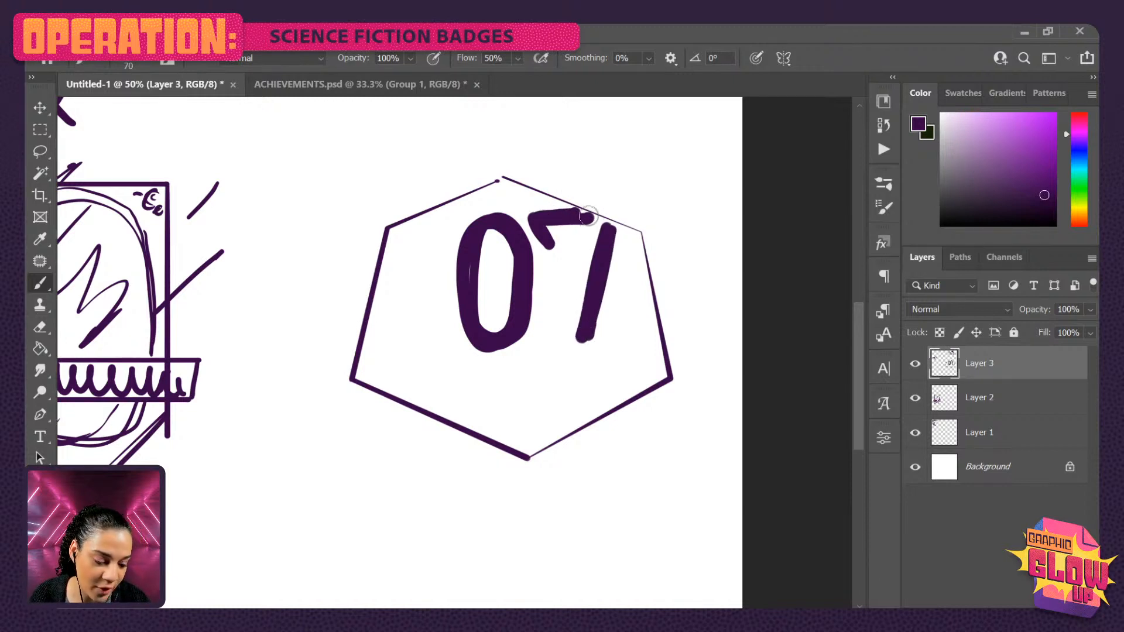
{"action": "mouse_move", "coordinate": [595, 324]}
{"action": "left_mouse_down"}
{"action": "mouse_move", "coordinate": [582, 351]}
{"action": "mouse_move", "coordinate": [580, 327]}
{"action": "left_mouse_up"}
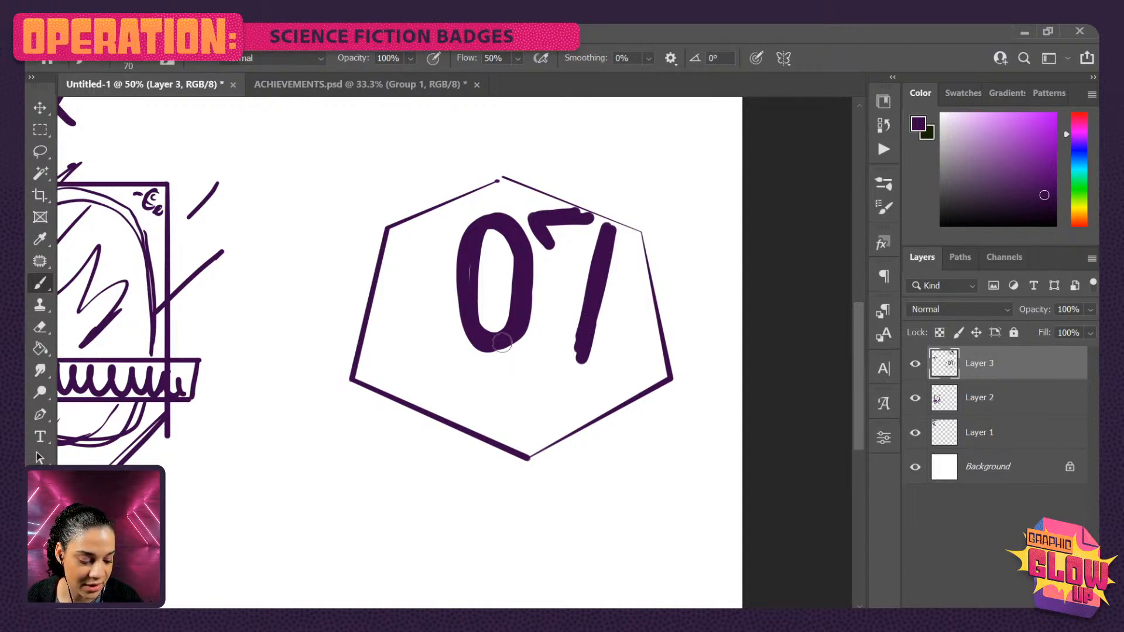
- Sketch a large planet and small moon in the hexagon's lower-left area and erase planet lines outside the hexagon with the eraser at size 300
{"action": "mouse_move", "coordinate": [457, 308]}
{"action": "left_mouse_down"}
{"action": "mouse_move", "coordinate": [431, 421]}
{"action": "mouse_move", "coordinate": [417, 311]}
{"action": "mouse_move", "coordinate": [497, 421]}
{"action": "mouse_move", "coordinate": [394, 322]}
{"action": "mouse_move", "coordinate": [478, 432]}
{"action": "mouse_move", "coordinate": [440, 302]}
{"action": "mouse_move", "coordinate": [459, 462]}
{"action": "mouse_move", "coordinate": [489, 324]}
{"action": "mouse_move", "coordinate": [445, 307]}
{"action": "left_mouse_up"}
{"action": "mouse_move", "coordinate": [427, 269]}
{"action": "left_mouse_down"}
{"action": "mouse_move", "coordinate": [412, 285]}
{"action": "mouse_move", "coordinate": [436, 280]}
{"action": "mouse_move", "coordinate": [415, 293]}
{"action": "mouse_move", "coordinate": [438, 275]}
{"action": "mouse_move", "coordinate": [414, 282]}
{"action": "left_mouse_up"}
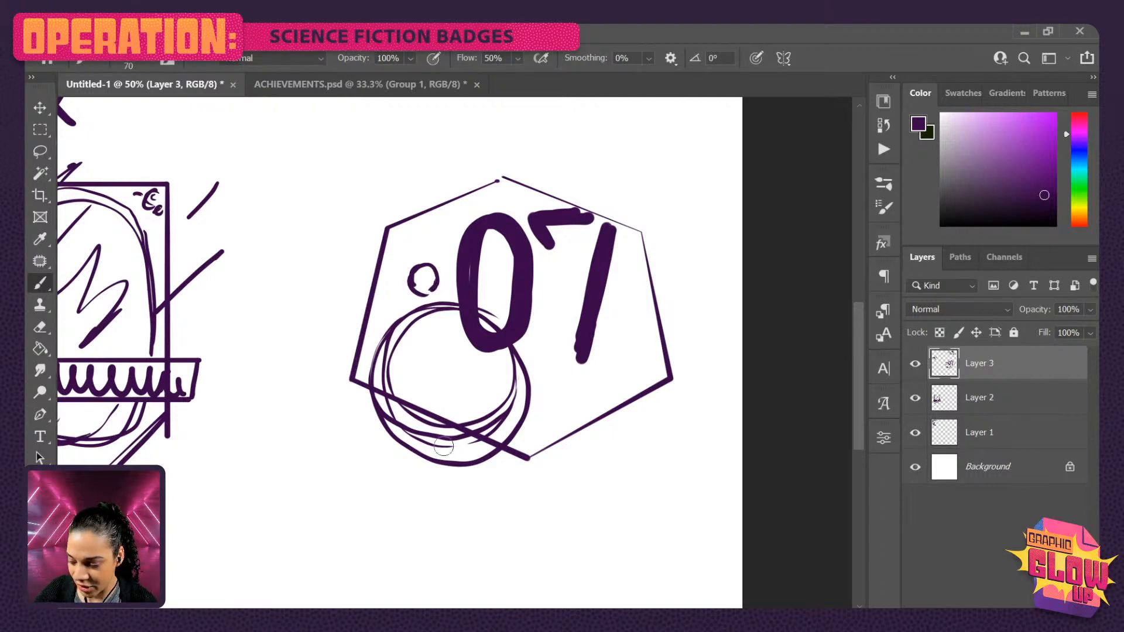
{"action": "key", "text": "e"}
{"action": "left_click_drag", "start_coordinate": [383, 426], "coordinate": [484, 468]}
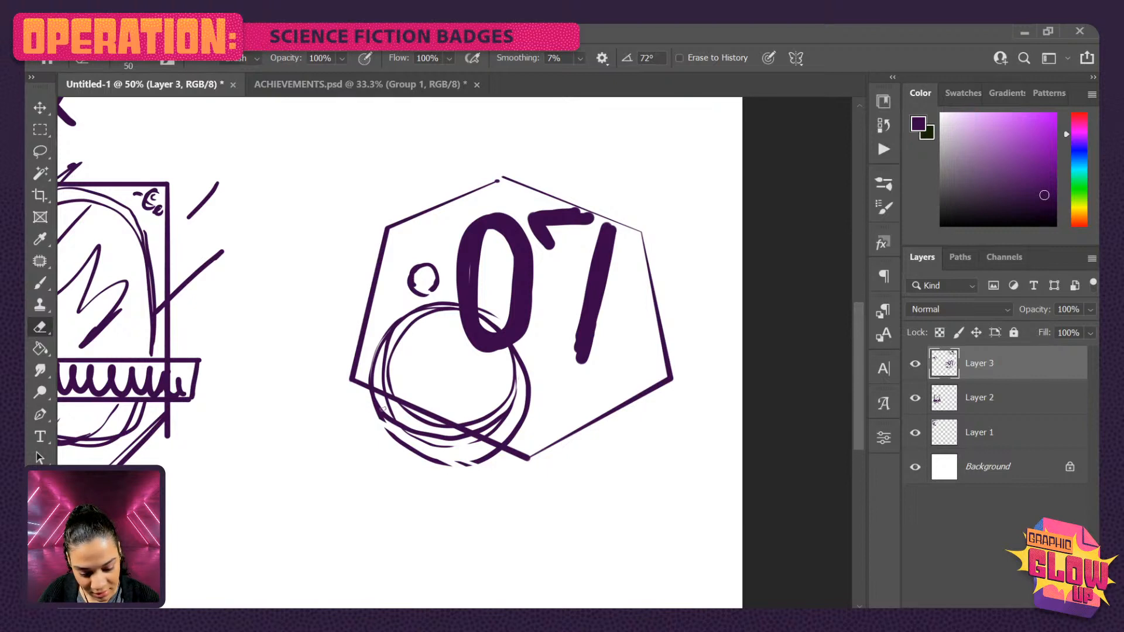
{"action": "key", "text": "bracketright"}
{"action": "key", "text": "bracketright"}
{"action": "key", "text": "bracketright"}
{"action": "key", "text": "bracketright"}
{"action": "key", "text": "bracketright"}
{"action": "key", "text": "bracketright"}
{"action": "key", "text": "bracketright"}
{"action": "key", "text": "bracketright"}
{"action": "key", "text": "bracketright"}
{"action": "key", "text": "bracketright"}
{"action": "key", "text": "bracketright"}
{"action": "mouse_move", "coordinate": [357, 404]}
{"action": "left_mouse_down"}
{"action": "mouse_move", "coordinate": [533, 479]}
{"action": "mouse_move", "coordinate": [375, 413]}
{"action": "mouse_move", "coordinate": [484, 490]}
{"action": "left_mouse_up"}
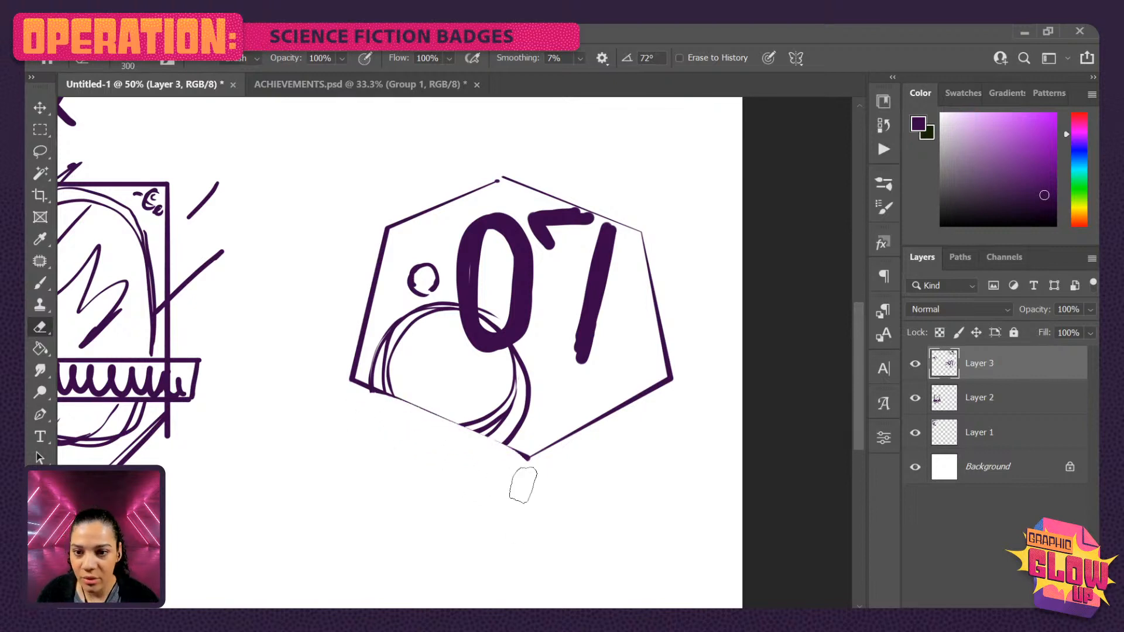
- Erase the lower part of the 0 where it overlaps the planet and touch up its cut edge with the brush
{"action": "key", "text": "b"}
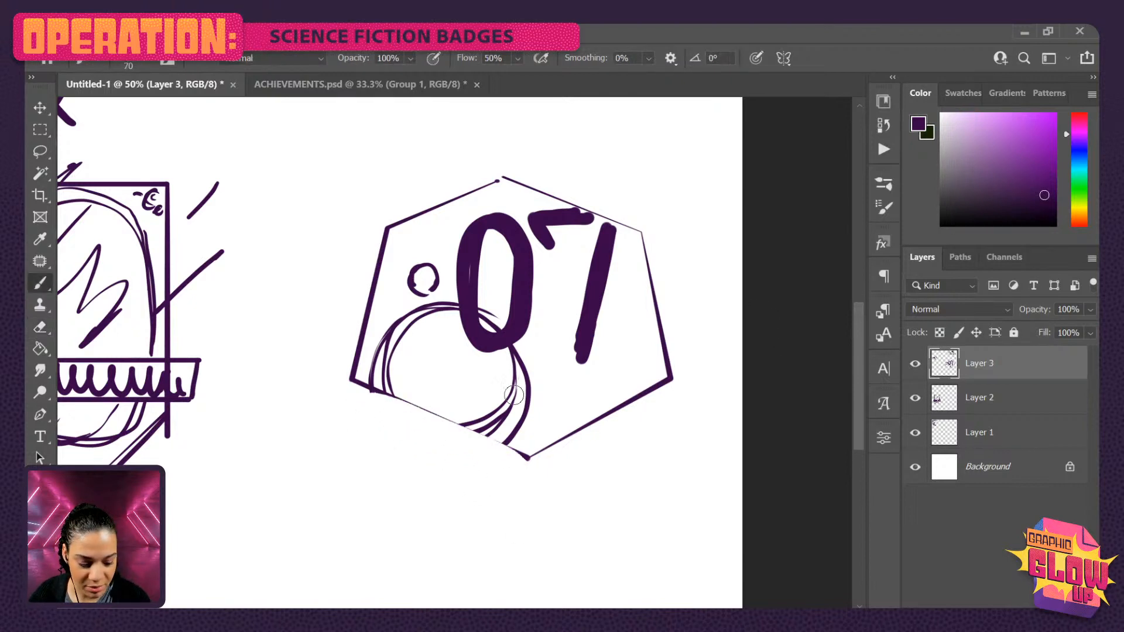
{"action": "key", "text": "e"}
{"action": "mouse_move", "coordinate": [489, 348]}
{"action": "left_mouse_down"}
{"action": "mouse_move", "coordinate": [454, 325]}
{"action": "mouse_move", "coordinate": [469, 310]}
{"action": "mouse_move", "coordinate": [506, 356]}
{"action": "left_mouse_up"}
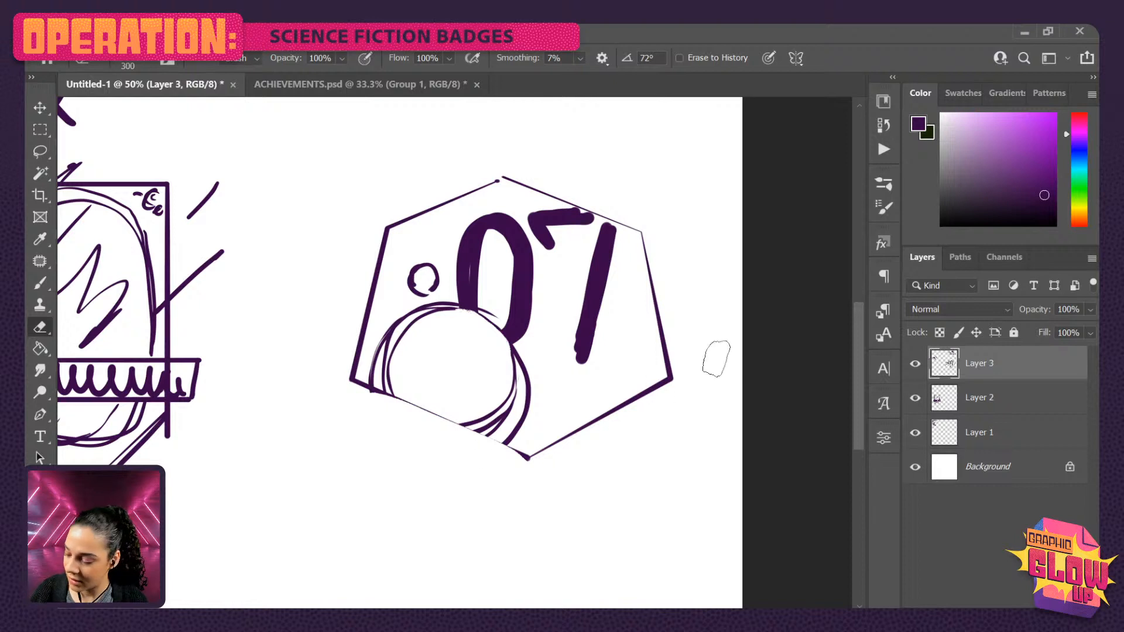
{"action": "key", "text": "b"}
{"action": "left_click_drag", "start_coordinate": [468, 281], "coordinate": [466, 303]}
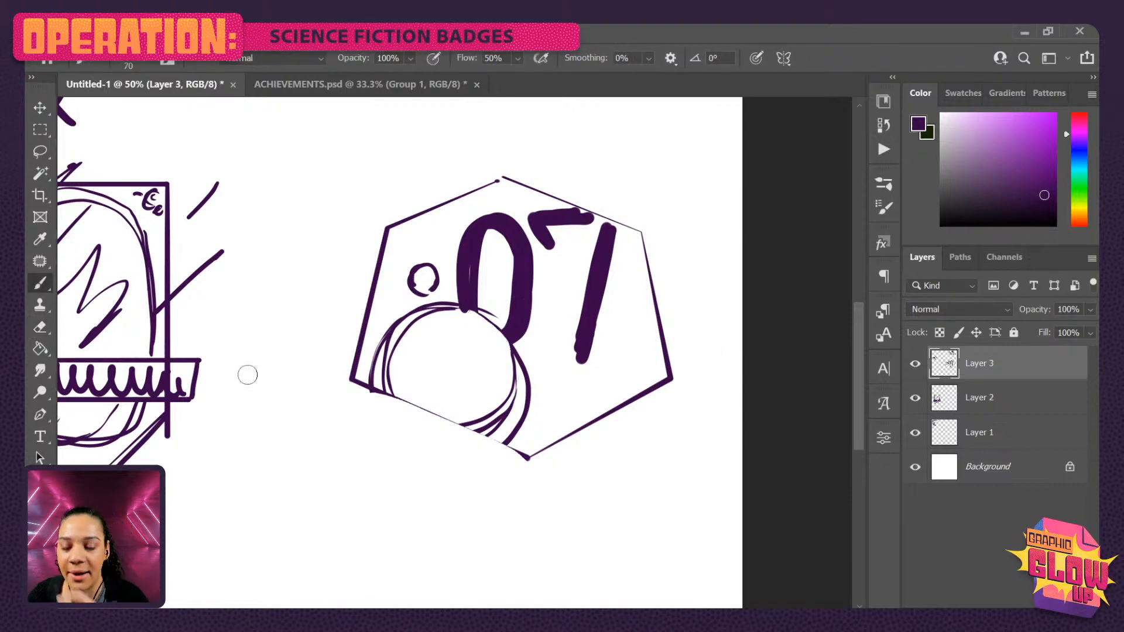
- Draw a larger outer hexagon of straight brush lines around the 07 hexagon, redoing the misplaced lower-left edge
{"action": "mouse_move", "coordinate": [496, 167]}
{"action": "left_mouse_down"}
{"action": "mouse_move", "coordinate": [354, 225]}
{"action": "mouse_move", "coordinate": [325, 391]}
{"action": "mouse_move", "coordinate": [454, 457]}
{"action": "left_mouse_up"}
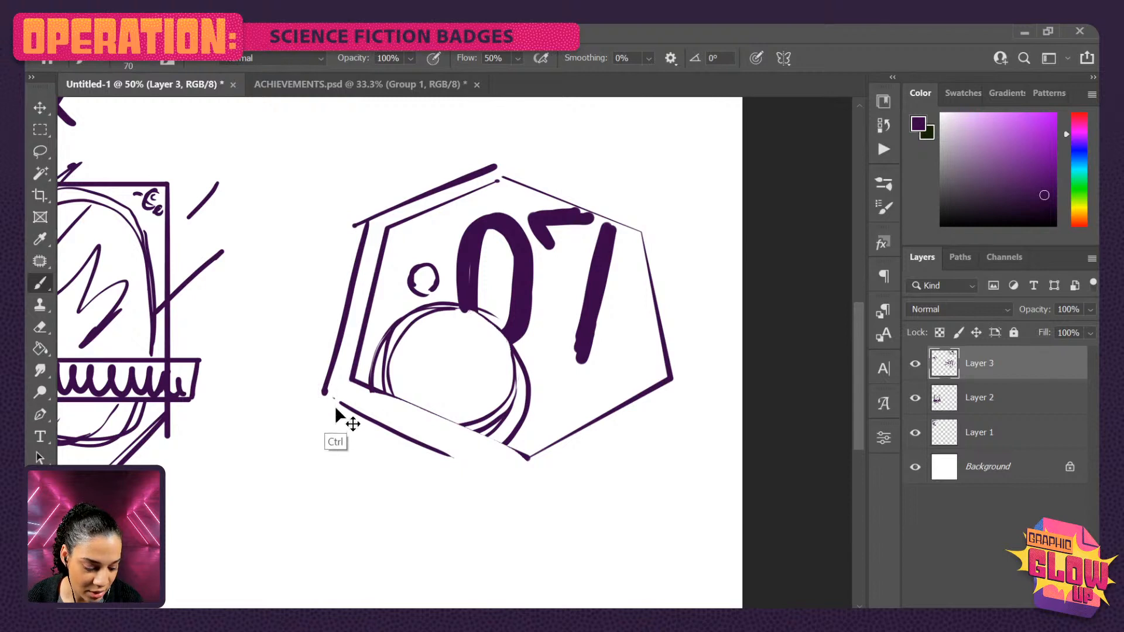
{"action": "key", "text": "ctrl+z"}
{"action": "mouse_move", "coordinate": [327, 390]}
{"action": "left_mouse_down"}
{"action": "mouse_move", "coordinate": [515, 467]}
{"action": "mouse_move", "coordinate": [692, 392]}
{"action": "left_mouse_up"}
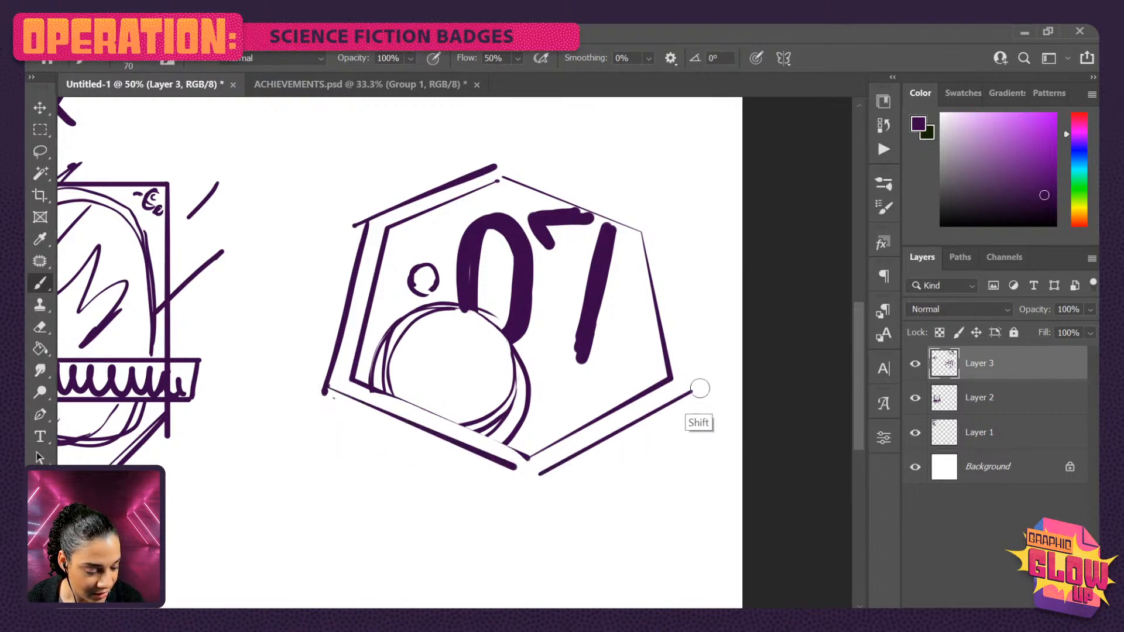
{"action": "left_click", "coordinate": [662, 232], "text": "shift"}
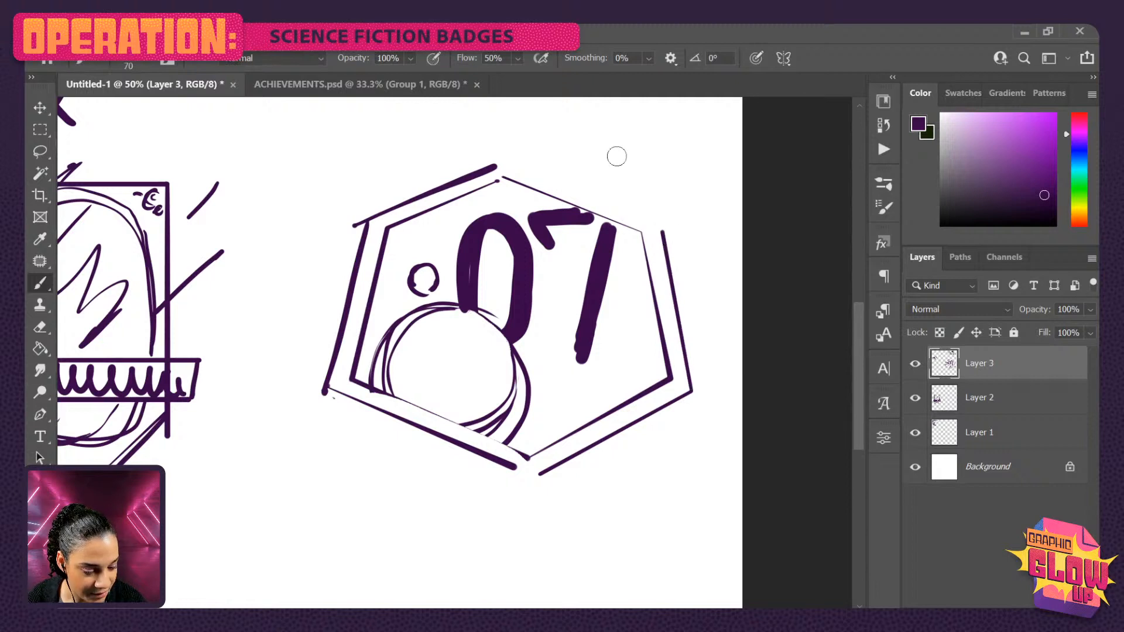
{"action": "left_click", "coordinate": [501, 163], "text": "shift"}
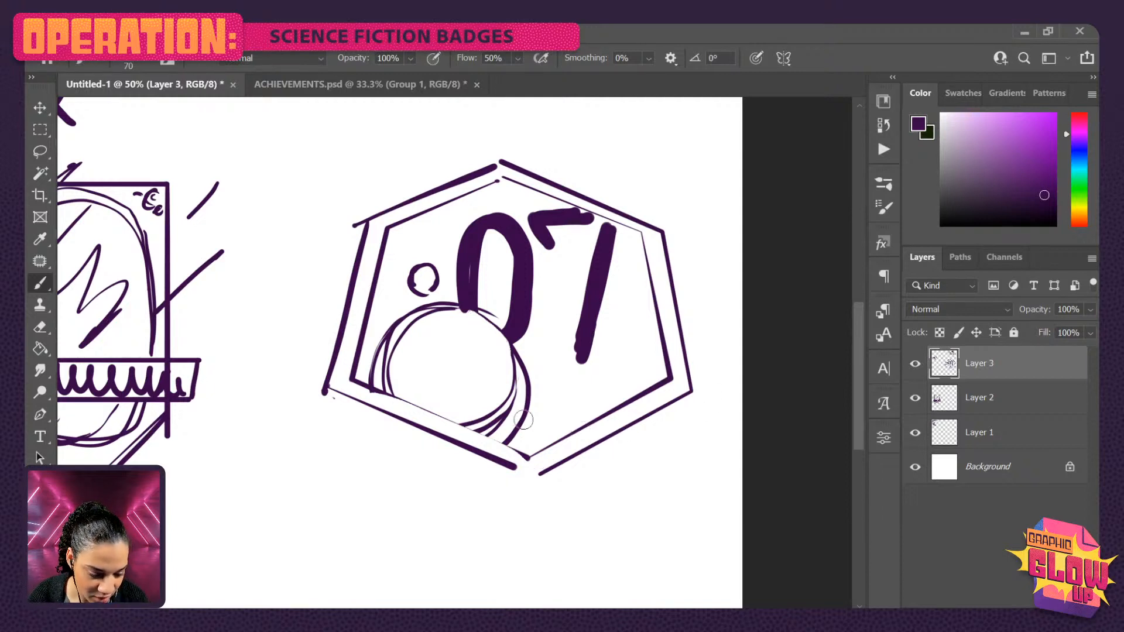
{"action": "left_click_drag", "start_coordinate": [320, 348], "coordinate": [734, 331]}
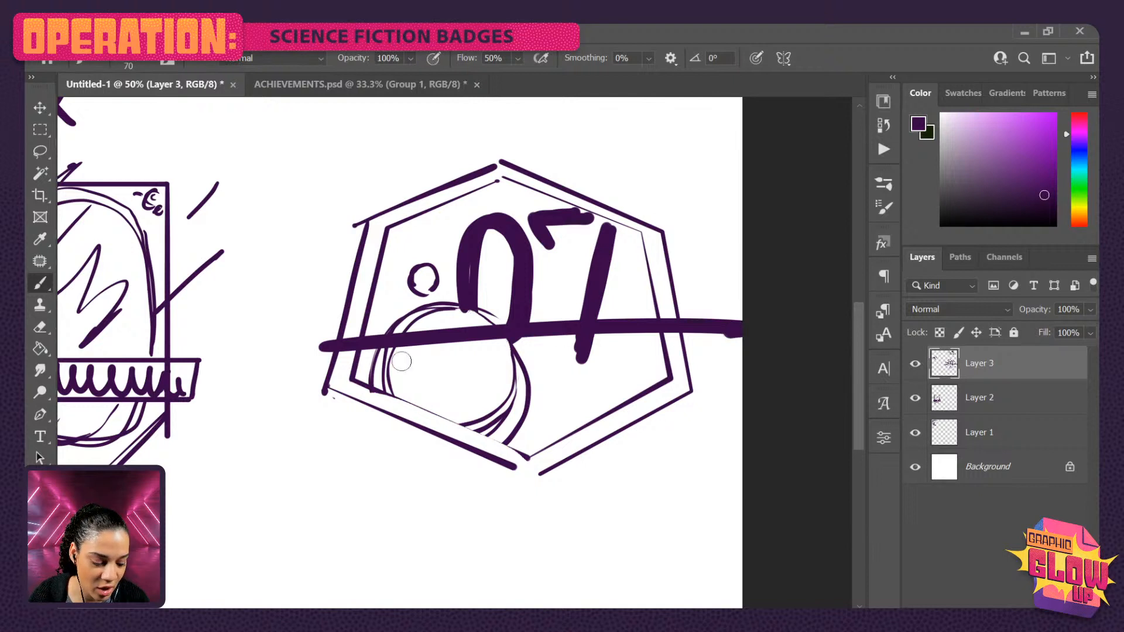
{"action": "mouse_move", "coordinate": [324, 349]}
{"action": "left_mouse_down"}
{"action": "mouse_move", "coordinate": [334, 379]}
{"action": "mouse_move", "coordinate": [705, 364]}
{"action": "mouse_move", "coordinate": [718, 330]}
{"action": "mouse_move", "coordinate": [718, 361]}
{"action": "mouse_move", "coordinate": [550, 332]}
{"action": "mouse_move", "coordinate": [397, 345]}
{"action": "left_mouse_up"}
{"action": "key", "text": "ctrl+z"}
{"action": "key", "text": "ctrl+z"}
{"action": "key", "text": "ctrl+z"}
{"action": "key", "text": "ctrl+z"}
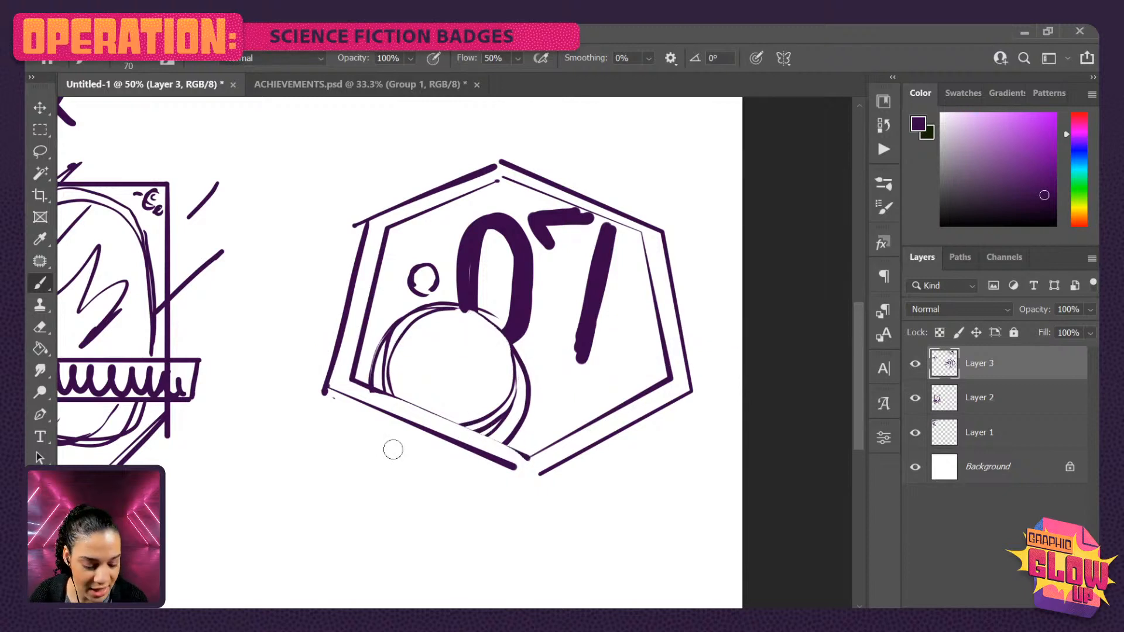
- Draw a closed V-shaped banner of straight brush lines directly beneath the hexagon
{"action": "left_click", "coordinate": [384, 430]}
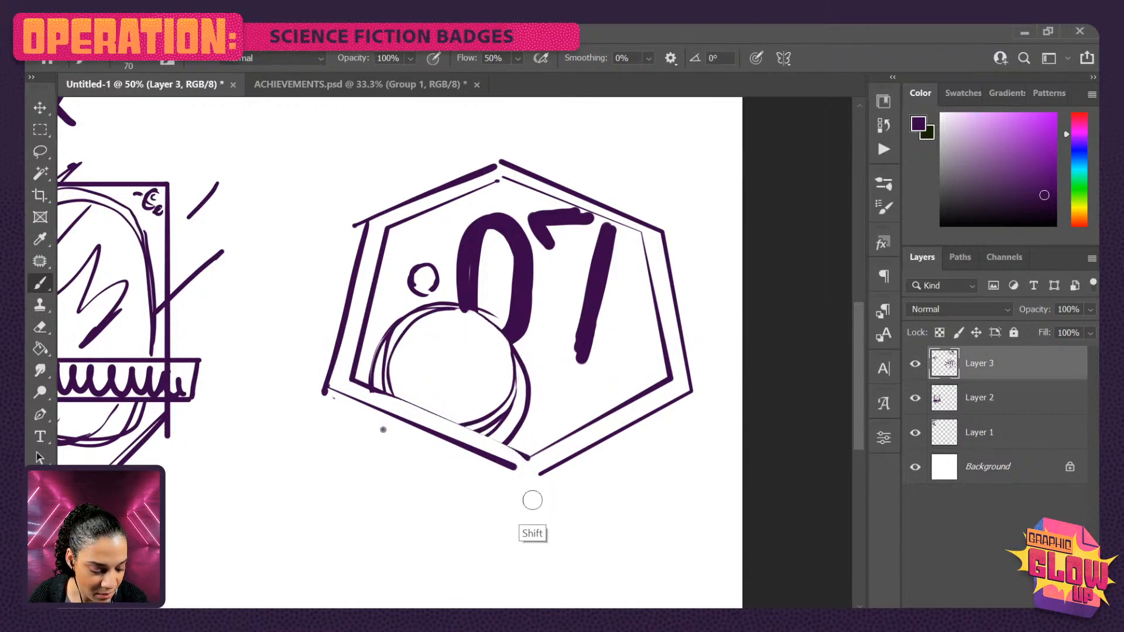
{"action": "left_click", "coordinate": [533, 508], "text": "shift"}
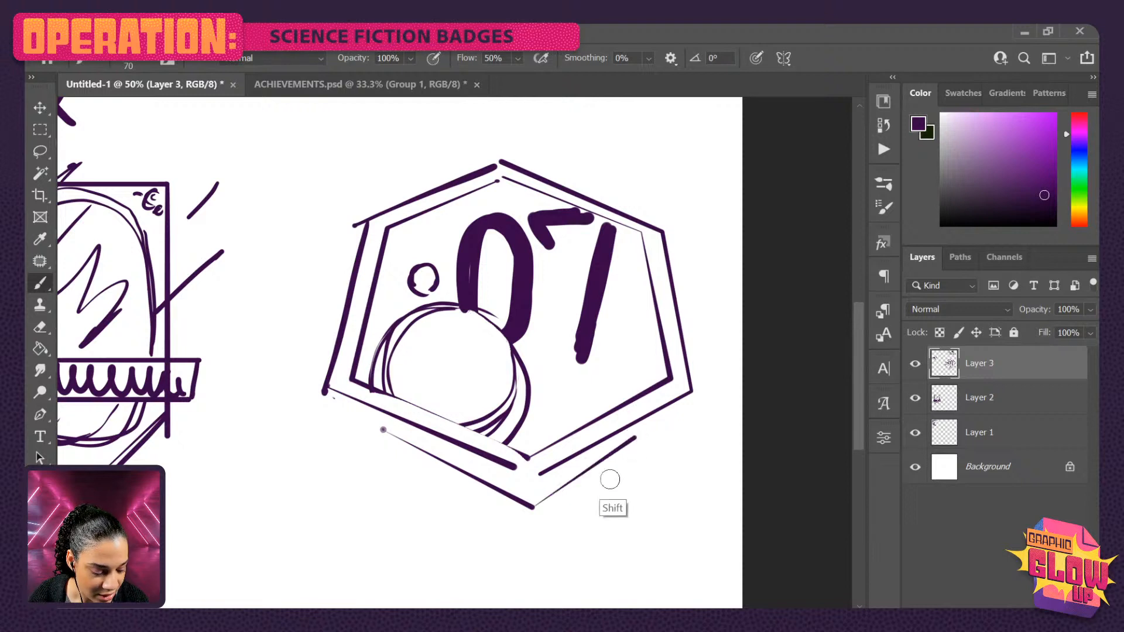
{"action": "left_click", "coordinate": [632, 437], "text": "shift"}
{"action": "left_click", "coordinate": [633, 460], "text": "shift"}
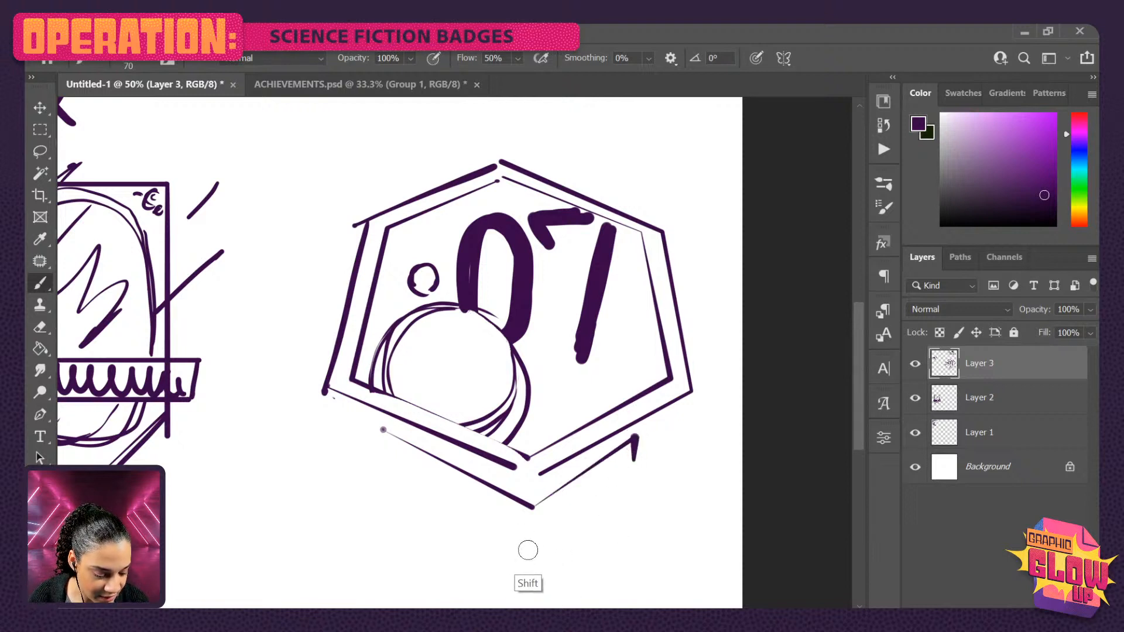
{"action": "left_click", "coordinate": [529, 549], "text": "shift"}
{"action": "left_click", "coordinate": [384, 455], "text": "shift"}
{"action": "left_click", "coordinate": [383, 429], "text": "shift"}
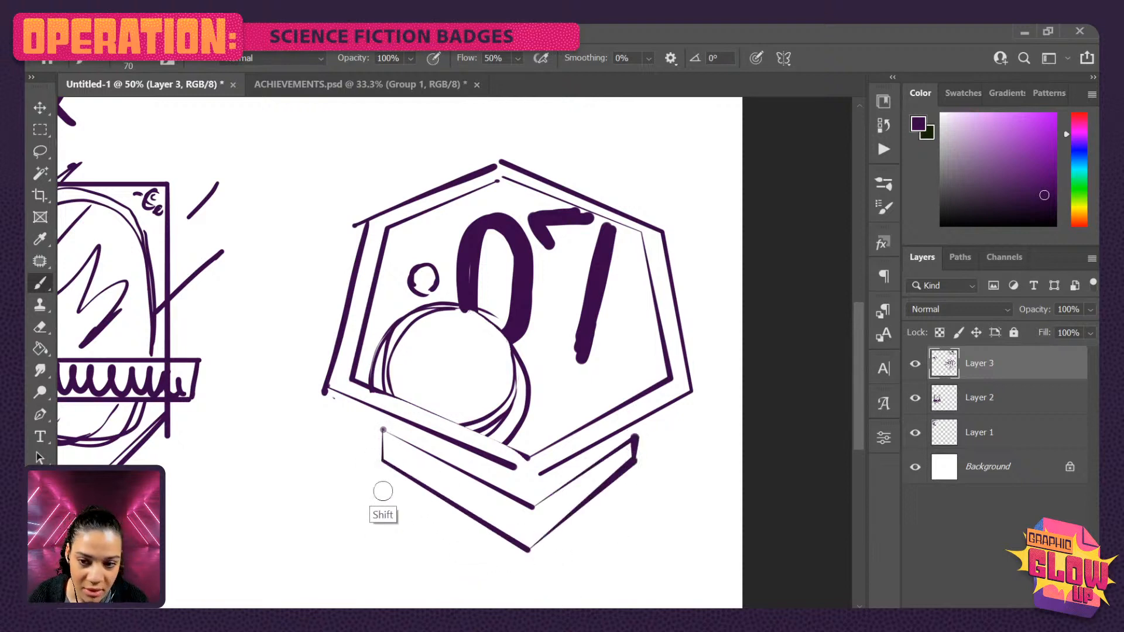
- Draw a second, slightly taller V-shaped banner with straight brush lines below the first banner
{"action": "left_click_drag", "start_coordinate": [617, 501], "coordinate": [605, 387]}
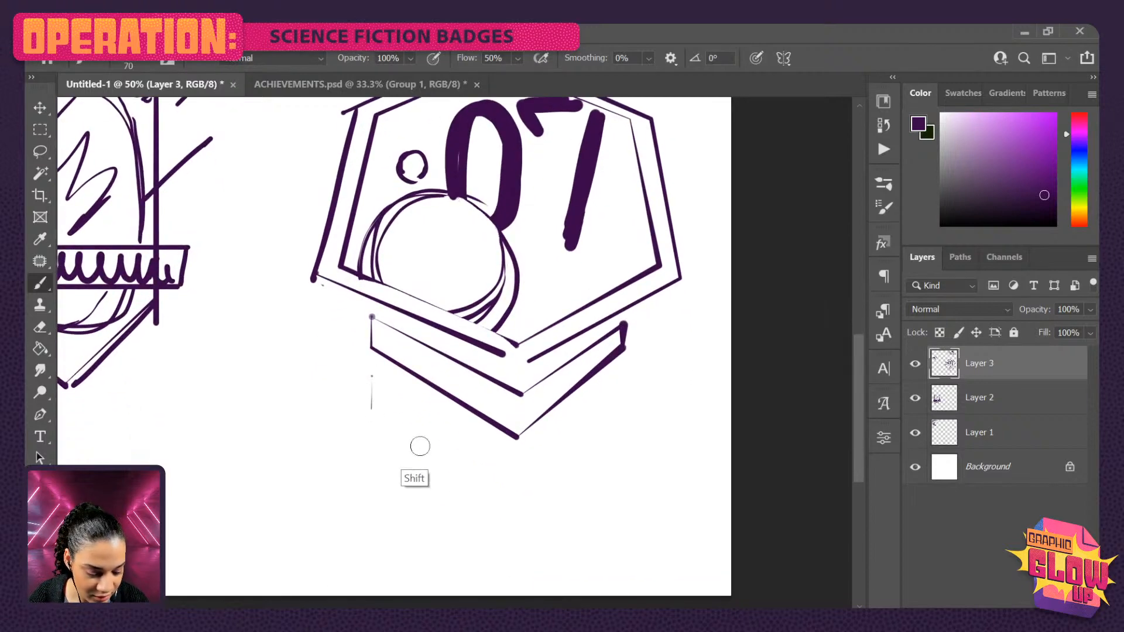
{"action": "left_click_drag", "start_coordinate": [372, 378], "coordinate": [371, 408]}
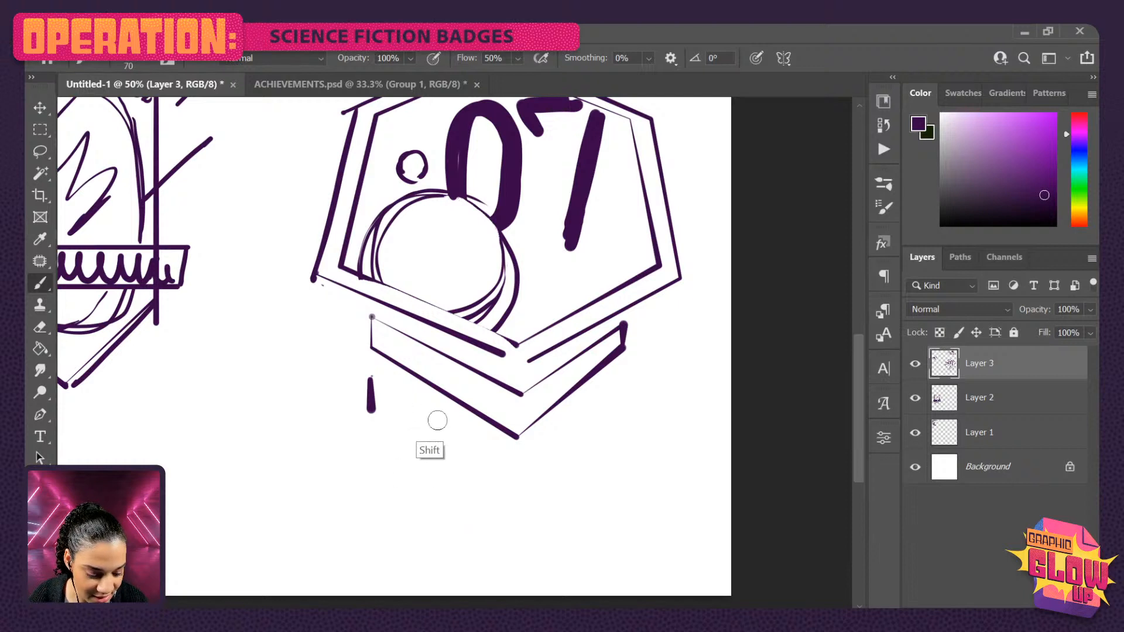
{"action": "left_click", "coordinate": [519, 467], "text": "shift"}
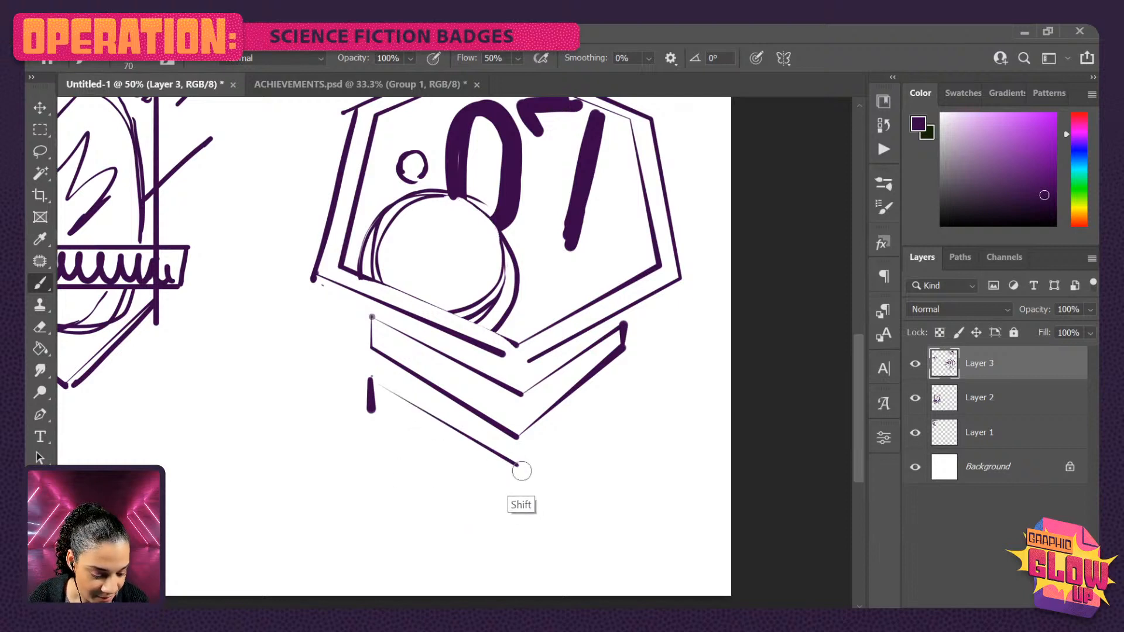
{"action": "left_click", "coordinate": [622, 379], "text": "shift"}
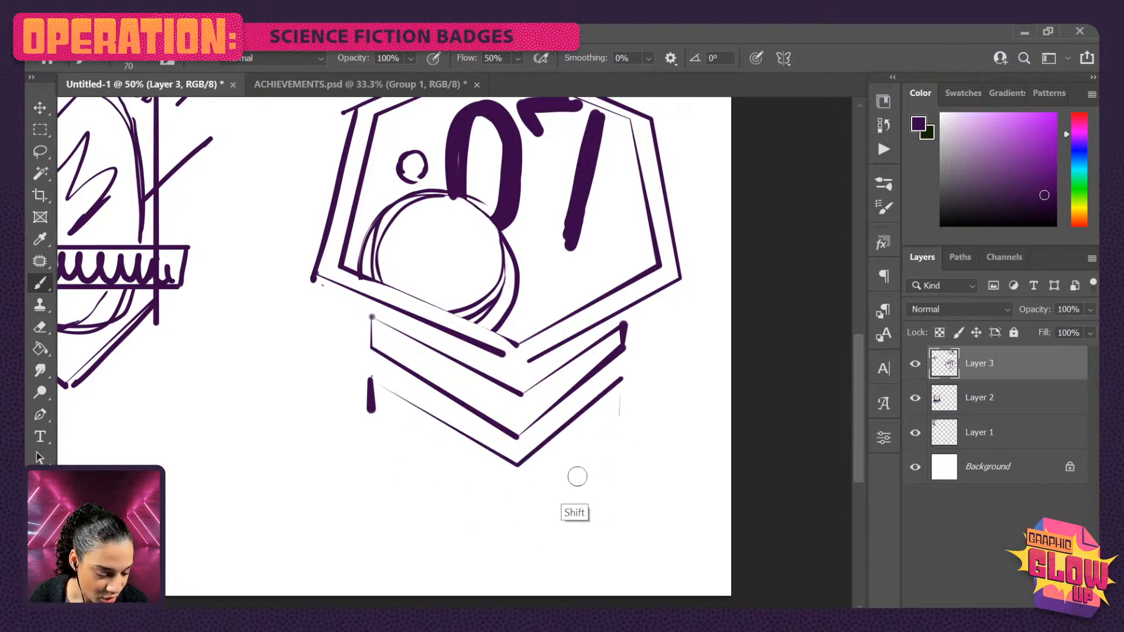
{"action": "left_click_drag", "start_coordinate": [622, 380], "coordinate": [622, 410]}
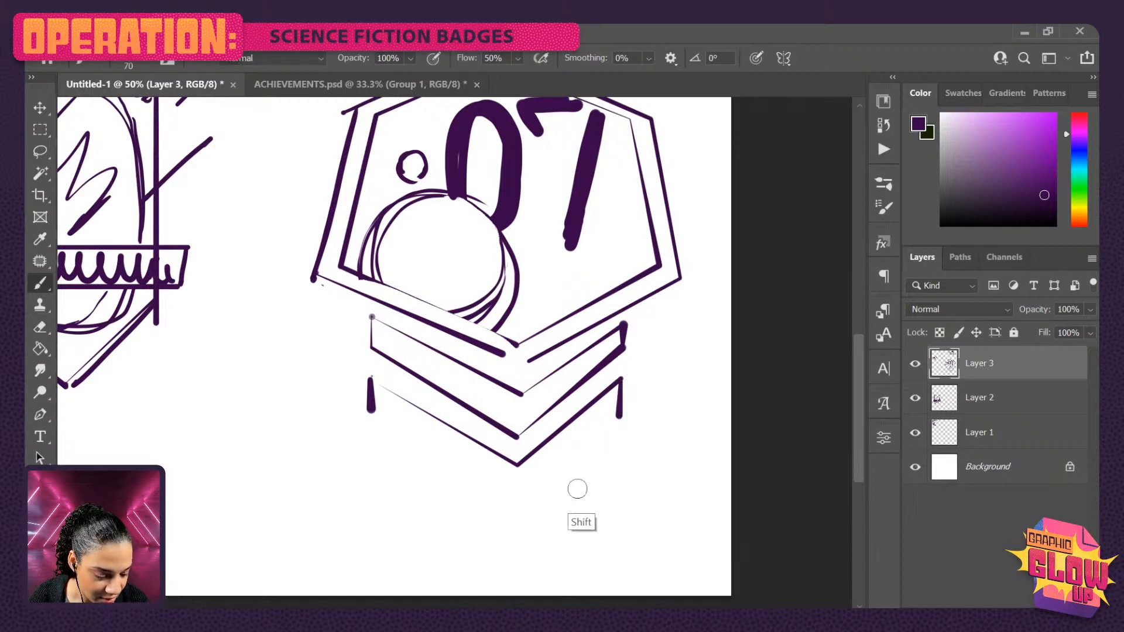
{"action": "left_click", "coordinate": [520, 510], "text": "shift"}
{"action": "left_click", "coordinate": [372, 413], "text": "shift"}
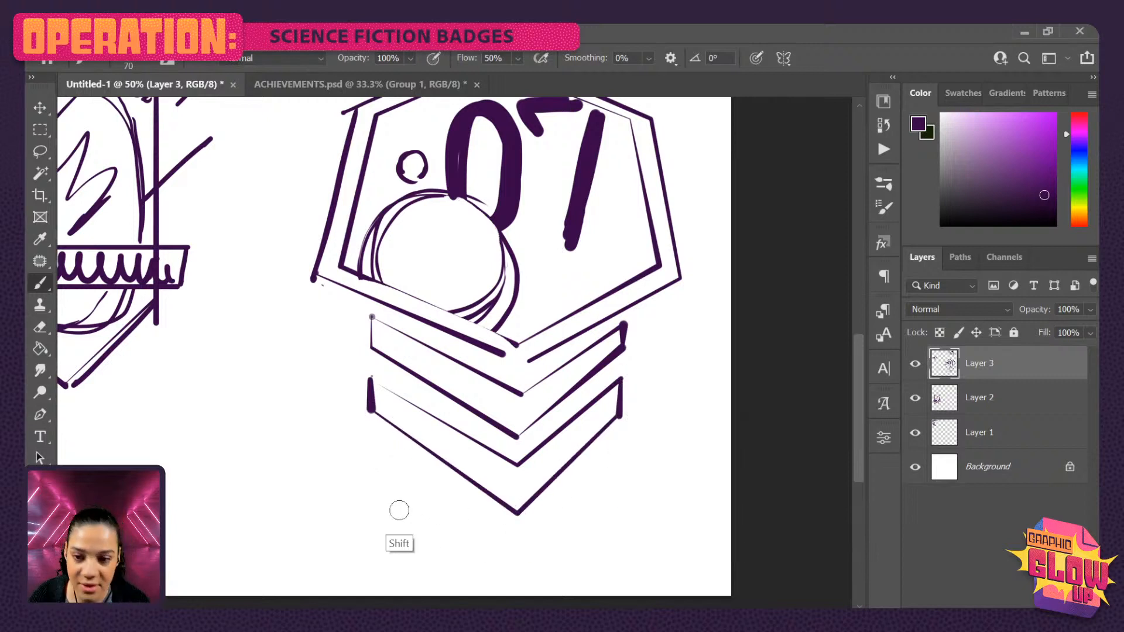
- Scribble placeholder lettering along the upper banner and loose decorative marks in the lower banner with the brush at size 30
{"action": "key", "text": "bracketleft"}
{"action": "key", "text": "bracketleft"}
{"action": "key", "text": "bracketleft"}
{"action": "key", "text": "bracketleft"}
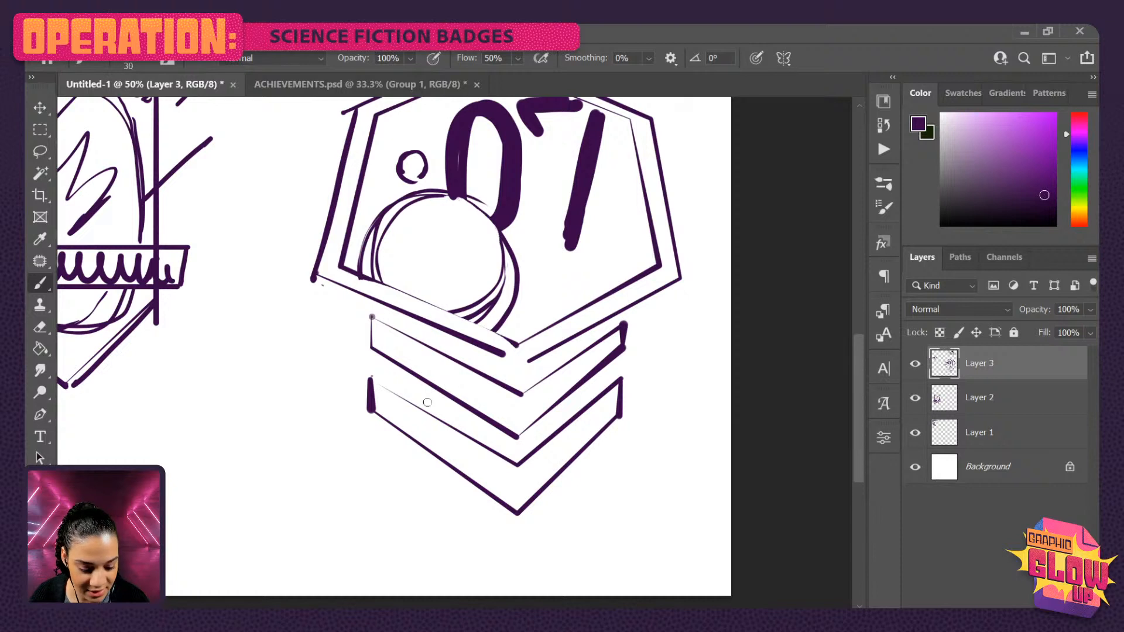
{"action": "mouse_move", "coordinate": [388, 340]}
{"action": "left_mouse_down"}
{"action": "mouse_move", "coordinate": [446, 385]}
{"action": "mouse_move", "coordinate": [475, 384]}
{"action": "mouse_move", "coordinate": [503, 422]}
{"action": "mouse_move", "coordinate": [609, 358]}
{"action": "left_mouse_up"}
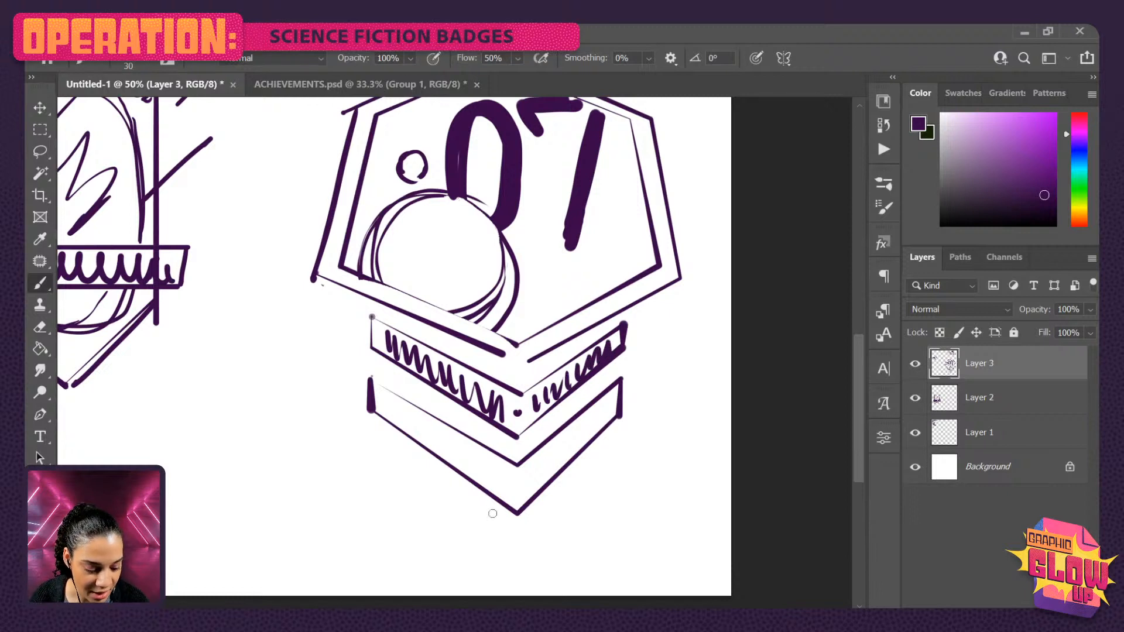
{"action": "mouse_move", "coordinate": [500, 479]}
{"action": "left_mouse_down"}
{"action": "mouse_move", "coordinate": [526, 486]}
{"action": "mouse_move", "coordinate": [576, 444]}
{"action": "mouse_move", "coordinate": [511, 484]}
{"action": "mouse_move", "coordinate": [428, 446]}
{"action": "left_mouse_up"}
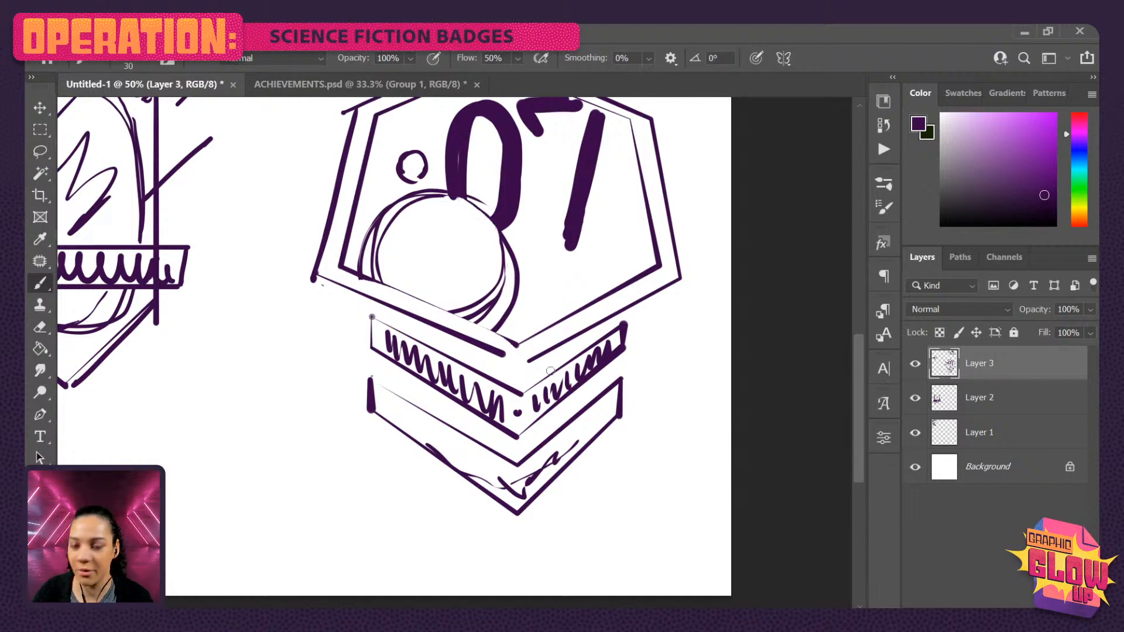
- Draw a vertical divider beside the planet list and handwrite Dreadnaught to its right with the brush at size 15
{"action": "key", "text": "ctrl+minus"}
{"action": "key", "text": "ctrl+plus"}
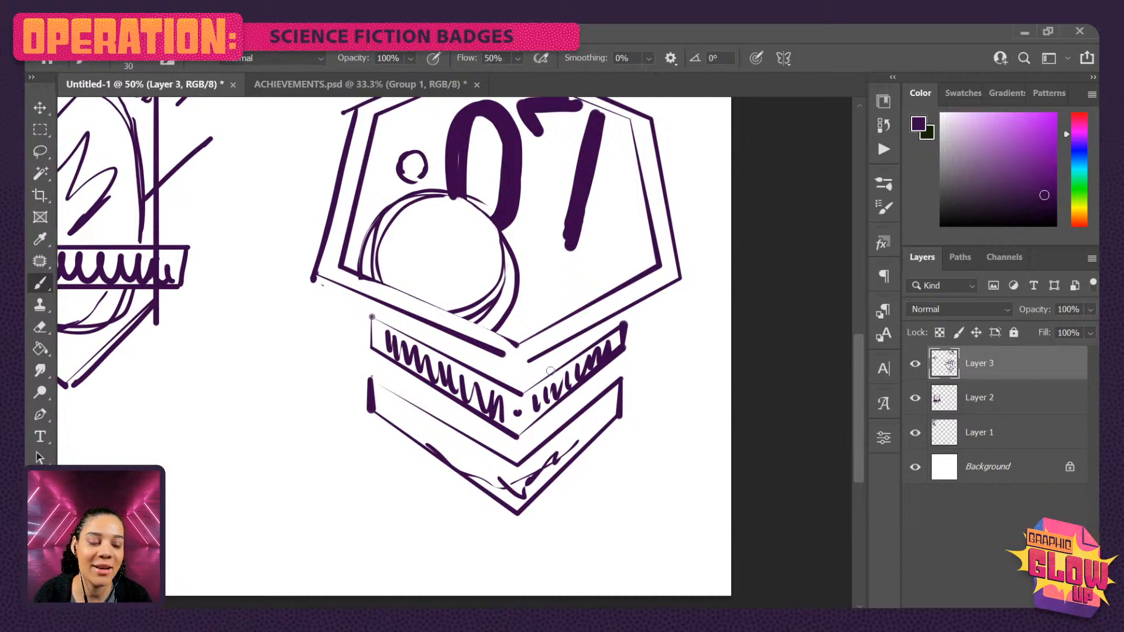
{"action": "key", "text": "ctrl+minus"}
{"action": "key", "text": "ctrl+minus"}
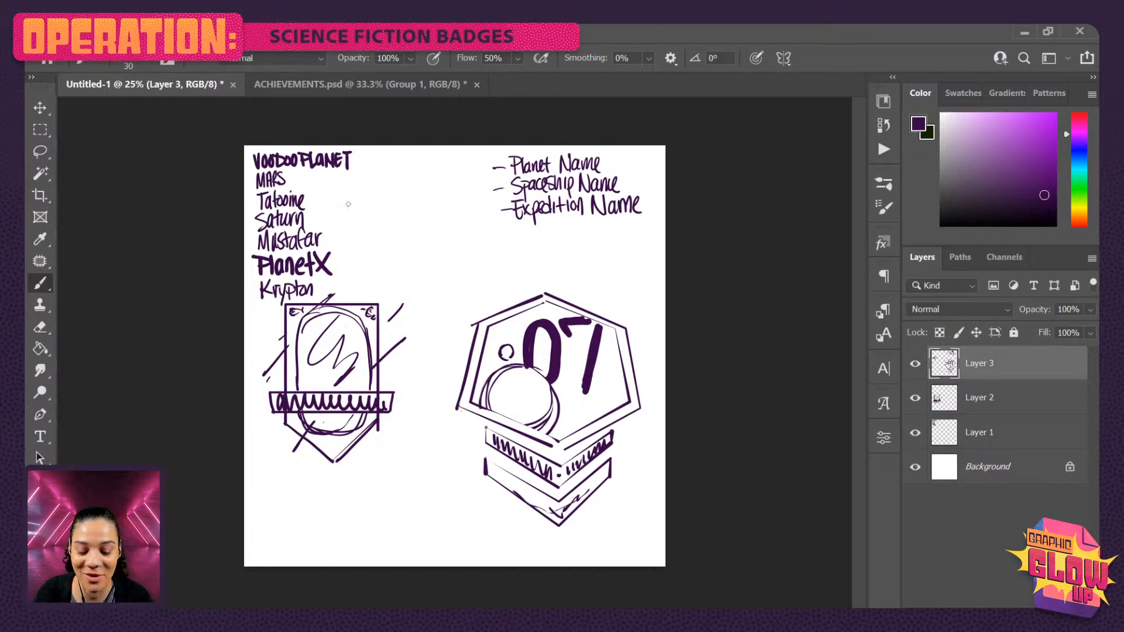
{"action": "key", "text": "ctrl+plus"}
{"action": "left_click_drag", "start_coordinate": [338, 239], "coordinate": [370, 345]}
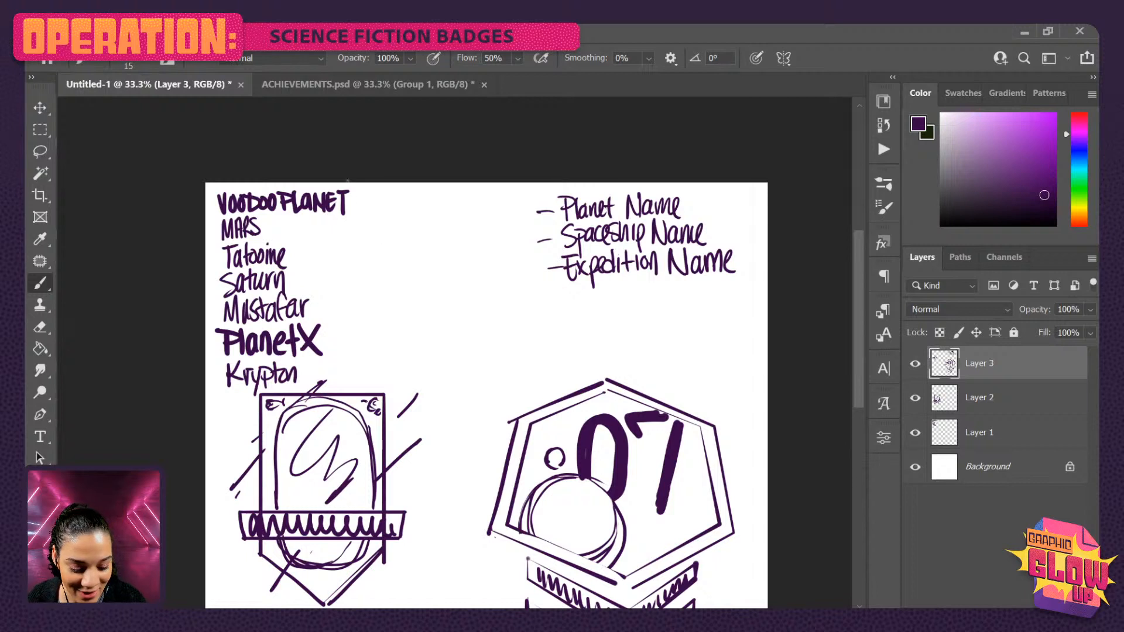
{"action": "left_click_drag", "start_coordinate": [347, 181], "coordinate": [349, 369]}
{"action": "mouse_move", "coordinate": [361, 199]}
{"action": "left_mouse_down"}
{"action": "mouse_move", "coordinate": [426, 193]}
{"action": "mouse_move", "coordinate": [443, 228]}
{"action": "mouse_move", "coordinate": [470, 187]}
{"action": "left_mouse_up"}
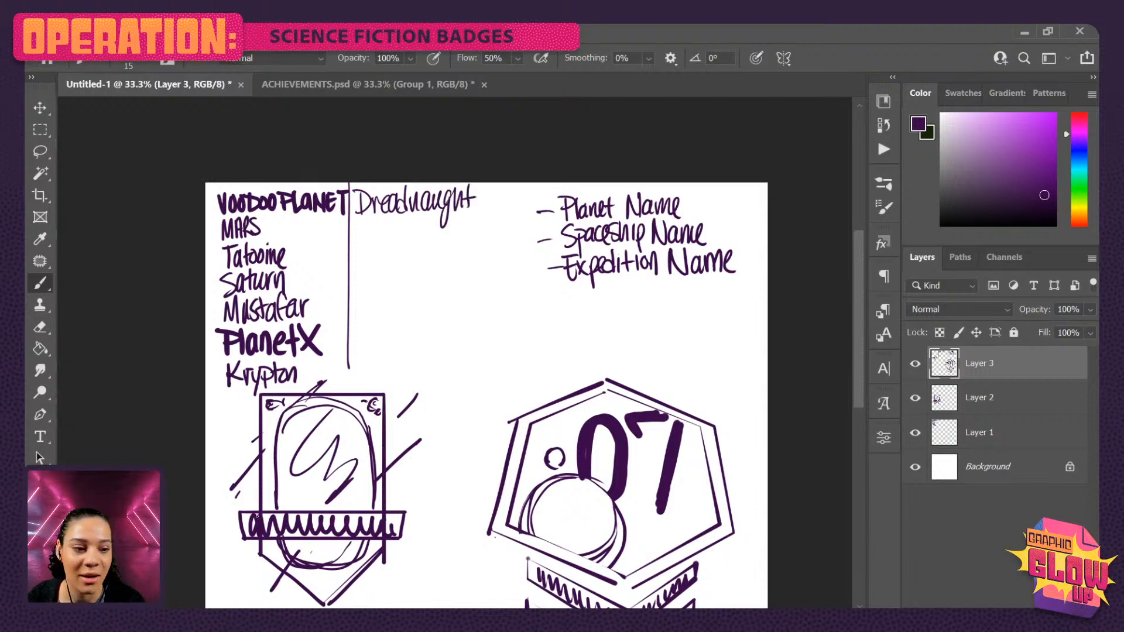
- Handwrite US Destiny beneath Dreadnaught in the ship name column
{"action": "left_click_drag", "start_coordinate": [357, 224], "coordinate": [367, 232]}
{"action": "mouse_move", "coordinate": [365, 226]}
{"action": "left_mouse_down"}
{"action": "mouse_move", "coordinate": [367, 247]}
{"action": "mouse_move", "coordinate": [390, 242]}
{"action": "left_mouse_up"}
{"action": "mouse_move", "coordinate": [381, 223]}
{"action": "left_mouse_down"}
{"action": "mouse_move", "coordinate": [407, 227]}
{"action": "mouse_move", "coordinate": [440, 272]}
{"action": "left_mouse_up"}
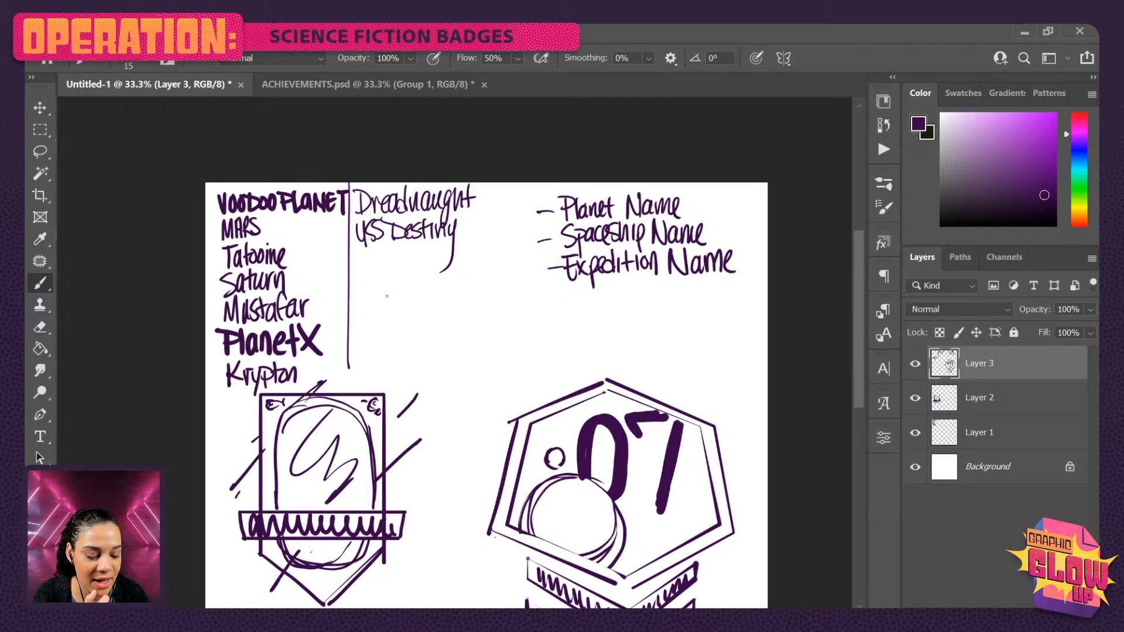
- Lasso the 07 badge with its banners on Layer 3, scale it to about half size and move it up beside the first badge
{"action": "left_click_drag", "start_coordinate": [645, 495], "coordinate": [603, 311]}
{"action": "left_click_drag", "start_coordinate": [657, 377], "coordinate": [637, 414]}
{"action": "left_click_drag", "start_coordinate": [628, 473], "coordinate": [632, 437]}
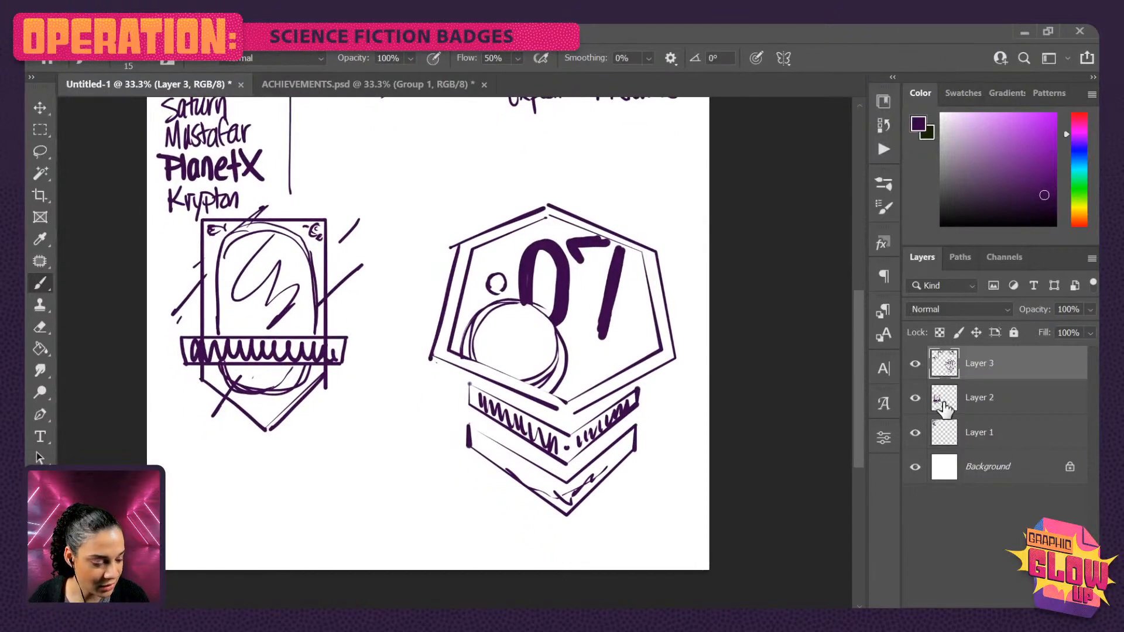
{"action": "key", "text": "l"}
{"action": "mouse_move", "coordinate": [486, 180]}
{"action": "left_mouse_down"}
{"action": "mouse_move", "coordinate": [510, 539]}
{"action": "mouse_move", "coordinate": [465, 153]}
{"action": "left_mouse_up"}
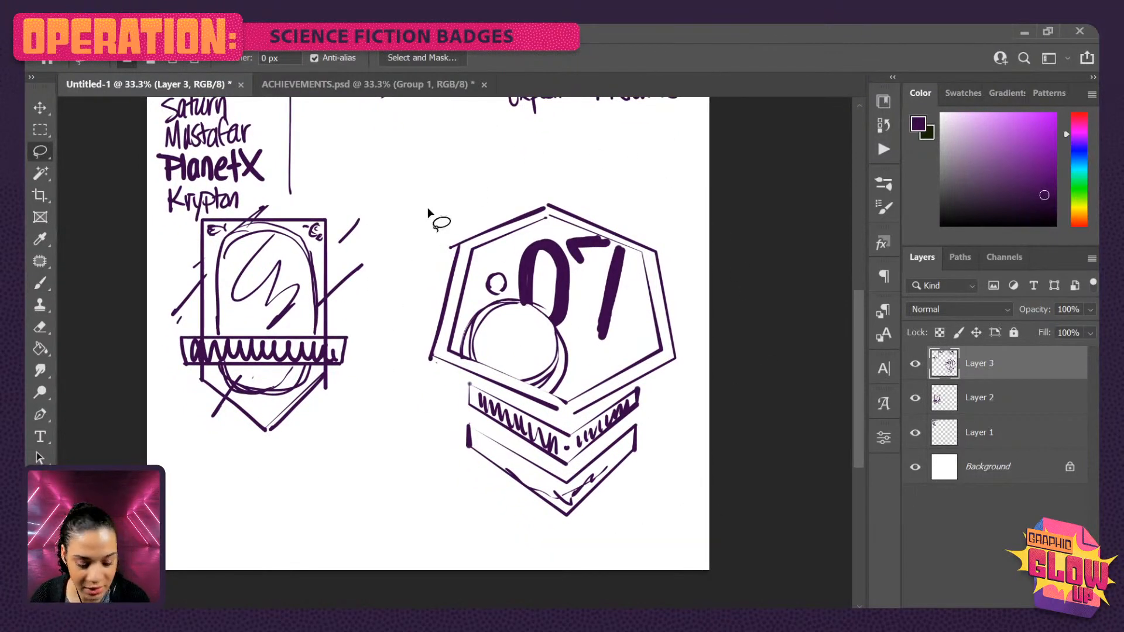
{"action": "key", "text": "ctrl+t"}
{"action": "left_click_drag", "start_coordinate": [719, 552], "coordinate": [596, 274]}
{"action": "key", "text": "Return"}
- Duplicate the reduced 07 badge onto a new layer and place the copy to the right of the original
{"action": "key", "text": "ctrl+j"}
{"action": "key", "text": "ctrl+t"}
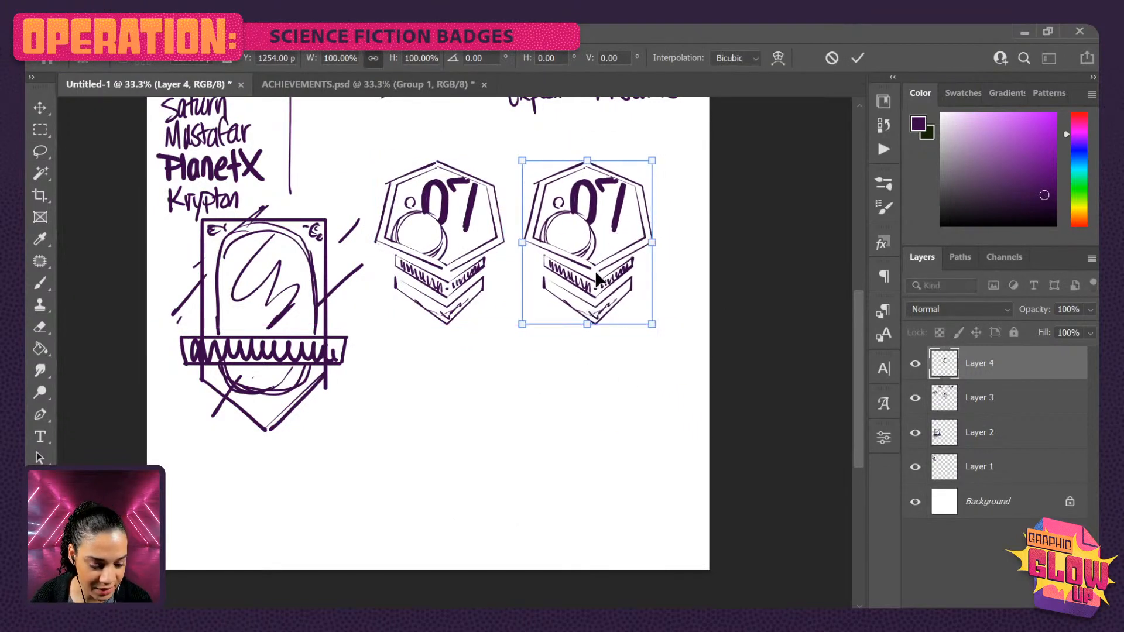
{"action": "key", "text": "Return"}
- Erase both V-shaped banners beneath the hexagon of the copied badge
{"action": "key", "text": "l"}
{"action": "scroll", "coordinate": [677, 307], "scroll_direction": "up", "scroll_amount": 3}
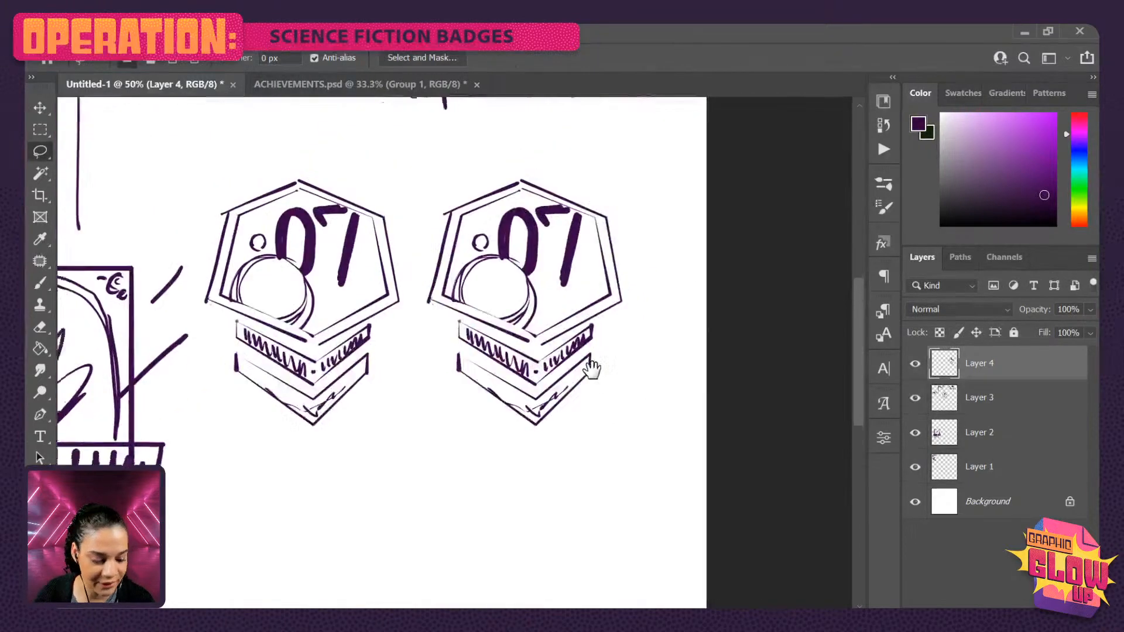
{"action": "key", "text": "e"}
{"action": "mouse_move", "coordinate": [601, 333]}
{"action": "left_mouse_down"}
{"action": "mouse_move", "coordinate": [522, 392]}
{"action": "mouse_move", "coordinate": [601, 381]}
{"action": "mouse_move", "coordinate": [493, 374]}
{"action": "mouse_move", "coordinate": [519, 398]}
{"action": "mouse_move", "coordinate": [532, 398]}
{"action": "mouse_move", "coordinate": [476, 361]}
{"action": "mouse_move", "coordinate": [516, 368]}
{"action": "mouse_move", "coordinate": [447, 340]}
{"action": "mouse_move", "coordinate": [492, 384]}
{"action": "left_mouse_up"}
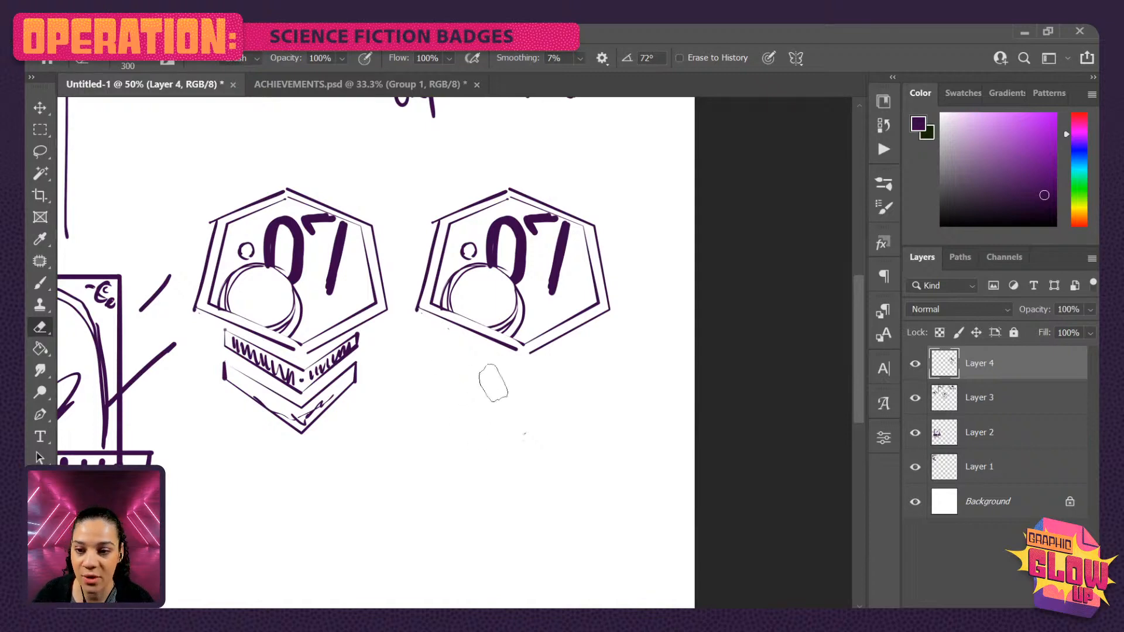
- Erase the 07 and the planet circles inside the copied hexagon, leaving only its double outline
{"action": "key", "text": "ctrl+plus"}
{"action": "left_click_drag", "start_coordinate": [629, 195], "coordinate": [613, 292]}
{"action": "mouse_move", "coordinate": [502, 291]}
{"action": "left_mouse_down"}
{"action": "mouse_move", "coordinate": [572, 362]}
{"action": "mouse_move", "coordinate": [559, 381]}
{"action": "mouse_move", "coordinate": [494, 318]}
{"action": "mouse_move", "coordinate": [643, 352]}
{"action": "mouse_move", "coordinate": [582, 319]}
{"action": "mouse_move", "coordinate": [589, 300]}
{"action": "mouse_move", "coordinate": [543, 281]}
{"action": "mouse_move", "coordinate": [593, 285]}
{"action": "mouse_move", "coordinate": [511, 271]}
{"action": "mouse_move", "coordinate": [579, 285]}
{"action": "mouse_move", "coordinate": [542, 267]}
{"action": "mouse_move", "coordinate": [534, 220]}
{"action": "mouse_move", "coordinate": [565, 274]}
{"action": "mouse_move", "coordinate": [589, 284]}
{"action": "mouse_move", "coordinate": [506, 268]}
{"action": "mouse_move", "coordinate": [506, 289]}
{"action": "mouse_move", "coordinate": [445, 336]}
{"action": "mouse_move", "coordinate": [431, 374]}
{"action": "mouse_move", "coordinate": [457, 383]}
{"action": "mouse_move", "coordinate": [426, 385]}
{"action": "mouse_move", "coordinate": [520, 410]}
{"action": "mouse_move", "coordinate": [528, 424]}
{"action": "mouse_move", "coordinate": [530, 369]}
{"action": "left_mouse_up"}
{"action": "key", "text": "bracketleft"}
{"action": "key", "text": "bracketleft"}
{"action": "key", "text": "bracketleft"}
- Handwrite USS DESTINY in narrow block capitals across the upper part of the empty hexagon, fitting the letters under its peak
{"action": "key", "text": "b"}
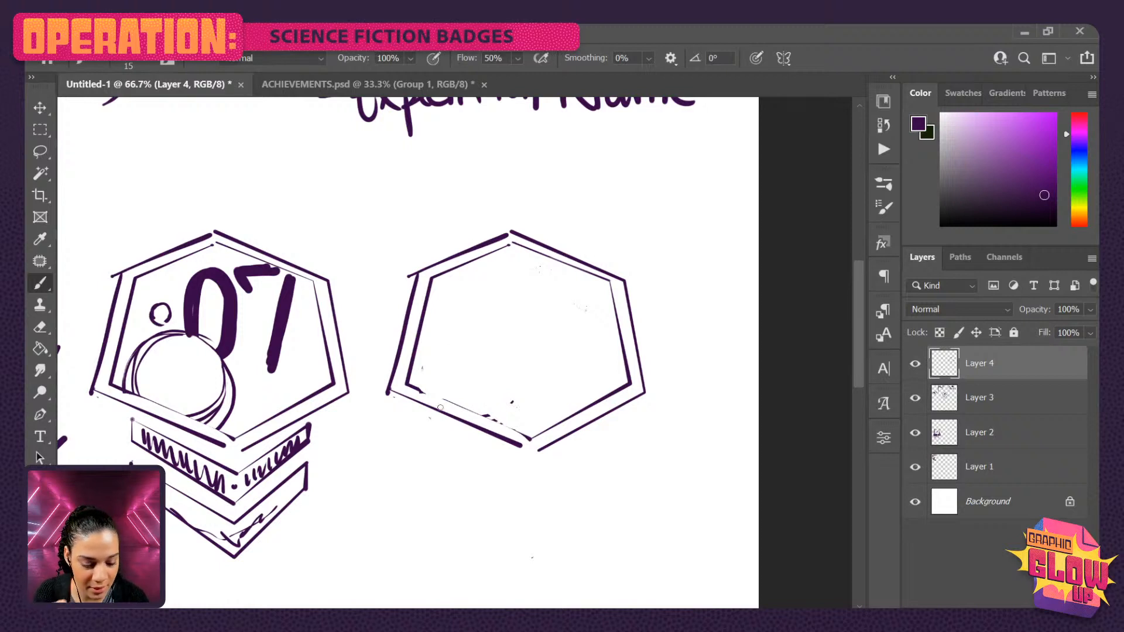
{"action": "mouse_move", "coordinate": [440, 301]}
{"action": "left_mouse_down"}
{"action": "mouse_move", "coordinate": [449, 281]}
{"action": "mouse_move", "coordinate": [452, 303]}
{"action": "mouse_move", "coordinate": [440, 304]}
{"action": "mouse_move", "coordinate": [437, 280]}
{"action": "mouse_move", "coordinate": [440, 306]}
{"action": "mouse_move", "coordinate": [457, 275]}
{"action": "mouse_move", "coordinate": [471, 284]}
{"action": "mouse_move", "coordinate": [469, 302]}
{"action": "mouse_move", "coordinate": [455, 305]}
{"action": "mouse_move", "coordinate": [474, 304]}
{"action": "left_mouse_up"}
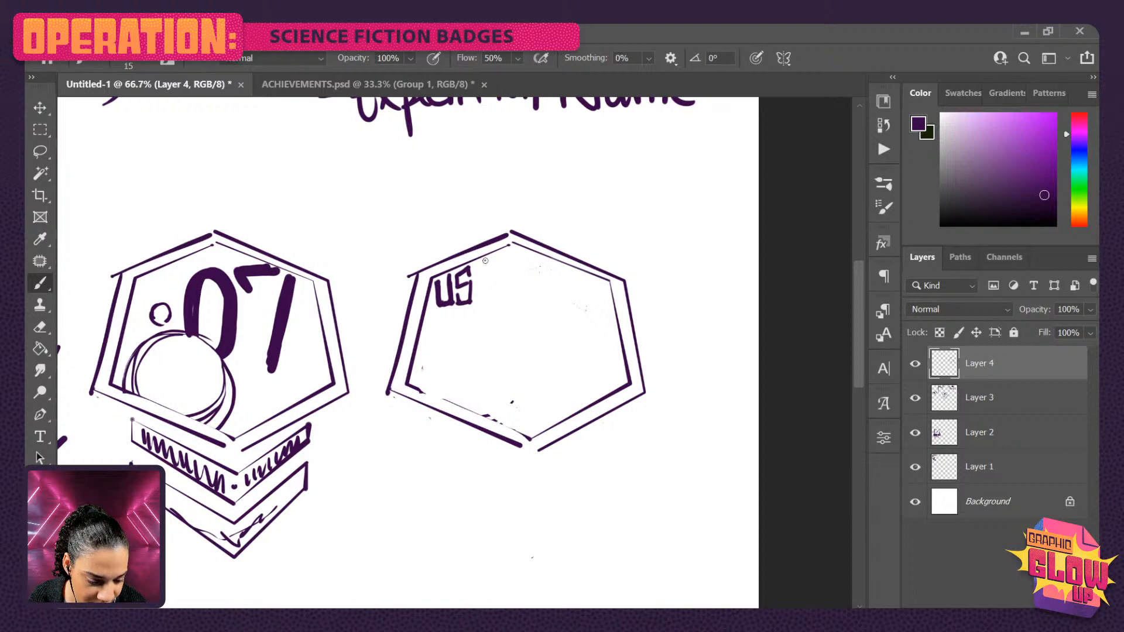
{"action": "mouse_move", "coordinate": [485, 260]}
{"action": "left_mouse_down"}
{"action": "mouse_move", "coordinate": [474, 281]}
{"action": "mouse_move", "coordinate": [487, 271]}
{"action": "mouse_move", "coordinate": [487, 301]}
{"action": "mouse_move", "coordinate": [476, 301]}
{"action": "mouse_move", "coordinate": [473, 288]}
{"action": "mouse_move", "coordinate": [600, 302]}
{"action": "left_mouse_up"}
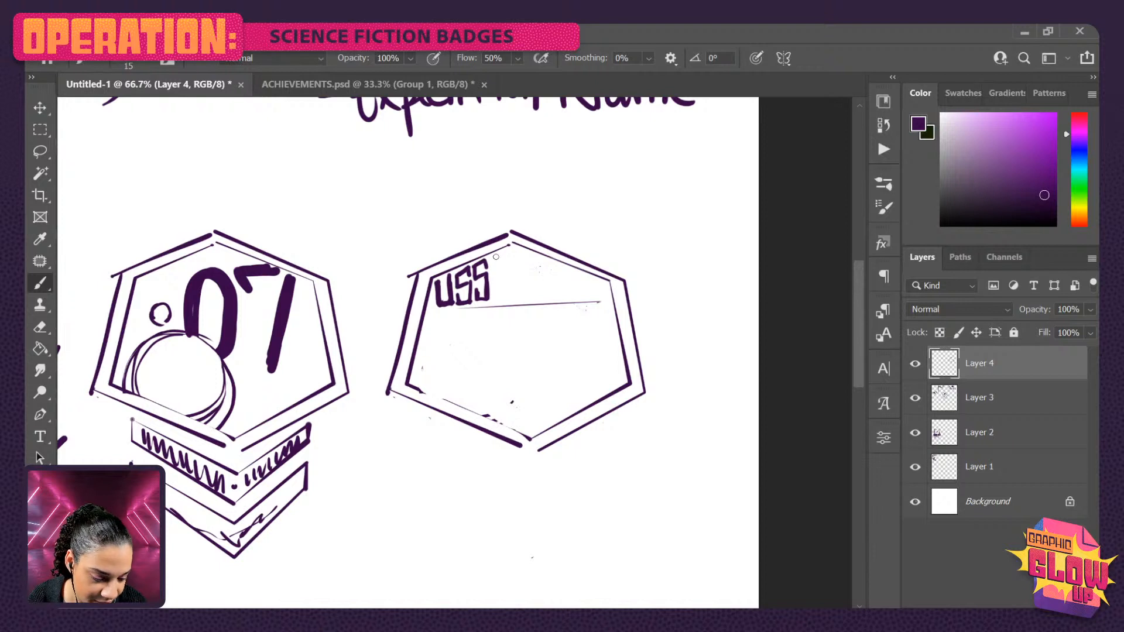
{"action": "mouse_move", "coordinate": [496, 257]}
{"action": "left_mouse_down"}
{"action": "mouse_move", "coordinate": [499, 288]}
{"action": "mouse_move", "coordinate": [509, 251]}
{"action": "mouse_move", "coordinate": [516, 295]}
{"action": "left_mouse_up"}
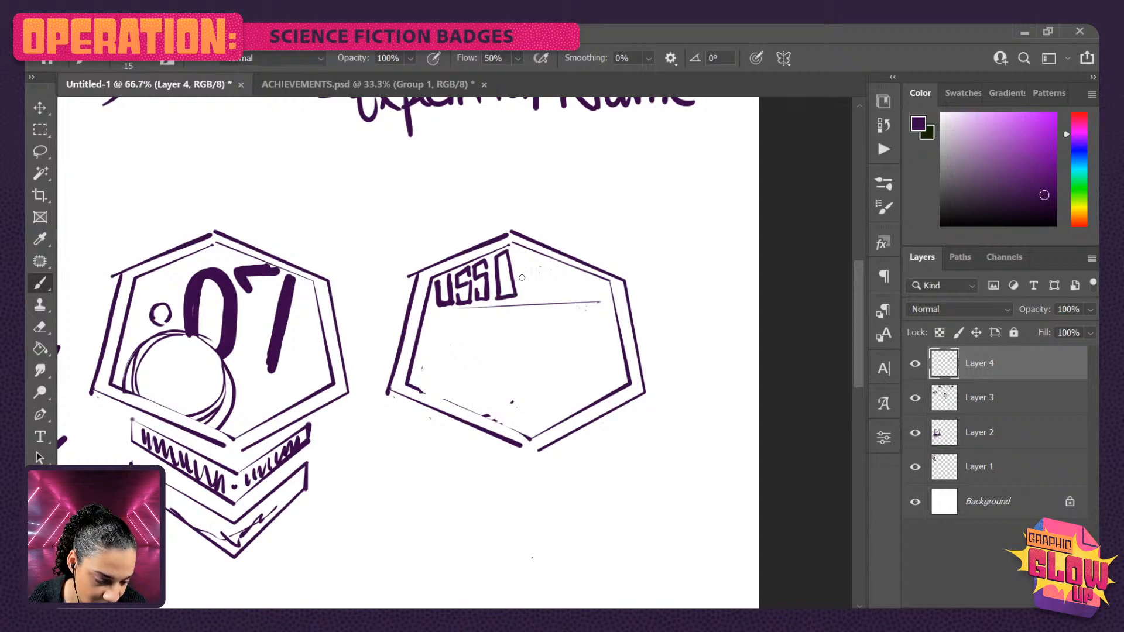
{"action": "left_click_drag", "start_coordinate": [514, 253], "coordinate": [521, 293]}
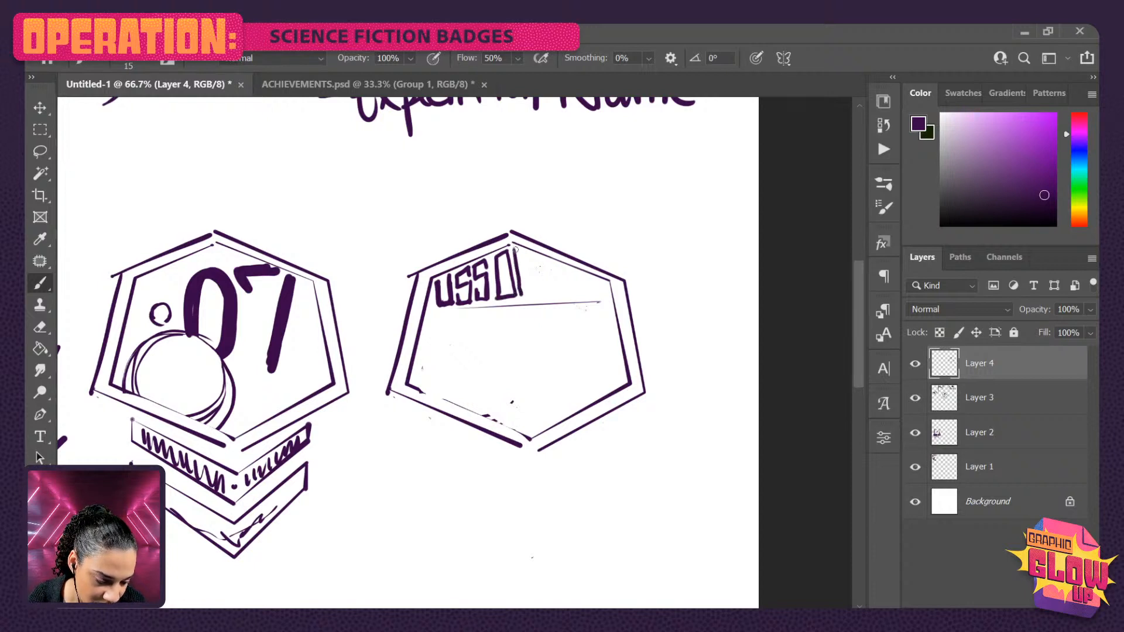
{"action": "left_click_drag", "start_coordinate": [515, 249], "coordinate": [529, 255]}
{"action": "mouse_move", "coordinate": [521, 297]}
{"action": "left_mouse_down"}
{"action": "mouse_move", "coordinate": [547, 257]}
{"action": "mouse_move", "coordinate": [533, 264]}
{"action": "mouse_move", "coordinate": [548, 295]}
{"action": "mouse_move", "coordinate": [535, 296]}
{"action": "mouse_move", "coordinate": [534, 284]}
{"action": "mouse_move", "coordinate": [567, 266]}
{"action": "mouse_move", "coordinate": [560, 294]}
{"action": "mouse_move", "coordinate": [591, 288]}
{"action": "mouse_move", "coordinate": [596, 300]}
{"action": "mouse_move", "coordinate": [606, 287]}
{"action": "mouse_move", "coordinate": [603, 299]}
{"action": "left_mouse_up"}
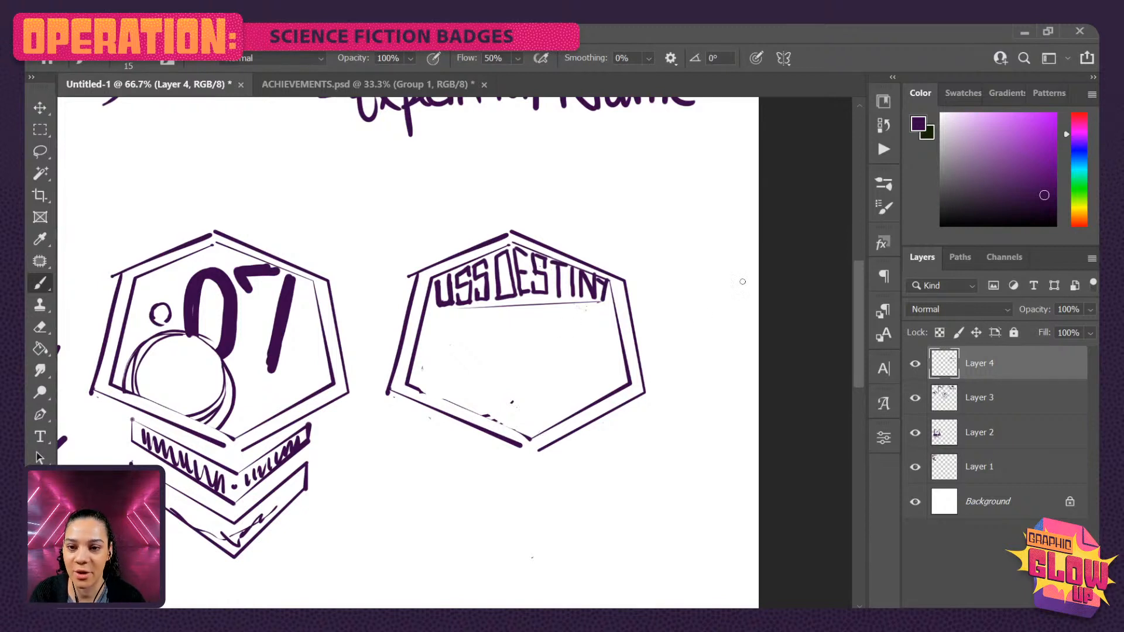
- Draw a dividing line beneath the USS DESTINY lettering from one inner edge of the hexagon to the other
{"action": "left_click_drag", "start_coordinate": [428, 306], "coordinate": [609, 304]}
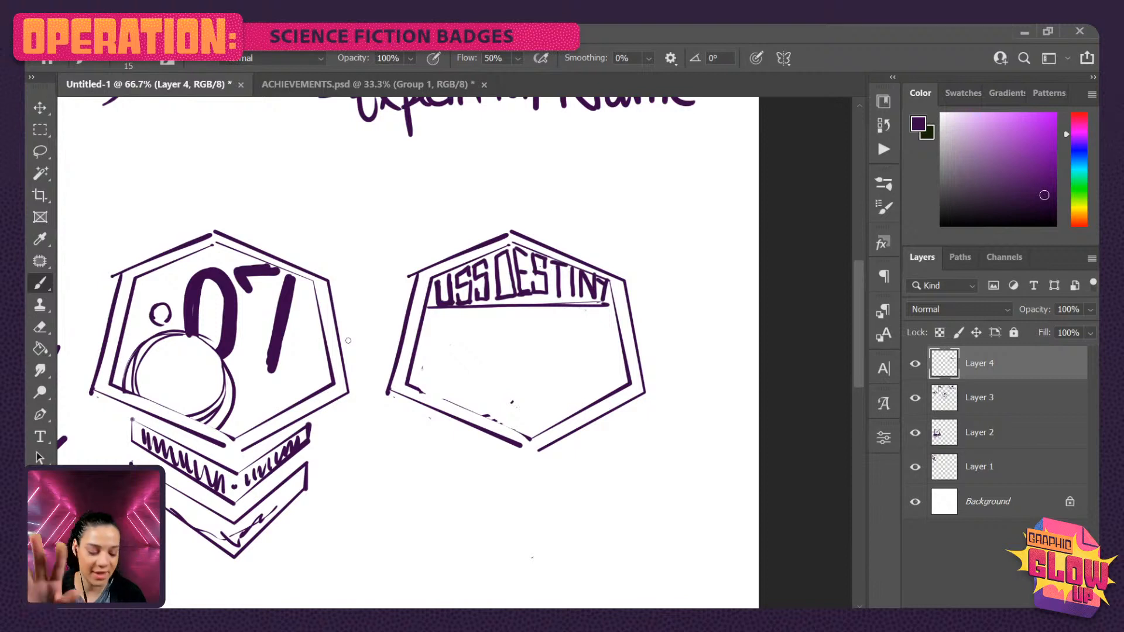
{"action": "mouse_move", "coordinate": [534, 297]}
{"action": "left_mouse_down"}
{"action": "mouse_move", "coordinate": [547, 294]}
{"action": "mouse_move", "coordinate": [535, 298]}
{"action": "left_mouse_up"}
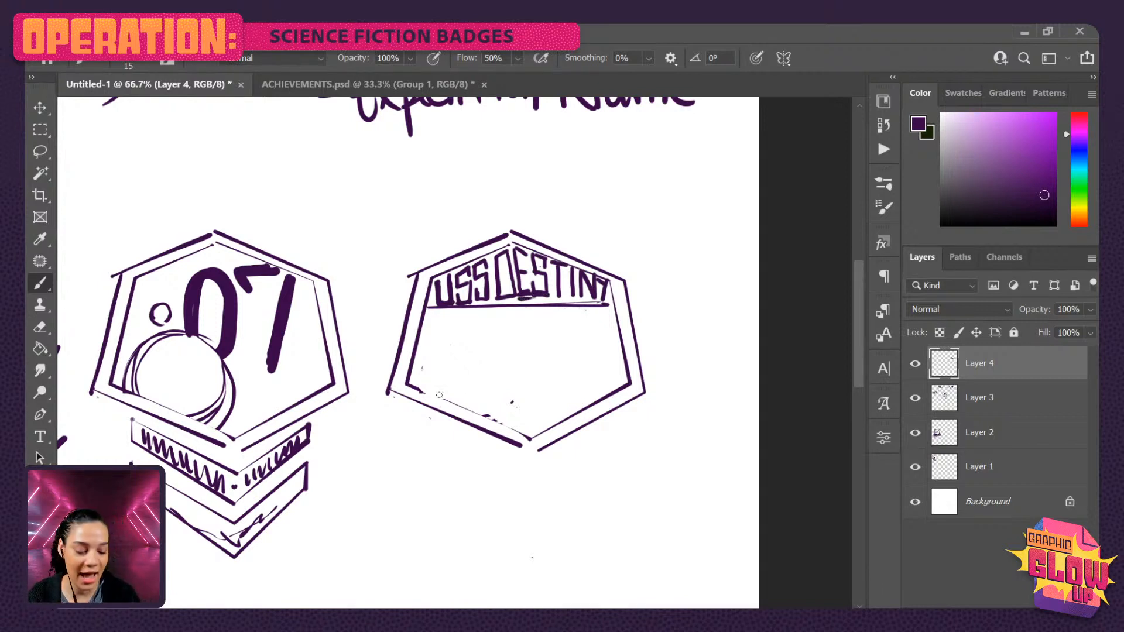
{"action": "left_click_drag", "start_coordinate": [594, 304], "coordinate": [433, 307]}
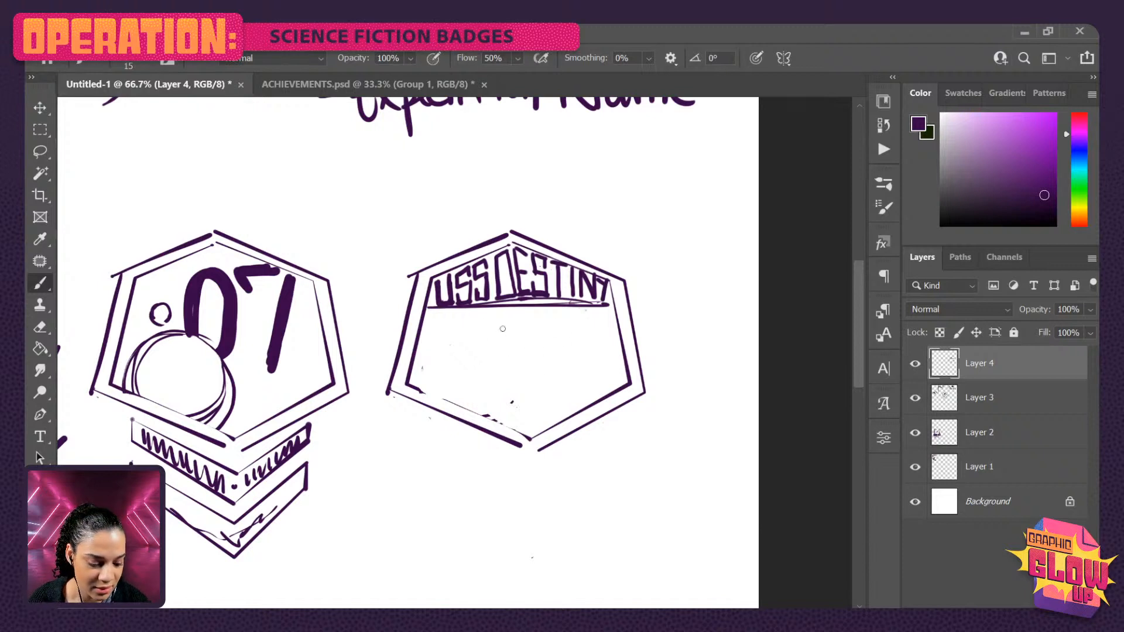
- Paint a large bold 7 below the dividing line with a 40 px brush, running its stem down to the hexagon's lowest corner
{"action": "left_click_drag", "start_coordinate": [491, 322], "coordinate": [505, 342]}
{"action": "key", "text": "ctrl+z"}
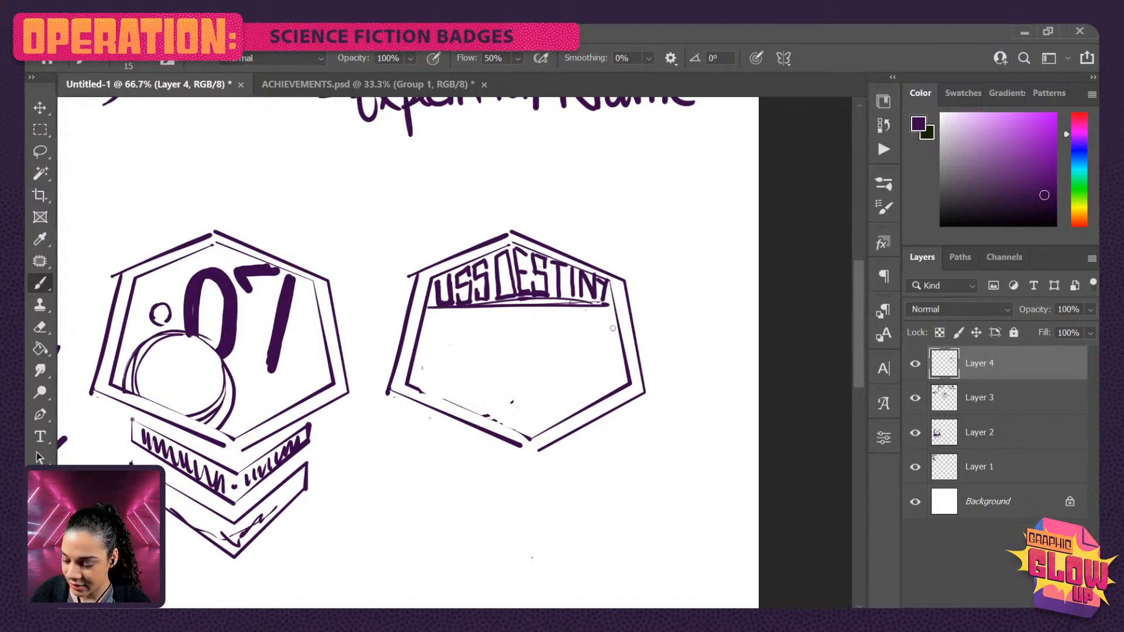
{"action": "key", "text": "bracketright"}
{"action": "key", "text": "bracketright"}
{"action": "key", "text": "bracketright"}
{"action": "key", "text": "bracketright"}
{"action": "key", "text": "bracketright"}
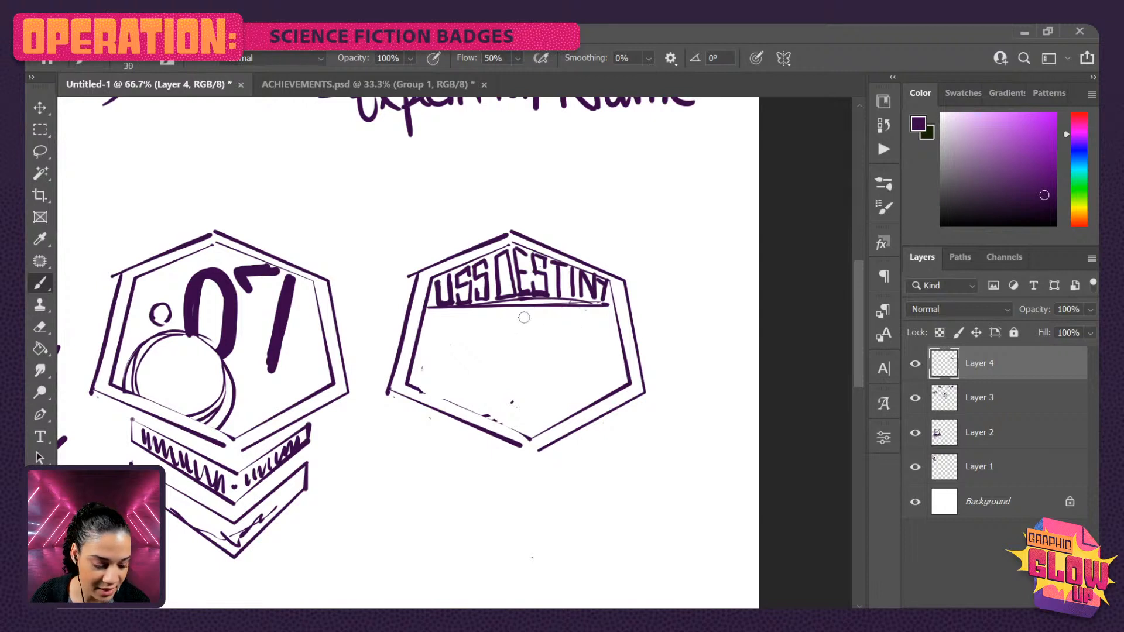
{"action": "mouse_move", "coordinate": [490, 320]}
{"action": "left_mouse_down"}
{"action": "mouse_move", "coordinate": [560, 317]}
{"action": "mouse_move", "coordinate": [471, 317]}
{"action": "mouse_move", "coordinate": [527, 315]}
{"action": "mouse_move", "coordinate": [550, 300]}
{"action": "mouse_move", "coordinate": [564, 319]}
{"action": "mouse_move", "coordinate": [563, 344]}
{"action": "mouse_move", "coordinate": [560, 331]}
{"action": "mouse_move", "coordinate": [523, 391]}
{"action": "mouse_move", "coordinate": [538, 366]}
{"action": "mouse_move", "coordinate": [528, 370]}
{"action": "mouse_move", "coordinate": [514, 425]}
{"action": "mouse_move", "coordinate": [536, 368]}
{"action": "left_mouse_up"}
{"action": "mouse_move", "coordinate": [550, 328]}
{"action": "left_mouse_down"}
{"action": "mouse_move", "coordinate": [556, 320]}
{"action": "mouse_move", "coordinate": [480, 344]}
{"action": "left_mouse_up"}
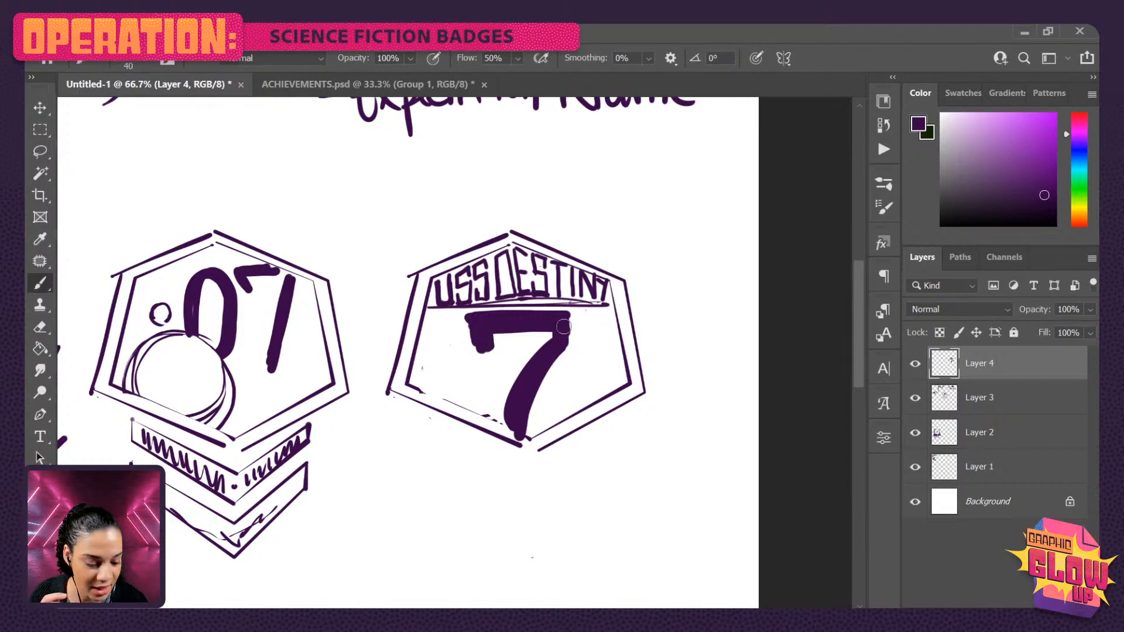
{"action": "left_click_drag", "start_coordinate": [563, 327], "coordinate": [564, 347]}
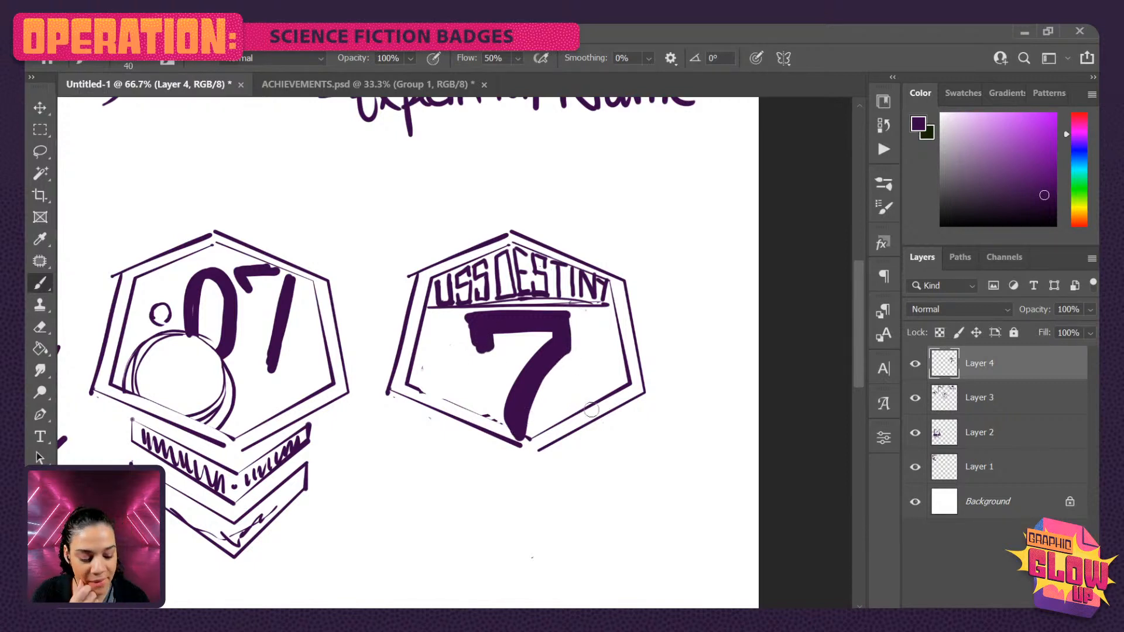
- Trim the foot of the 7 at the hexagon's lower corner with a 40 px eraser
{"action": "key", "text": "e"}
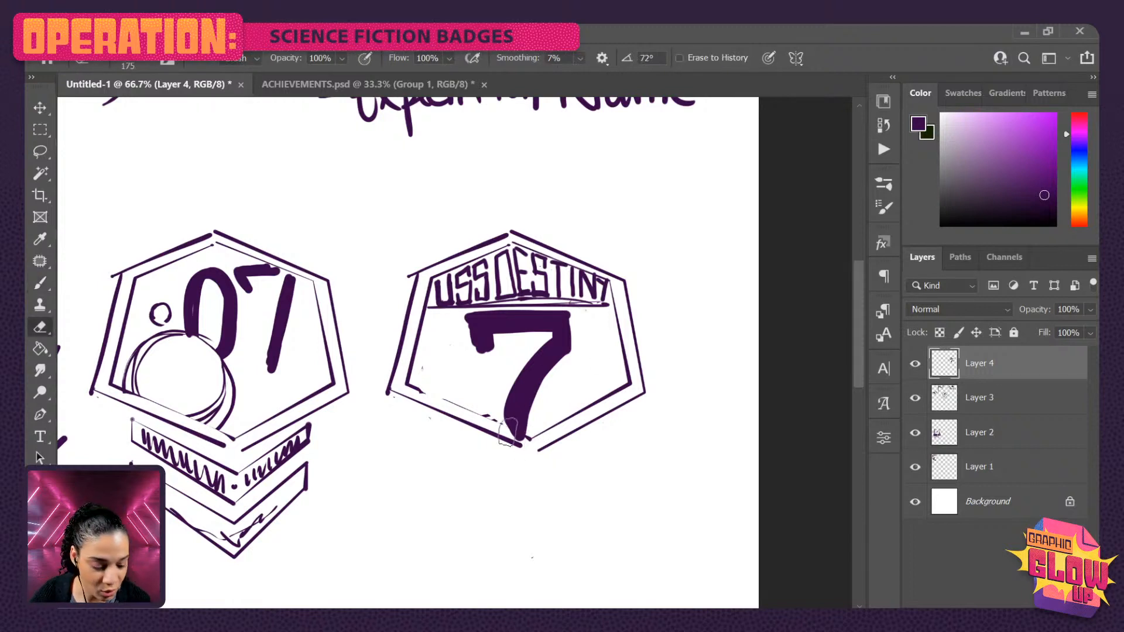
{"action": "key", "text": "bracketleft"}
{"action": "key", "text": "bracketleft"}
{"action": "key", "text": "bracketleft"}
{"action": "key", "text": "bracketleft"}
{"action": "key", "text": "bracketleft"}
{"action": "key", "text": "bracketleft"}
{"action": "key", "text": "bracketleft"}
{"action": "key", "text": "bracketleft"}
{"action": "key", "text": "bracketleft"}
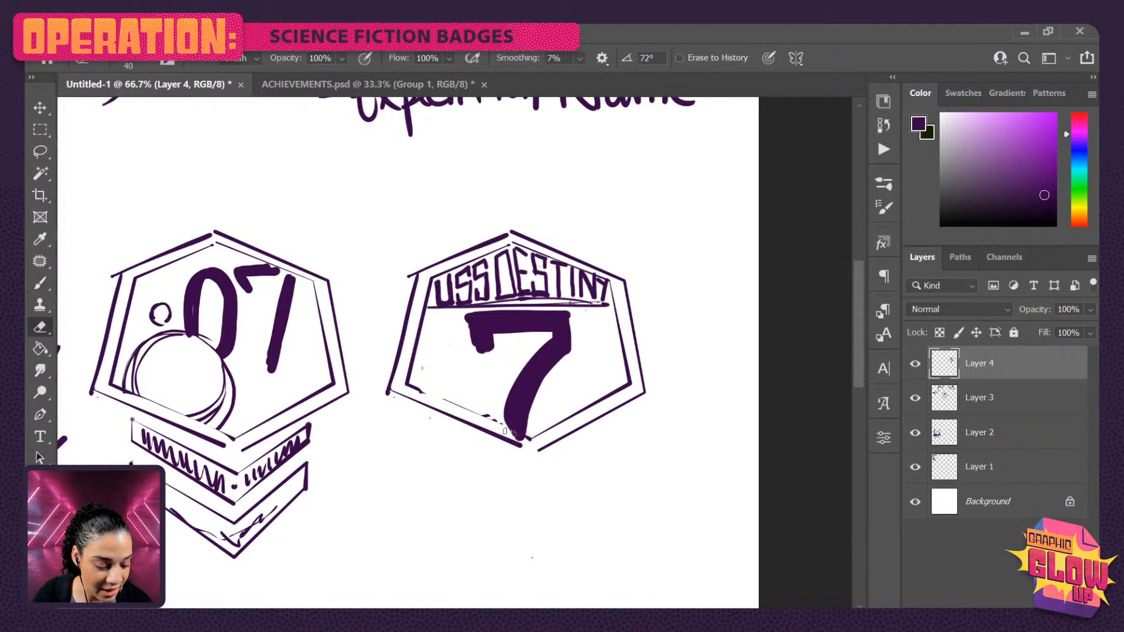
{"action": "left_click_drag", "start_coordinate": [524, 441], "coordinate": [538, 435]}
{"action": "key", "text": "b"}
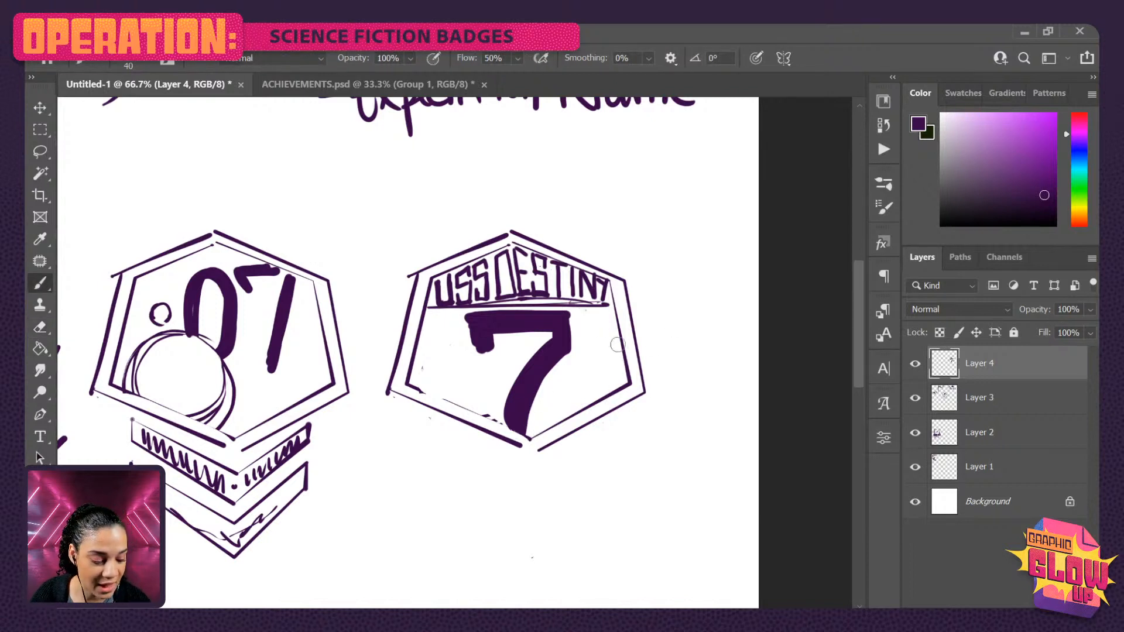
- Try to sketch a large planet curve behind the 7 in the hexagon's lower right area
{"action": "mouse_move", "coordinate": [618, 340]}
{"action": "left_mouse_down"}
{"action": "mouse_move", "coordinate": [578, 331]}
{"action": "mouse_move", "coordinate": [557, 363]}
{"action": "mouse_move", "coordinate": [510, 382]}
{"action": "left_mouse_up"}
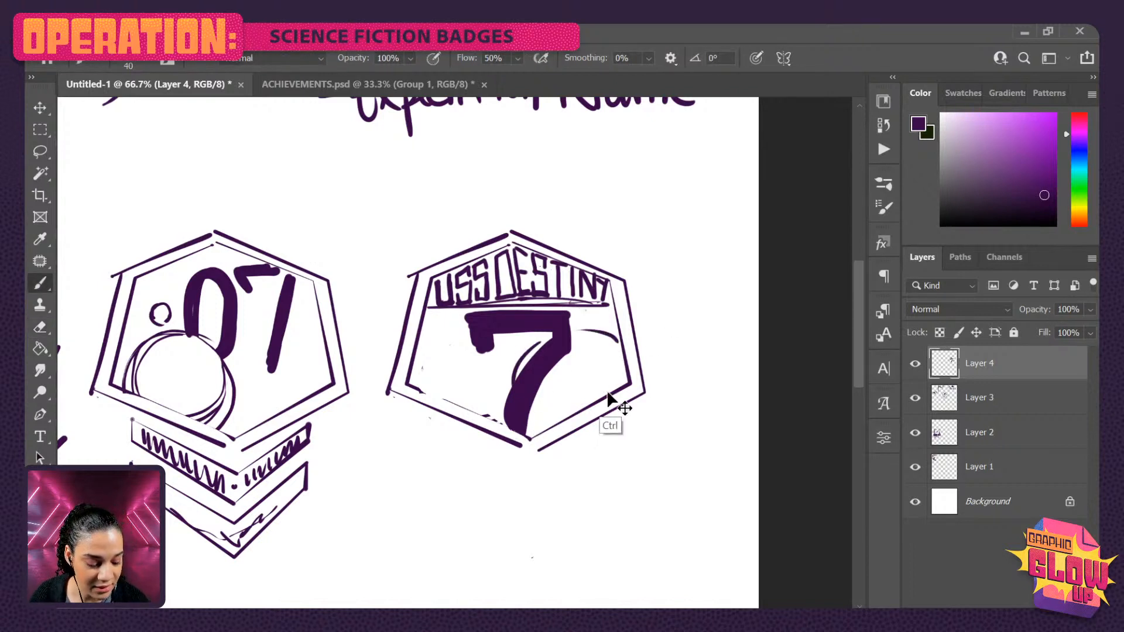
{"action": "key", "text": "ctrl+z"}
{"action": "key", "text": "ctrl+z"}
{"action": "mouse_move", "coordinate": [622, 349]}
{"action": "left_mouse_down"}
{"action": "mouse_move", "coordinate": [576, 343]}
{"action": "mouse_move", "coordinate": [544, 446]}
{"action": "left_mouse_up"}
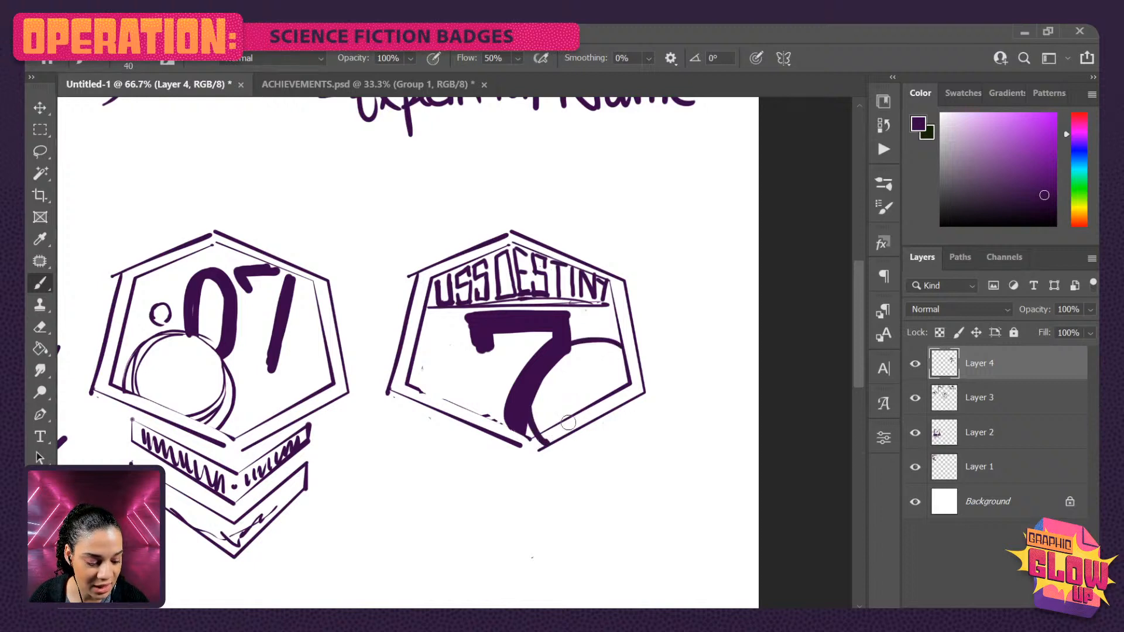
{"action": "key", "text": "ctrl+z"}
{"action": "key", "text": "ctrl+z"}
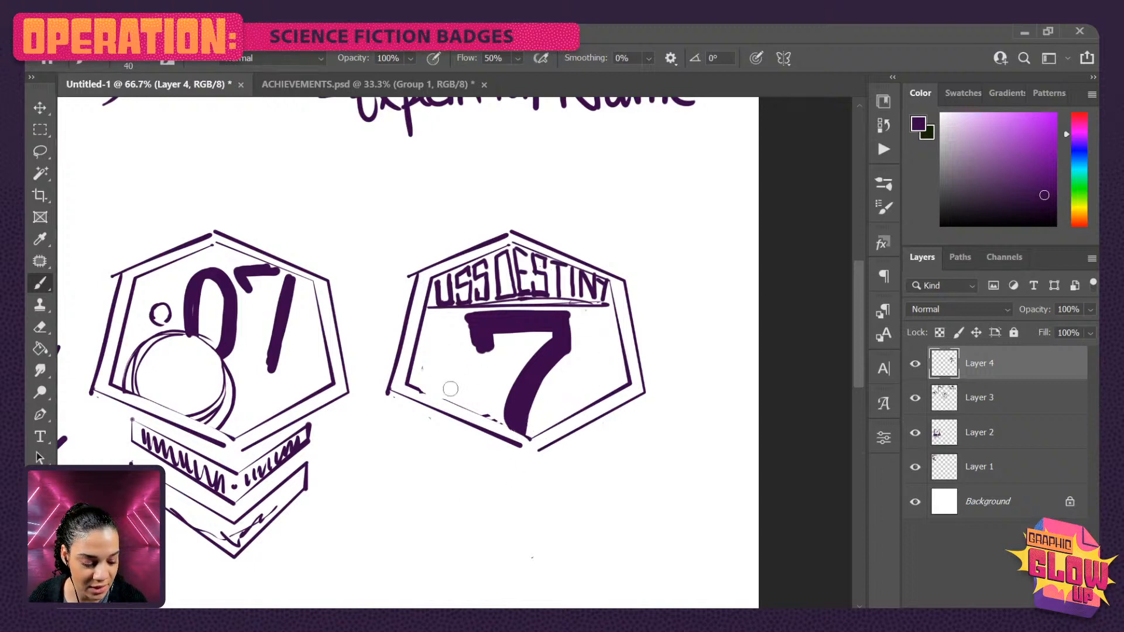
- Try to sketch a domed planet with thick edges behind the stem of the 7
{"action": "mouse_move", "coordinate": [436, 382]}
{"action": "left_mouse_down"}
{"action": "mouse_move", "coordinate": [497, 359]}
{"action": "mouse_move", "coordinate": [559, 392]}
{"action": "mouse_move", "coordinate": [507, 361]}
{"action": "mouse_move", "coordinate": [551, 392]}
{"action": "mouse_move", "coordinate": [554, 427]}
{"action": "left_mouse_up"}
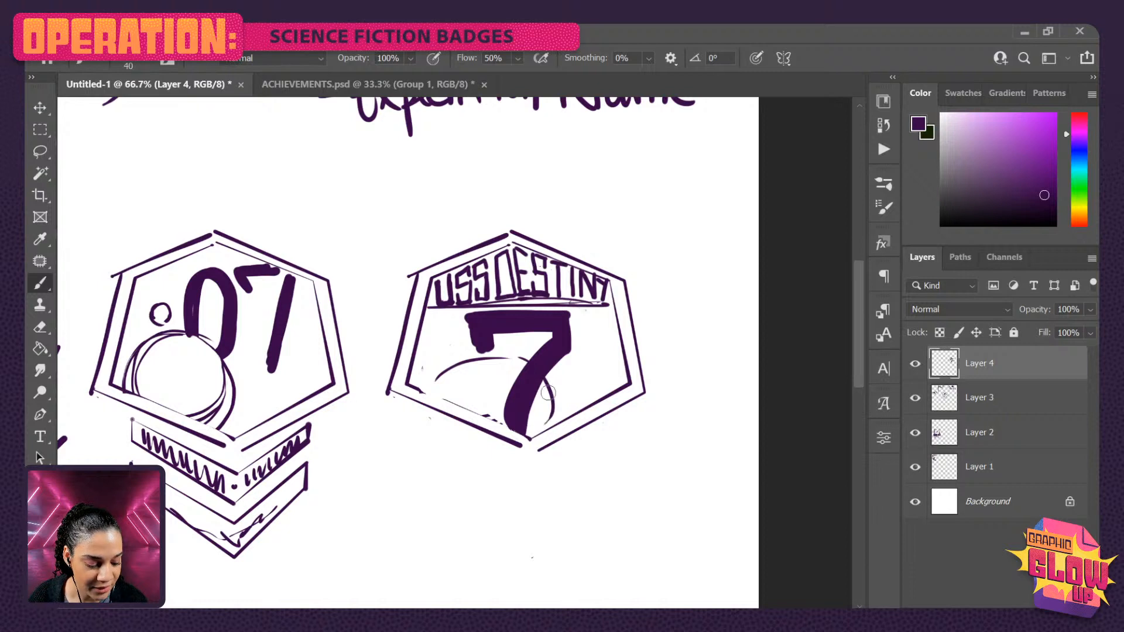
{"action": "mouse_move", "coordinate": [546, 385]}
{"action": "left_mouse_down"}
{"action": "mouse_move", "coordinate": [554, 426]}
{"action": "mouse_move", "coordinate": [504, 353]}
{"action": "left_mouse_up"}
{"action": "left_click_drag", "start_coordinate": [459, 363], "coordinate": [448, 402]}
{"action": "mouse_move", "coordinate": [459, 364]}
{"action": "left_mouse_down"}
{"action": "mouse_move", "coordinate": [521, 366]}
{"action": "mouse_move", "coordinate": [559, 417]}
{"action": "left_mouse_up"}
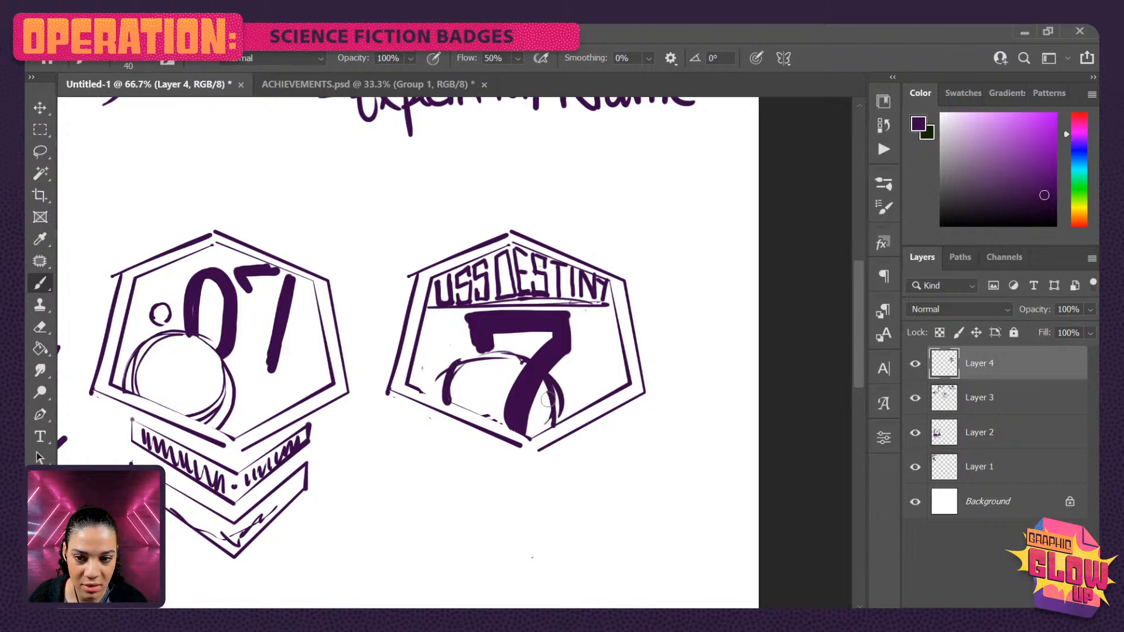
{"action": "mouse_move", "coordinate": [510, 357]}
{"action": "left_mouse_down"}
{"action": "mouse_move", "coordinate": [439, 380]}
{"action": "mouse_move", "coordinate": [455, 373]}
{"action": "mouse_move", "coordinate": [441, 400]}
{"action": "left_mouse_up"}
{"action": "left_click_drag", "start_coordinate": [554, 400], "coordinate": [545, 433]}
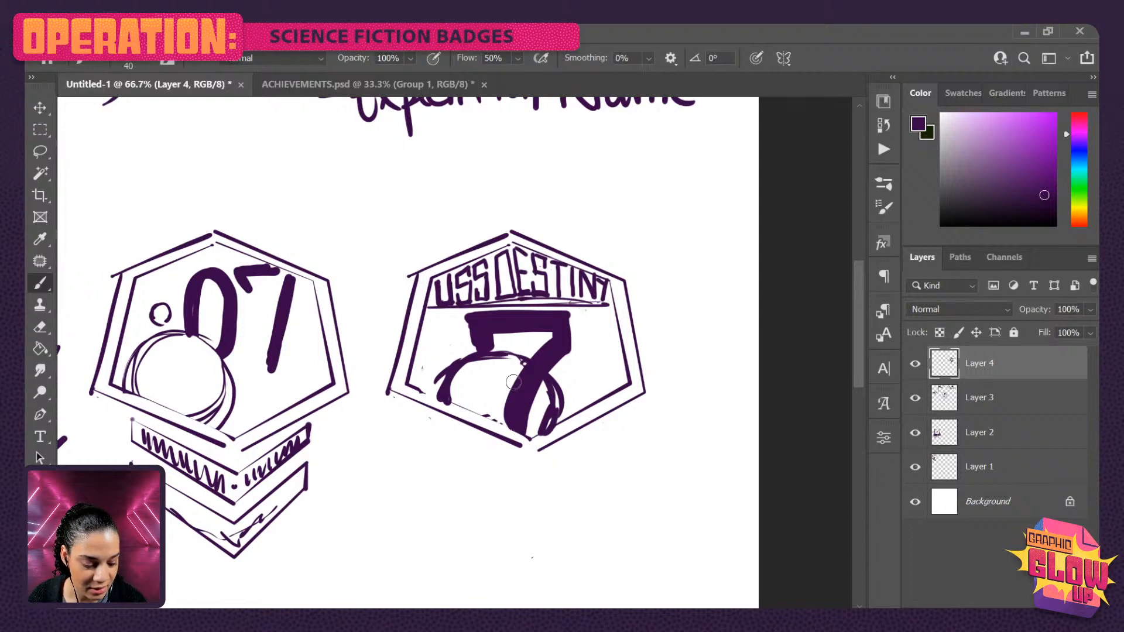
- Undo all the planet strokes drawn around the stem of the 7
{"action": "key", "text": "ctrl+z"}
{"action": "key", "text": "ctrl+z"}
{"action": "key", "text": "ctrl+z"}
{"action": "key", "text": "ctrl+z"}
{"action": "key", "text": "ctrl+z"}
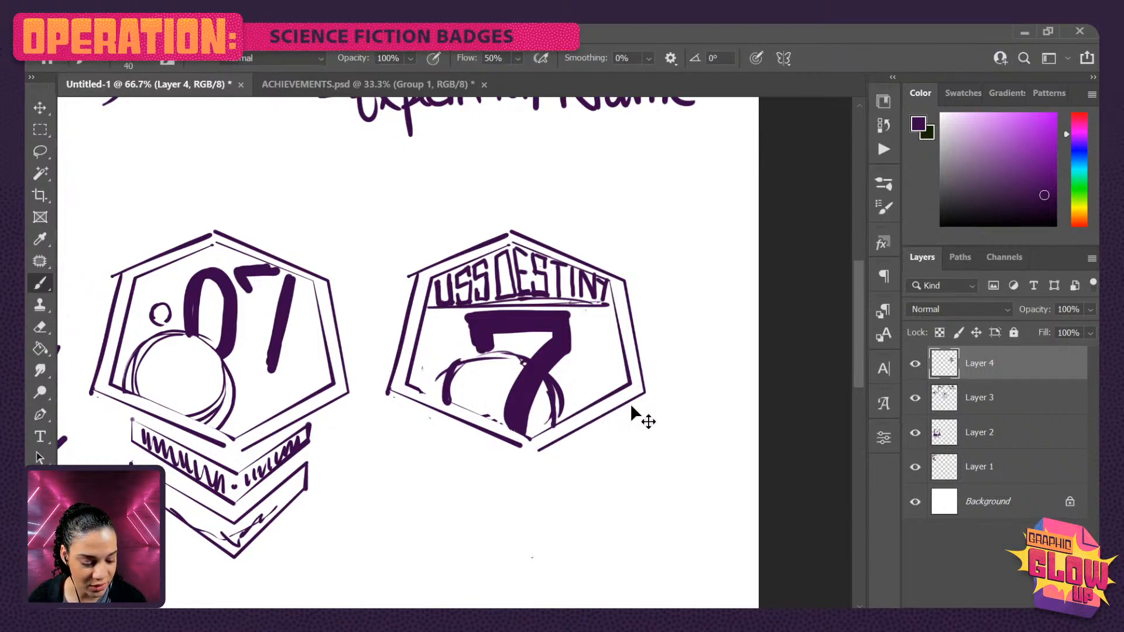
{"action": "key", "text": "ctrl+z"}
{"action": "key", "text": "ctrl+z"}
{"action": "key", "text": "ctrl+z"}
{"action": "key", "text": "ctrl+z"}
{"action": "key", "text": "ctrl+z"}
{"action": "key", "text": "ctrl+z"}
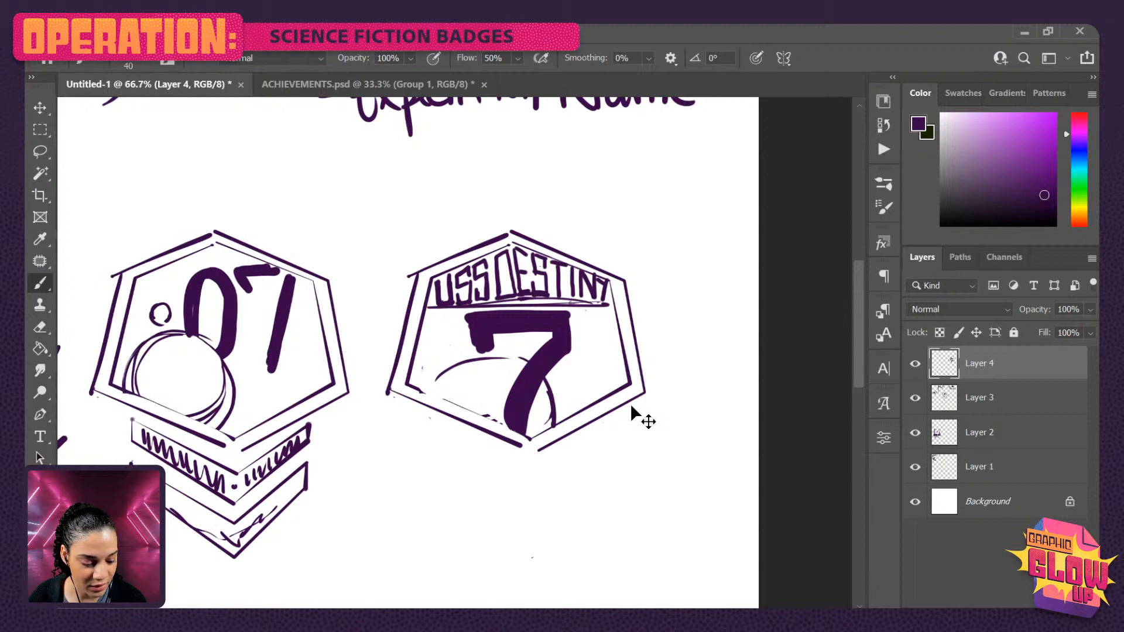
{"action": "key", "text": "ctrl+z"}
- Create a new layer and draw a planet circle on it in the empty space below the USS DESTINY badge
{"action": "key", "text": "ctrl+shift+n"}
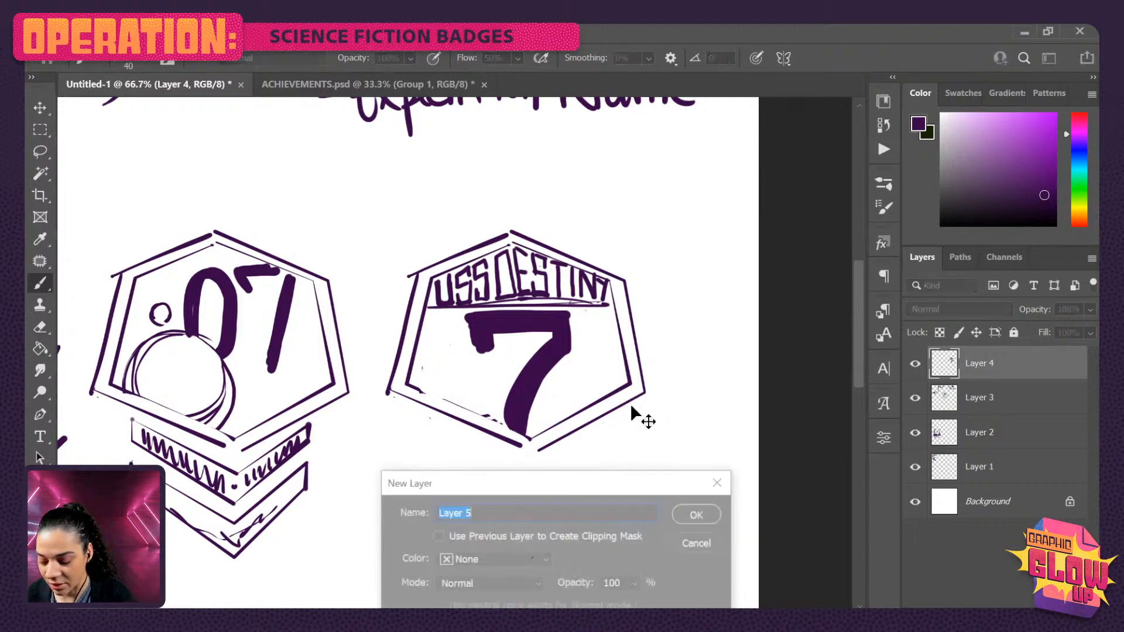
{"action": "key", "text": "Return"}
{"action": "mouse_move", "coordinate": [408, 536]}
{"action": "left_mouse_down"}
{"action": "mouse_move", "coordinate": [465, 559]}
{"action": "mouse_move", "coordinate": [432, 468]}
{"action": "mouse_move", "coordinate": [410, 547]}
{"action": "left_mouse_up"}
{"action": "left_click_drag", "start_coordinate": [426, 475], "coordinate": [420, 554]}
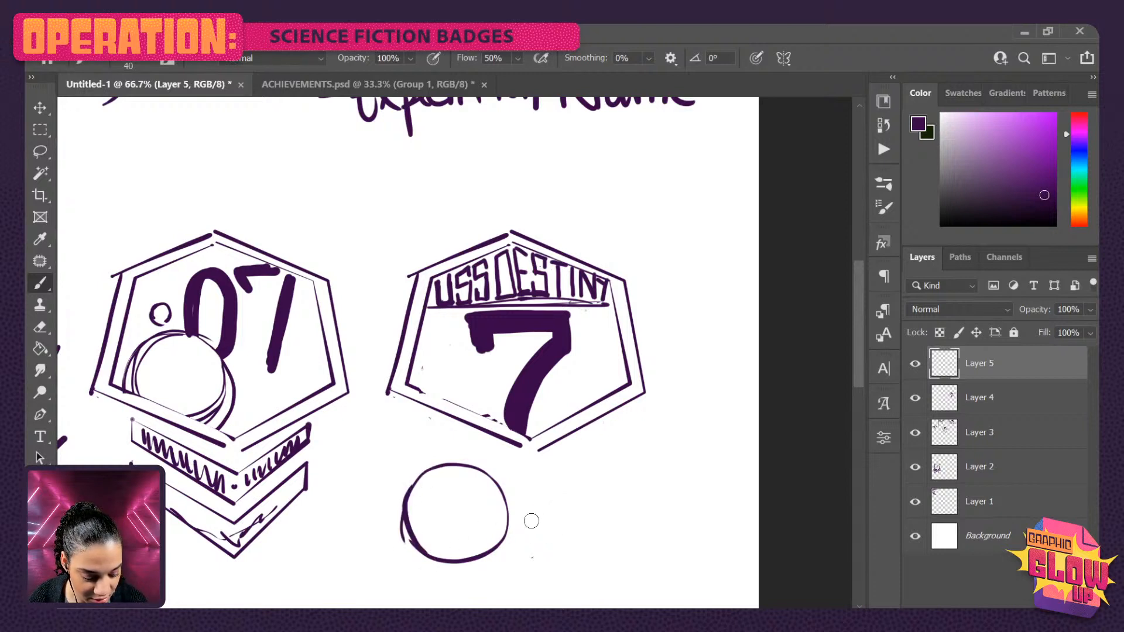
- Enlarge the planet circle to about 133% and move it over the badge's lower left edge, overlapping the stem of the 7
{"action": "key", "text": "ctrl+t"}
{"action": "left_click_drag", "start_coordinate": [464, 521], "coordinate": [479, 401]}
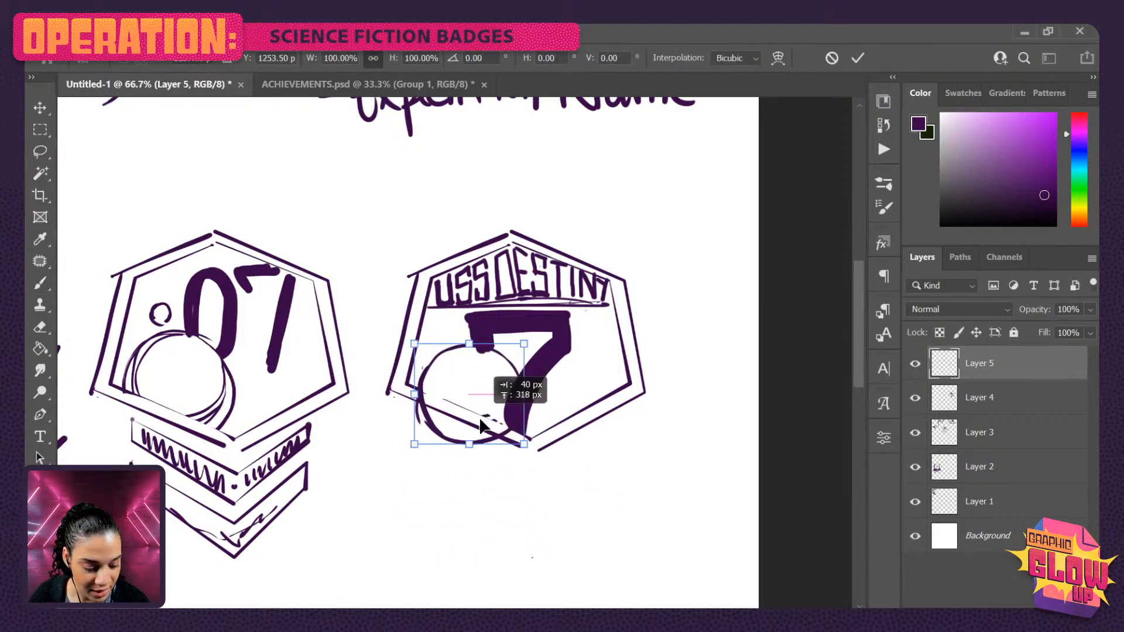
{"action": "left_click_drag", "start_coordinate": [524, 343], "coordinate": [544, 326]}
{"action": "left_click_drag", "start_coordinate": [501, 411], "coordinate": [524, 430]}
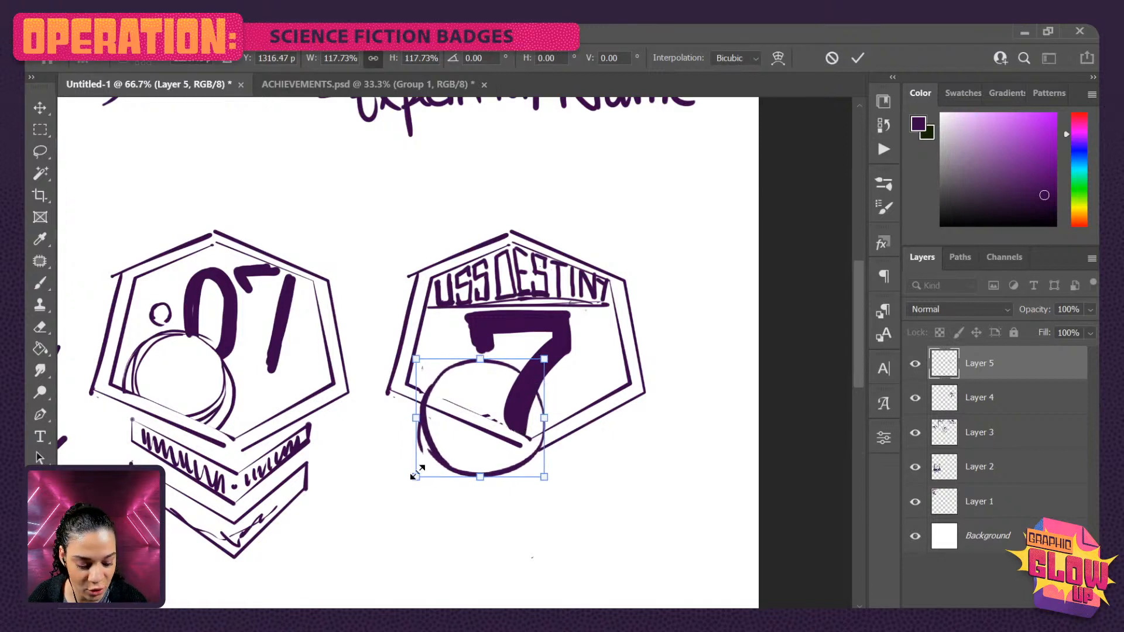
{"action": "left_click_drag", "start_coordinate": [415, 477], "coordinate": [404, 492]}
{"action": "mouse_move", "coordinate": [519, 417]}
{"action": "left_mouse_down"}
{"action": "mouse_move", "coordinate": [520, 399]}
{"action": "mouse_move", "coordinate": [515, 420]}
{"action": "left_mouse_up"}
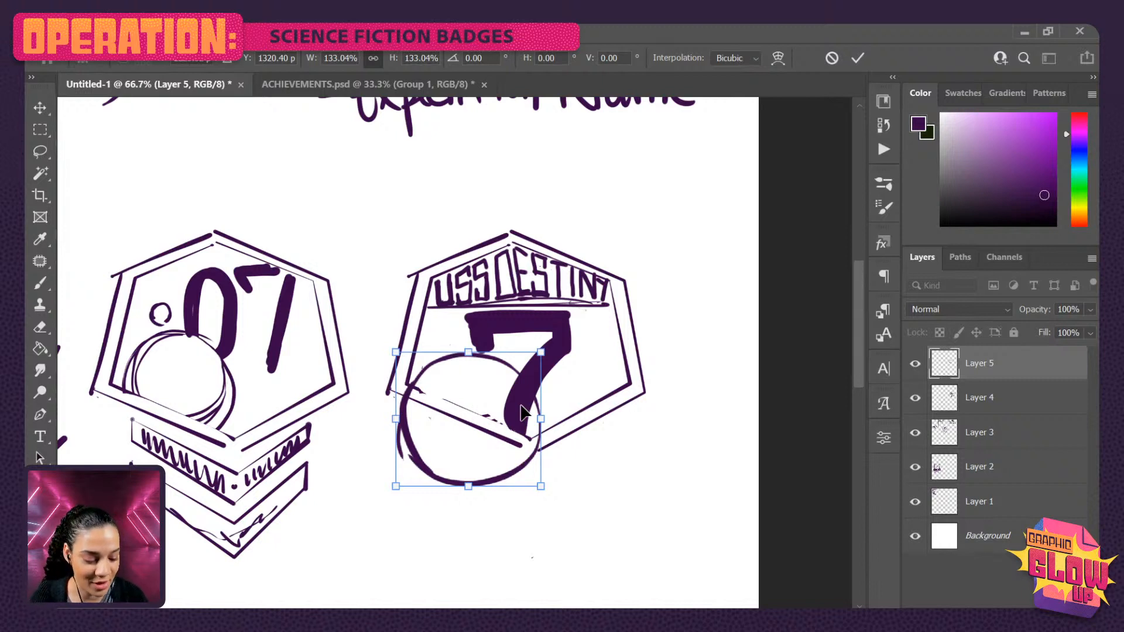
{"action": "left_click_drag", "start_coordinate": [510, 433], "coordinate": [527, 441]}
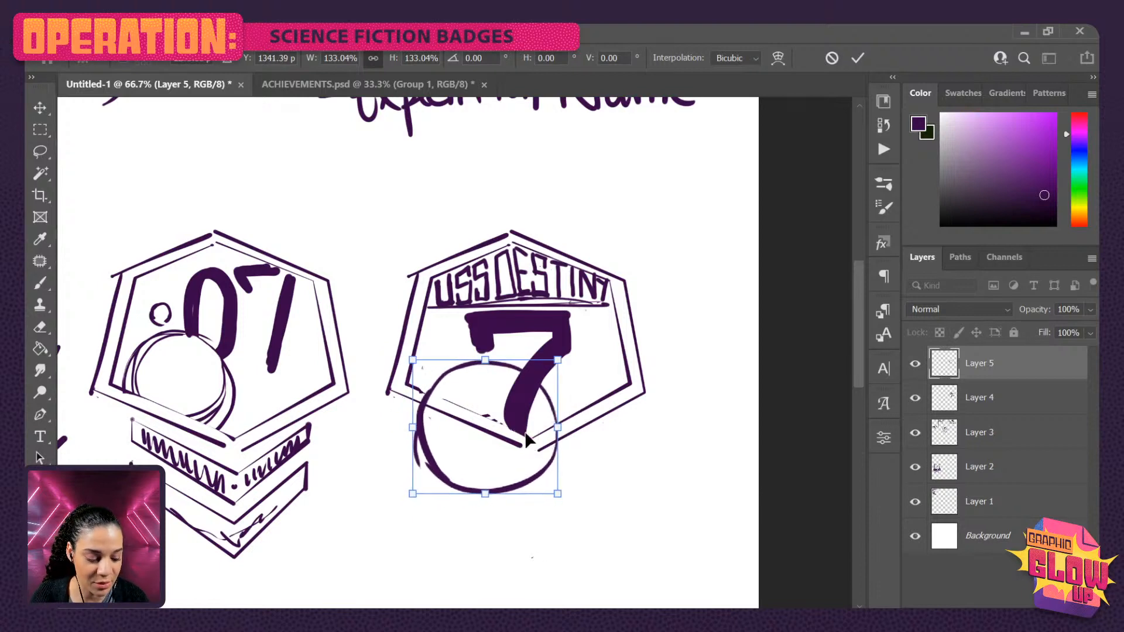
{"action": "key", "text": "Return"}
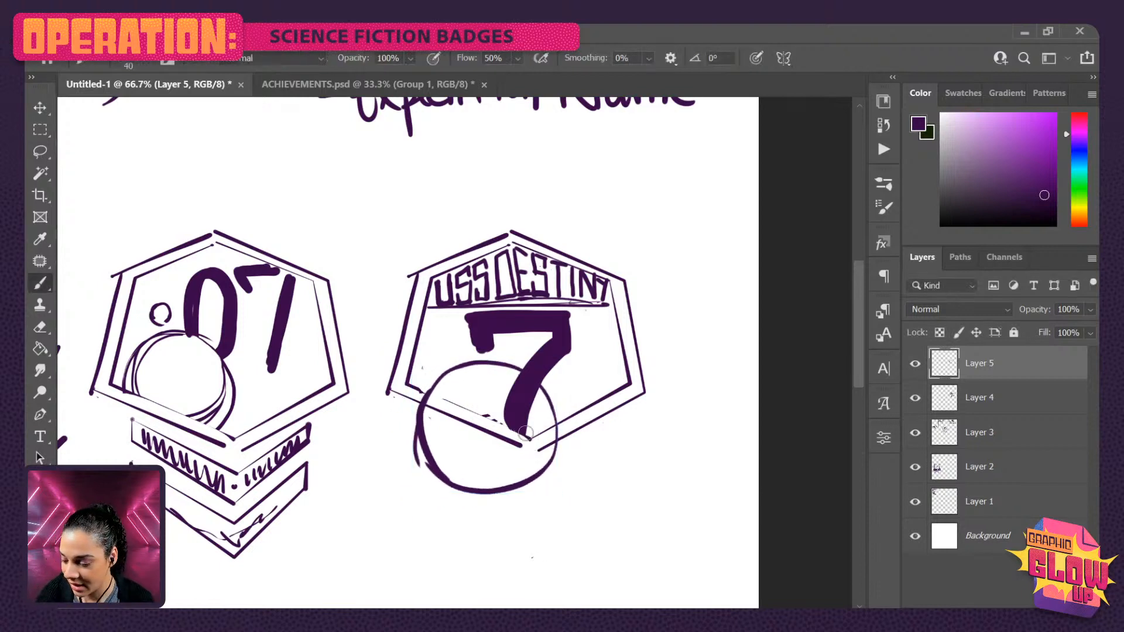
- Duplicate the planet circle, scale the copy to about 28% and place it on the large circle's upper left edge as a moon
{"action": "key", "text": "e"}
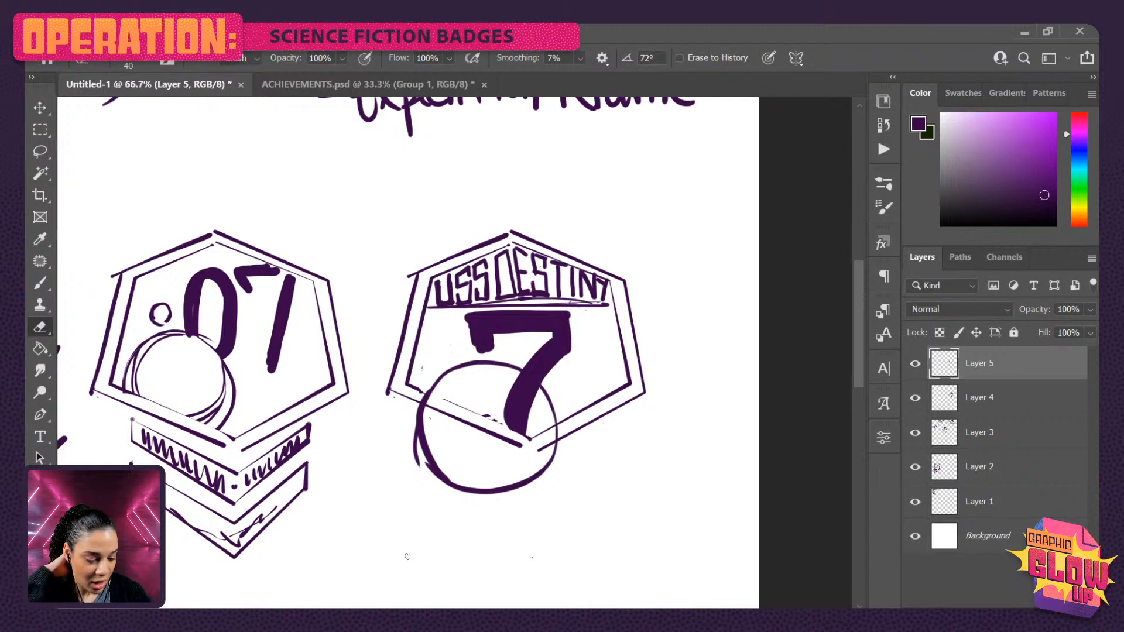
{"action": "key", "text": "ctrl+j"}
{"action": "key", "text": "ctrl+t"}
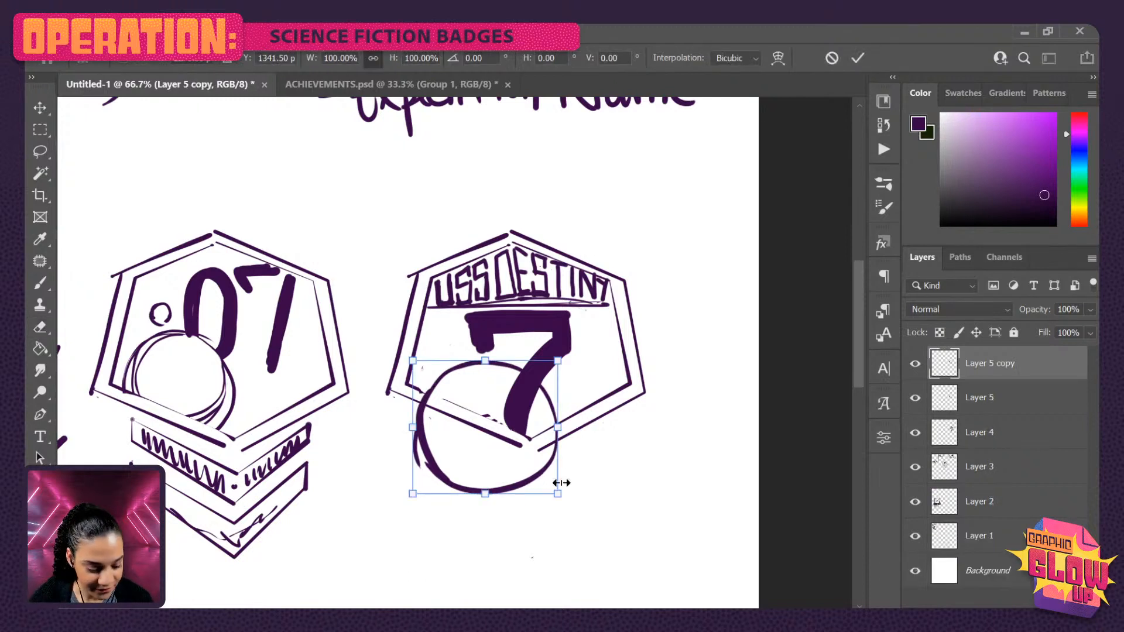
{"action": "left_click_drag", "start_coordinate": [557, 486], "coordinate": [449, 379]}
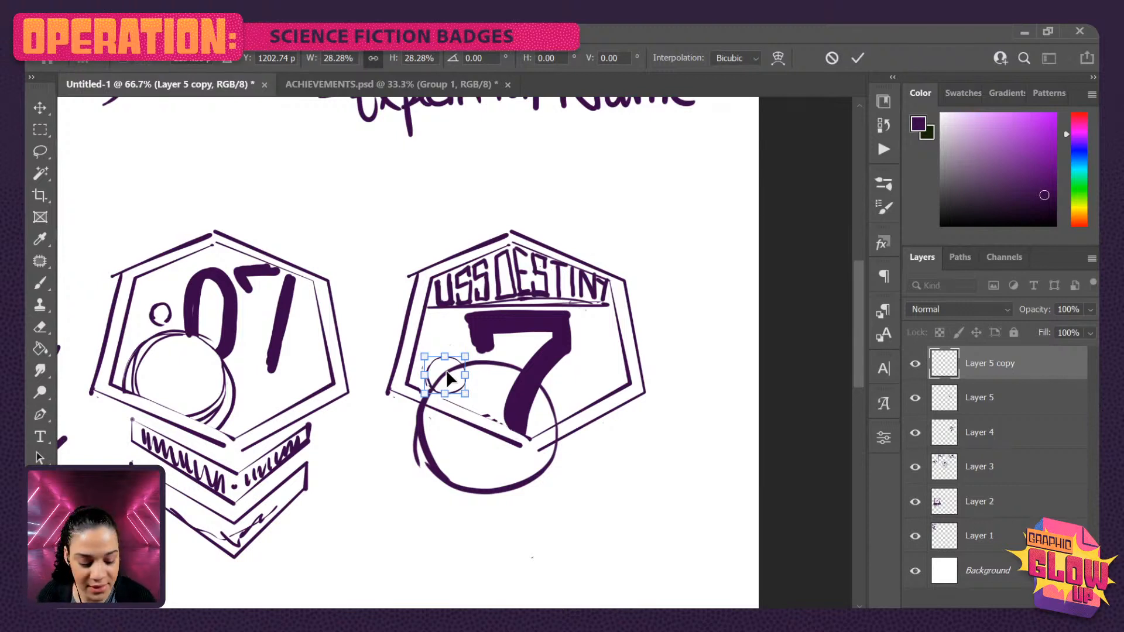
{"action": "key", "text": "Return"}
{"action": "key", "text": "e"}
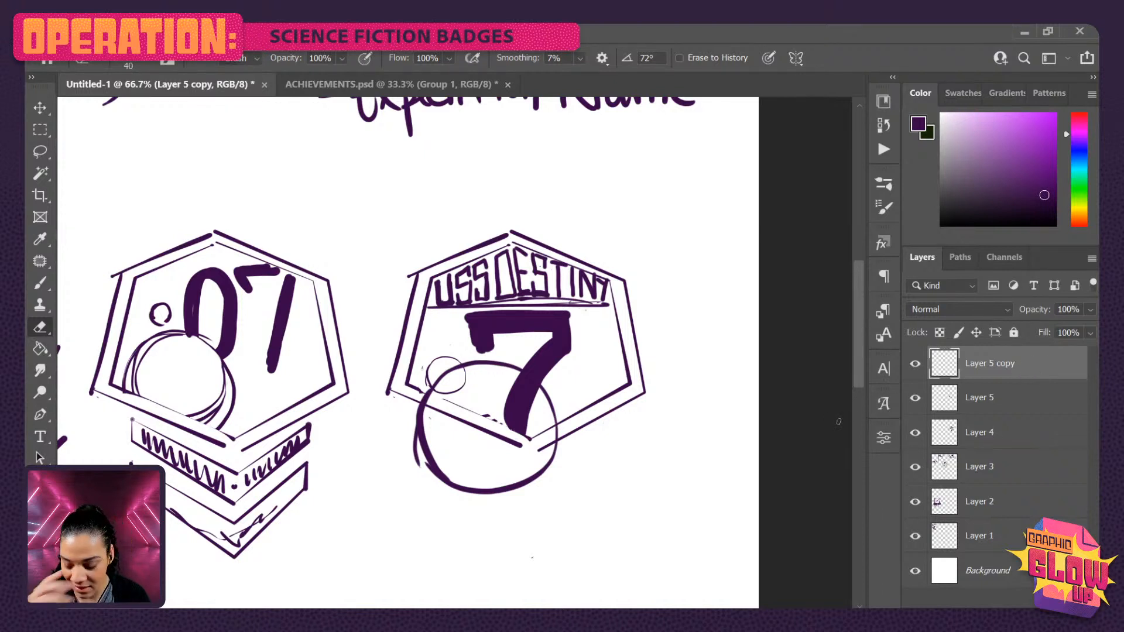
- Paint a thick horizontal bar in the empty space below the USS DESTINY badge as the top of a new 7
{"action": "key", "text": "ctrl+minus"}
{"action": "key", "text": "ctrl+minus"}
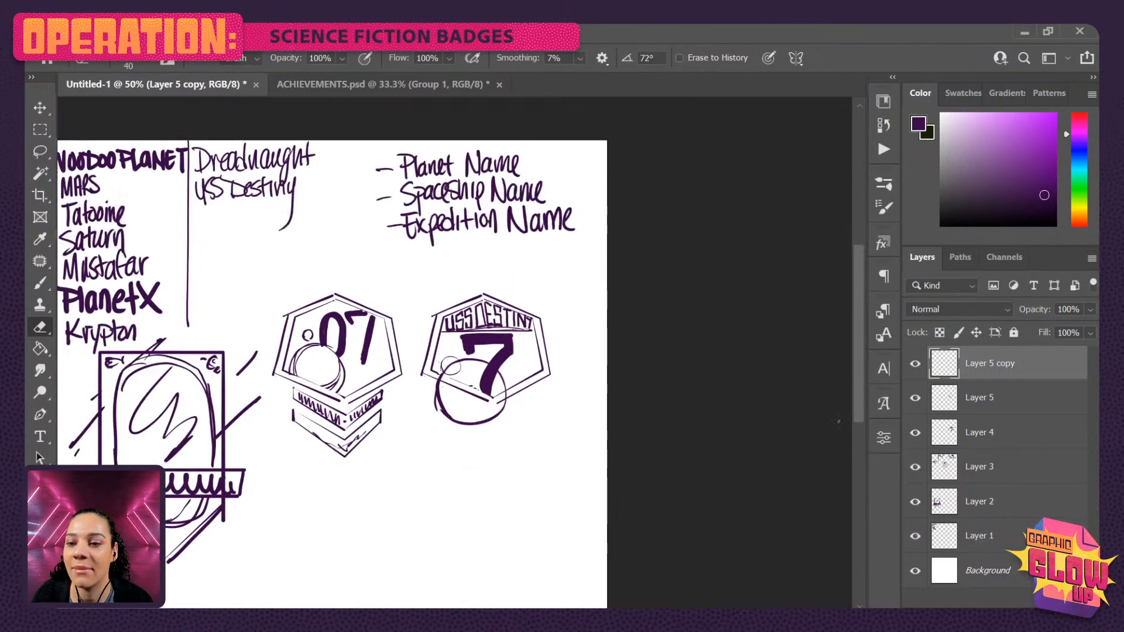
{"action": "key", "text": "ctrl+plus"}
{"action": "key", "text": "ctrl+plus"}
{"action": "left_click_drag", "start_coordinate": [494, 514], "coordinate": [558, 335]}
{"action": "key", "text": "bracketright"}
{"action": "key", "text": "bracketright"}
{"action": "key", "text": "bracketright"}
{"action": "key", "text": "bracketright"}
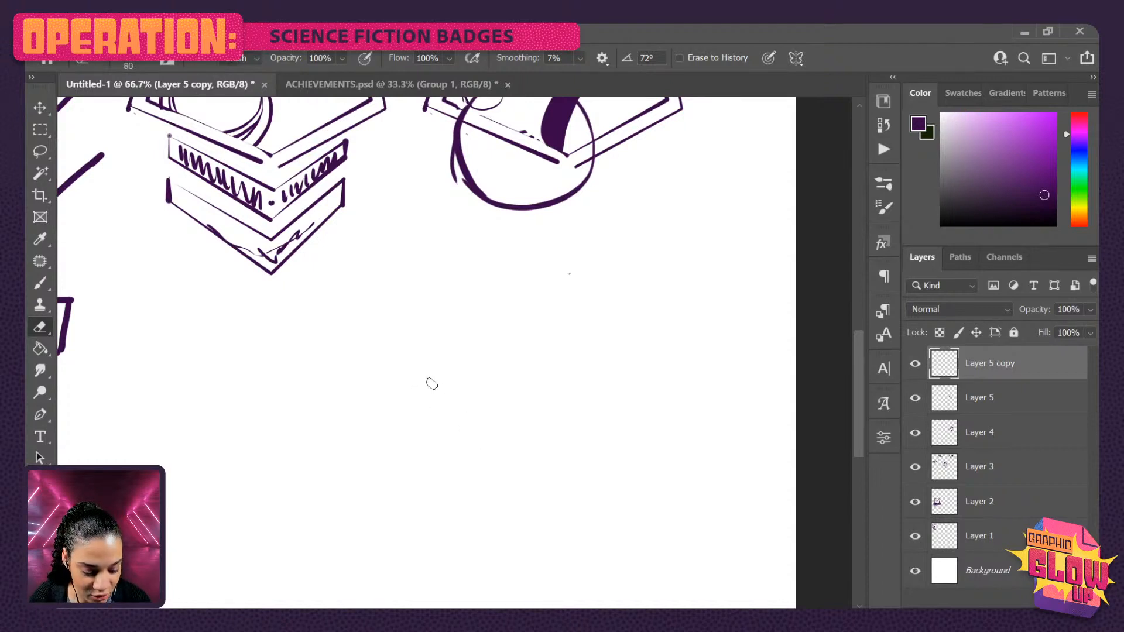
{"action": "key", "text": "b"}
{"action": "mouse_move", "coordinate": [419, 356]}
{"action": "left_mouse_down"}
{"action": "mouse_move", "coordinate": [438, 369]}
{"action": "mouse_move", "coordinate": [428, 364]}
{"action": "mouse_move", "coordinate": [551, 343]}
{"action": "left_mouse_up"}
{"action": "key", "text": "ctrl+z"}
{"action": "left_click_drag", "start_coordinate": [419, 348], "coordinate": [559, 350]}
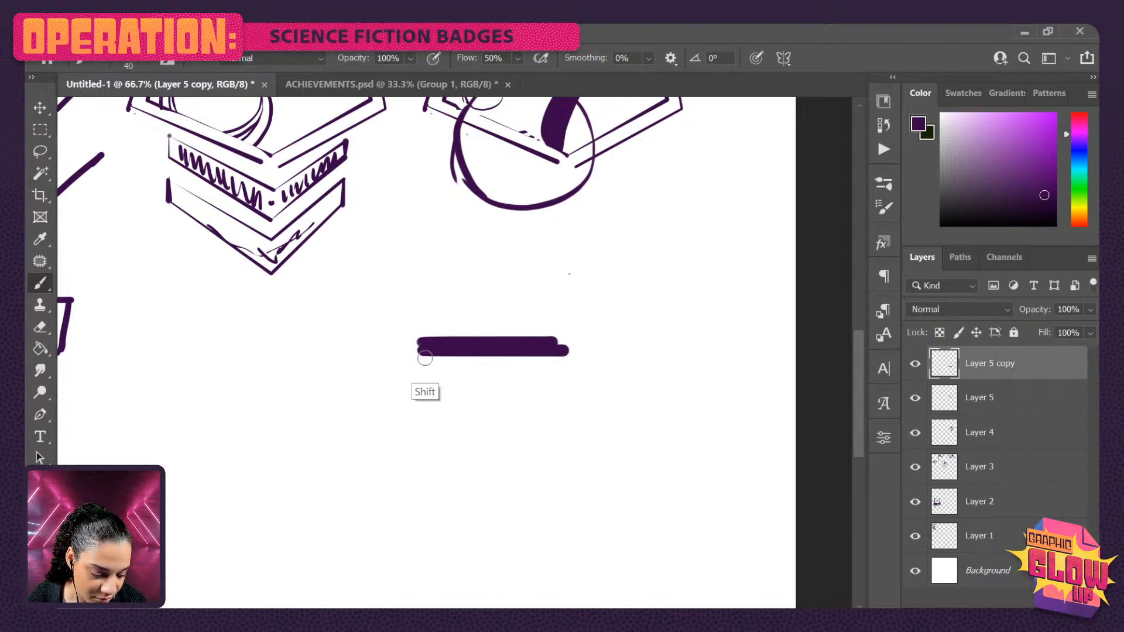
{"action": "left_click_drag", "start_coordinate": [419, 351], "coordinate": [548, 359]}
- Erase the rounded ends of the bar to make both ends straight
{"action": "key", "text": "e"}
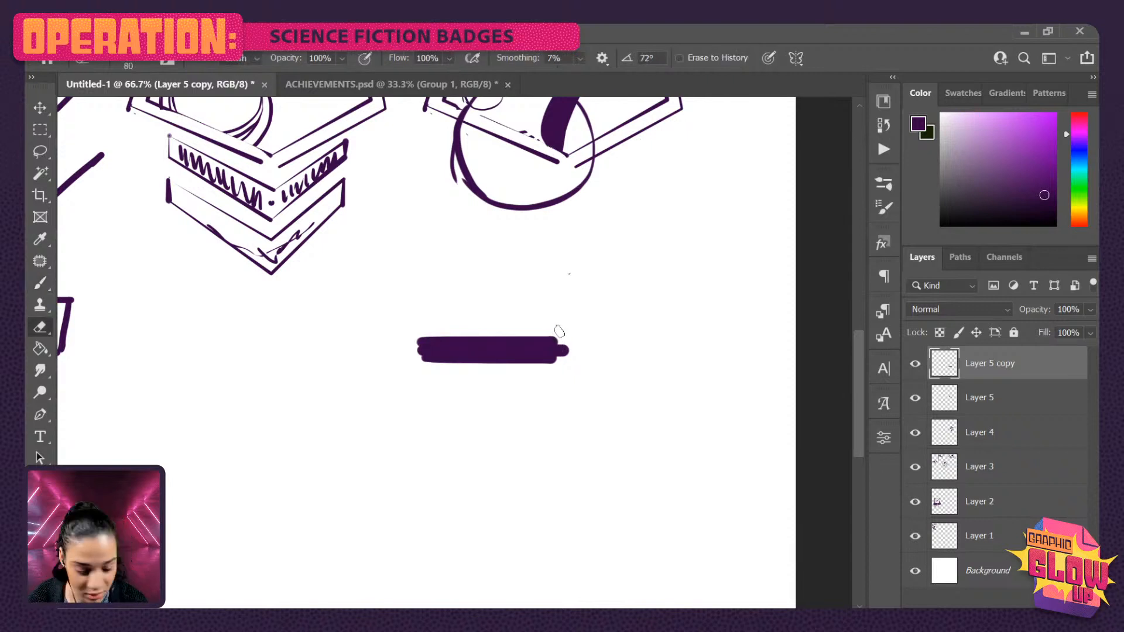
{"action": "left_click_drag", "start_coordinate": [557, 329], "coordinate": [566, 368]}
{"action": "left_click_drag", "start_coordinate": [419, 350], "coordinate": [421, 364]}
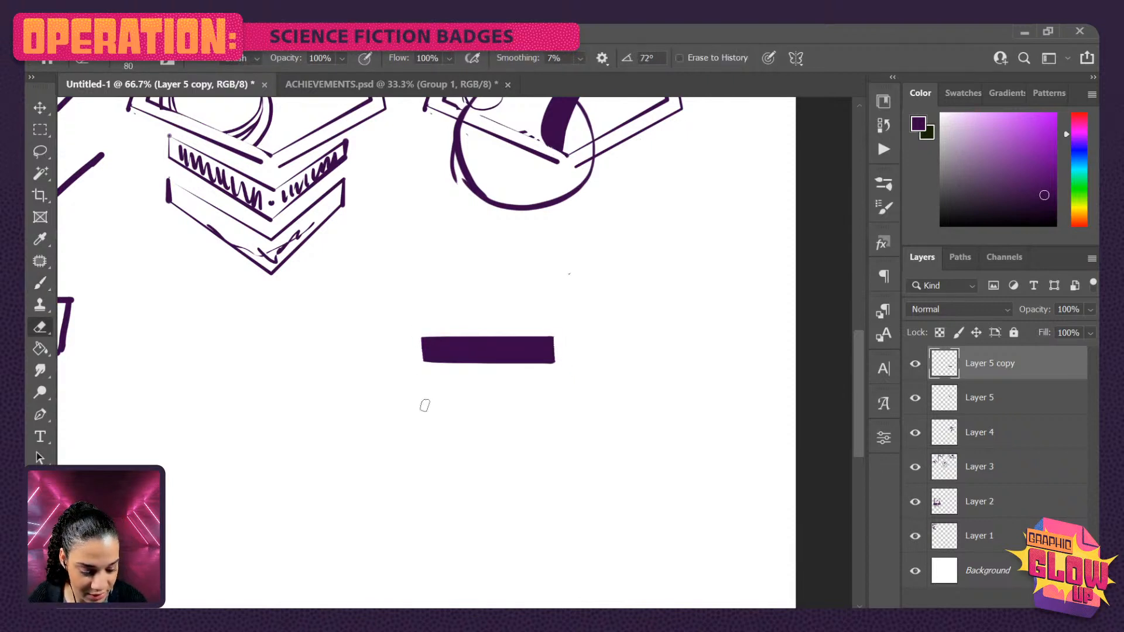
- Paint a short drop at the bar's right end and a thick stem curving down to the left to form the 7
{"action": "key", "text": "b"}
{"action": "mouse_move", "coordinate": [546, 345]}
{"action": "left_mouse_down"}
{"action": "mouse_move", "coordinate": [552, 375]}
{"action": "mouse_move", "coordinate": [542, 351]}
{"action": "left_mouse_up"}
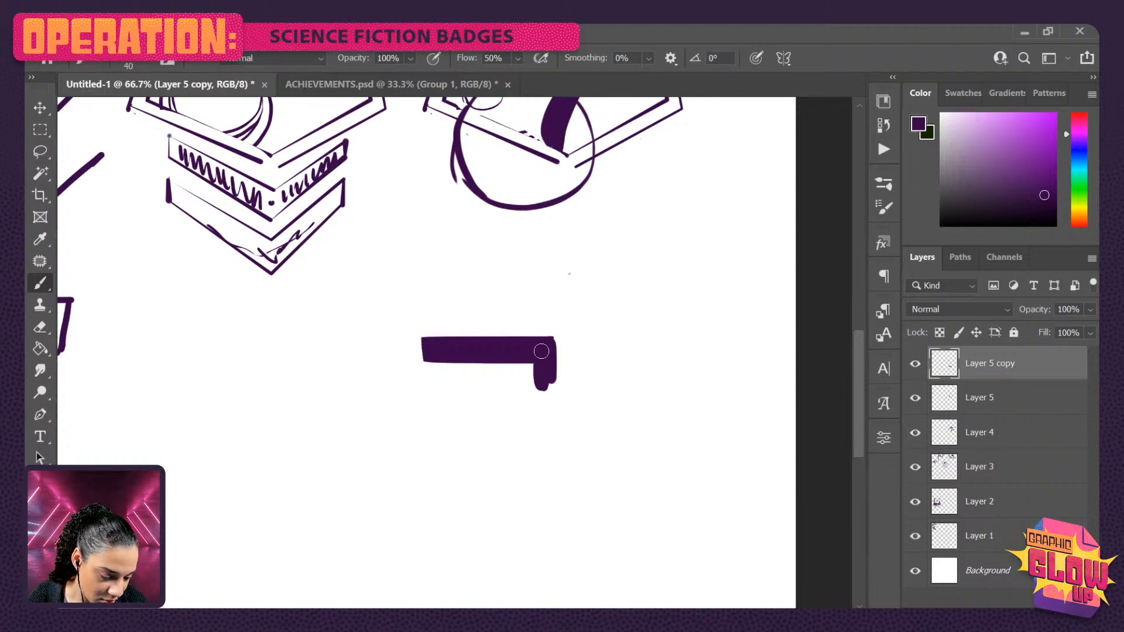
{"action": "left_click_drag", "start_coordinate": [545, 381], "coordinate": [441, 520]}
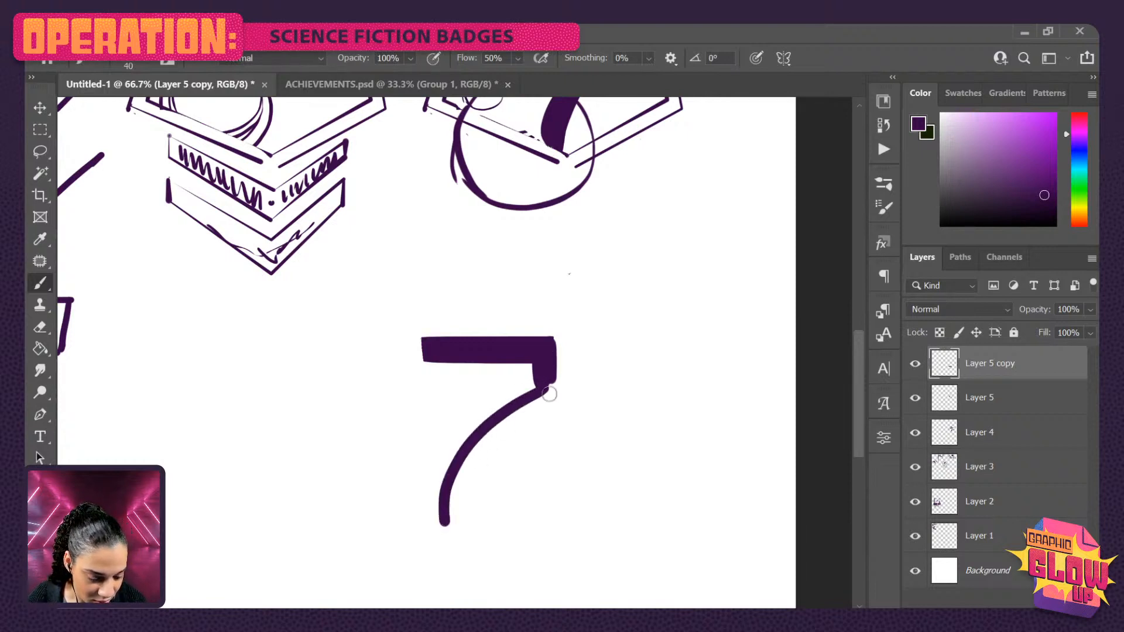
{"action": "key", "text": "ctrl+z"}
{"action": "mouse_move", "coordinate": [545, 384]}
{"action": "left_mouse_down"}
{"action": "mouse_move", "coordinate": [495, 420]}
{"action": "mouse_move", "coordinate": [462, 514]}
{"action": "left_mouse_up"}
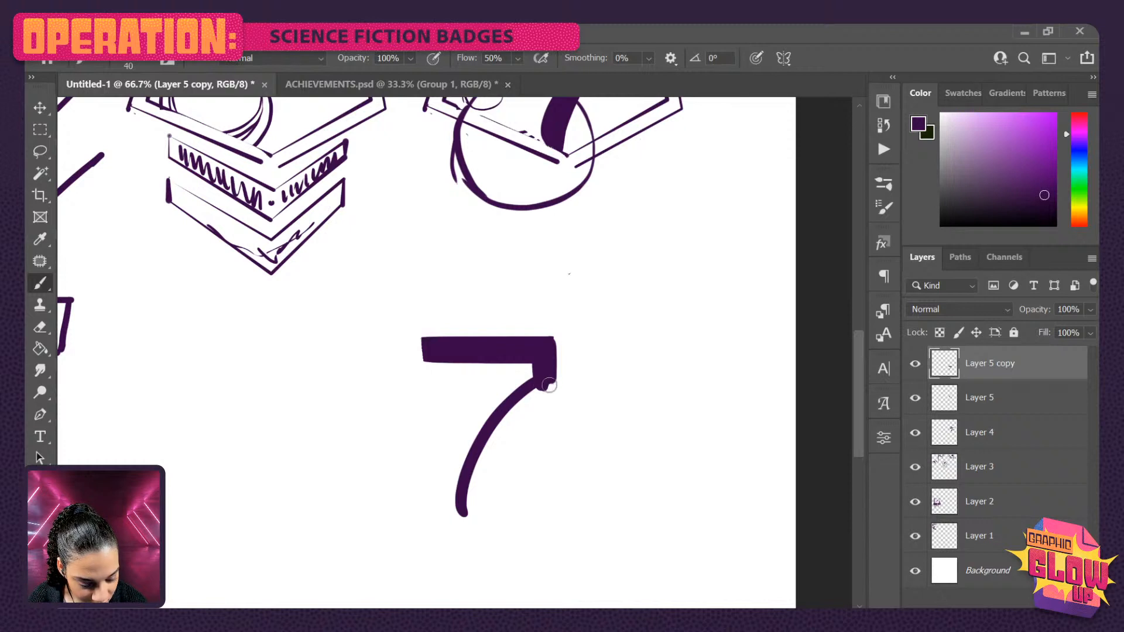
{"action": "mouse_move", "coordinate": [550, 385]}
{"action": "left_mouse_down"}
{"action": "mouse_move", "coordinate": [470, 493]}
{"action": "mouse_move", "coordinate": [546, 393]}
{"action": "mouse_move", "coordinate": [537, 378]}
{"action": "mouse_move", "coordinate": [467, 444]}
{"action": "mouse_move", "coordinate": [478, 465]}
{"action": "mouse_move", "coordinate": [462, 524]}
{"action": "left_mouse_up"}
- Add a short serif under the bar's left end and thicken the corner where the bar meets the stem
{"action": "mouse_move", "coordinate": [429, 354]}
{"action": "left_mouse_down"}
{"action": "mouse_move", "coordinate": [433, 383]}
{"action": "mouse_move", "coordinate": [440, 359]}
{"action": "mouse_move", "coordinate": [449, 387]}
{"action": "left_mouse_up"}
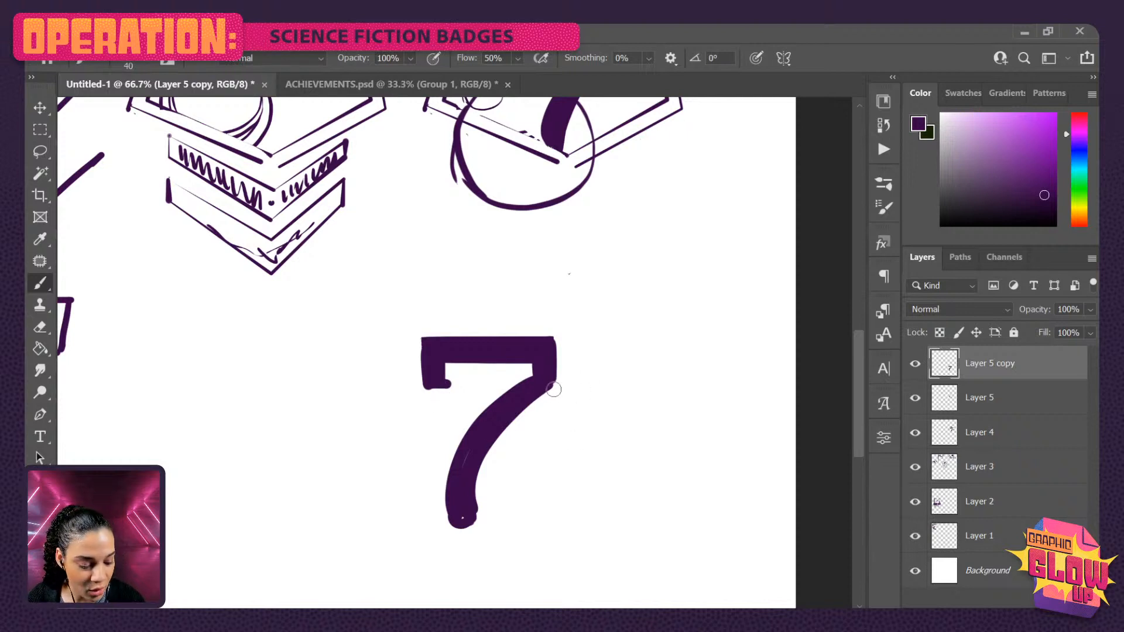
{"action": "left_click_drag", "start_coordinate": [554, 389], "coordinate": [489, 453]}
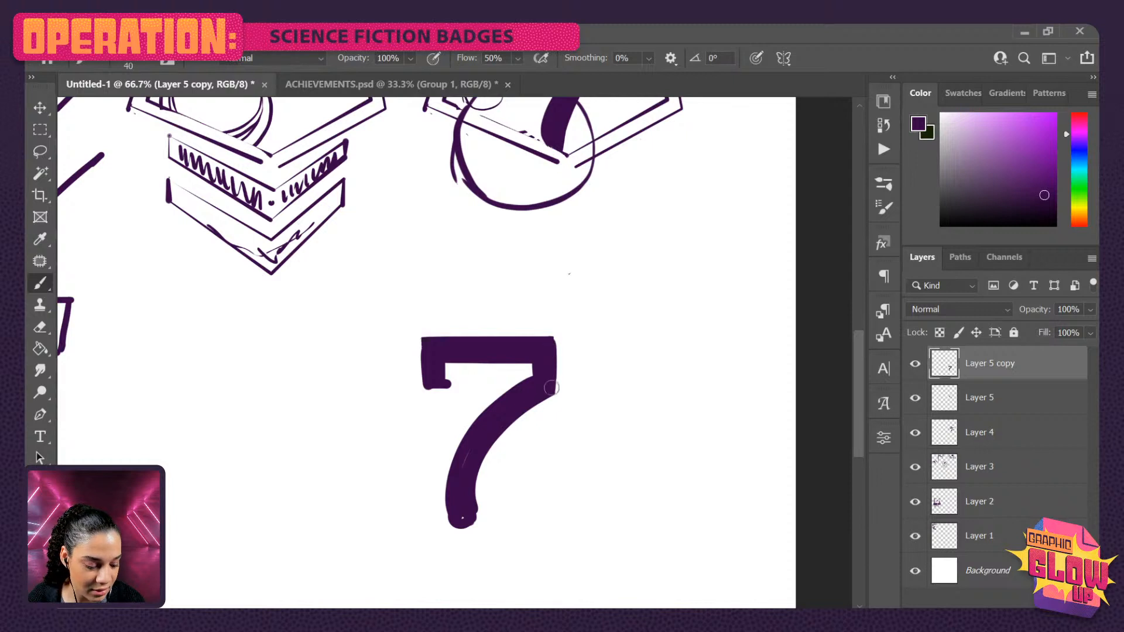
{"action": "mouse_move", "coordinate": [532, 358]}
{"action": "left_mouse_down"}
{"action": "mouse_move", "coordinate": [534, 389]}
{"action": "mouse_move", "coordinate": [552, 345]}
{"action": "mouse_move", "coordinate": [555, 393]}
{"action": "left_mouse_up"}
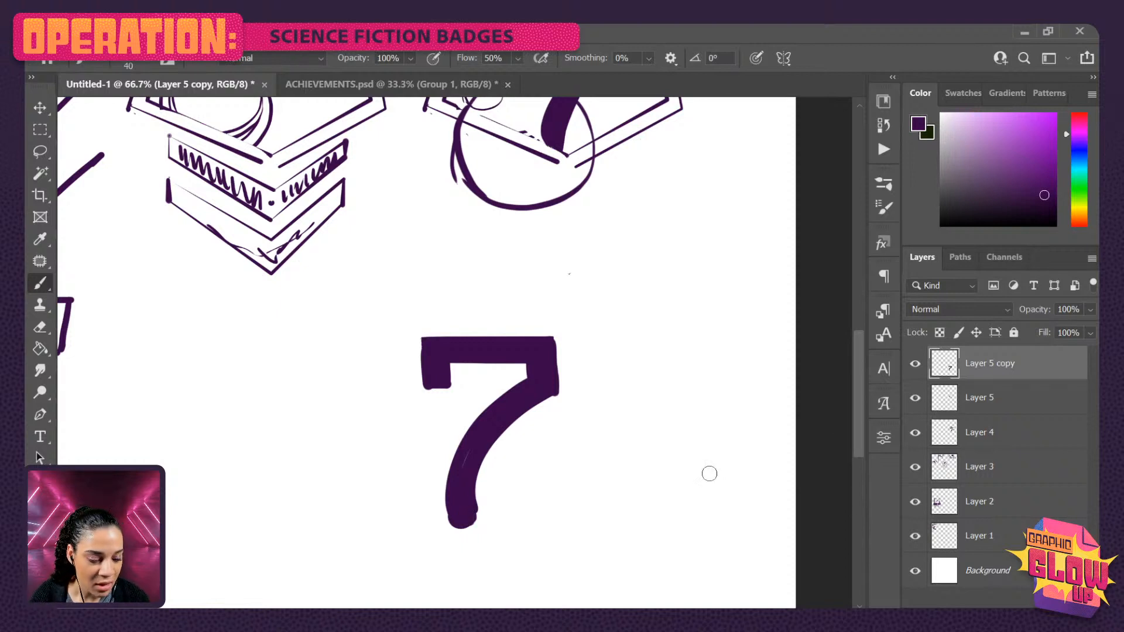
- Duplicate the large planet circle on Layer 5 and move the copy behind the new 7's stem, its upper edge touching the serif
{"action": "left_click", "coordinate": [1021, 411]}
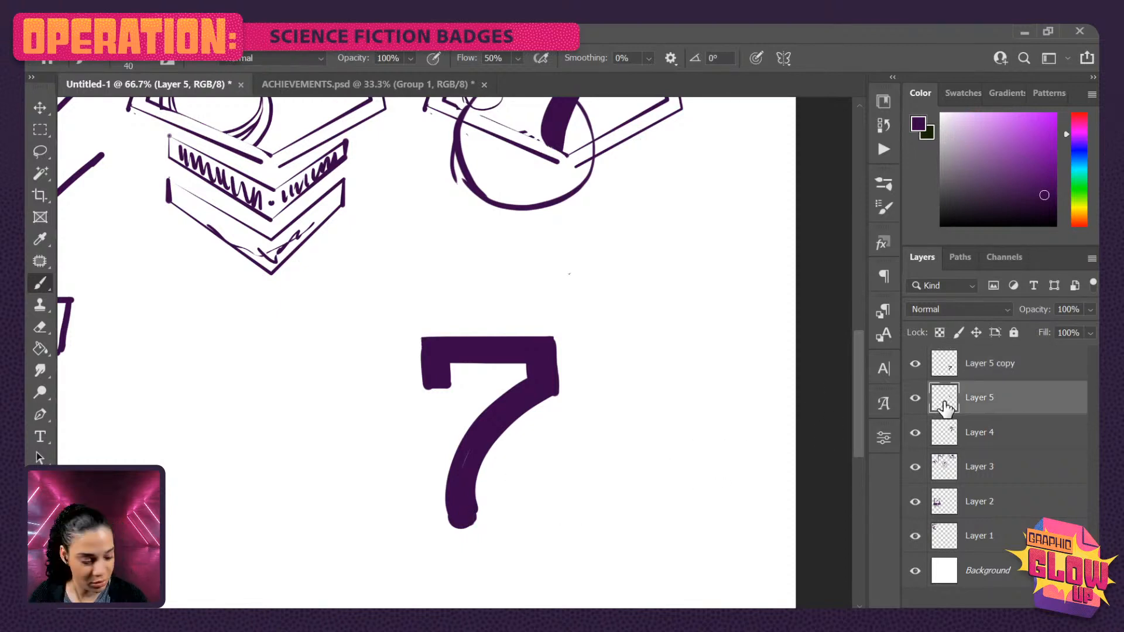
{"action": "left_click", "coordinate": [916, 399]}
{"action": "left_click", "coordinate": [917, 398]}
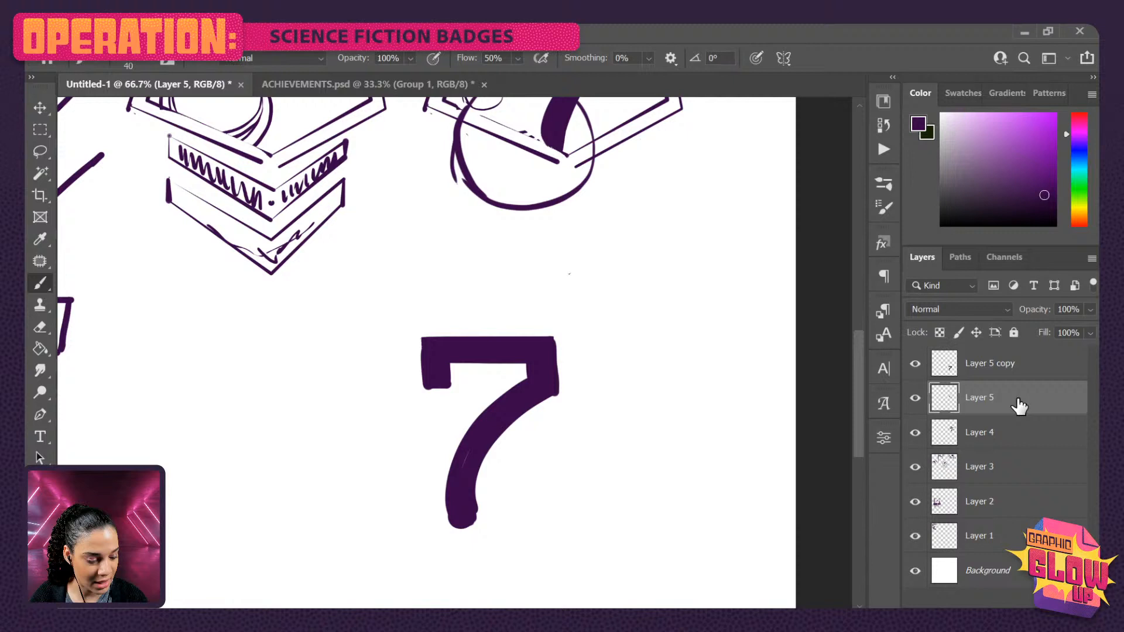
{"action": "left_click", "coordinate": [917, 398]}
{"action": "left_click", "coordinate": [916, 398]}
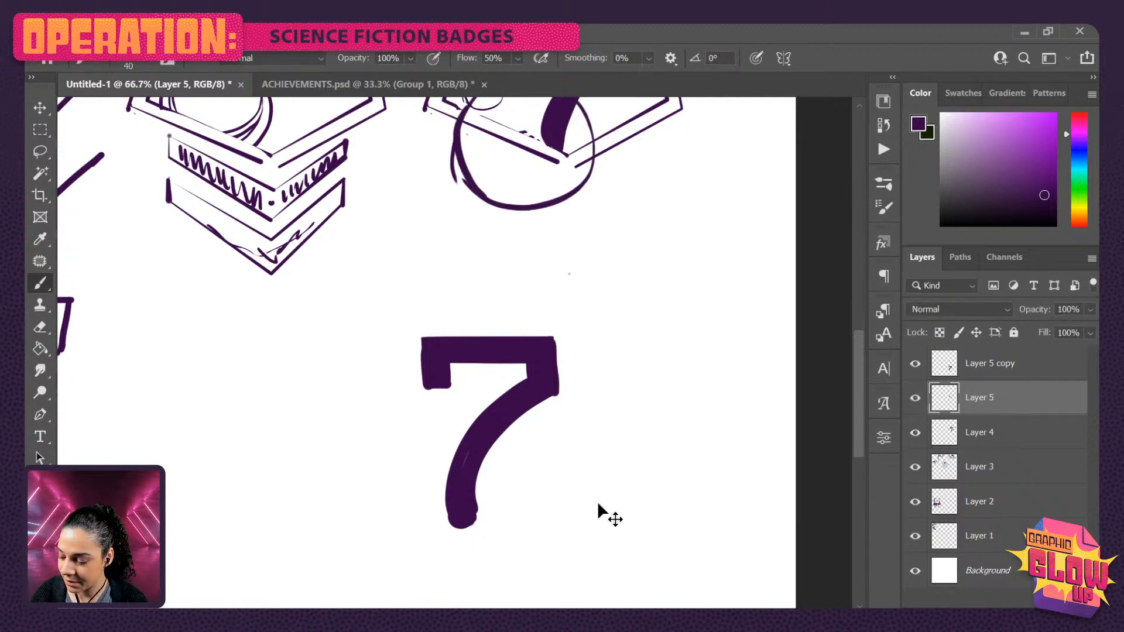
{"action": "key", "text": "ctrl+j"}
{"action": "key", "text": "ctrl+t"}
{"action": "left_click_drag", "start_coordinate": [544, 170], "coordinate": [472, 486]}
{"action": "left_click_drag", "start_coordinate": [619, 436], "coordinate": [629, 361]}
{"action": "left_click_drag", "start_coordinate": [459, 400], "coordinate": [458, 369]}
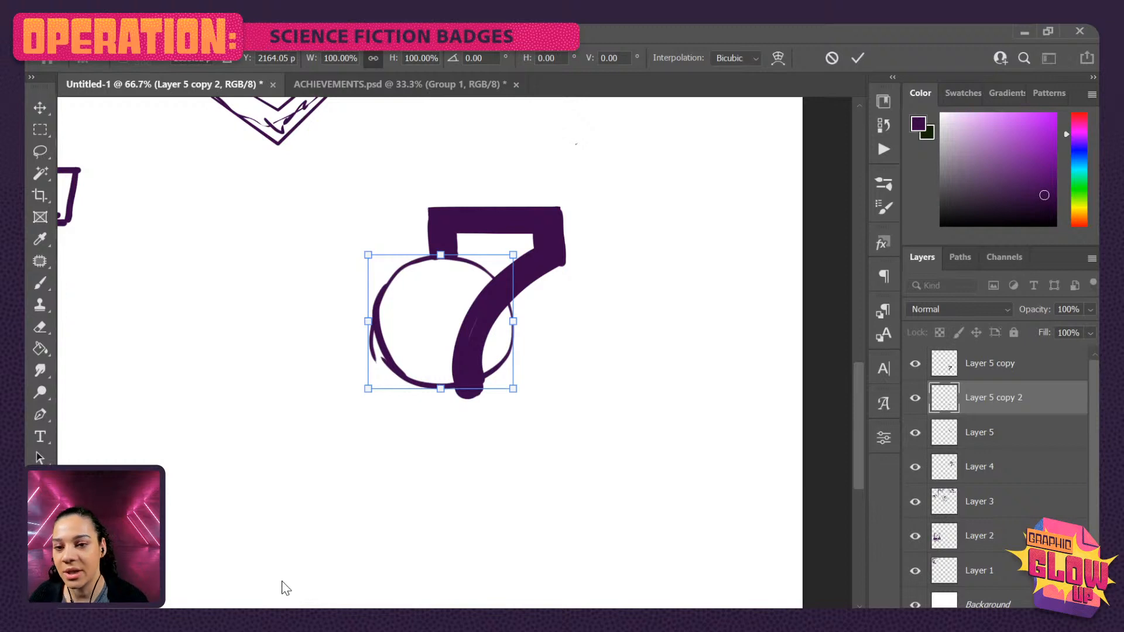
{"action": "key", "text": "Return"}
- Draw a bright red arrow with a size 15 brush, pointing at the spot where the circle touches the 7's serif
{"action": "key", "text": "b"}
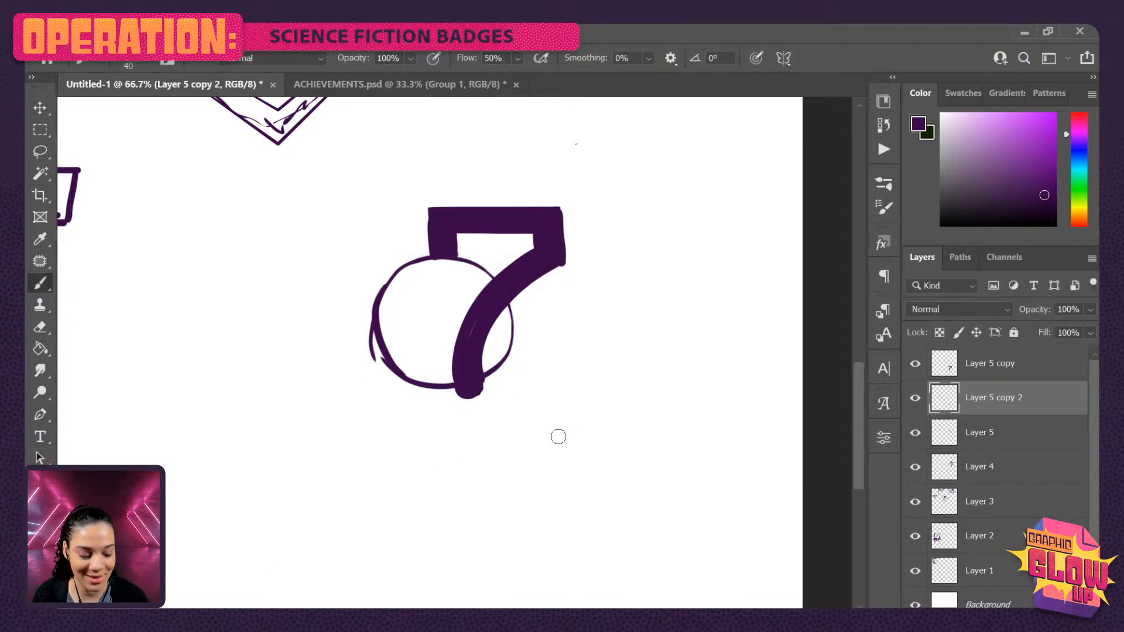
{"action": "left_click", "coordinate": [1079, 115]}
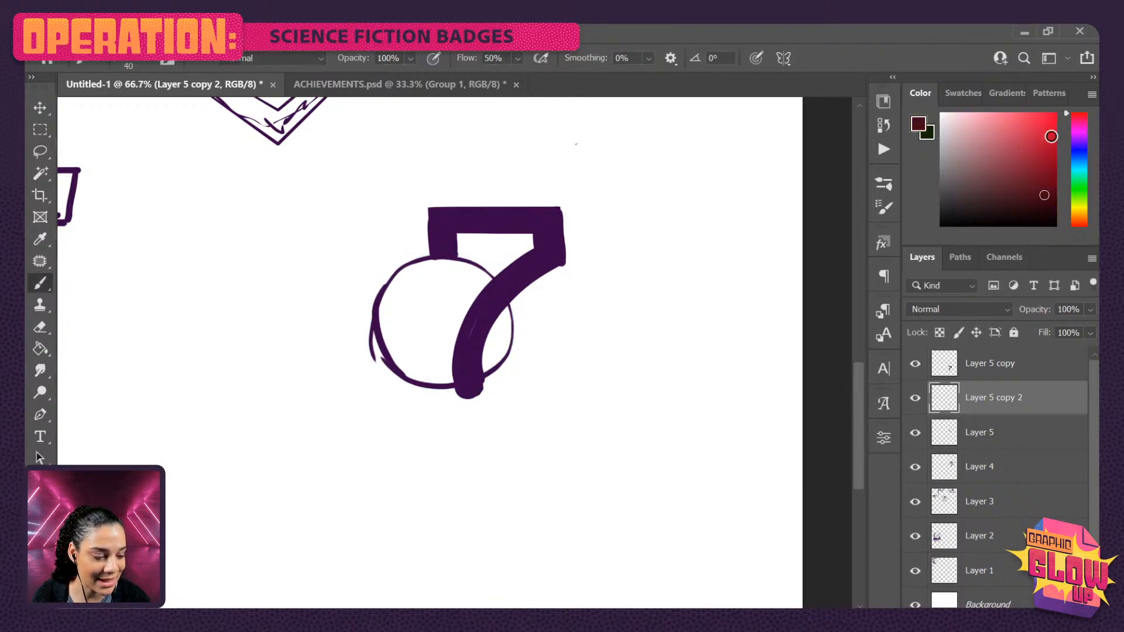
{"action": "left_click", "coordinate": [1052, 136]}
{"action": "key", "text": "ctrl+1"}
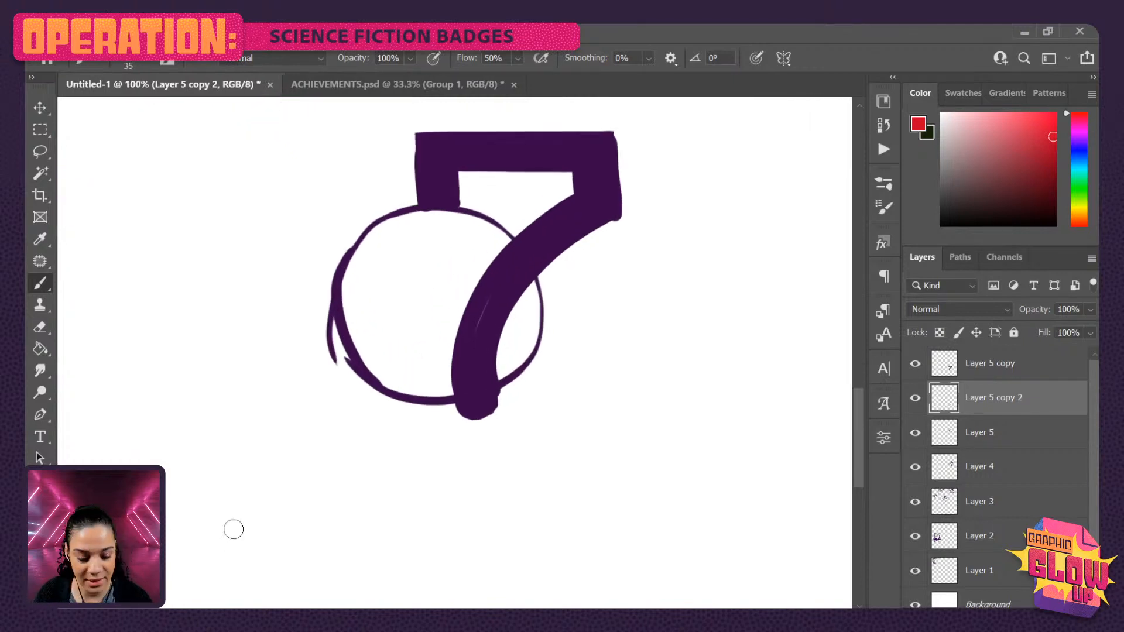
{"action": "key", "text": "bracketleft"}
{"action": "key", "text": "bracketleft"}
{"action": "key", "text": "bracketleft"}
{"action": "key", "text": "bracketleft"}
{"action": "key", "text": "bracketleft"}
{"action": "left_click_drag", "start_coordinate": [378, 186], "coordinate": [408, 200]}
{"action": "mouse_move", "coordinate": [408, 200]}
{"action": "left_mouse_down"}
{"action": "mouse_move", "coordinate": [398, 164]}
{"action": "mouse_move", "coordinate": [399, 192]}
{"action": "mouse_move", "coordinate": [357, 127]}
{"action": "left_mouse_up"}
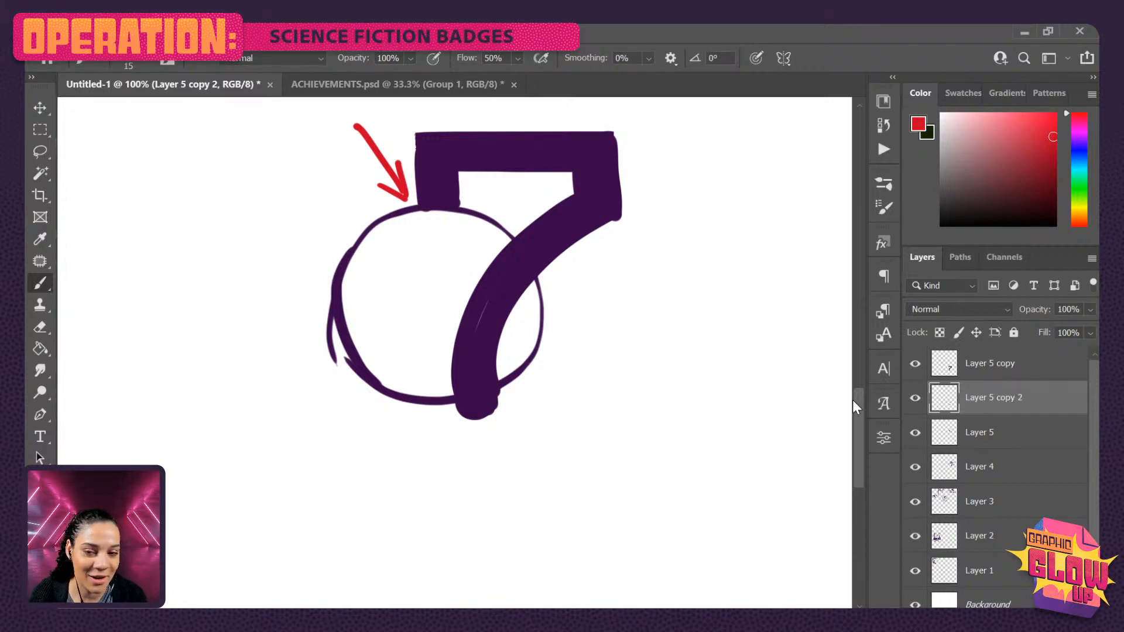
- Sample the 7's purple and draw a rectangular picture frame in the empty space beside the planet circle
{"action": "left_click_drag", "start_coordinate": [358, 390], "coordinate": [519, 374]}
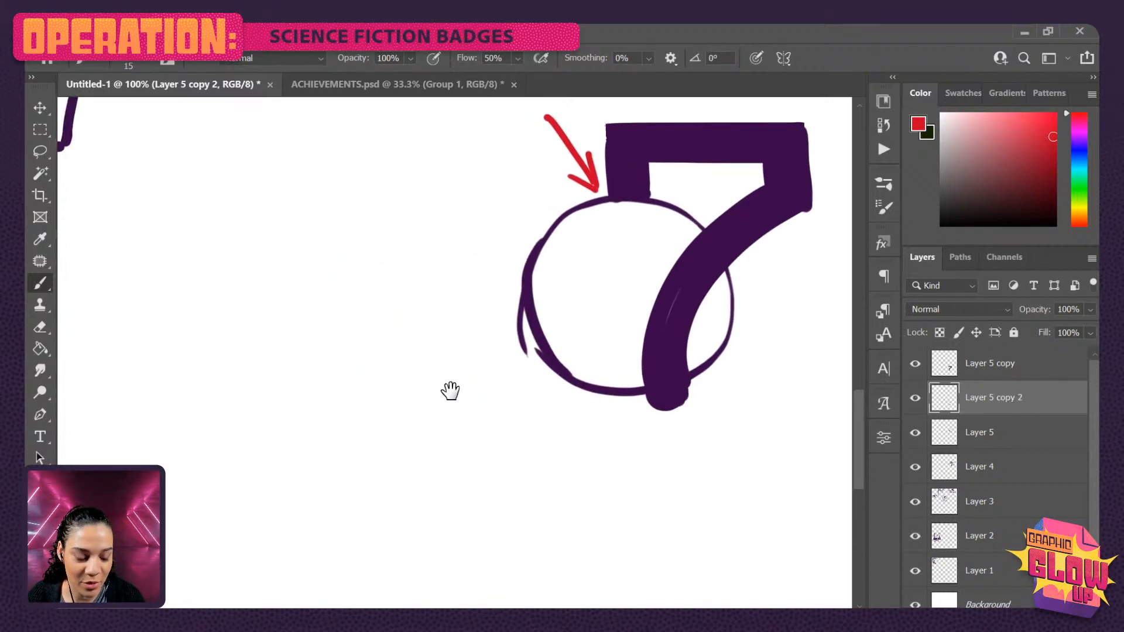
{"action": "left_click_drag", "start_coordinate": [166, 212], "coordinate": [169, 345]}
{"action": "key", "text": "ctrl+z"}
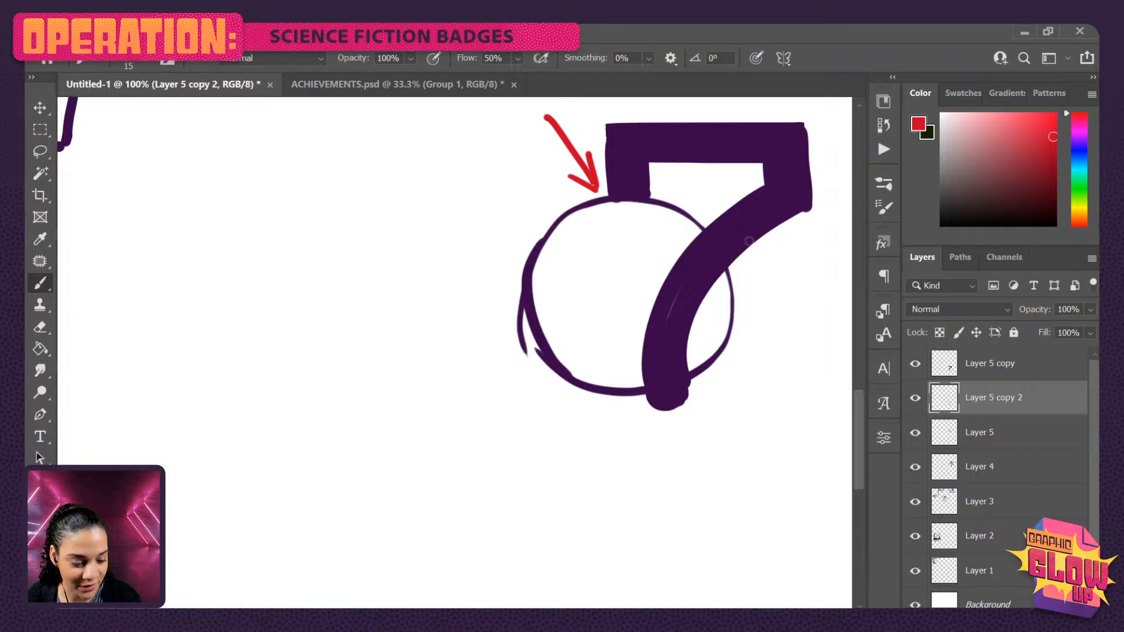
{"action": "left_click", "coordinate": [641, 150], "text": "alt"}
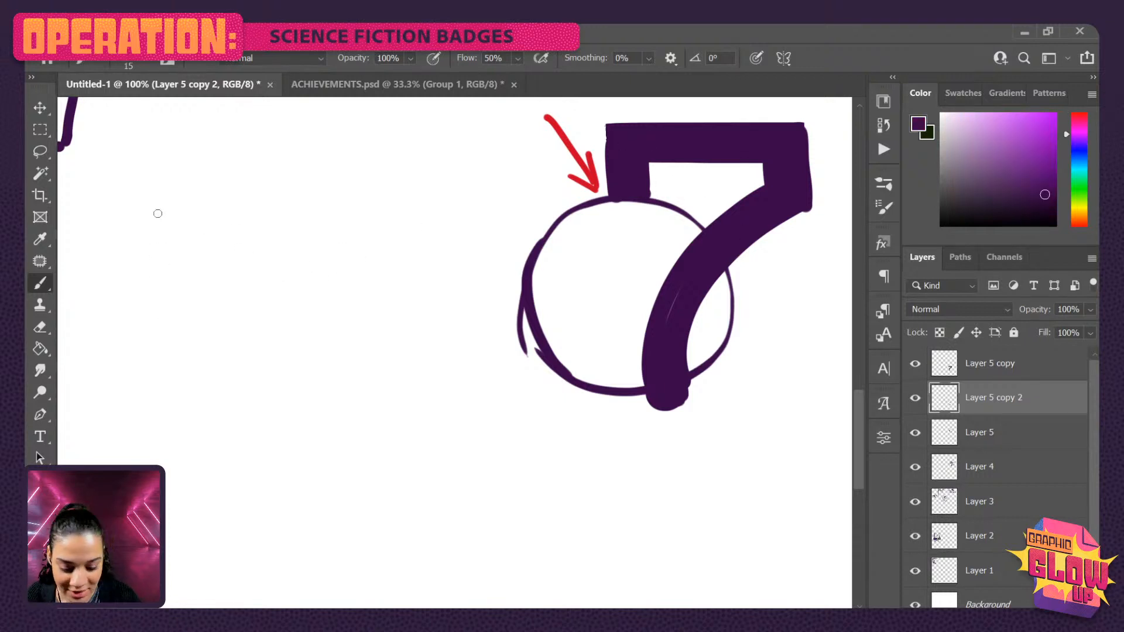
{"action": "mouse_move", "coordinate": [158, 213]}
{"action": "left_mouse_down"}
{"action": "mouse_move", "coordinate": [159, 386]}
{"action": "mouse_move", "coordinate": [427, 206]}
{"action": "mouse_move", "coordinate": [444, 208]}
{"action": "mouse_move", "coordinate": [445, 372]}
{"action": "left_mouse_up"}
{"action": "left_click_drag", "start_coordinate": [158, 385], "coordinate": [445, 386]}
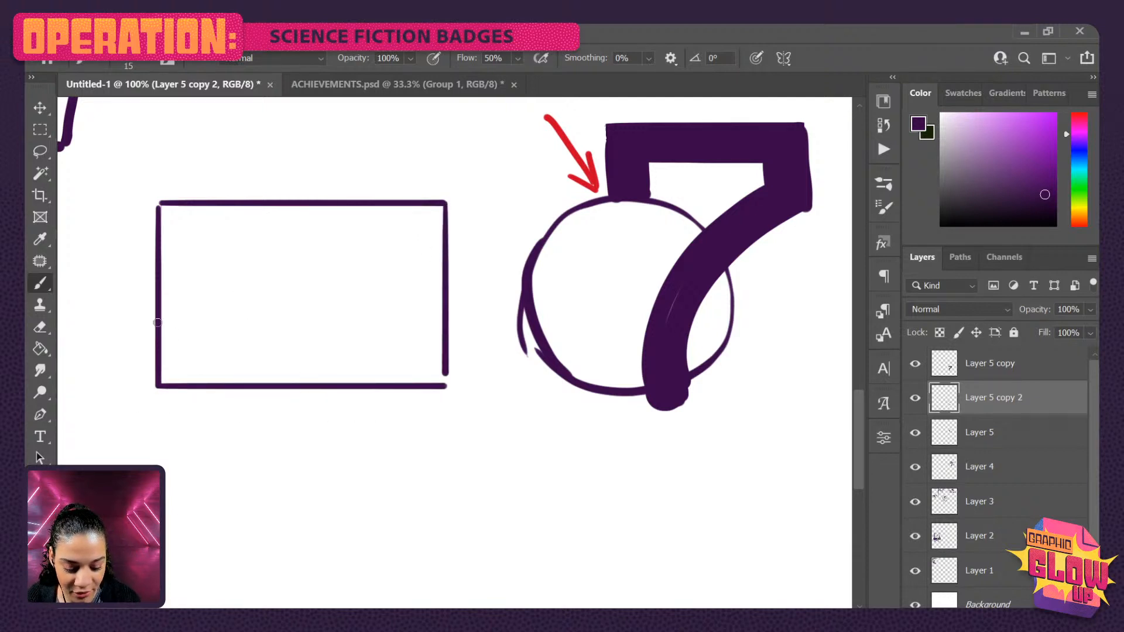
- Sketch a rolling hill line, a round sun and small bird marks in the sky inside the frame
{"action": "mouse_move", "coordinate": [157, 322]}
{"action": "left_mouse_down"}
{"action": "mouse_move", "coordinate": [193, 310]}
{"action": "mouse_move", "coordinate": [240, 352]}
{"action": "mouse_move", "coordinate": [326, 340]}
{"action": "mouse_move", "coordinate": [446, 373]}
{"action": "left_mouse_up"}
{"action": "mouse_move", "coordinate": [399, 229]}
{"action": "left_mouse_down"}
{"action": "mouse_move", "coordinate": [369, 241]}
{"action": "mouse_move", "coordinate": [414, 253]}
{"action": "mouse_move", "coordinate": [386, 228]}
{"action": "left_mouse_up"}
{"action": "left_click_drag", "start_coordinate": [273, 243], "coordinate": [318, 237]}
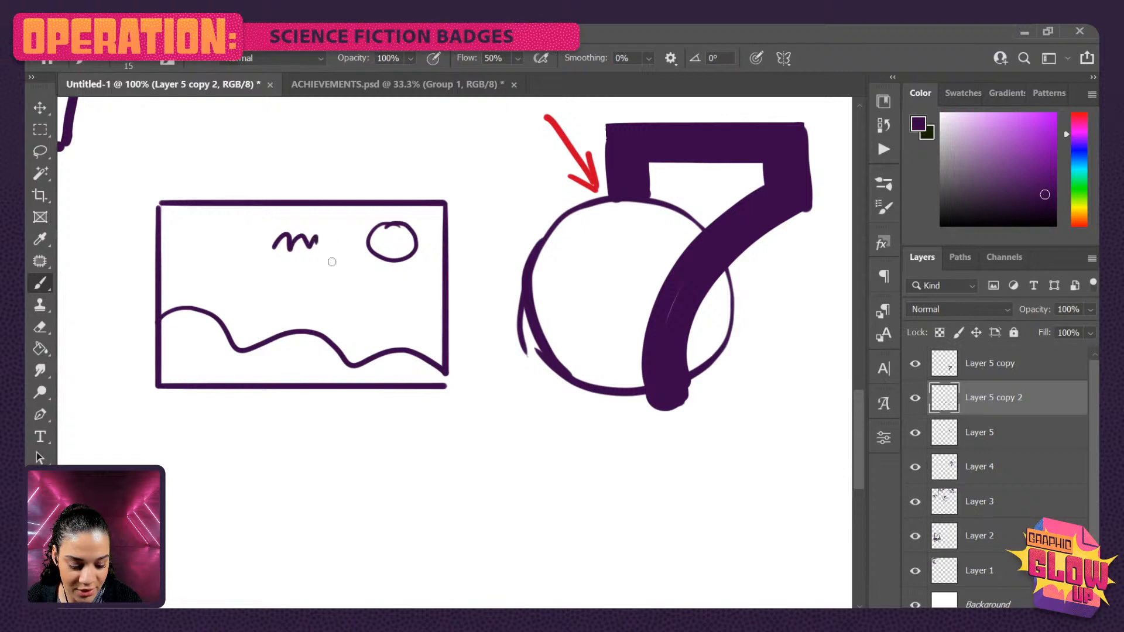
{"action": "left_click_drag", "start_coordinate": [222, 234], "coordinate": [242, 239]}
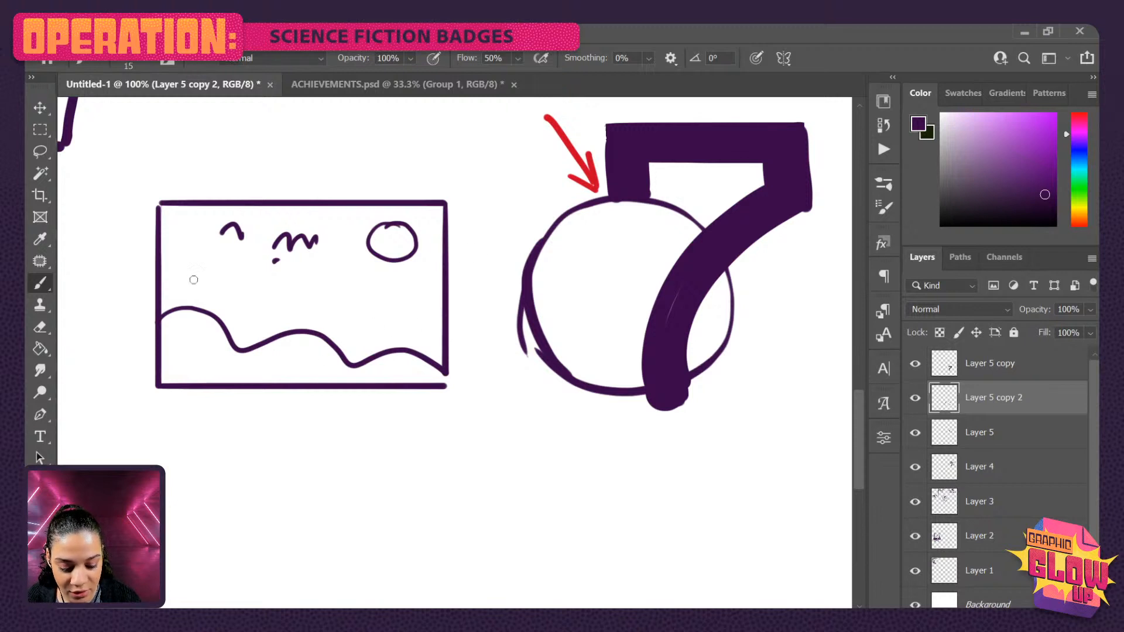
- Sketch a foreground tree at the frame's left edge, with a solid trunk and foliage scallops reaching up to the frame's upper edge
{"action": "mouse_move", "coordinate": [169, 274]}
{"action": "left_mouse_down"}
{"action": "mouse_move", "coordinate": [180, 351]}
{"action": "mouse_move", "coordinate": [166, 271]}
{"action": "mouse_move", "coordinate": [169, 344]}
{"action": "left_mouse_up"}
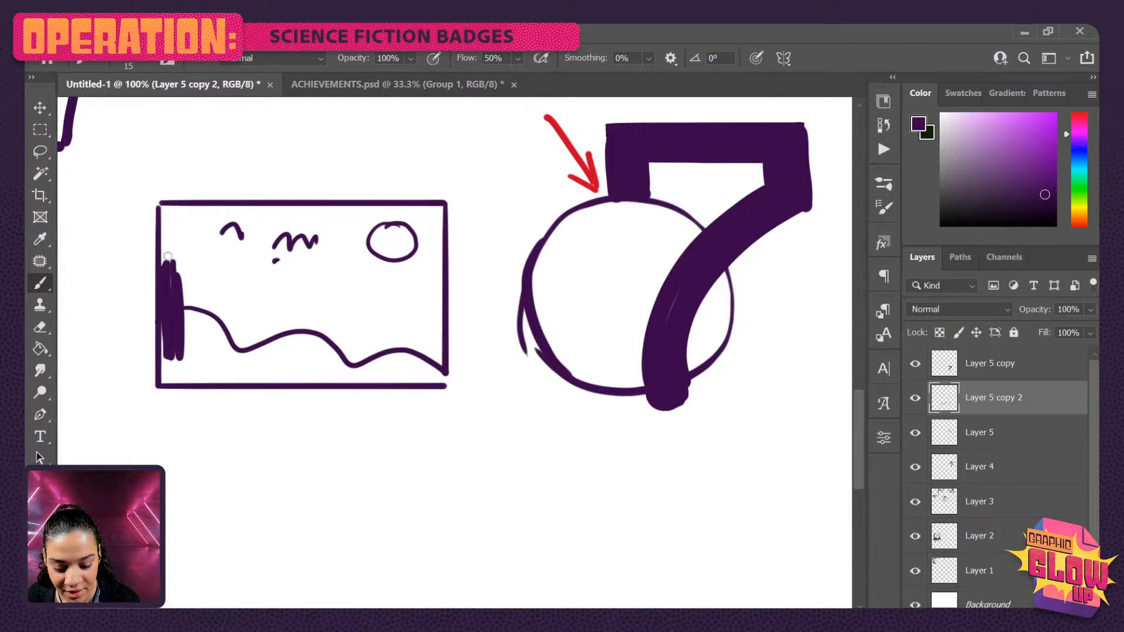
{"action": "left_click_drag", "start_coordinate": [168, 256], "coordinate": [166, 262]}
{"action": "mouse_move", "coordinate": [182, 271]}
{"action": "left_mouse_down"}
{"action": "mouse_move", "coordinate": [205, 235]}
{"action": "mouse_move", "coordinate": [268, 205]}
{"action": "left_mouse_up"}
{"action": "left_click_drag", "start_coordinate": [210, 237], "coordinate": [186, 271]}
{"action": "left_click_drag", "start_coordinate": [157, 270], "coordinate": [155, 266]}
{"action": "left_click_drag", "start_coordinate": [185, 237], "coordinate": [179, 216]}
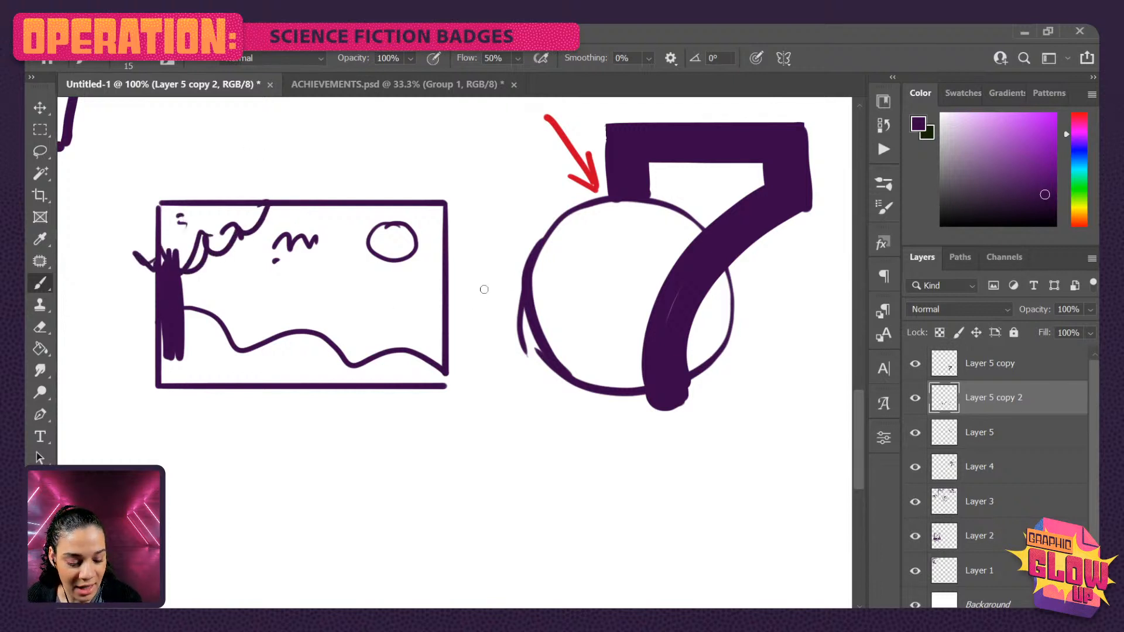
- Try a second tree on the right hill with its leafy crown touching the sun, and undo its strokes
{"action": "mouse_move", "coordinate": [386, 334]}
{"action": "left_mouse_down"}
{"action": "mouse_move", "coordinate": [401, 331]}
{"action": "mouse_move", "coordinate": [406, 352]}
{"action": "mouse_move", "coordinate": [385, 350]}
{"action": "mouse_move", "coordinate": [387, 297]}
{"action": "mouse_move", "coordinate": [404, 323]}
{"action": "left_mouse_up"}
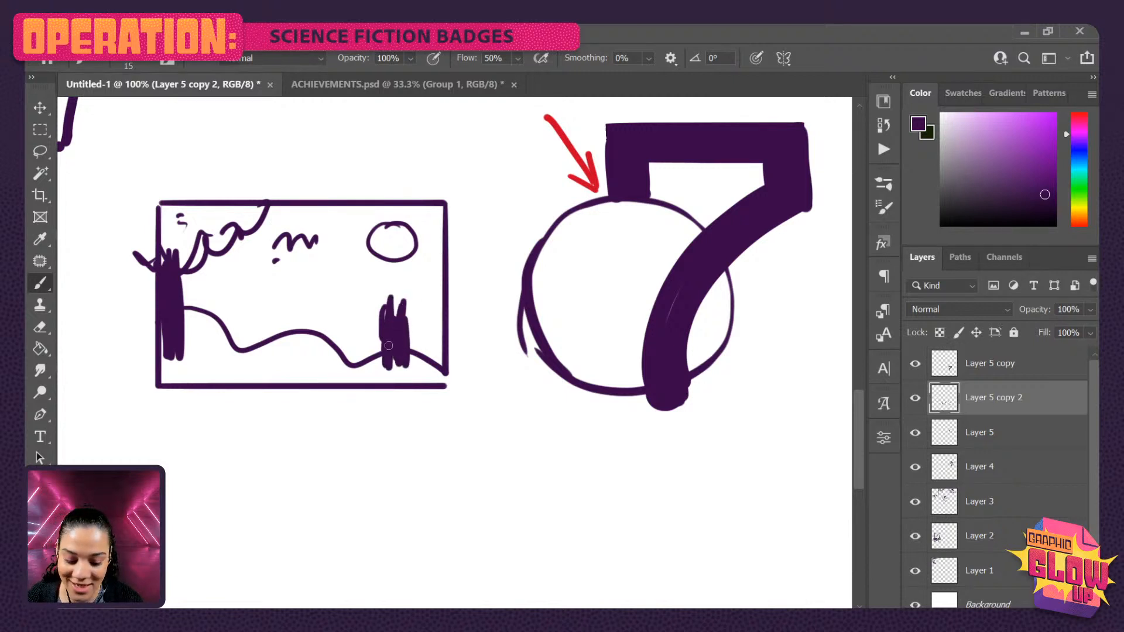
{"action": "mouse_move", "coordinate": [382, 260]}
{"action": "left_mouse_down"}
{"action": "mouse_move", "coordinate": [357, 289]}
{"action": "mouse_move", "coordinate": [366, 315]}
{"action": "mouse_move", "coordinate": [429, 290]}
{"action": "mouse_move", "coordinate": [396, 258]}
{"action": "left_mouse_up"}
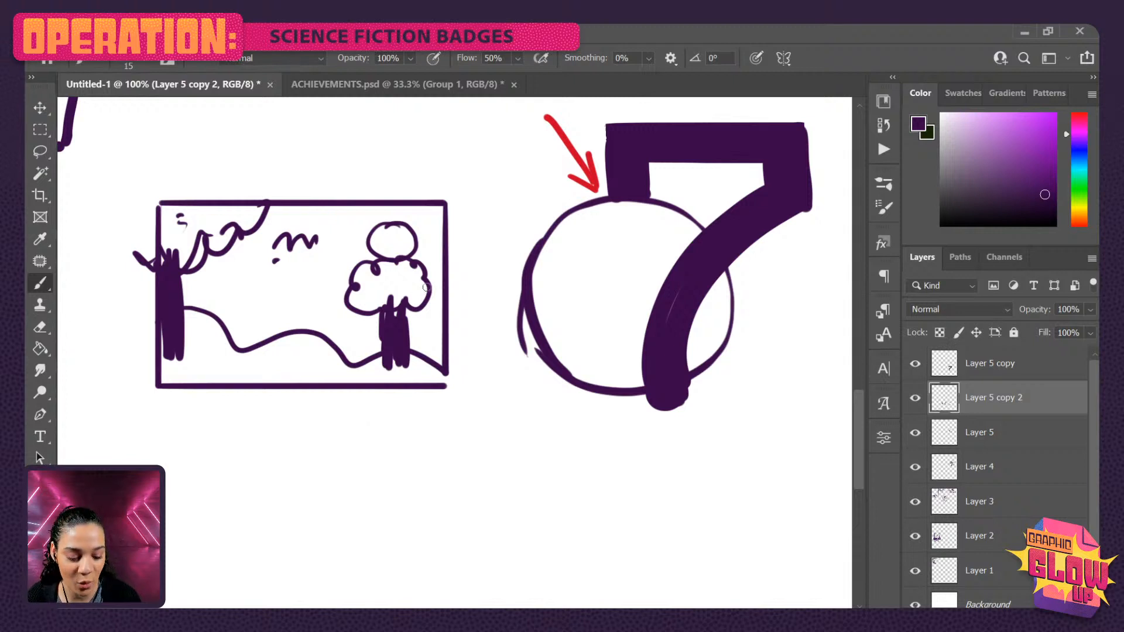
{"action": "key", "text": "ctrl+z"}
{"action": "key", "text": "ctrl+z"}
{"action": "key", "text": "ctrl+z"}
{"action": "key", "text": "ctrl+z"}
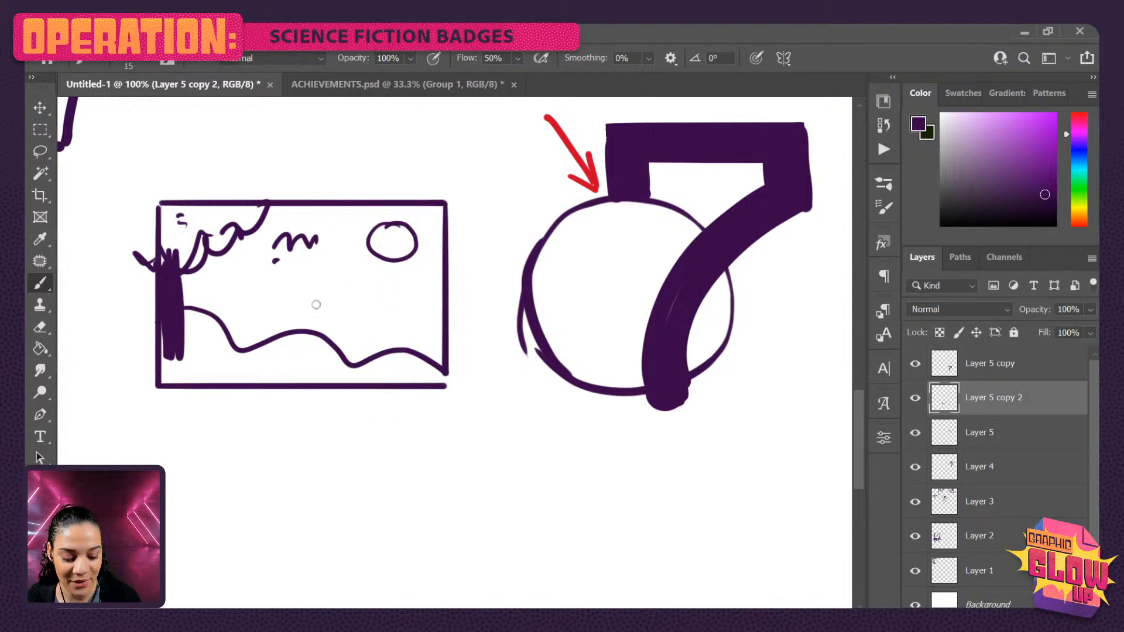
- Sketch a small tree with a cloud-shaped crown on the landscape's hills, and shift the sketch layer slightly lower behind the large 7
{"action": "left_click_drag", "start_coordinate": [316, 304], "coordinate": [320, 354]}
{"action": "mouse_move", "coordinate": [301, 267]}
{"action": "left_mouse_down"}
{"action": "mouse_move", "coordinate": [330, 307]}
{"action": "mouse_move", "coordinate": [299, 303]}
{"action": "mouse_move", "coordinate": [298, 284]}
{"action": "mouse_move", "coordinate": [320, 279]}
{"action": "left_mouse_up"}
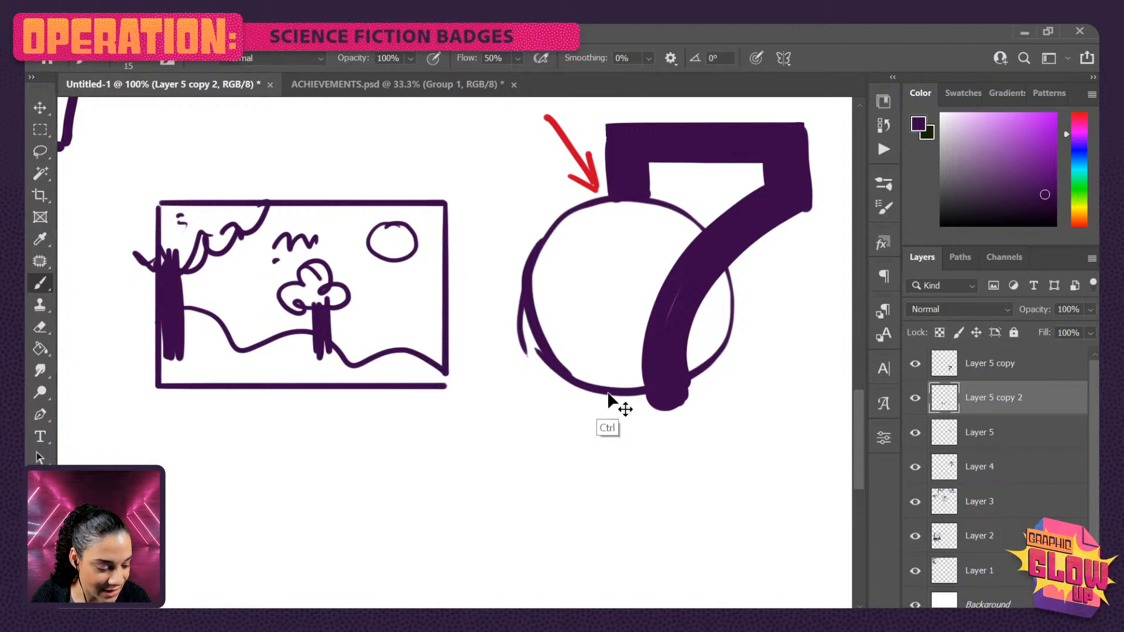
{"action": "mouse_move", "coordinate": [614, 396]}
{"action": "left_mouse_down"}
{"action": "mouse_move", "coordinate": [595, 431]}
{"action": "mouse_move", "coordinate": [633, 446]}
{"action": "left_mouse_up"}
{"action": "mouse_move", "coordinate": [685, 411]}
{"action": "left_mouse_down"}
{"action": "mouse_move", "coordinate": [654, 418]}
{"action": "mouse_move", "coordinate": [694, 411]}
{"action": "left_mouse_up"}
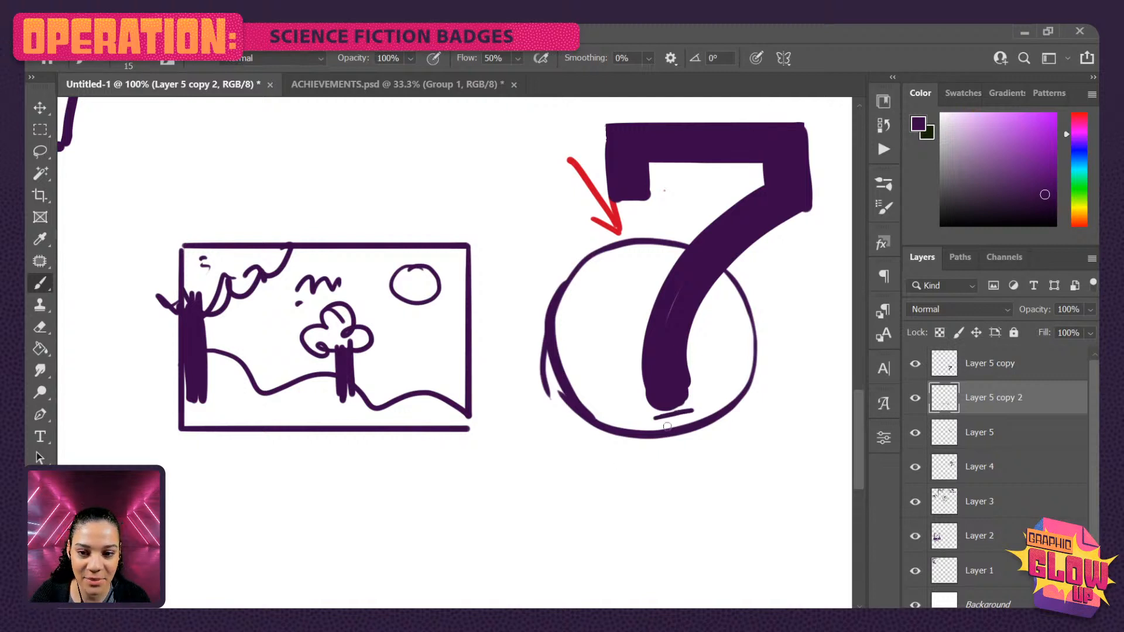
{"action": "key", "text": "z"}
{"action": "key", "text": "ctrl+z"}
{"action": "key", "text": "b"}
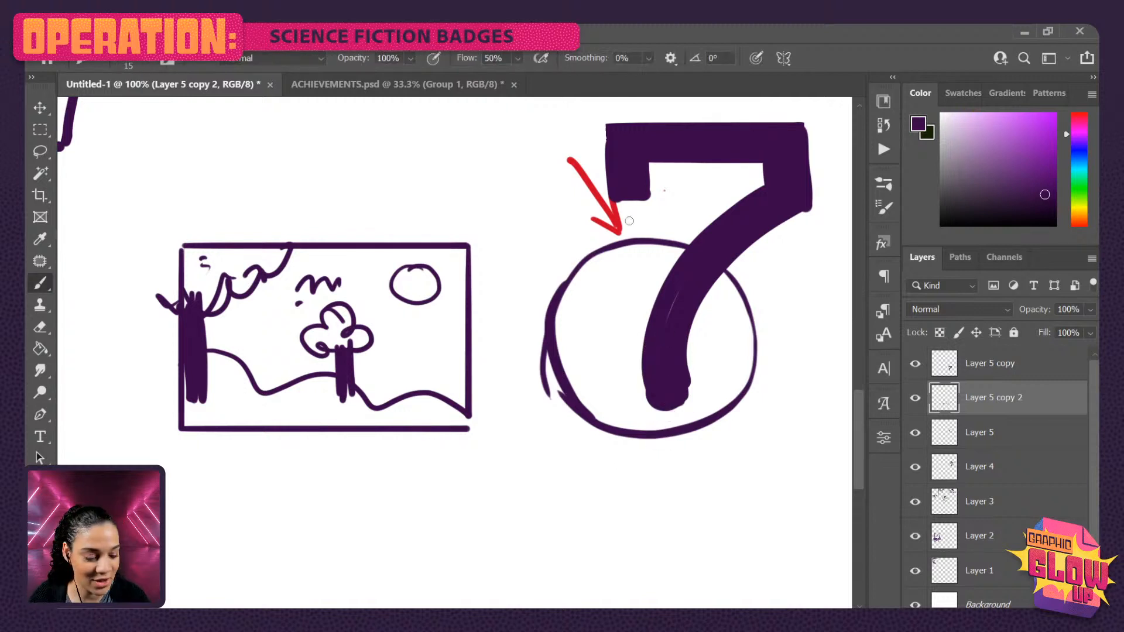
{"action": "left_click_drag", "start_coordinate": [626, 216], "coordinate": [644, 214]}
{"action": "key", "text": "ctrl+z"}
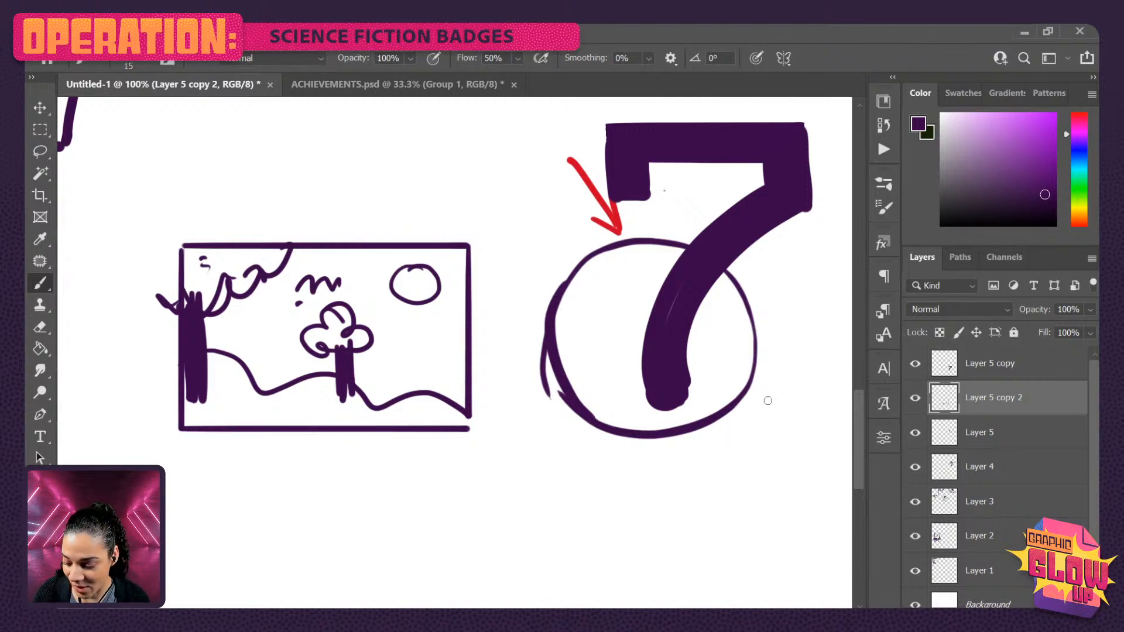
- Lasso the circle, enlarge it to about 126%, and place it across the lower stem of the large 7
{"action": "key", "text": "l"}
{"action": "mouse_move", "coordinate": [697, 234]}
{"action": "left_mouse_down"}
{"action": "mouse_move", "coordinate": [633, 248]}
{"action": "mouse_move", "coordinate": [671, 464]}
{"action": "mouse_move", "coordinate": [693, 272]}
{"action": "left_mouse_up"}
{"action": "key", "text": "ctrl+t"}
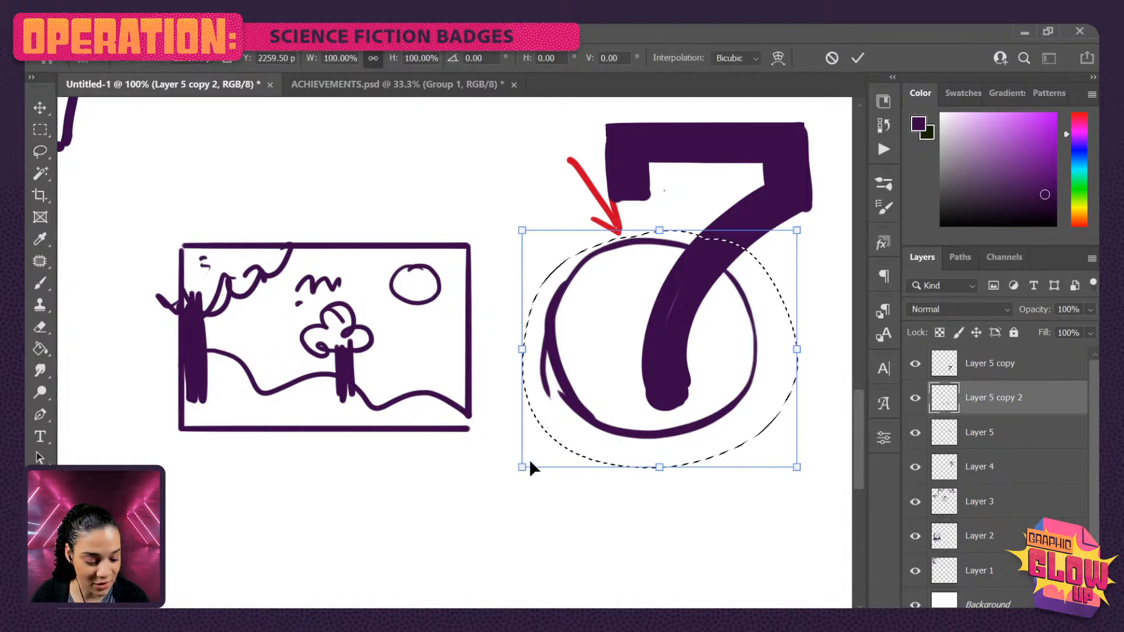
{"action": "left_click_drag", "start_coordinate": [527, 463], "coordinate": [454, 517]}
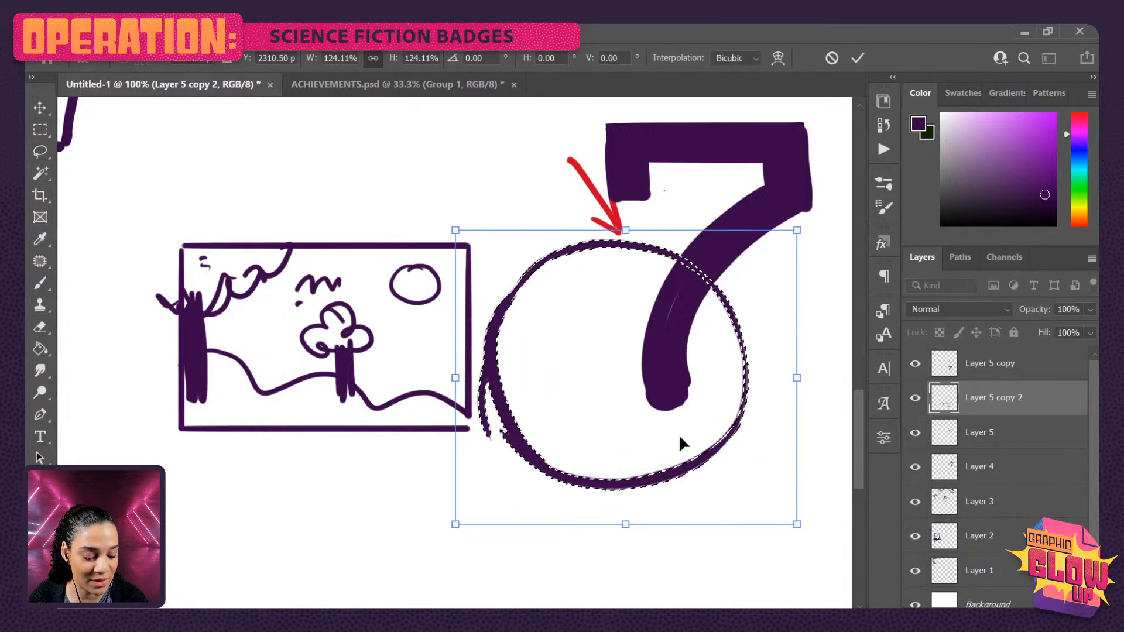
{"action": "mouse_move", "coordinate": [683, 438]}
{"action": "left_mouse_down"}
{"action": "mouse_move", "coordinate": [693, 378]}
{"action": "mouse_move", "coordinate": [733, 382]}
{"action": "mouse_move", "coordinate": [723, 378]}
{"action": "left_mouse_up"}
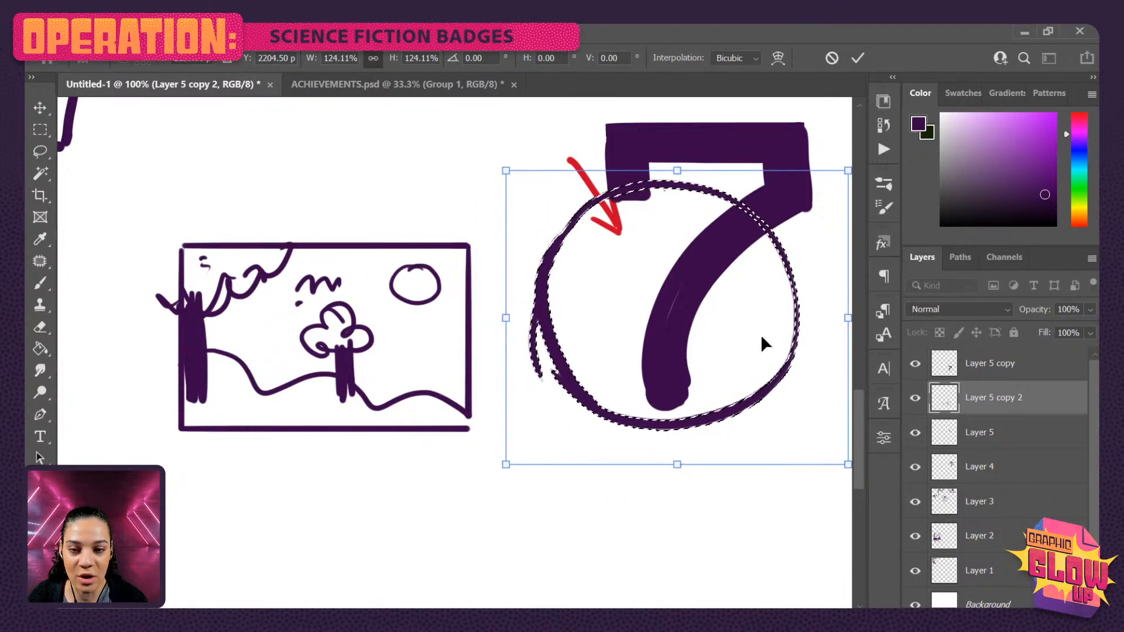
{"action": "left_click_drag", "start_coordinate": [756, 334], "coordinate": [710, 370]}
{"action": "left_click_drag", "start_coordinate": [471, 213], "coordinate": [429, 179]}
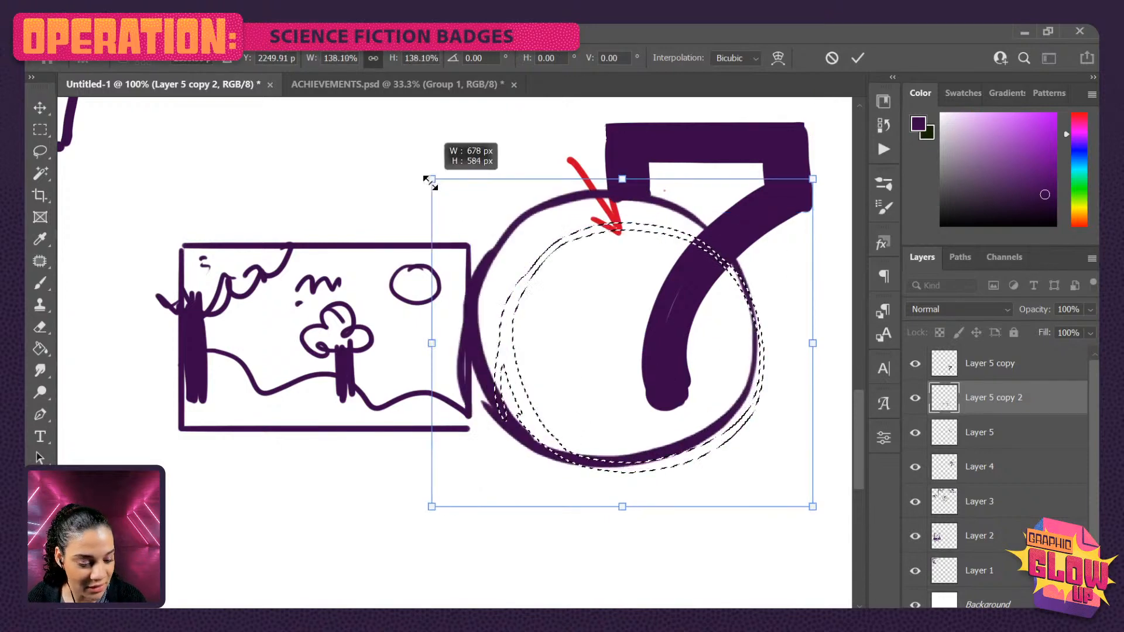
{"action": "left_click_drag", "start_coordinate": [704, 374], "coordinate": [715, 372]}
{"action": "left_click_drag", "start_coordinate": [457, 164], "coordinate": [491, 193]}
{"action": "left_click_drag", "start_coordinate": [718, 358], "coordinate": [681, 382]}
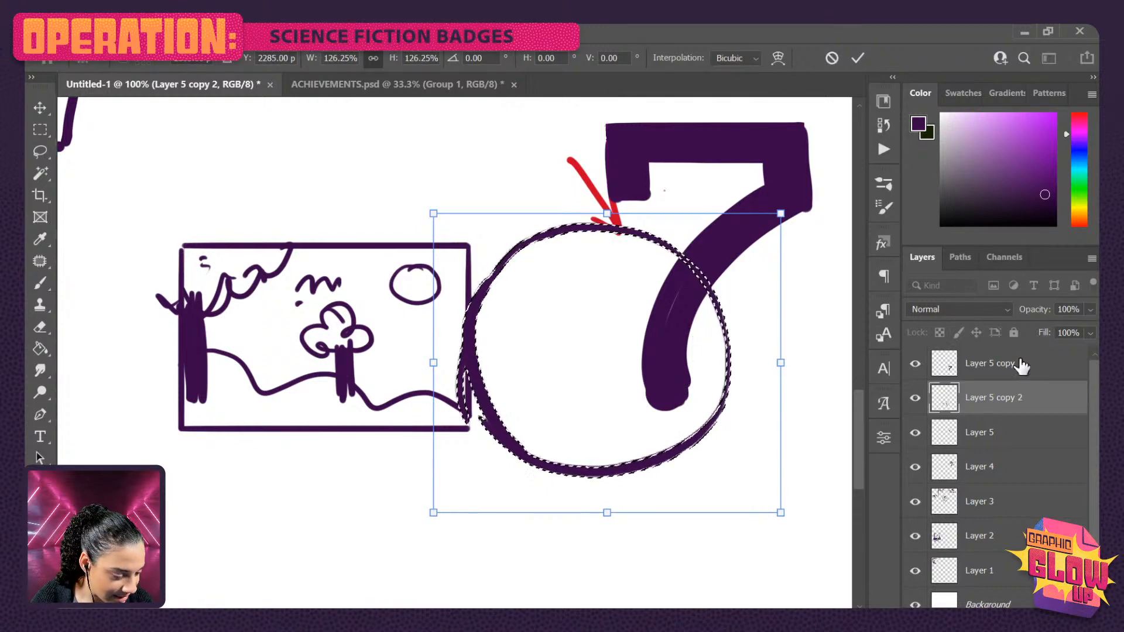
- Hide Layer 5 copy 2 and save the document as BADGES.psd, clearing the circle selection
{"action": "left_click", "coordinate": [916, 398]}
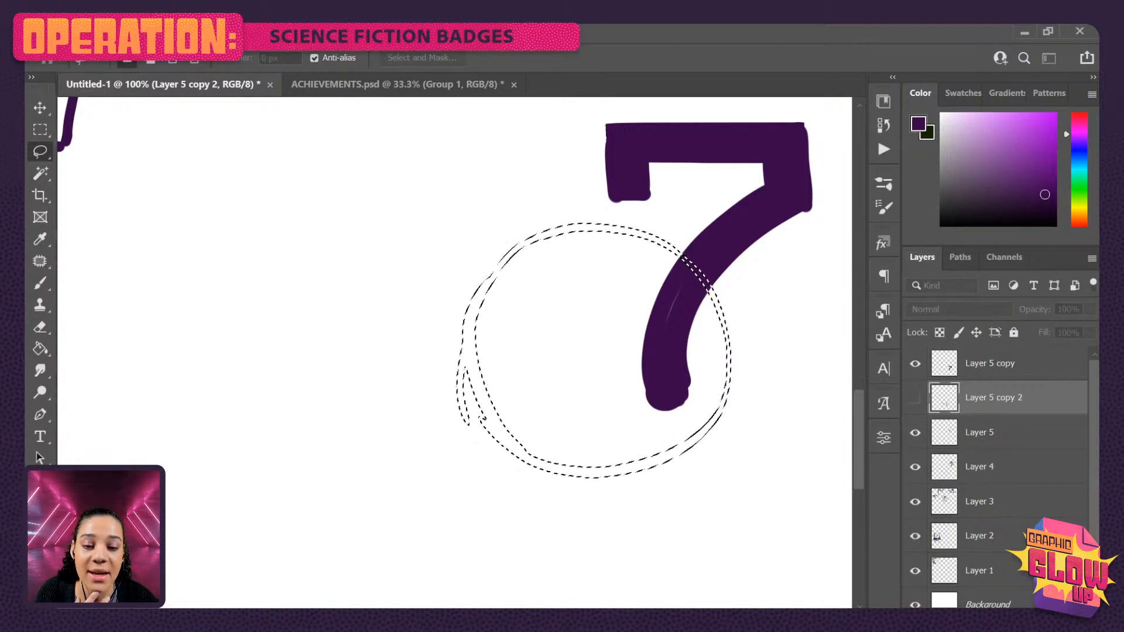
{"action": "key", "text": "ctrl+s"}
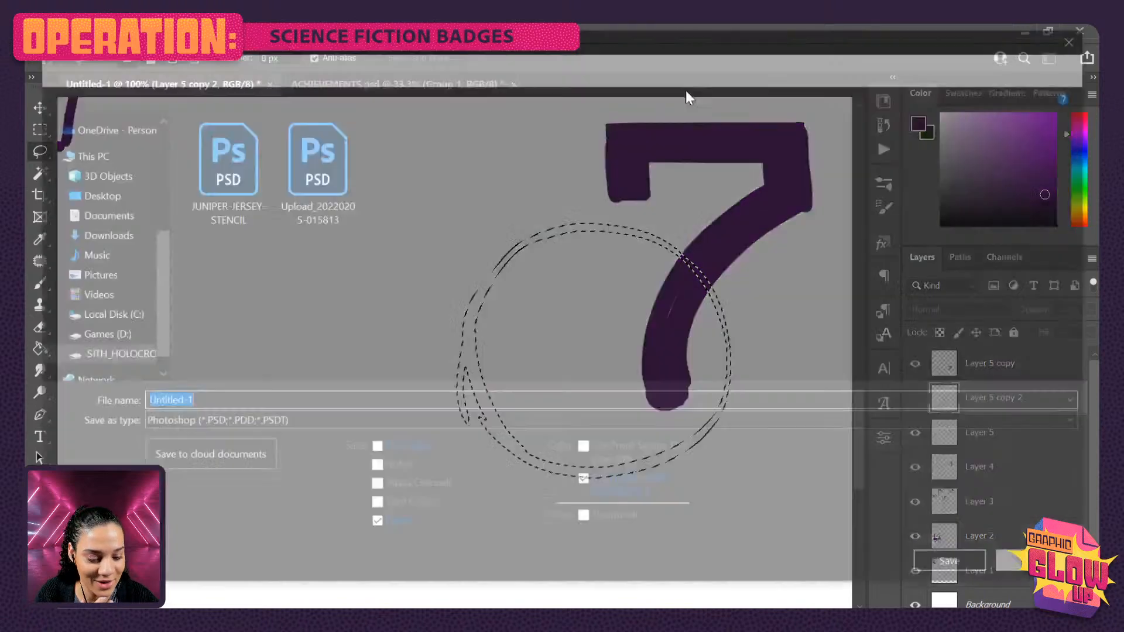
{"action": "left_click_drag", "start_coordinate": [455, 49], "coordinate": [526, 0]}
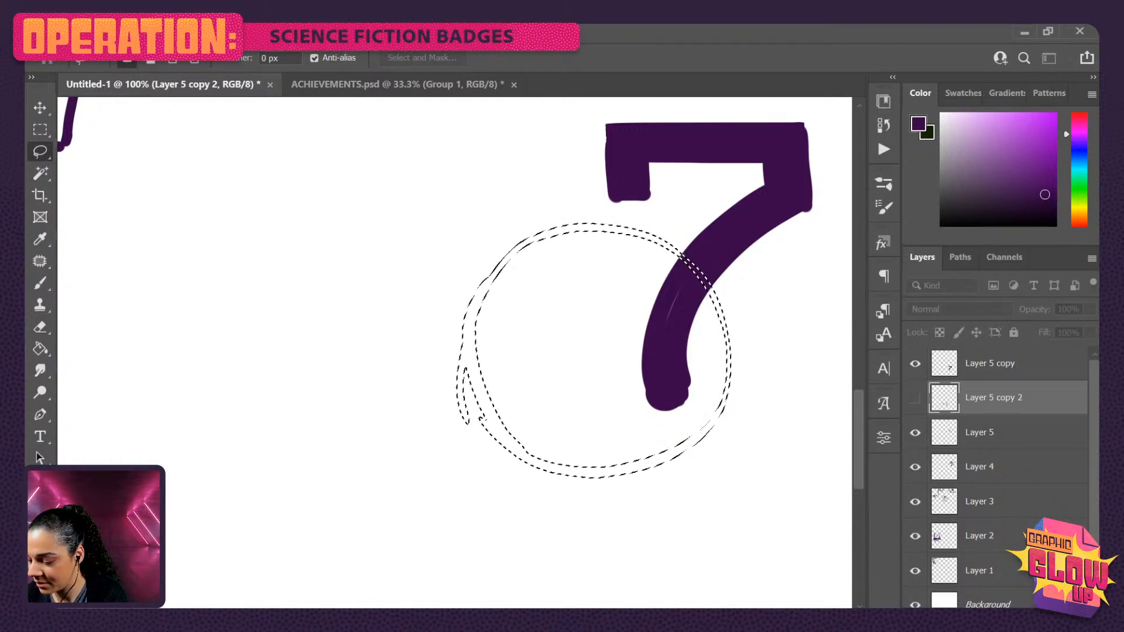
{"action": "key", "text": "ctrl+s"}
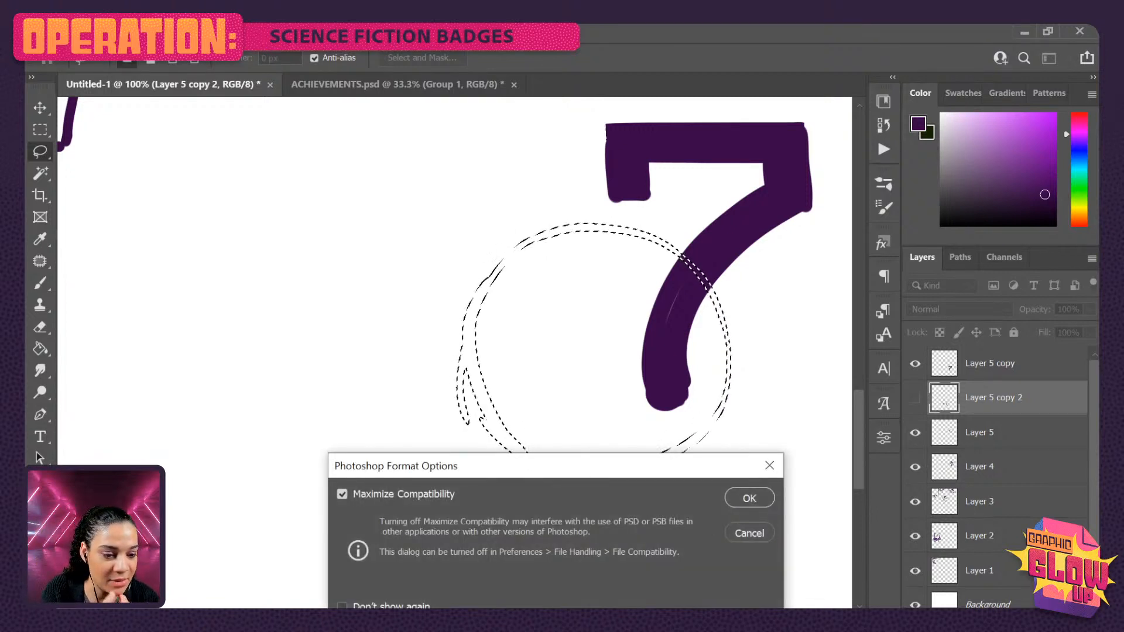
{"action": "left_click", "coordinate": [750, 499]}
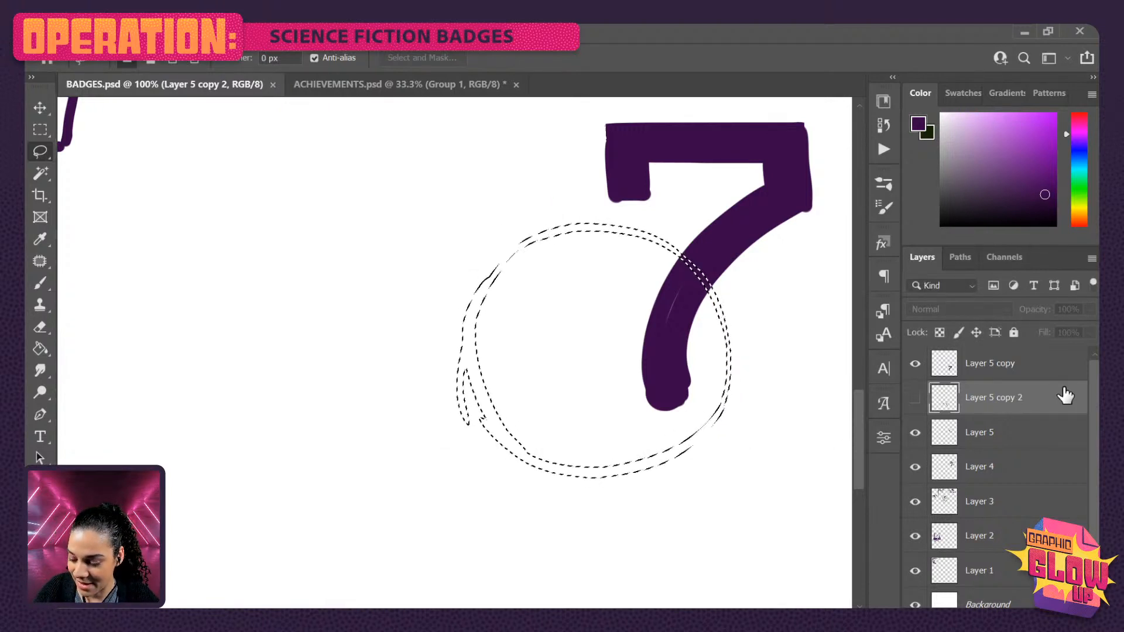
{"action": "key", "text": "ctrl+d"}
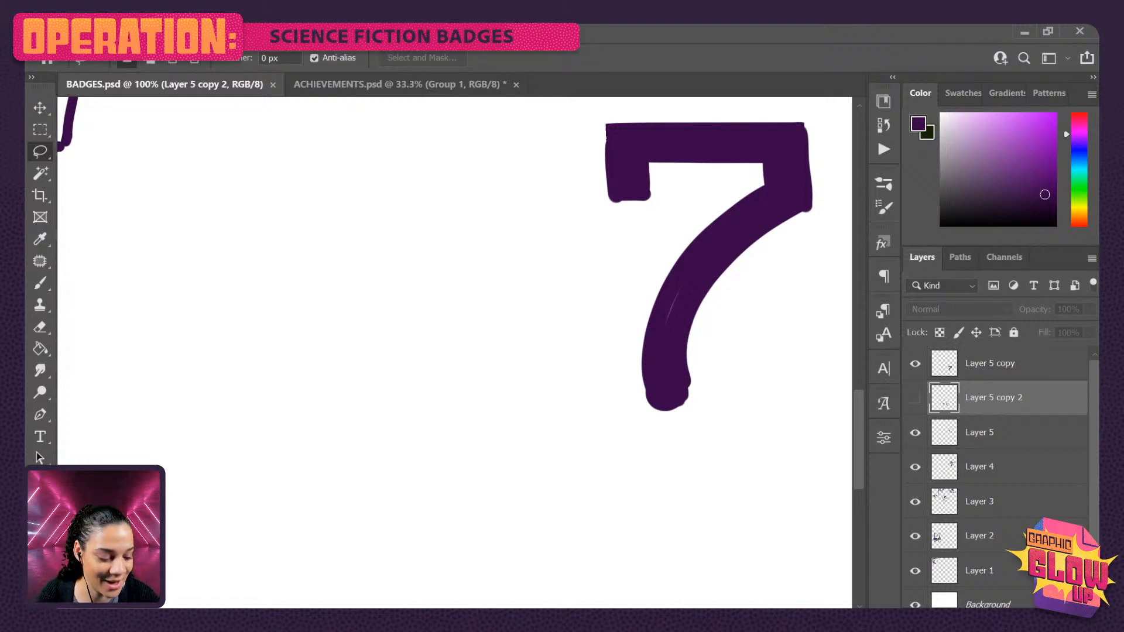
- Handwrite "Genesis" below "USS Destiny" in the spaceship name list on Layer 1
{"action": "key", "text": "ctrl+minus"}
{"action": "key", "text": "ctrl+minus"}
{"action": "key", "text": "ctrl+minus"}
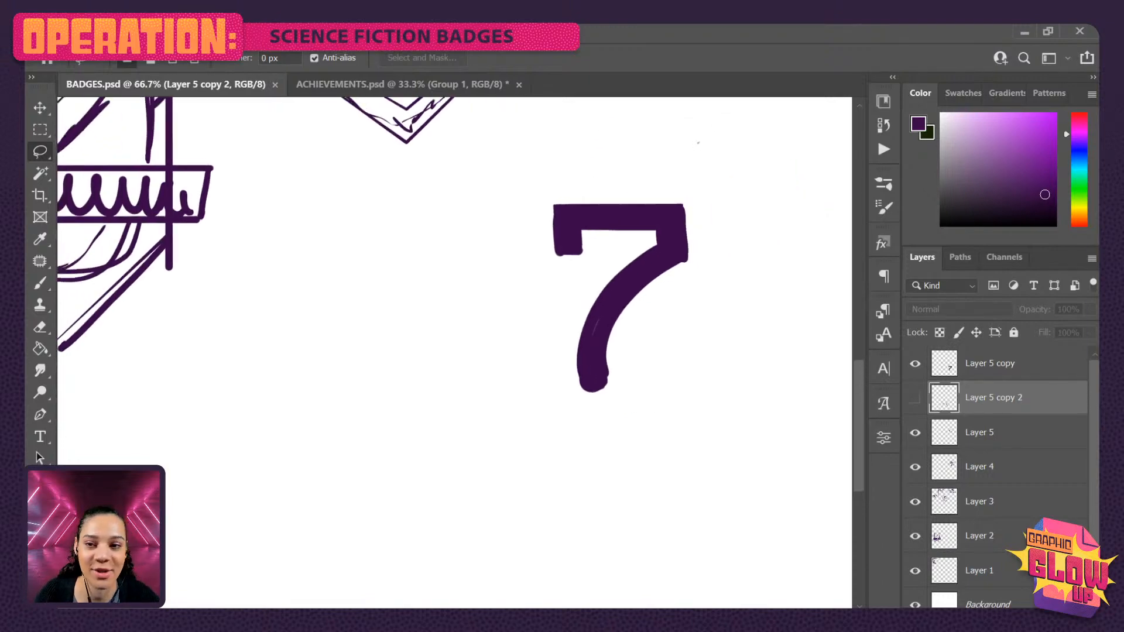
{"action": "left_click_drag", "start_coordinate": [432, 138], "coordinate": [438, 356]}
{"action": "key", "text": "b"}
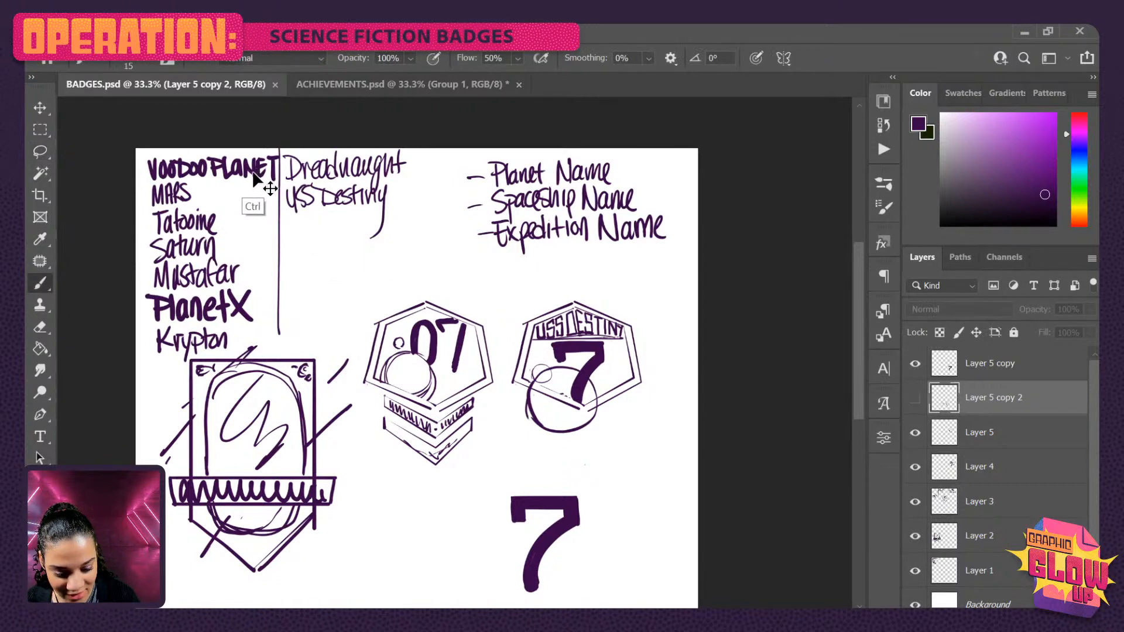
{"action": "left_click", "coordinate": [271, 178], "text": "ctrl"}
{"action": "mouse_move", "coordinate": [300, 216]}
{"action": "left_mouse_down"}
{"action": "mouse_move", "coordinate": [315, 238]}
{"action": "mouse_move", "coordinate": [337, 218]}
{"action": "mouse_move", "coordinate": [336, 235]}
{"action": "mouse_move", "coordinate": [345, 218]}
{"action": "mouse_move", "coordinate": [360, 241]}
{"action": "left_mouse_up"}
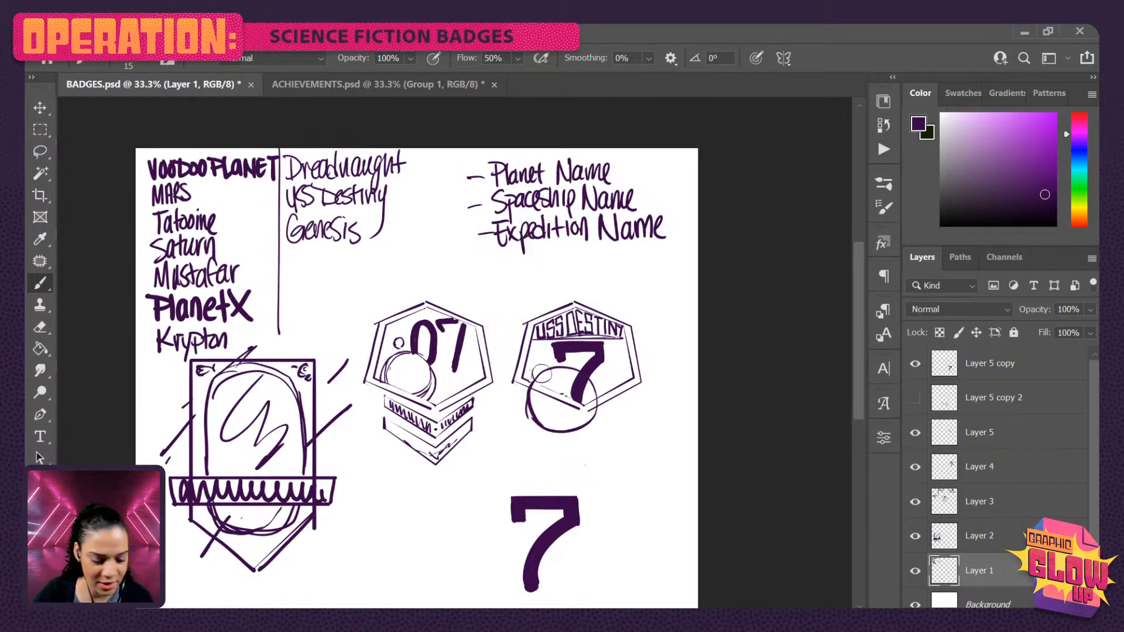
- Shade the planet in the 07 badge with hatching and sketch a diagonal ring around it
{"action": "left_click_drag", "start_coordinate": [582, 411], "coordinate": [558, 372]}
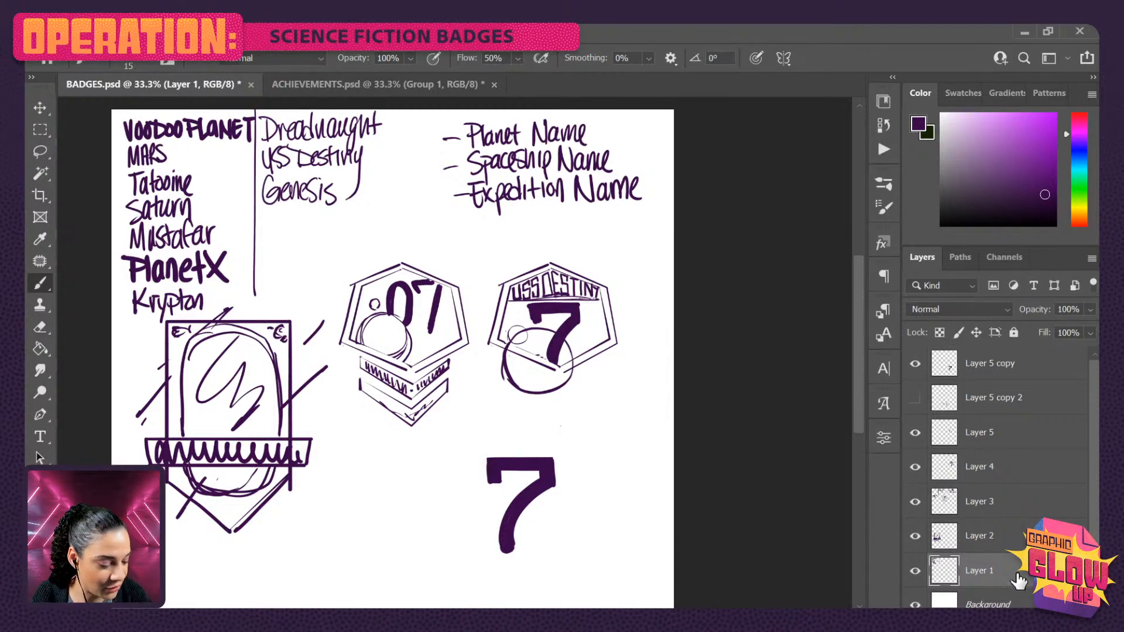
{"action": "key", "text": "ctrl+minus"}
{"action": "key", "text": "ctrl+plus"}
{"action": "key", "text": "ctrl+plus"}
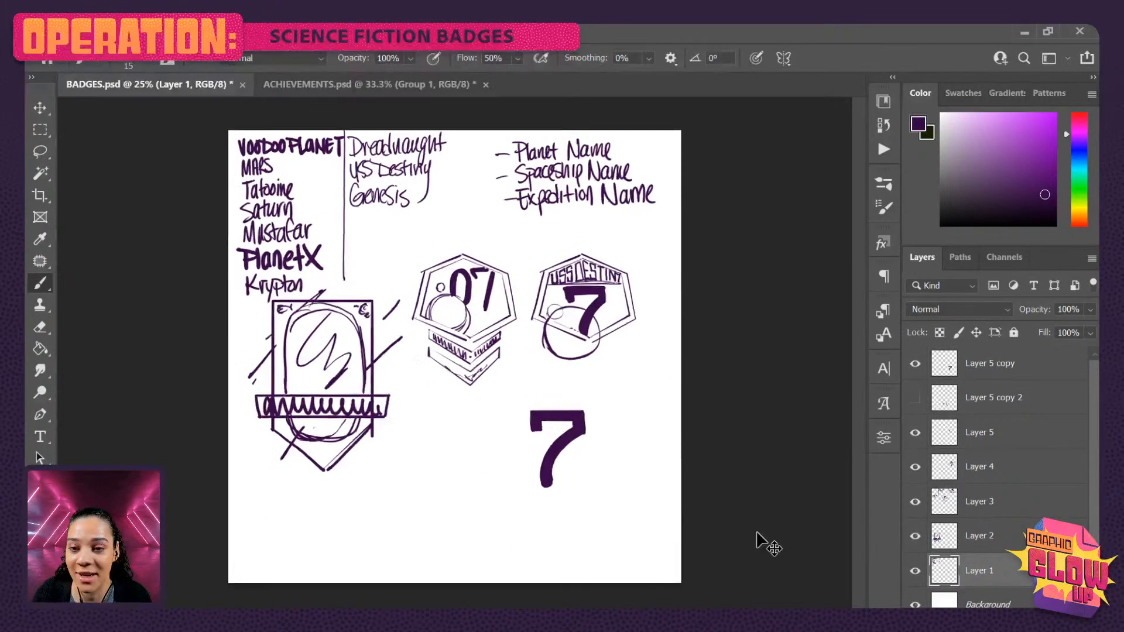
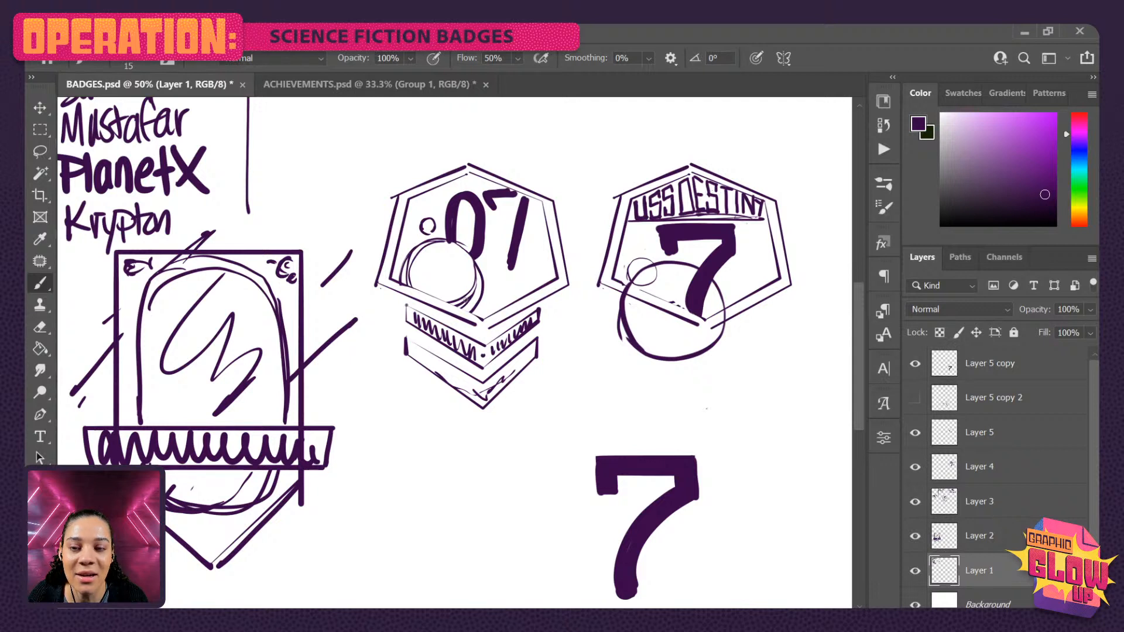
{"action": "mouse_move", "coordinate": [435, 251]}
{"action": "left_mouse_down"}
{"action": "mouse_move", "coordinate": [463, 273]}
{"action": "mouse_move", "coordinate": [468, 296]}
{"action": "mouse_move", "coordinate": [418, 264]}
{"action": "mouse_move", "coordinate": [429, 246]}
{"action": "mouse_move", "coordinate": [416, 293]}
{"action": "mouse_move", "coordinate": [497, 292]}
{"action": "mouse_move", "coordinate": [410, 256]}
{"action": "mouse_move", "coordinate": [393, 280]}
{"action": "mouse_move", "coordinate": [486, 313]}
{"action": "mouse_move", "coordinate": [512, 287]}
{"action": "mouse_move", "coordinate": [488, 302]}
{"action": "mouse_move", "coordinate": [498, 310]}
{"action": "mouse_move", "coordinate": [490, 290]}
{"action": "mouse_move", "coordinate": [502, 308]}
{"action": "mouse_move", "coordinate": [482, 314]}
{"action": "left_mouse_up"}
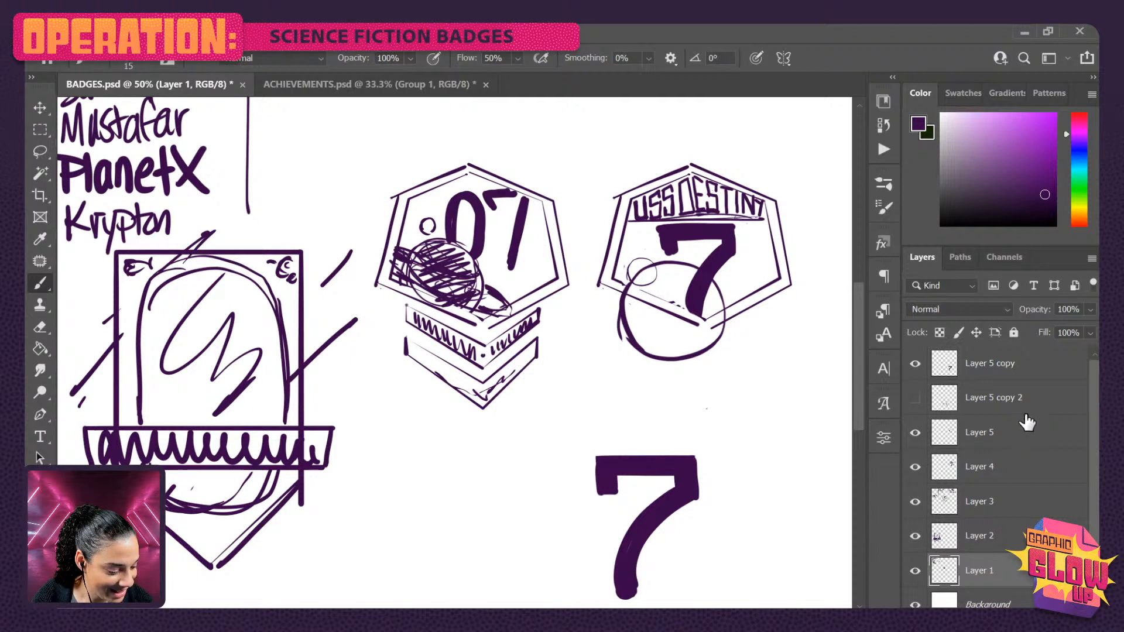
- Merge all the sketch layers above the Background into a single layer
{"action": "left_click", "coordinate": [1025, 372]}
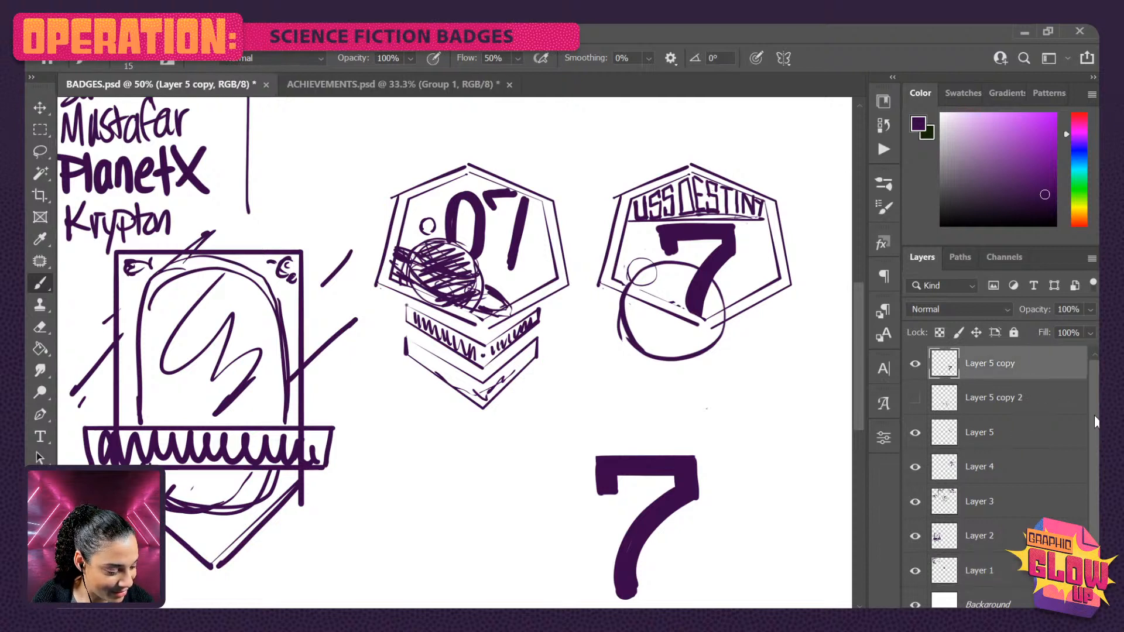
{"action": "left_click", "coordinate": [1018, 559], "text": "shift"}
{"action": "key", "text": "ctrl+e"}
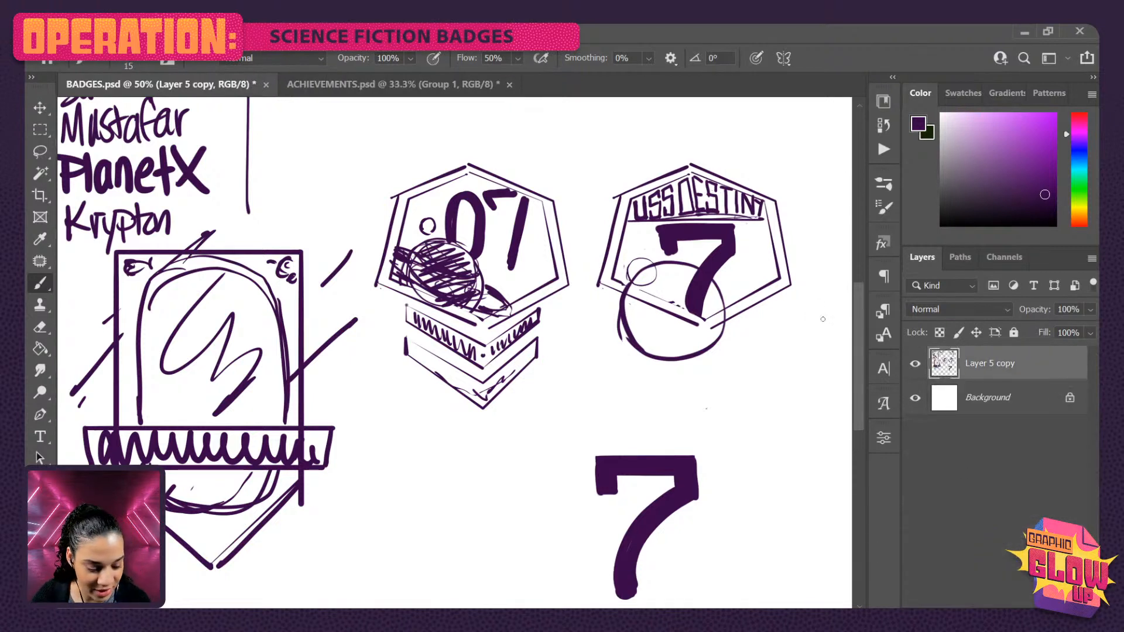
- Lasso the hexagonal upper part of the 07 badge, duplicate it to a new layer, and place the copy beside the large 7
{"action": "scroll", "coordinate": [675, 453], "scroll_direction": "down", "scroll_amount": 3}
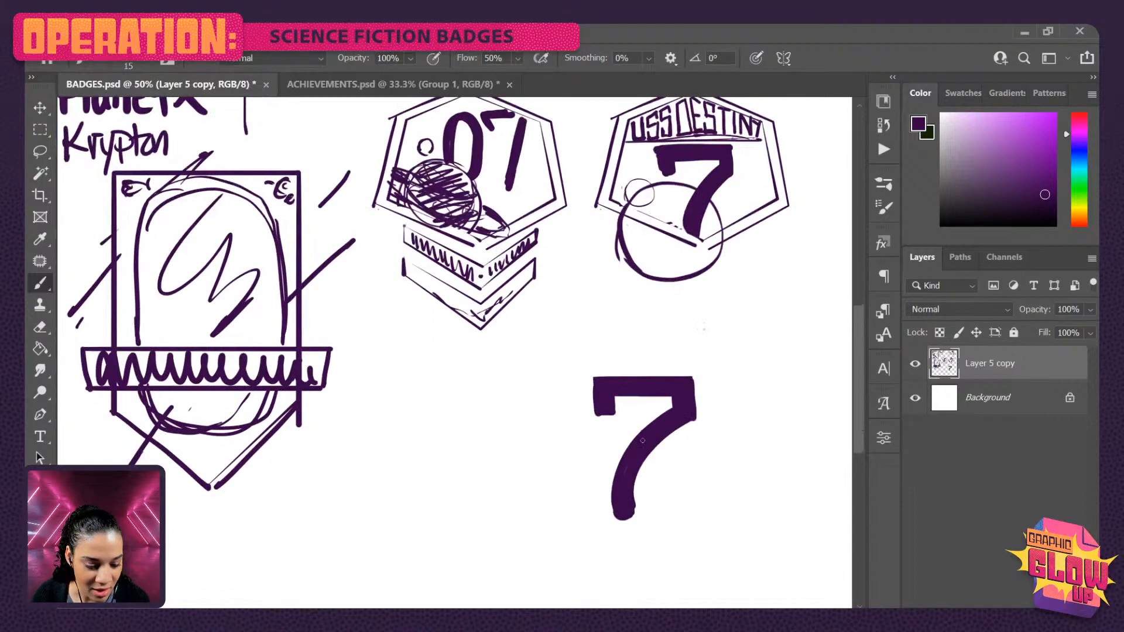
{"action": "scroll", "coordinate": [642, 410], "scroll_direction": "up", "scroll_amount": 2}
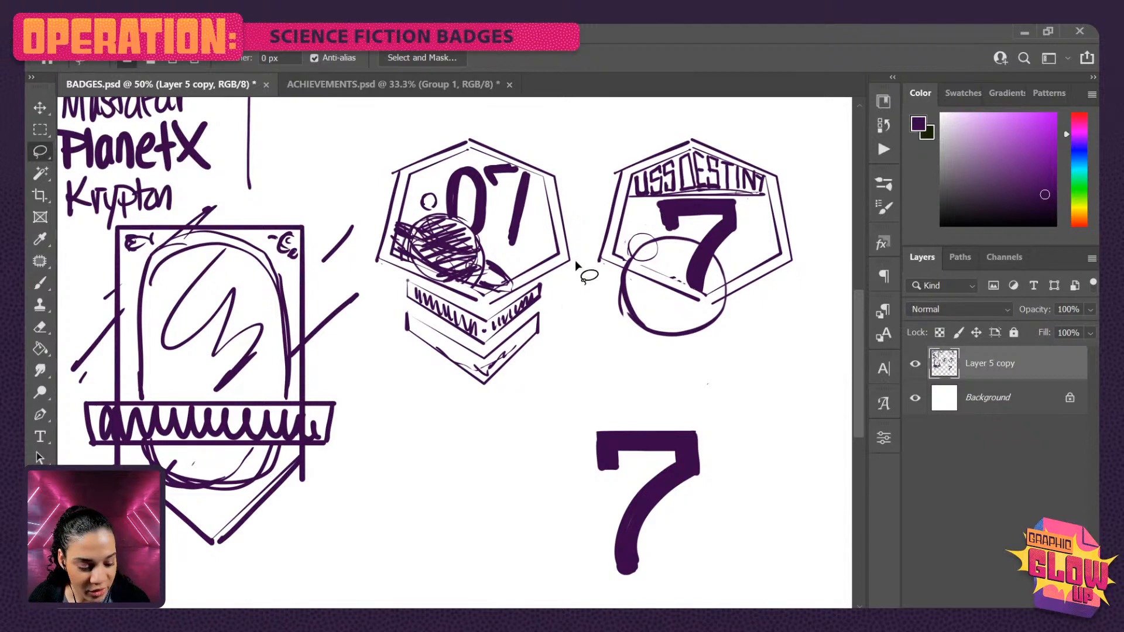
{"action": "mouse_move", "coordinate": [576, 262]}
{"action": "left_mouse_down"}
{"action": "mouse_move", "coordinate": [509, 304]}
{"action": "mouse_move", "coordinate": [477, 307]}
{"action": "mouse_move", "coordinate": [373, 267]}
{"action": "mouse_move", "coordinate": [361, 209]}
{"action": "mouse_move", "coordinate": [464, 104]}
{"action": "mouse_move", "coordinate": [581, 213]}
{"action": "mouse_move", "coordinate": [583, 261]}
{"action": "left_mouse_up"}
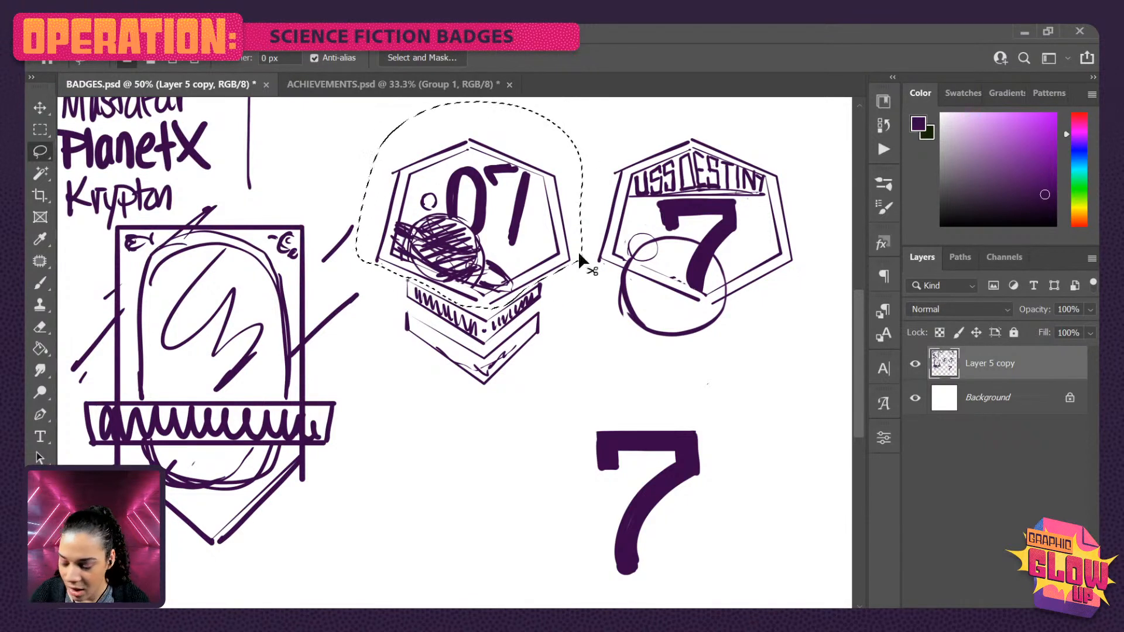
{"action": "key", "text": "ctrl+t"}
{"action": "mouse_move", "coordinate": [523, 239]}
{"action": "left_mouse_down"}
{"action": "mouse_move", "coordinate": [497, 510]}
{"action": "mouse_move", "coordinate": [521, 271]}
{"action": "mouse_move", "coordinate": [517, 530]}
{"action": "left_mouse_up"}
{"action": "key", "text": "Escape"}
{"action": "key", "text": "ctrl+j"}
{"action": "key", "text": "ctrl+t"}
{"action": "scroll", "coordinate": [500, 375], "scroll_direction": "down", "scroll_amount": 3}
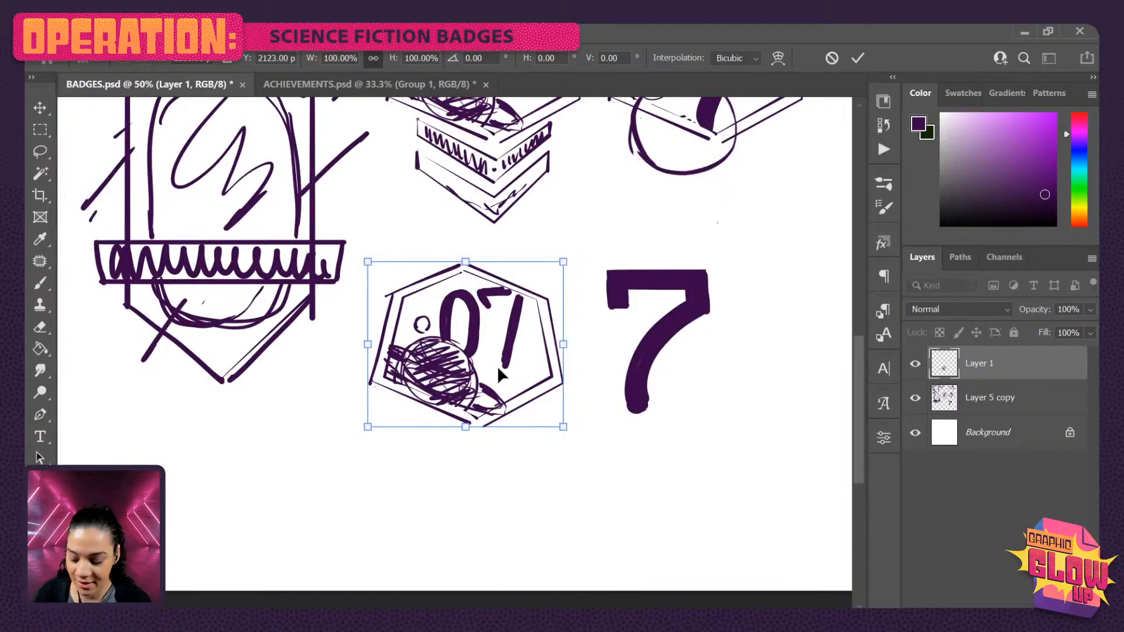
{"action": "key", "text": "Return"}
- Erase the small moon above the planet in the duplicated 07 badge
{"action": "key", "text": "ctrl+plus"}
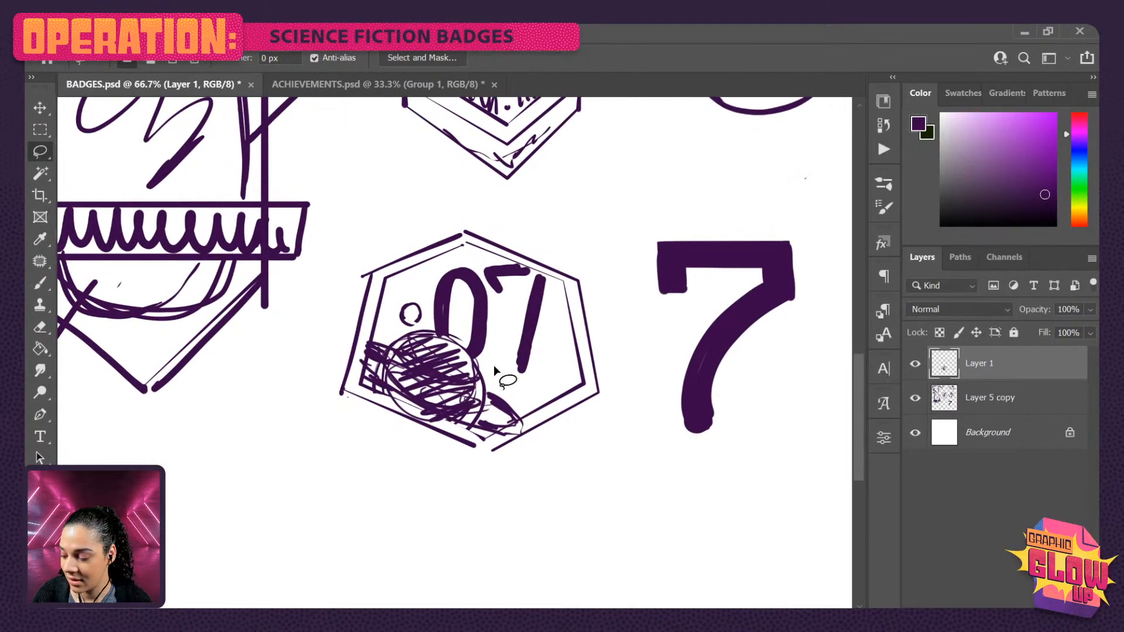
{"action": "key", "text": "e"}
{"action": "left_click_drag", "start_coordinate": [407, 305], "coordinate": [406, 322]}
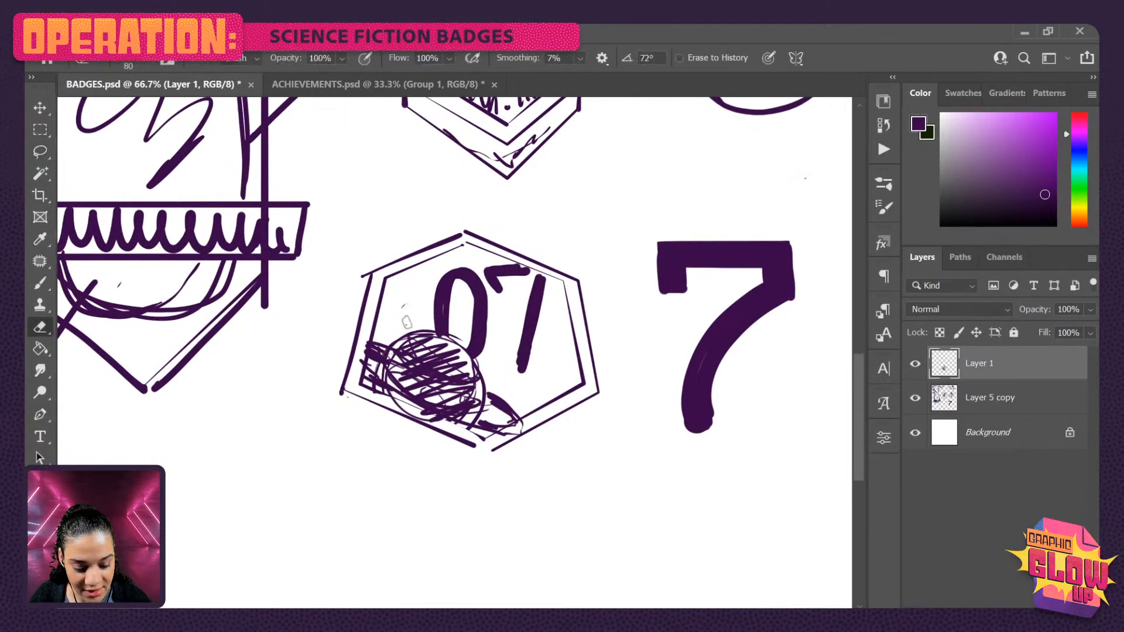
{"action": "left_click", "coordinate": [403, 305]}
- Extend the planet's ring past the lower edge of the duplicated badge as a pointed tip and darken it with brush strokes
{"action": "left_click_drag", "start_coordinate": [546, 413], "coordinate": [539, 357]}
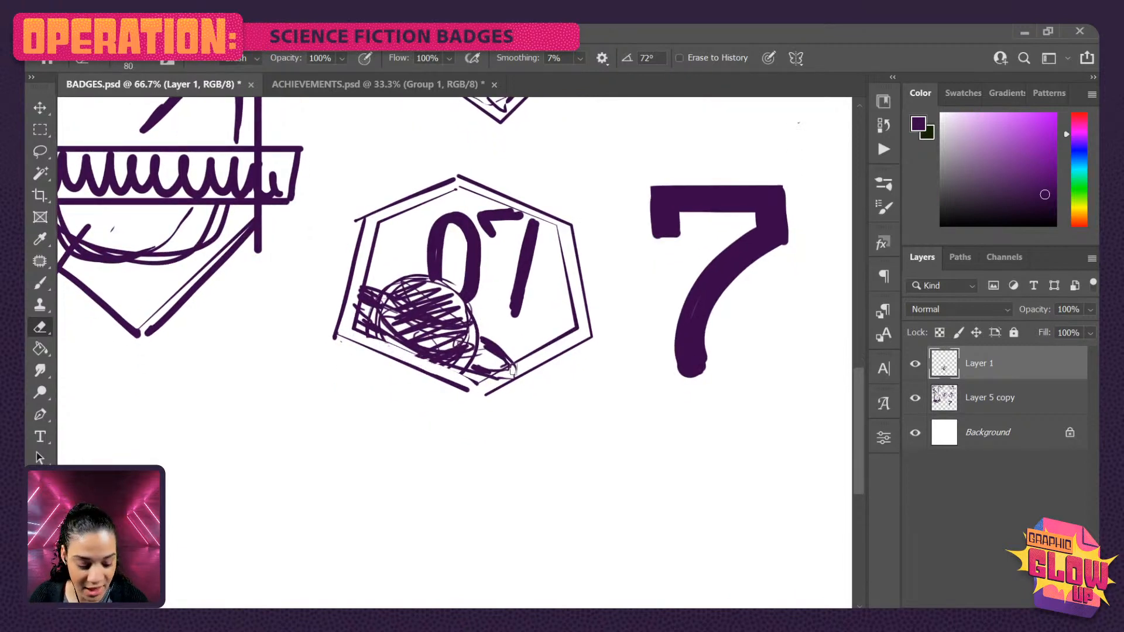
{"action": "key", "text": "b"}
{"action": "mouse_move", "coordinate": [491, 378]}
{"action": "left_mouse_down"}
{"action": "mouse_move", "coordinate": [534, 386]}
{"action": "mouse_move", "coordinate": [491, 346]}
{"action": "mouse_move", "coordinate": [536, 384]}
{"action": "left_mouse_up"}
{"action": "mouse_move", "coordinate": [492, 344]}
{"action": "left_mouse_down"}
{"action": "mouse_move", "coordinate": [539, 381]}
{"action": "mouse_move", "coordinate": [484, 370]}
{"action": "mouse_move", "coordinate": [518, 367]}
{"action": "left_mouse_up"}
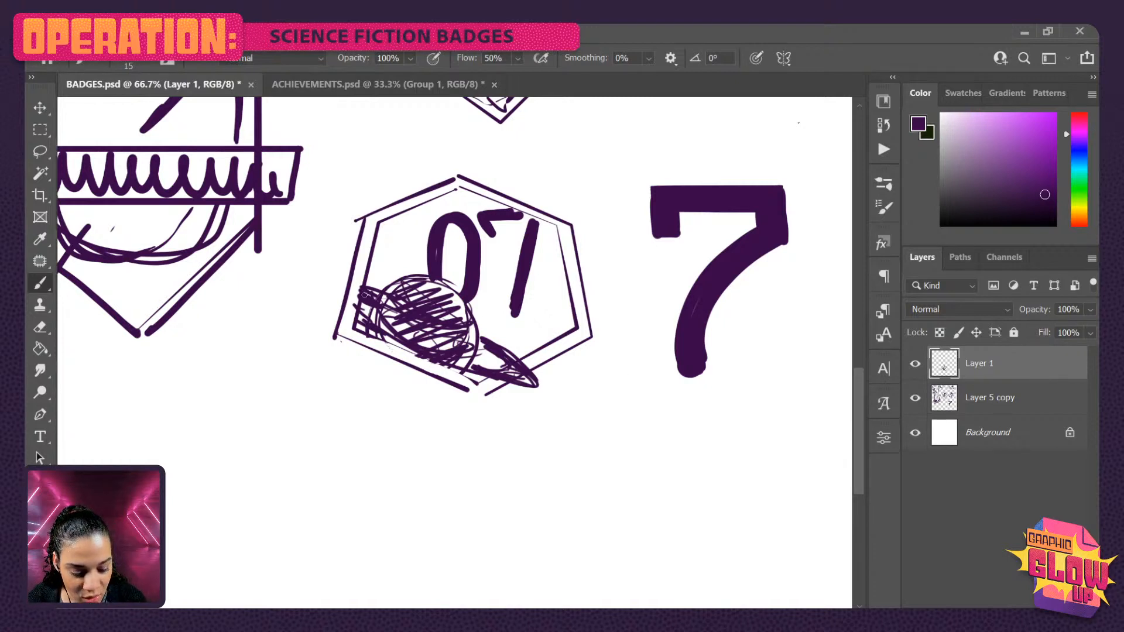
{"action": "left_click_drag", "start_coordinate": [492, 342], "coordinate": [556, 383]}
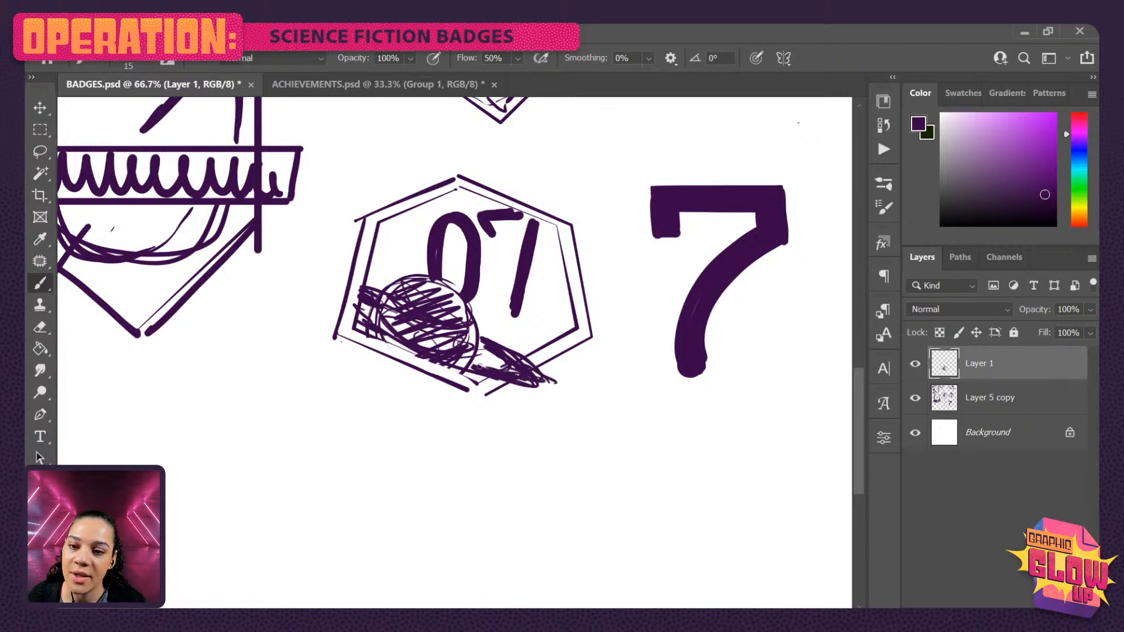
{"action": "left_click_drag", "start_coordinate": [535, 385], "coordinate": [571, 383]}
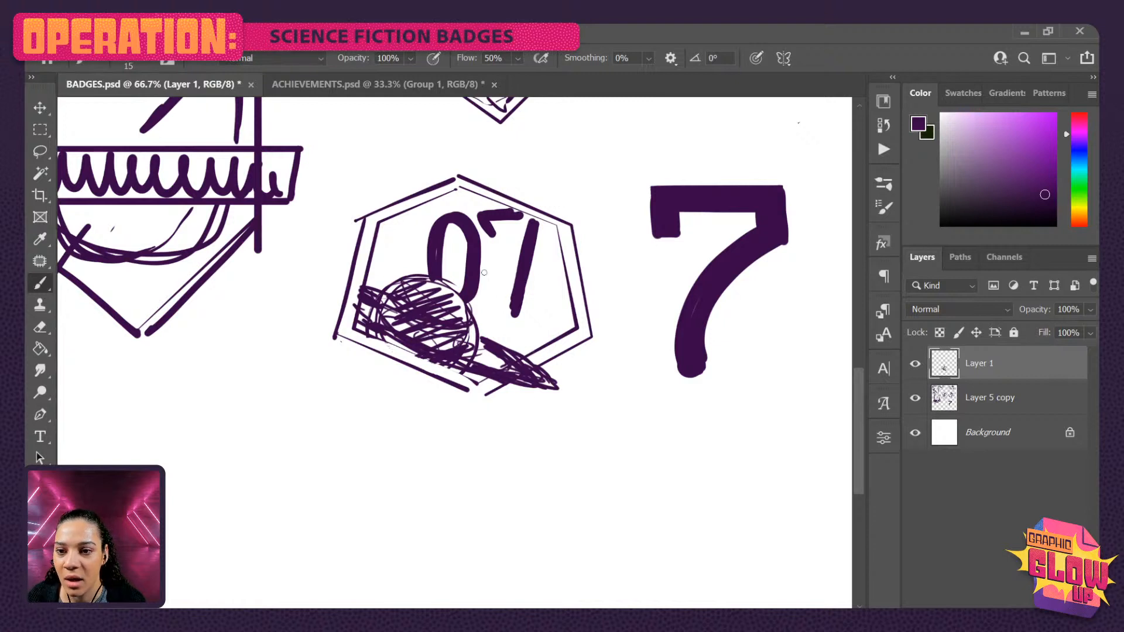
- Sketch three shooting stars with parallel diagonal tails: across the badge's upper-left edge, across its right edge, and over the foot of the 7
{"action": "left_click_drag", "start_coordinate": [404, 244], "coordinate": [405, 247]}
{"action": "key", "text": "ctrl+z"}
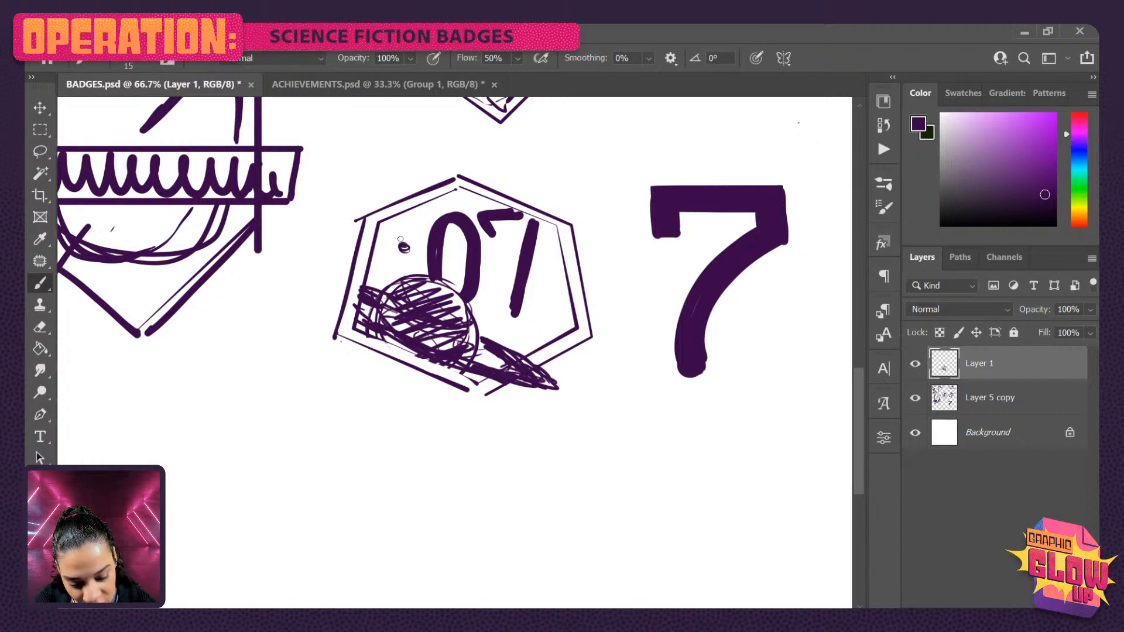
{"action": "left_click_drag", "start_coordinate": [322, 195], "coordinate": [415, 245]}
{"action": "left_click_drag", "start_coordinate": [327, 197], "coordinate": [411, 251]}
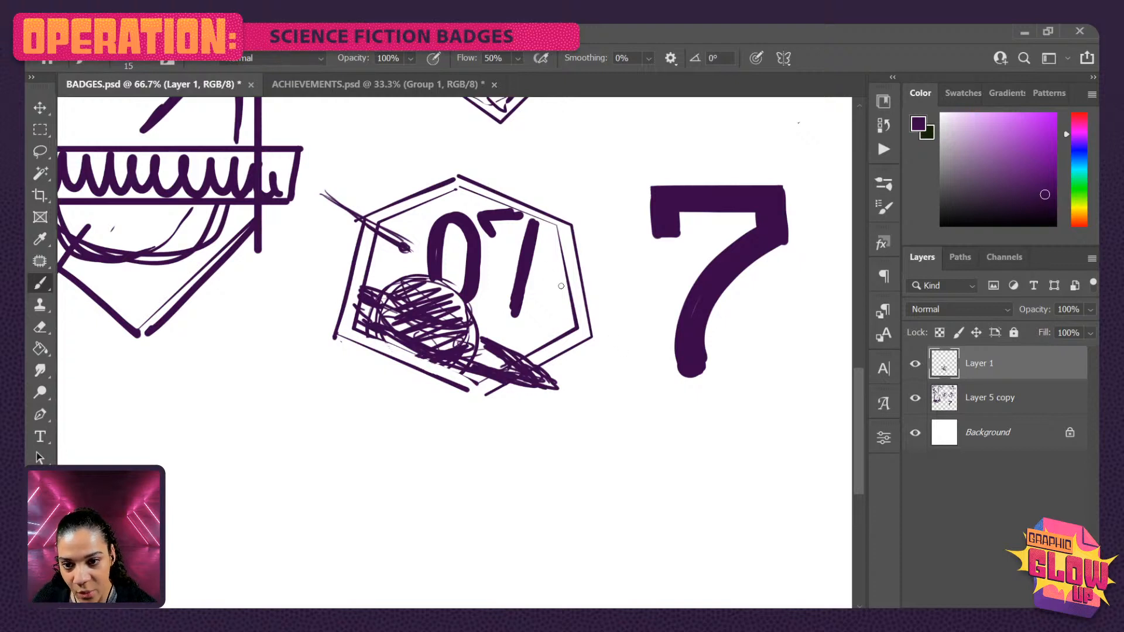
{"action": "mouse_move", "coordinate": [548, 263]}
{"action": "left_mouse_down"}
{"action": "mouse_move", "coordinate": [609, 306]}
{"action": "mouse_move", "coordinate": [591, 291]}
{"action": "mouse_move", "coordinate": [618, 306]}
{"action": "left_mouse_up"}
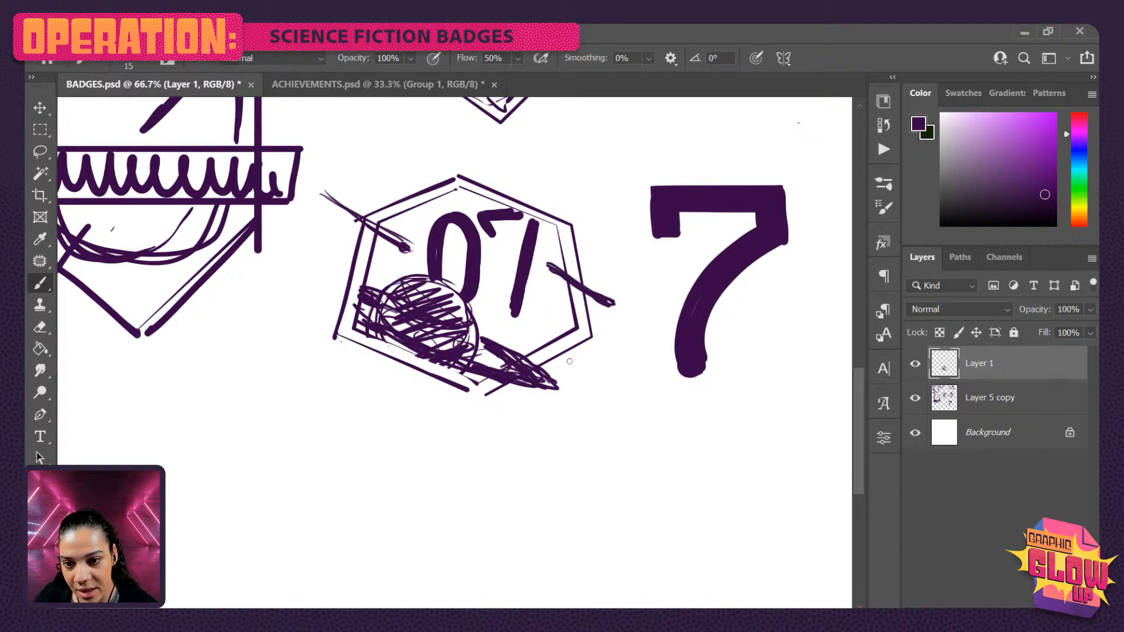
{"action": "mouse_move", "coordinate": [527, 327]}
{"action": "left_mouse_down"}
{"action": "mouse_move", "coordinate": [562, 362]}
{"action": "mouse_move", "coordinate": [544, 359]}
{"action": "left_mouse_up"}
{"action": "key", "text": "ctrl+s"}
{"action": "key", "text": "ctrl+z"}
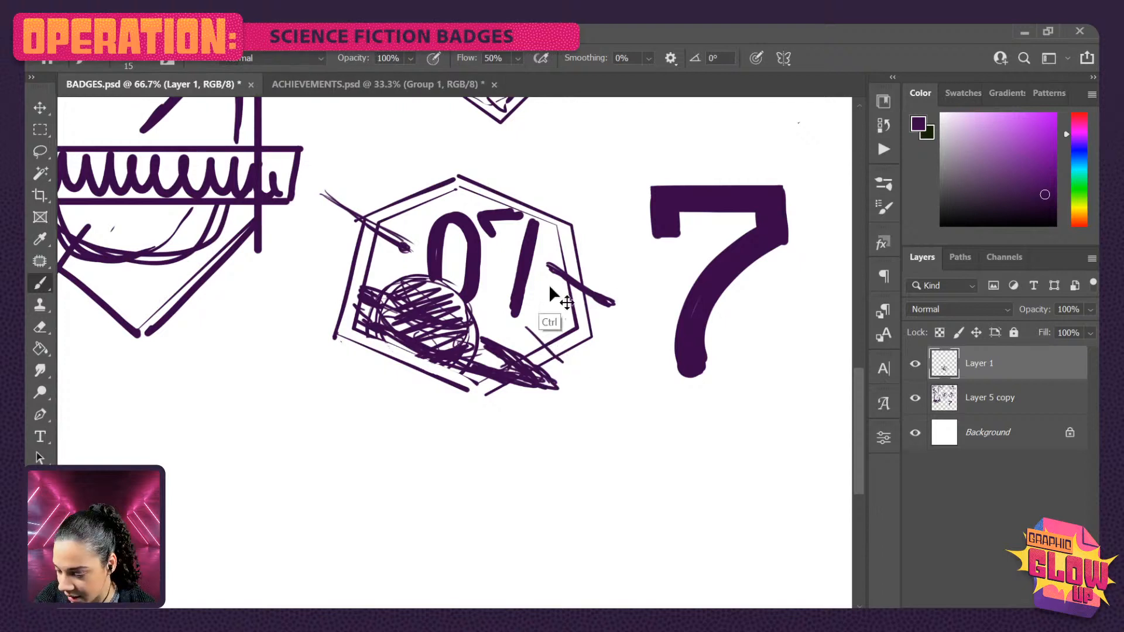
{"action": "key", "text": "ctrl+s"}
{"action": "key", "text": "ctrl+z"}
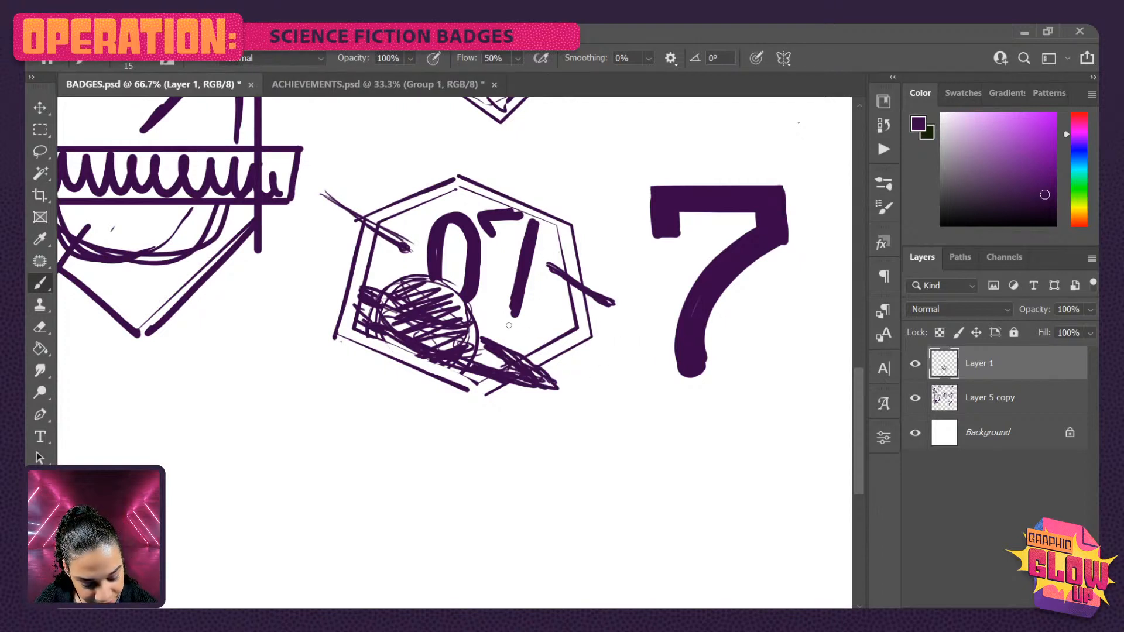
{"action": "left_click_drag", "start_coordinate": [494, 286], "coordinate": [547, 330]}
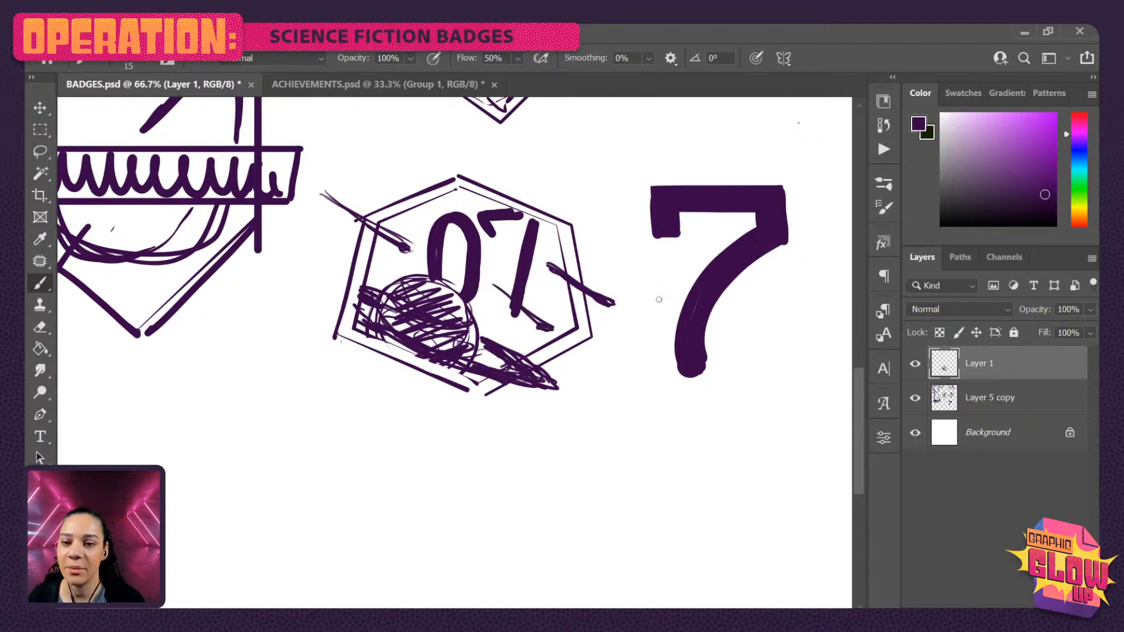
{"action": "left_click_drag", "start_coordinate": [240, 316], "coordinate": [578, 499]}
{"action": "left_click_drag", "start_coordinate": [261, 243], "coordinate": [672, 426]}
{"action": "left_click_drag", "start_coordinate": [349, 127], "coordinate": [684, 302]}
{"action": "key", "text": "ctrl+z"}
{"action": "key", "text": "ctrl+z"}
{"action": "key", "text": "ctrl+z"}
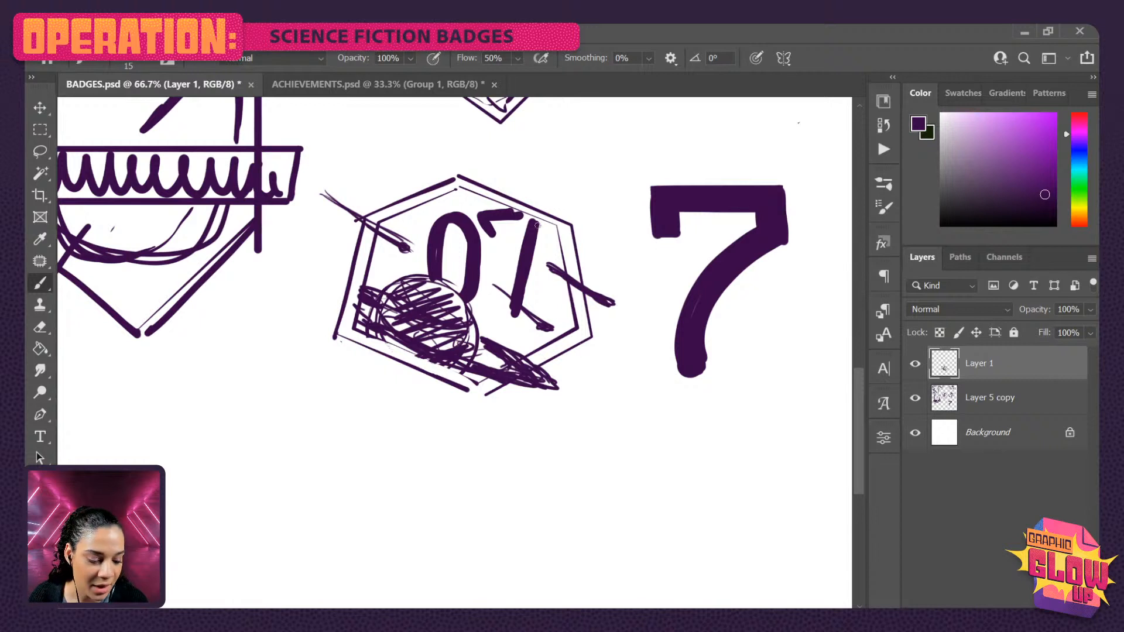
- Thicken the upper bar of the badge's 7, scatter small star dots around the digits, and close the outline's bottom corner
{"action": "mouse_move", "coordinate": [521, 220]}
{"action": "left_mouse_down"}
{"action": "mouse_move", "coordinate": [534, 221]}
{"action": "mouse_move", "coordinate": [495, 224]}
{"action": "left_mouse_up"}
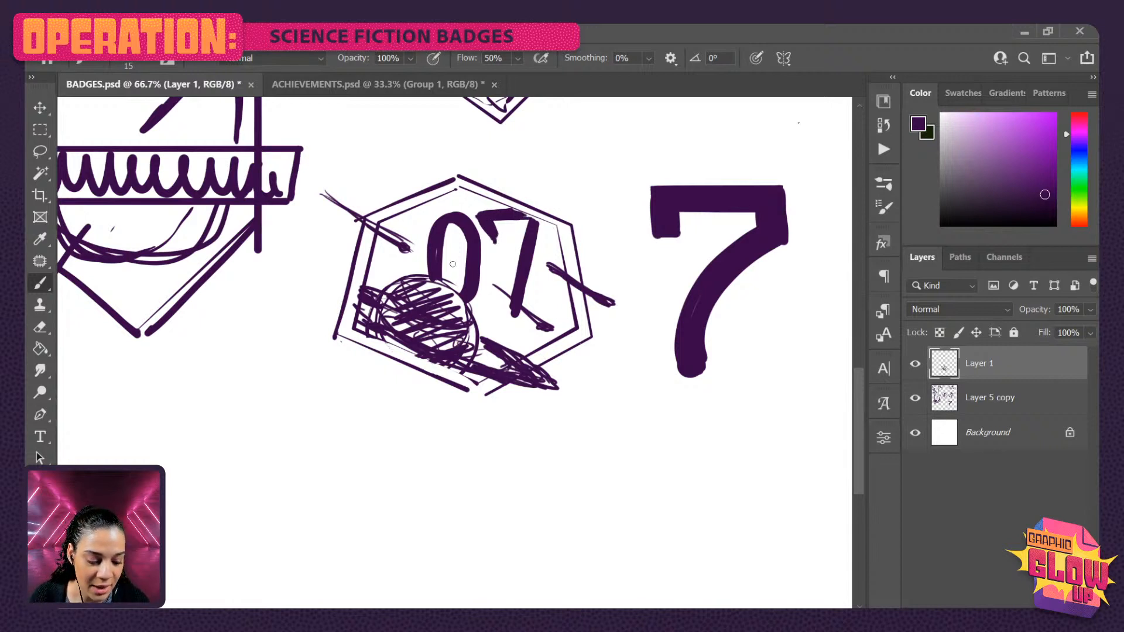
{"action": "left_click", "coordinate": [421, 251]}
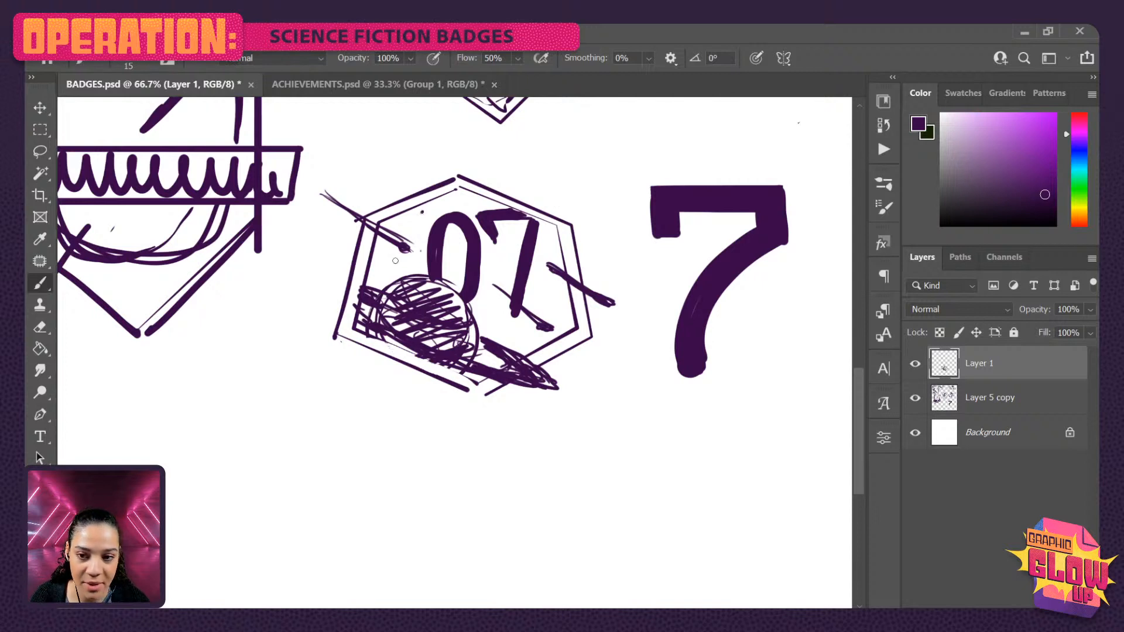
{"action": "left_click", "coordinate": [395, 261]}
{"action": "left_click", "coordinate": [418, 259]}
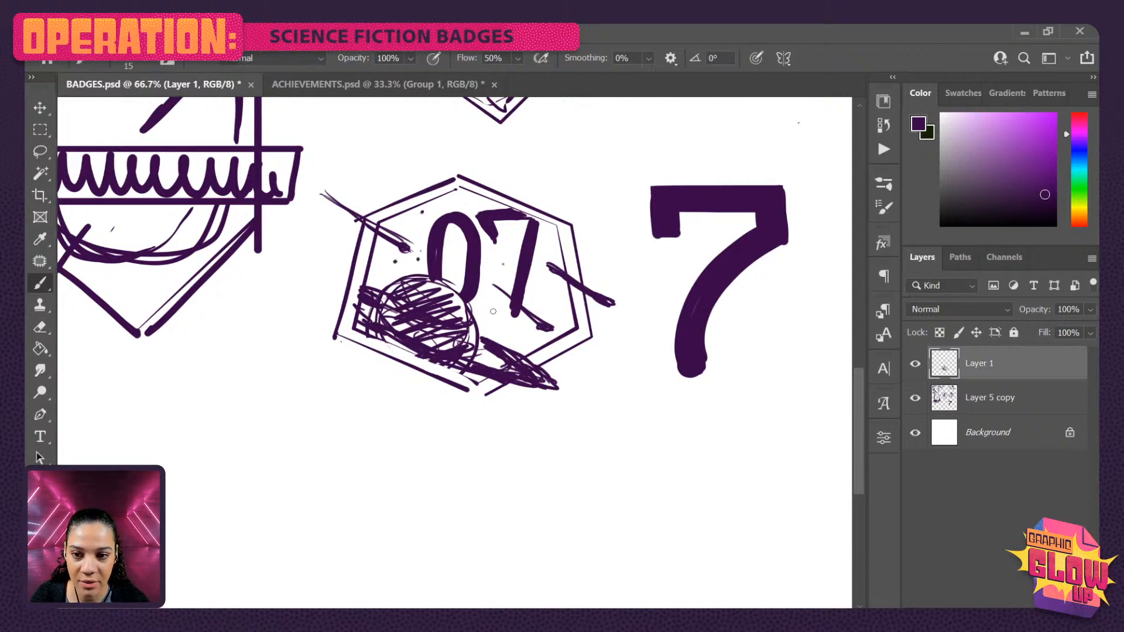
{"action": "left_click", "coordinate": [550, 239]}
{"action": "left_click", "coordinate": [563, 317]}
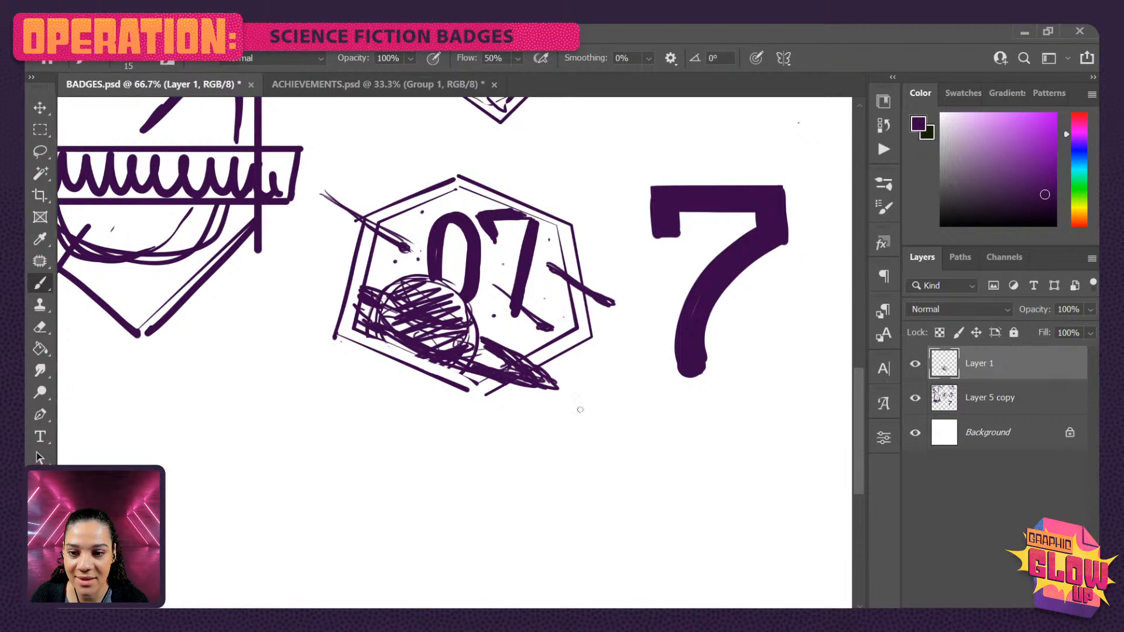
{"action": "left_click_drag", "start_coordinate": [465, 390], "coordinate": [482, 396]}
- Sample the dark purple from the large 7 and draw an arrow pointing at the upper-right edge of the USS DESTINY badge
{"action": "left_click", "coordinate": [629, 328], "text": "alt"}
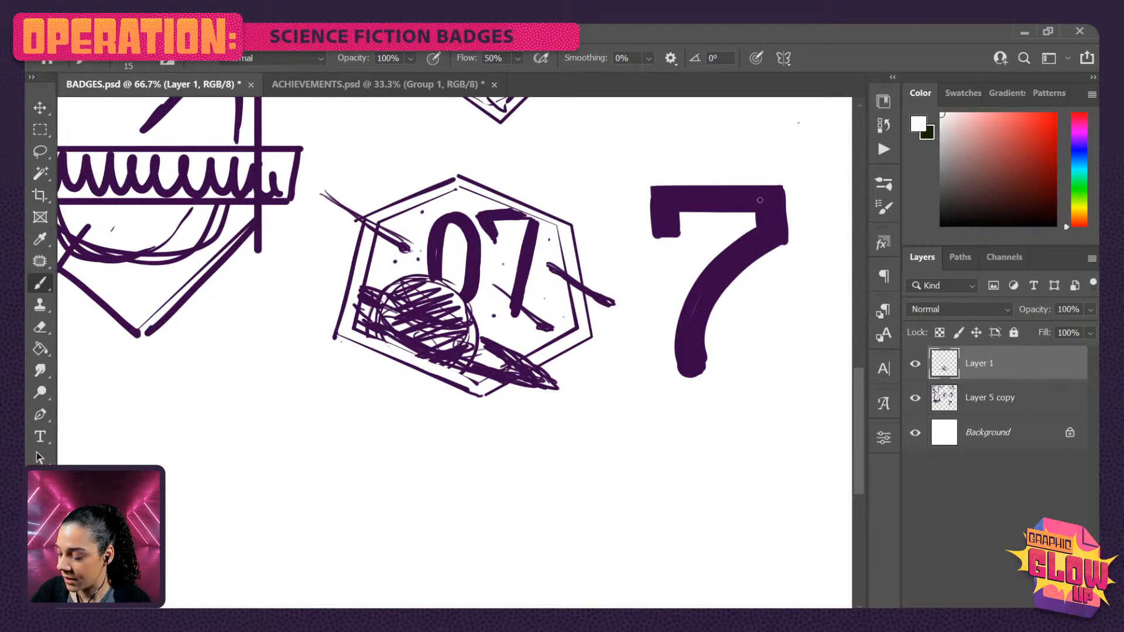
{"action": "left_click", "coordinate": [770, 229], "text": "alt"}
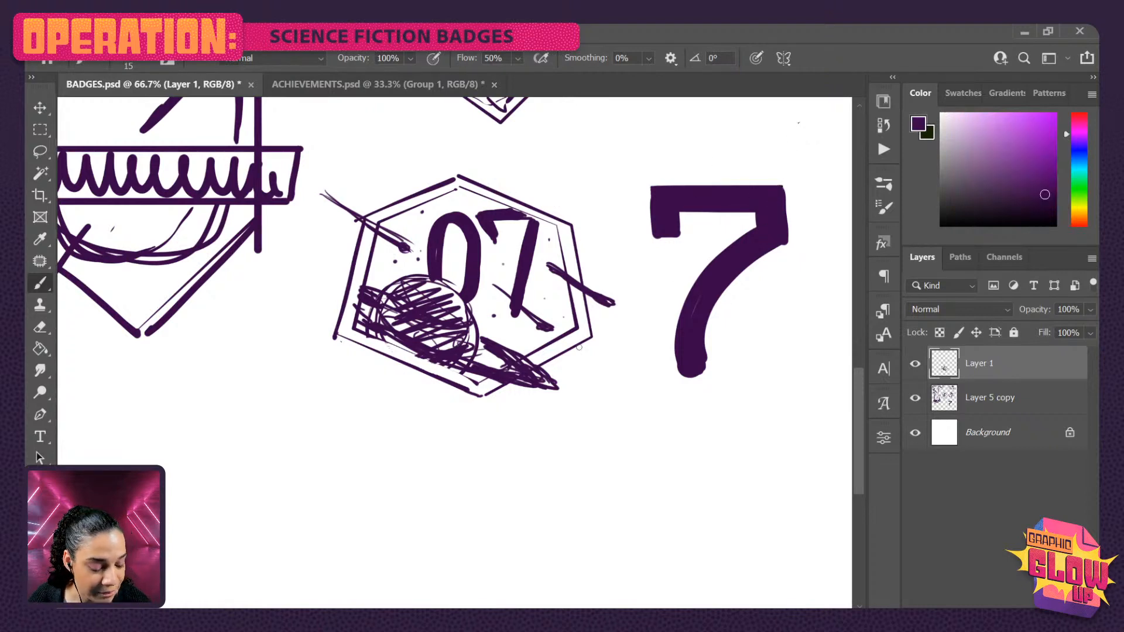
{"action": "mouse_move", "coordinate": [599, 244]}
{"action": "left_mouse_down"}
{"action": "mouse_move", "coordinate": [560, 414]}
{"action": "mouse_move", "coordinate": [550, 525]}
{"action": "left_mouse_up"}
{"action": "left_click_drag", "start_coordinate": [610, 321], "coordinate": [564, 441]}
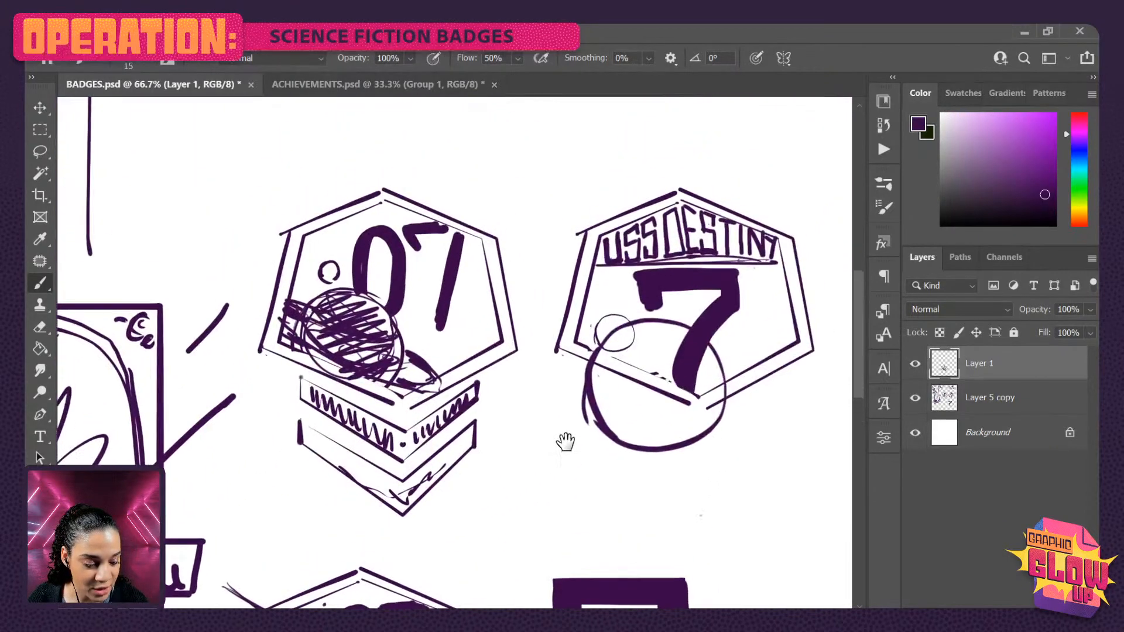
{"action": "left_click_drag", "start_coordinate": [737, 199], "coordinate": [813, 122]}
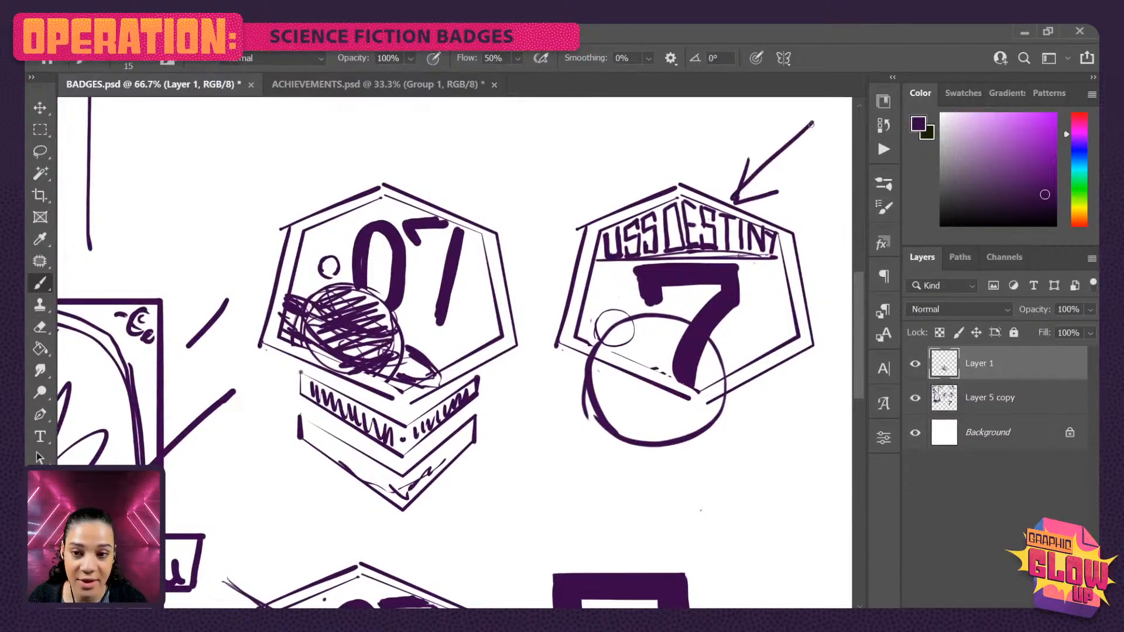
- Outline a V-shaped banner beneath the revised 07 badge with vertical sides and straight edges parallel to the badge's lower sides
{"action": "mouse_move", "coordinate": [503, 529]}
{"action": "left_mouse_down"}
{"action": "mouse_move", "coordinate": [568, 327]}
{"action": "mouse_move", "coordinate": [598, 285]}
{"action": "left_mouse_up"}
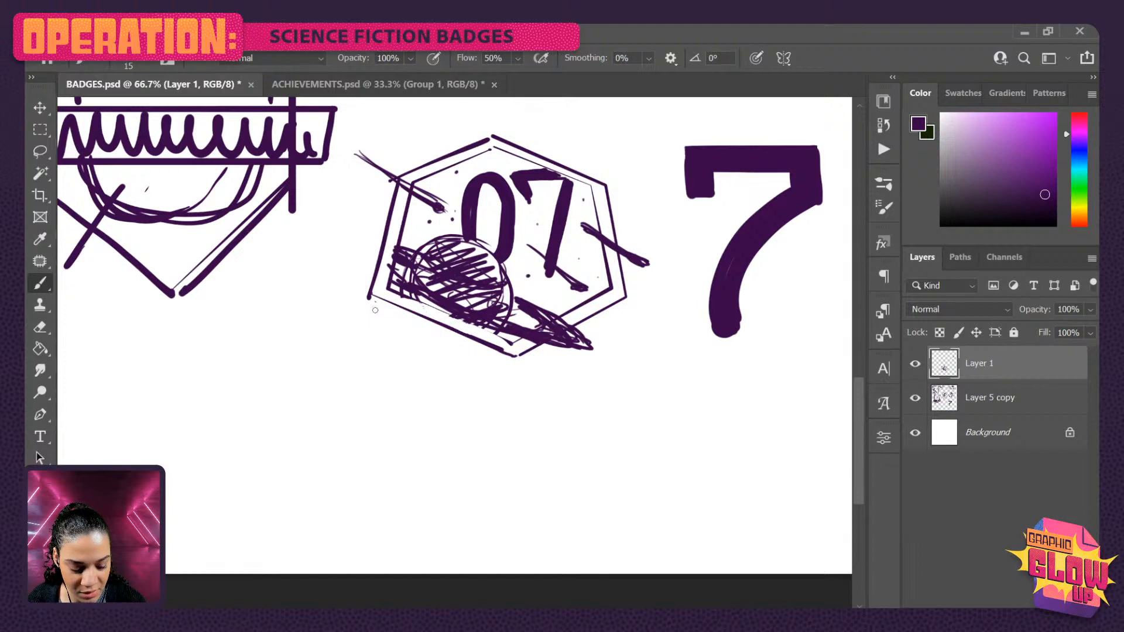
{"action": "left_click_drag", "start_coordinate": [375, 310], "coordinate": [375, 362]}
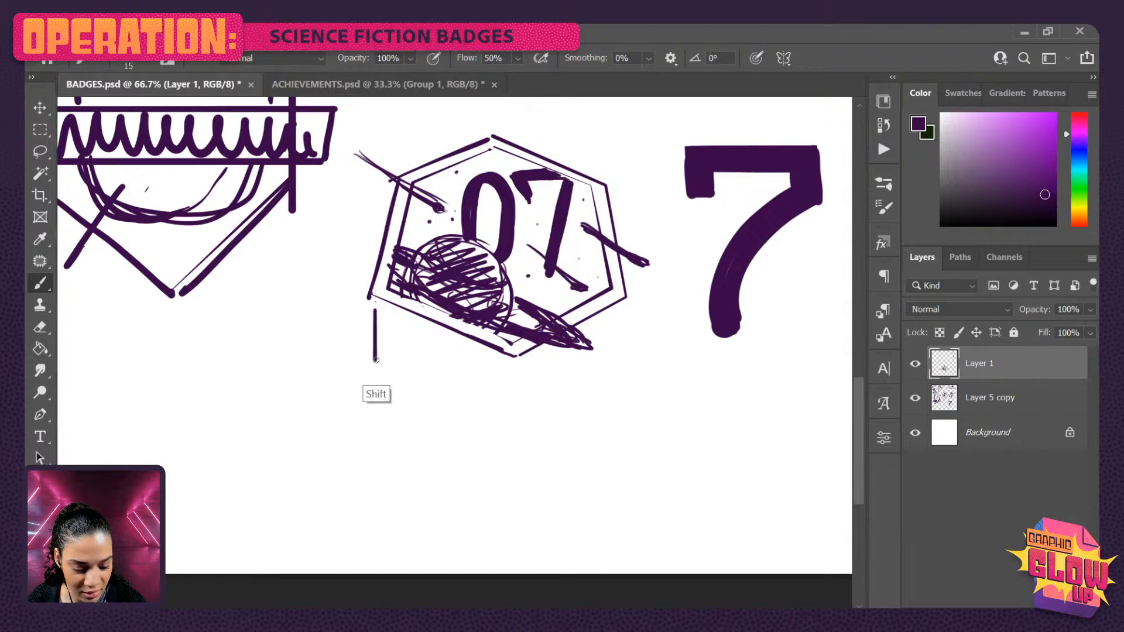
{"action": "left_click_drag", "start_coordinate": [623, 309], "coordinate": [624, 378]}
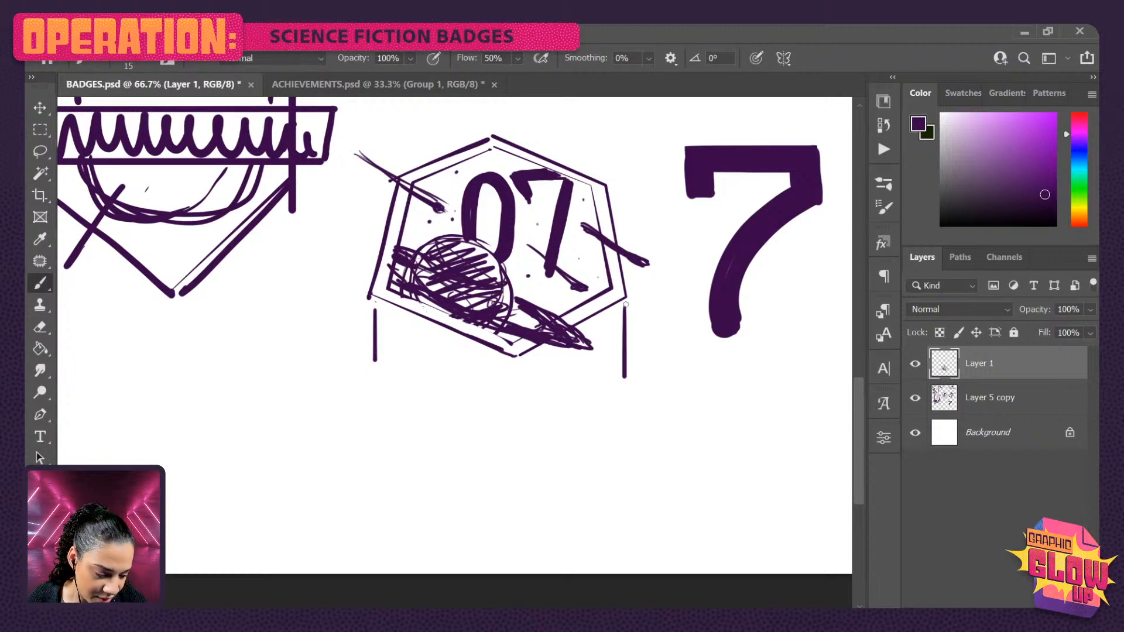
{"action": "left_click", "coordinate": [515, 372], "text": "shift"}
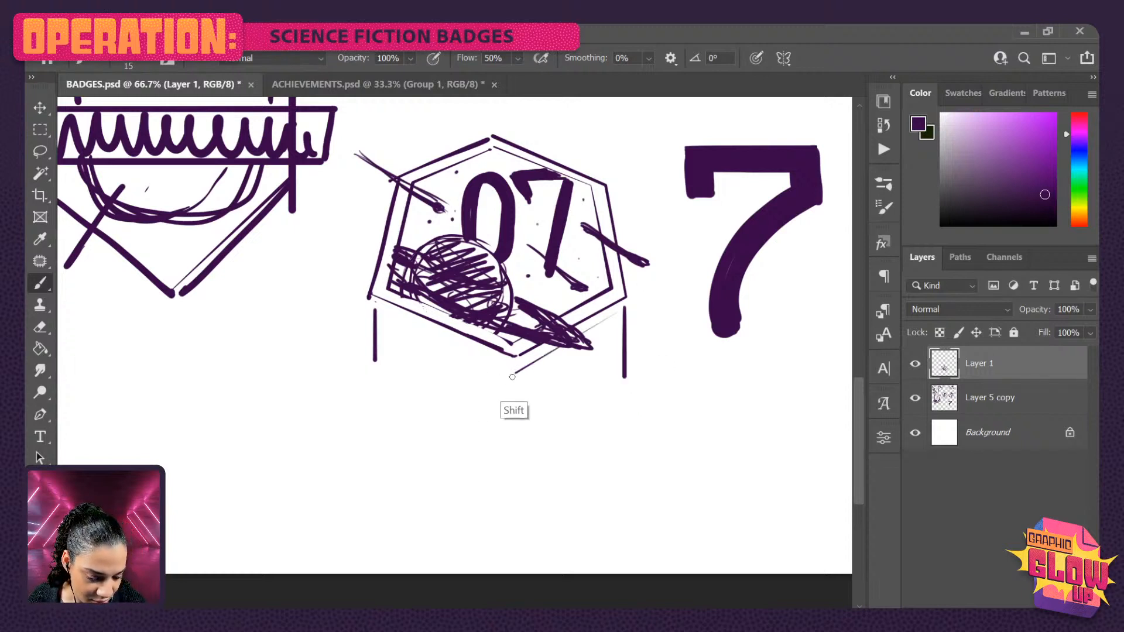
{"action": "left_click", "coordinate": [376, 311], "text": "shift"}
{"action": "left_click", "coordinate": [374, 365]}
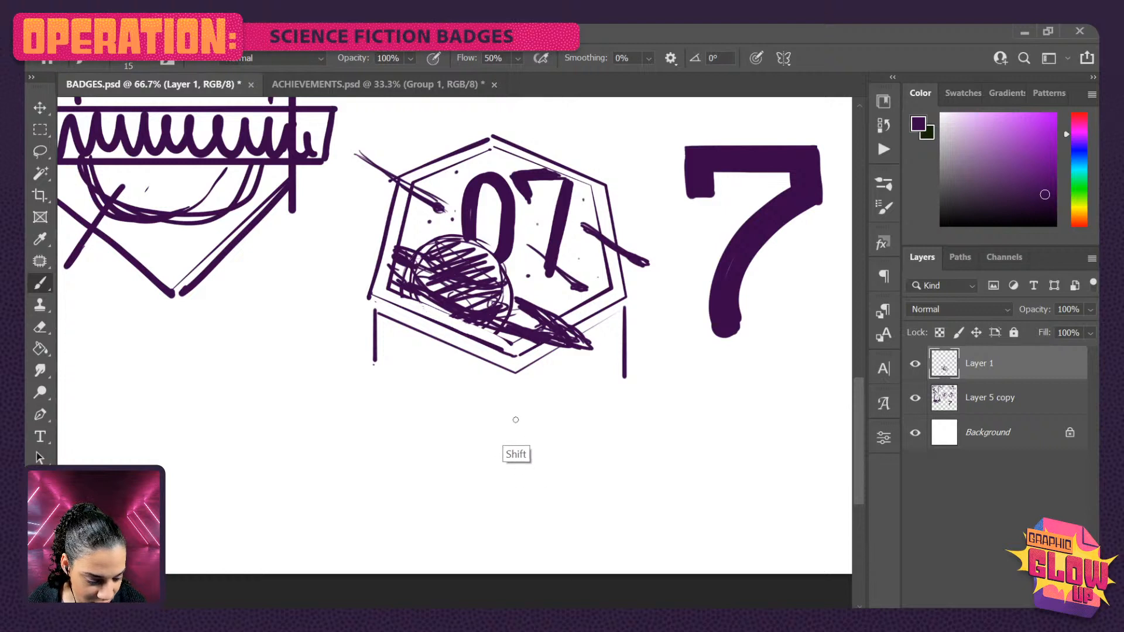
{"action": "left_click", "coordinate": [515, 436], "text": "shift"}
{"action": "left_click", "coordinate": [625, 377], "text": "shift"}
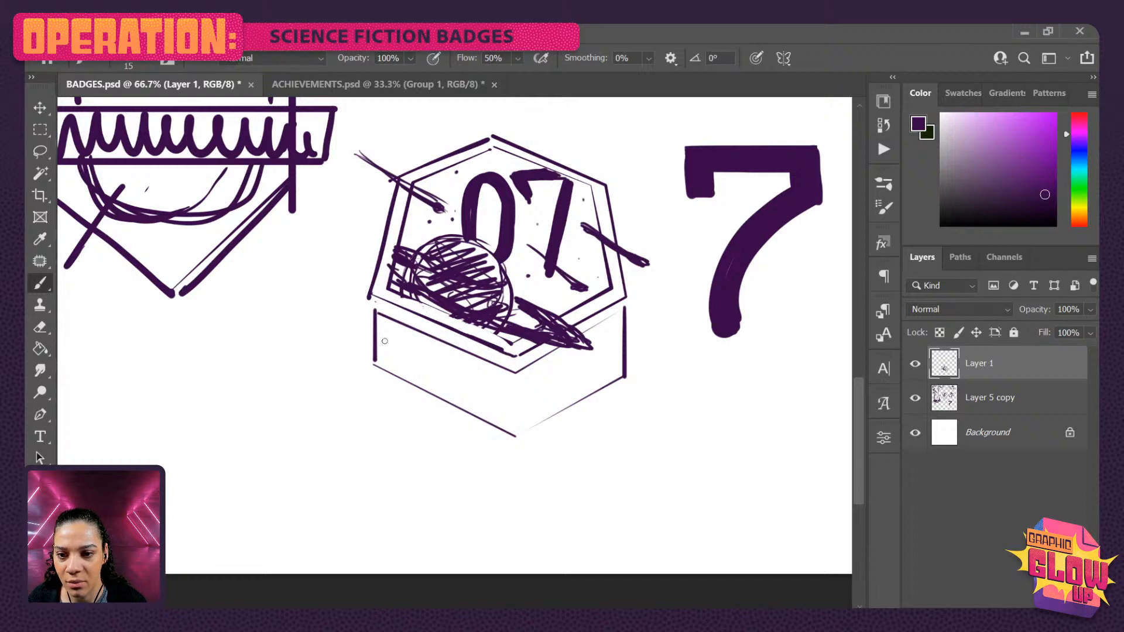
- Fill both halves of the V-shaped banner with zigzag placeholder lettering and darken the banner's lower edges
{"action": "mouse_move", "coordinate": [390, 335]}
{"action": "left_mouse_down"}
{"action": "mouse_move", "coordinate": [404, 354]}
{"action": "mouse_move", "coordinate": [500, 399]}
{"action": "mouse_move", "coordinate": [504, 419]}
{"action": "left_mouse_up"}
{"action": "mouse_move", "coordinate": [520, 380]}
{"action": "left_mouse_down"}
{"action": "mouse_move", "coordinate": [523, 391]}
{"action": "mouse_move", "coordinate": [579, 354]}
{"action": "mouse_move", "coordinate": [603, 361]}
{"action": "mouse_move", "coordinate": [613, 331]}
{"action": "left_mouse_up"}
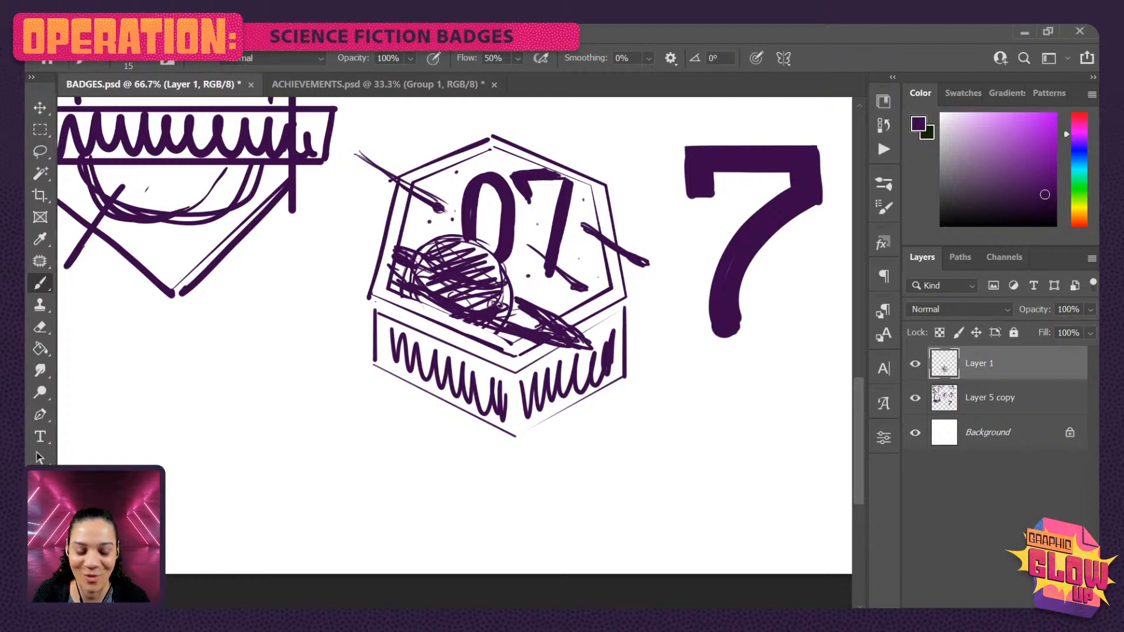
{"action": "left_click_drag", "start_coordinate": [624, 374], "coordinate": [496, 438]}
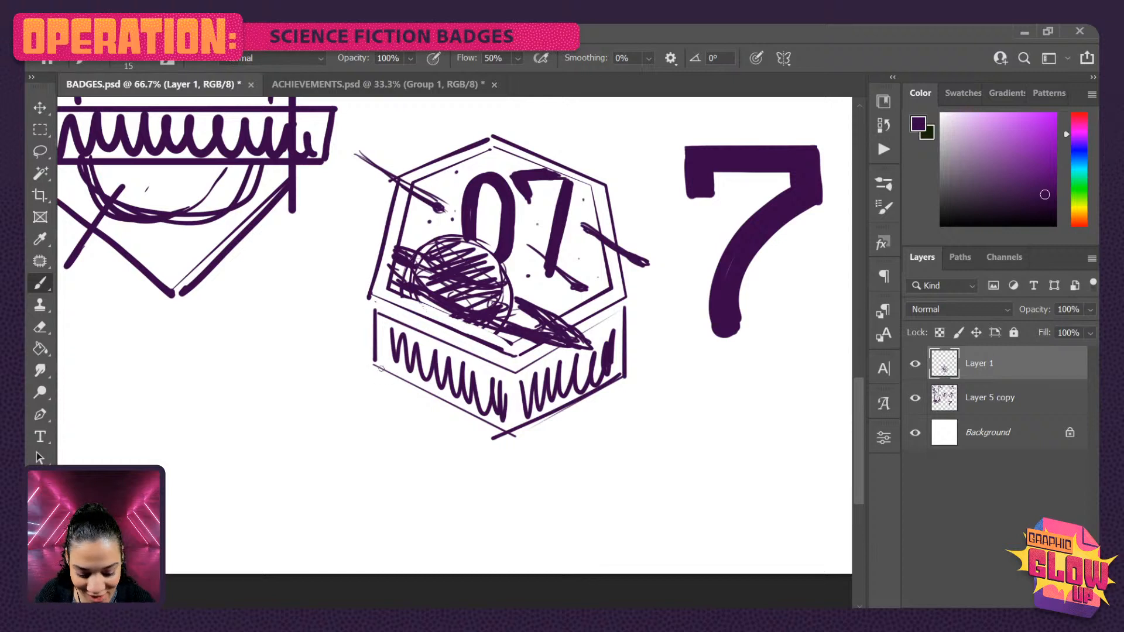
{"action": "left_click_drag", "start_coordinate": [378, 367], "coordinate": [493, 437]}
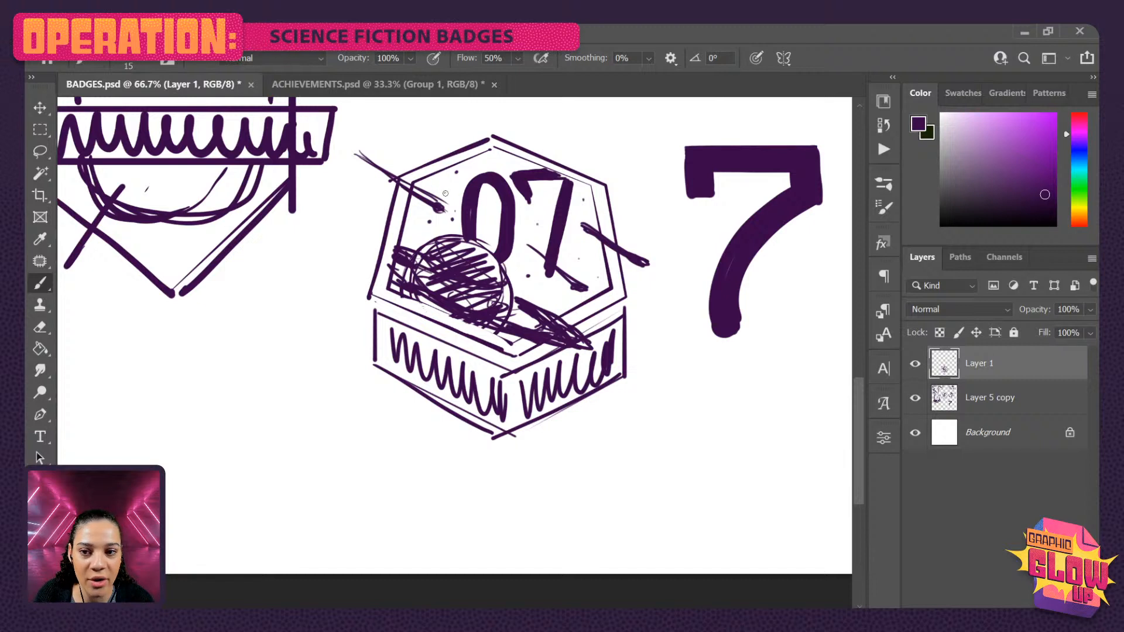
{"action": "left_click_drag", "start_coordinate": [489, 153], "coordinate": [426, 210]}
{"action": "mouse_move", "coordinate": [571, 218]}
{"action": "left_mouse_down"}
{"action": "mouse_move", "coordinate": [553, 232]}
{"action": "mouse_move", "coordinate": [591, 316]}
{"action": "left_mouse_up"}
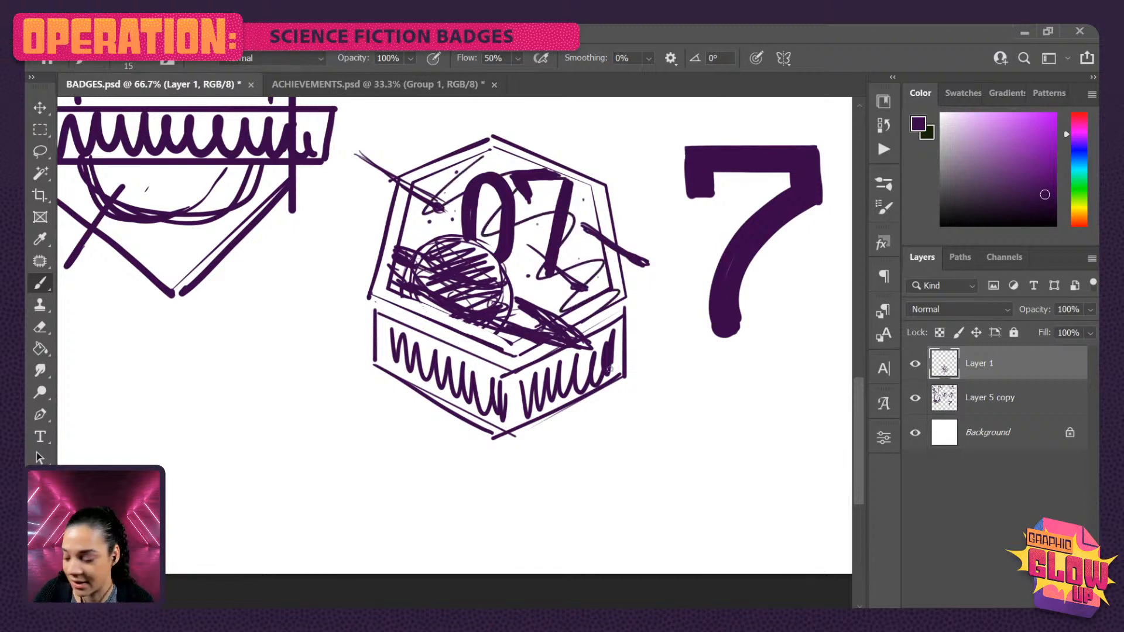
{"action": "key", "text": "ctrl+z"}
{"action": "key", "text": "ctrl+z"}
{"action": "key", "text": "ctrl+z"}
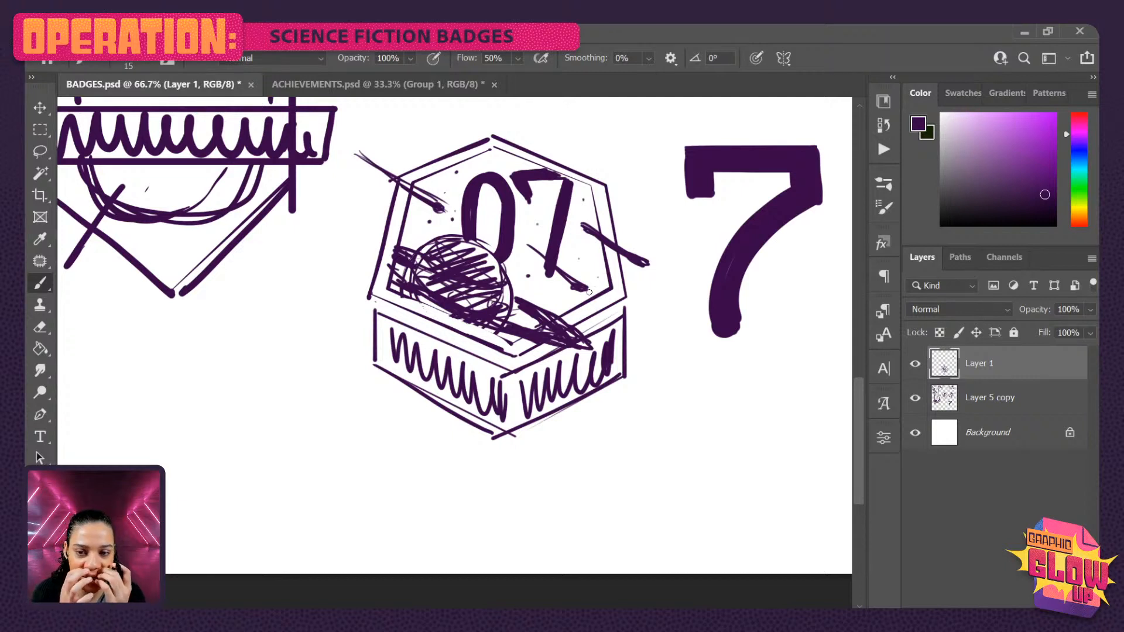
- Sketch thin wavy cloud contours behind the 07 inside the badge
{"action": "mouse_move", "coordinate": [602, 248]}
{"action": "left_mouse_down"}
{"action": "mouse_move", "coordinate": [571, 252]}
{"action": "mouse_move", "coordinate": [556, 275]}
{"action": "mouse_move", "coordinate": [509, 300]}
{"action": "left_mouse_up"}
{"action": "mouse_move", "coordinate": [595, 206]}
{"action": "left_mouse_down"}
{"action": "mouse_move", "coordinate": [526, 235]}
{"action": "mouse_move", "coordinate": [478, 289]}
{"action": "left_mouse_up"}
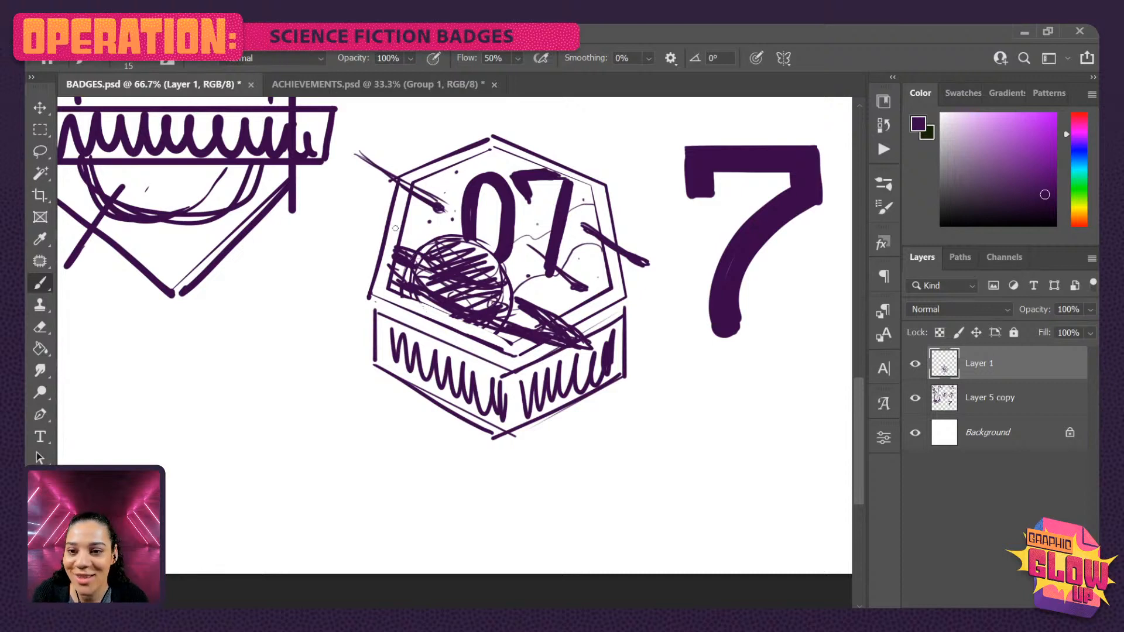
{"action": "mouse_move", "coordinate": [540, 170]}
{"action": "left_mouse_down"}
{"action": "mouse_move", "coordinate": [441, 211]}
{"action": "mouse_move", "coordinate": [426, 242]}
{"action": "left_mouse_up"}
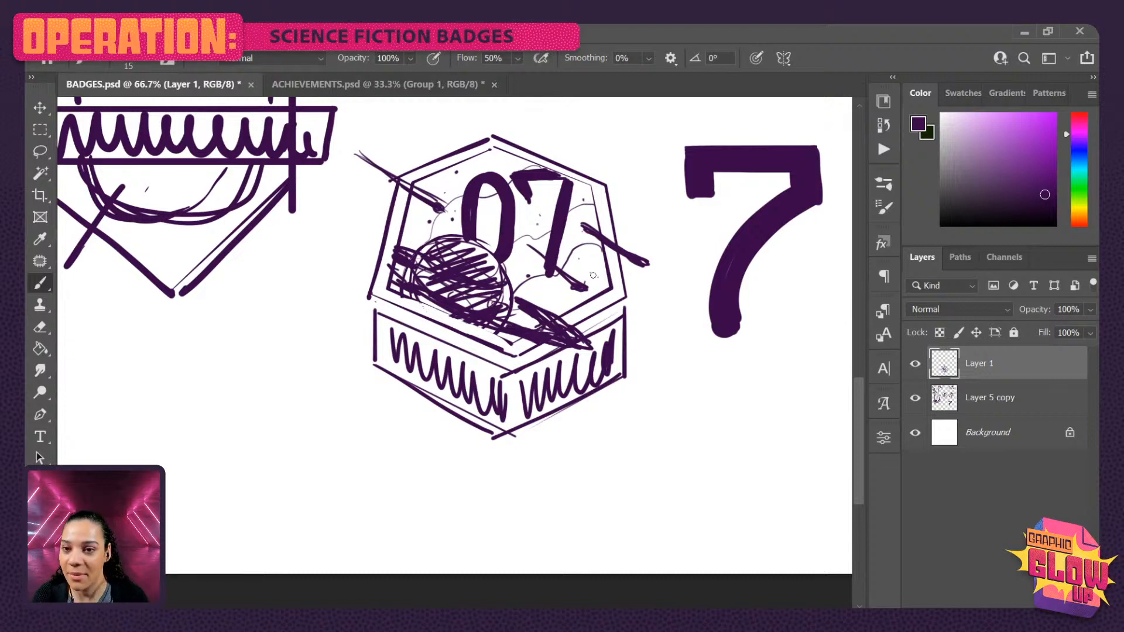
- Thicken both sides of the badge's 0 and add a diagonal slash through its center
{"action": "mouse_move", "coordinate": [463, 199]}
{"action": "left_mouse_down"}
{"action": "mouse_move", "coordinate": [459, 235]}
{"action": "mouse_move", "coordinate": [477, 172]}
{"action": "left_mouse_up"}
{"action": "mouse_move", "coordinate": [512, 218]}
{"action": "left_mouse_down"}
{"action": "mouse_move", "coordinate": [515, 250]}
{"action": "mouse_move", "coordinate": [514, 217]}
{"action": "mouse_move", "coordinate": [494, 191]}
{"action": "mouse_move", "coordinate": [507, 247]}
{"action": "mouse_move", "coordinate": [513, 221]}
{"action": "mouse_move", "coordinate": [507, 256]}
{"action": "left_mouse_up"}
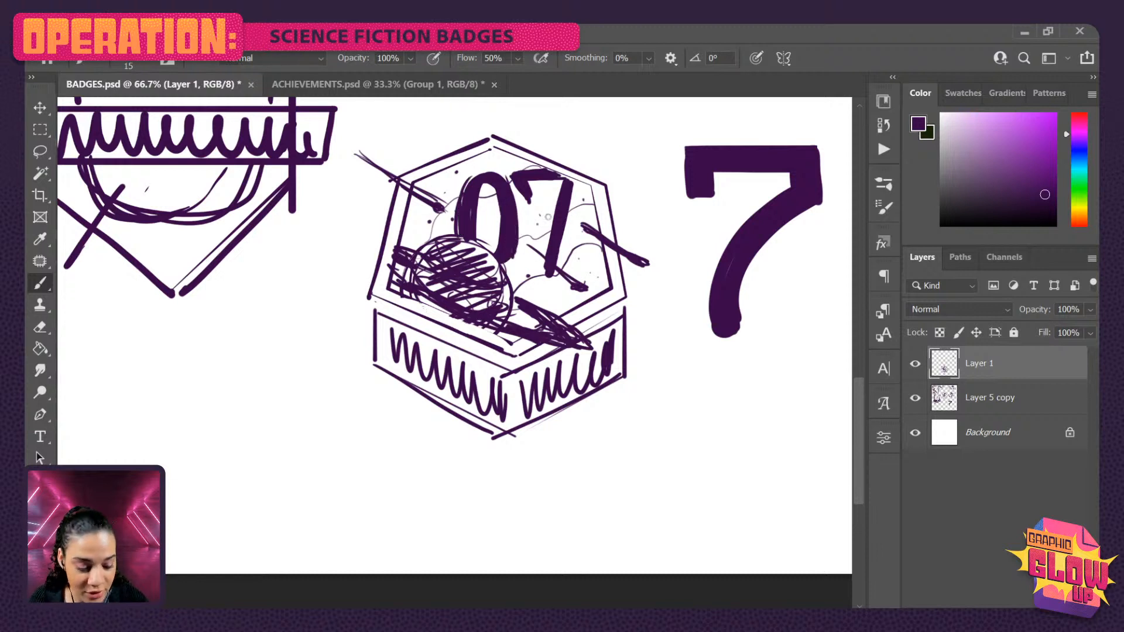
{"action": "mouse_move", "coordinate": [499, 194]}
{"action": "left_mouse_down"}
{"action": "mouse_move", "coordinate": [475, 255]}
{"action": "mouse_move", "coordinate": [491, 235]}
{"action": "left_mouse_up"}
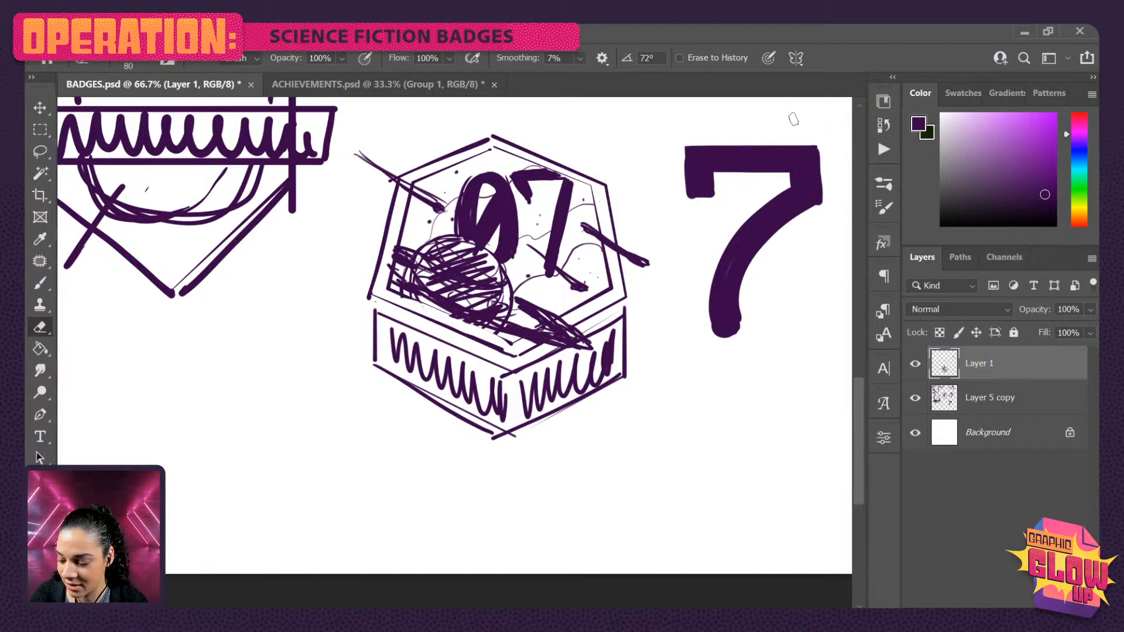
- Draw a small arrow pointing at the large 7's top bar and square off the short serif on the badge's 7
{"action": "key", "text": "b"}
{"action": "mouse_move", "coordinate": [797, 118]}
{"action": "left_mouse_down"}
{"action": "mouse_move", "coordinate": [811, 126]}
{"action": "mouse_move", "coordinate": [801, 137]}
{"action": "left_mouse_up"}
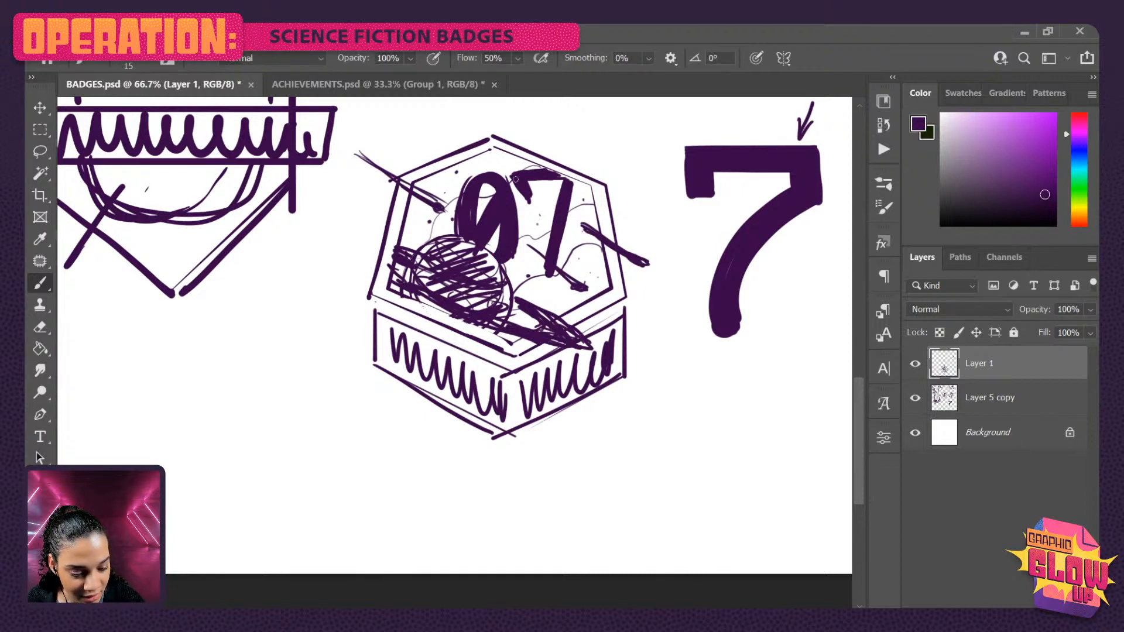
{"action": "left_click_drag", "start_coordinate": [517, 179], "coordinate": [523, 202]}
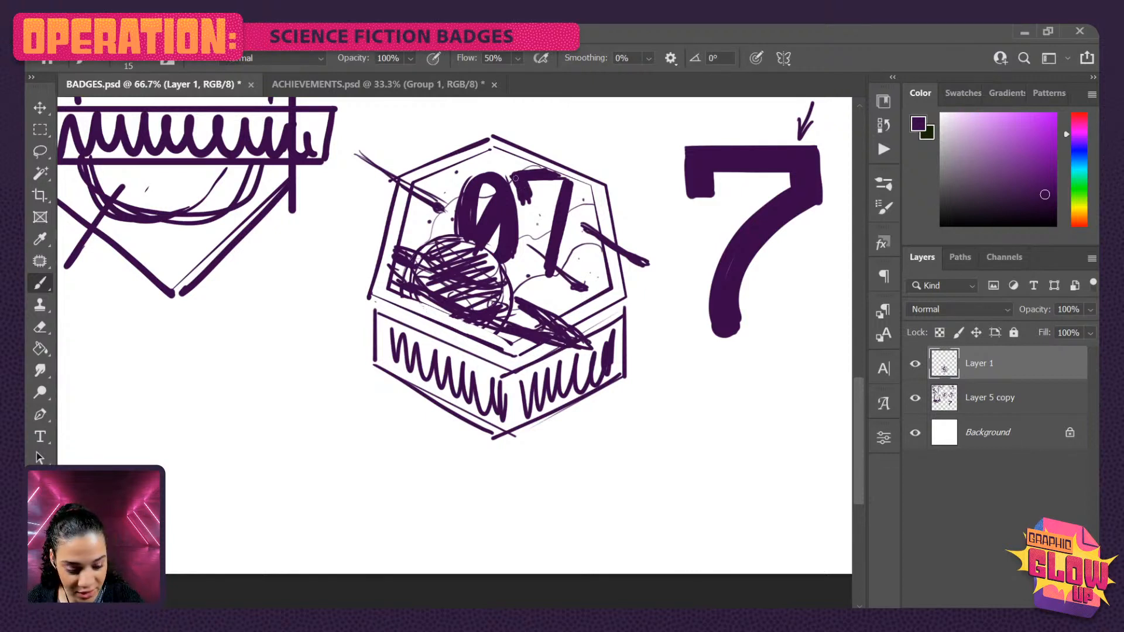
{"action": "key", "text": "e"}
{"action": "mouse_move", "coordinate": [529, 183]}
{"action": "left_mouse_down"}
{"action": "mouse_move", "coordinate": [575, 252]}
{"action": "mouse_move", "coordinate": [521, 203]}
{"action": "left_mouse_up"}
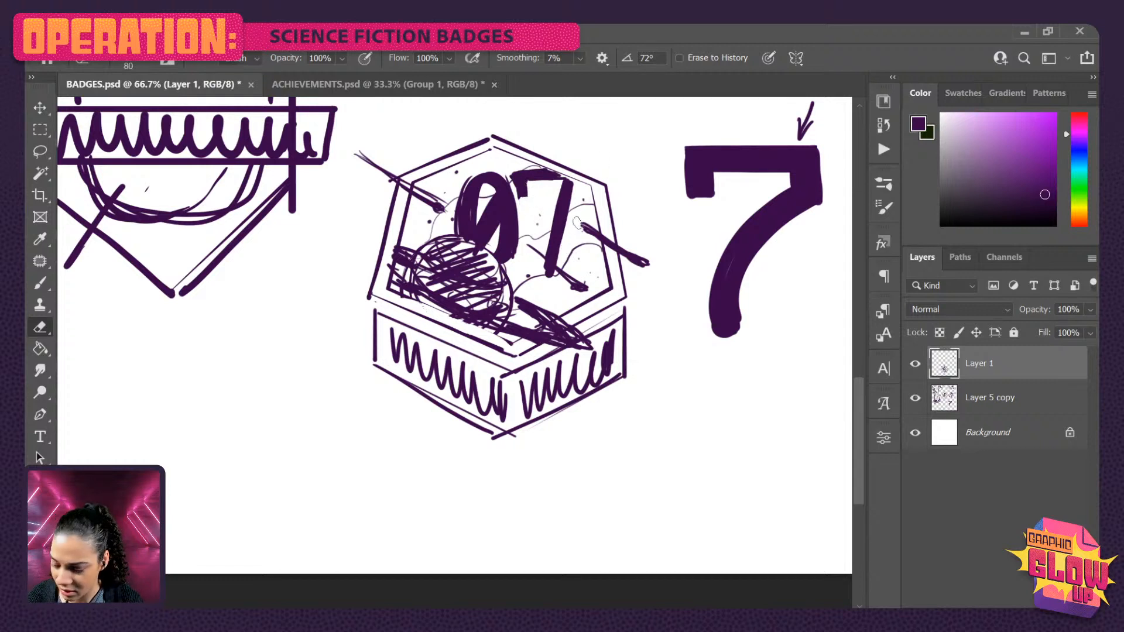
- Erase the straight stem of the badge's 7 and redraw it as a thick curved stem like the large 7's
{"action": "mouse_move", "coordinate": [564, 240]}
{"action": "left_mouse_down"}
{"action": "mouse_move", "coordinate": [563, 189]}
{"action": "mouse_move", "coordinate": [553, 271]}
{"action": "left_mouse_up"}
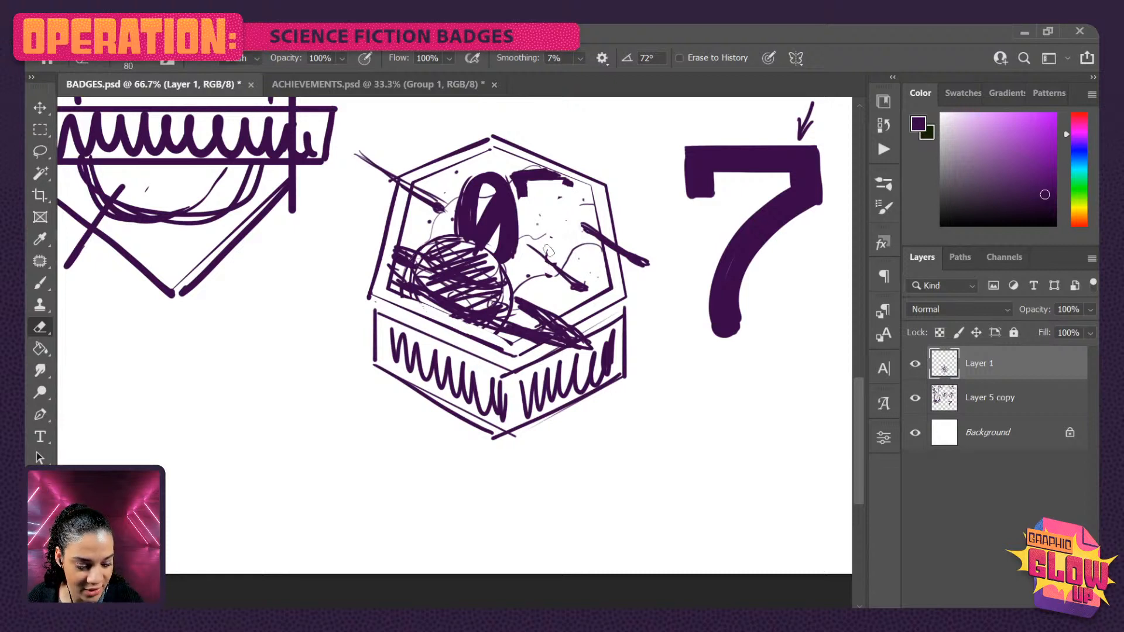
{"action": "key", "text": "b"}
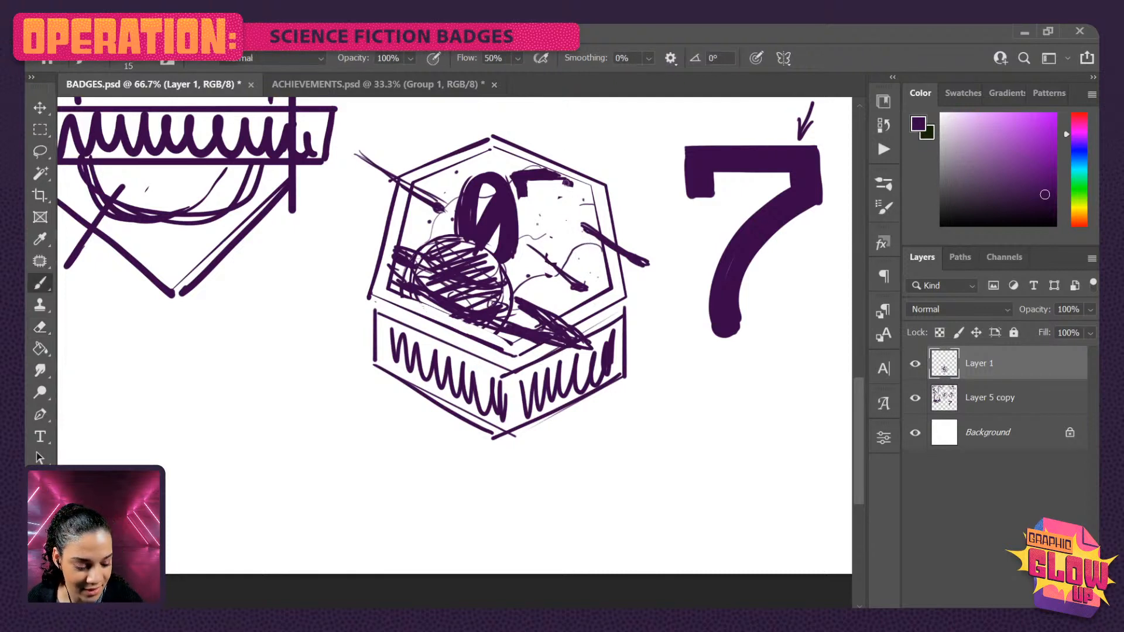
{"action": "mouse_move", "coordinate": [569, 181]}
{"action": "left_mouse_down"}
{"action": "mouse_move", "coordinate": [571, 201]}
{"action": "mouse_move", "coordinate": [563, 195]}
{"action": "mouse_move", "coordinate": [534, 263]}
{"action": "mouse_move", "coordinate": [556, 210]}
{"action": "mouse_move", "coordinate": [536, 234]}
{"action": "mouse_move", "coordinate": [562, 193]}
{"action": "mouse_move", "coordinate": [553, 210]}
{"action": "left_mouse_up"}
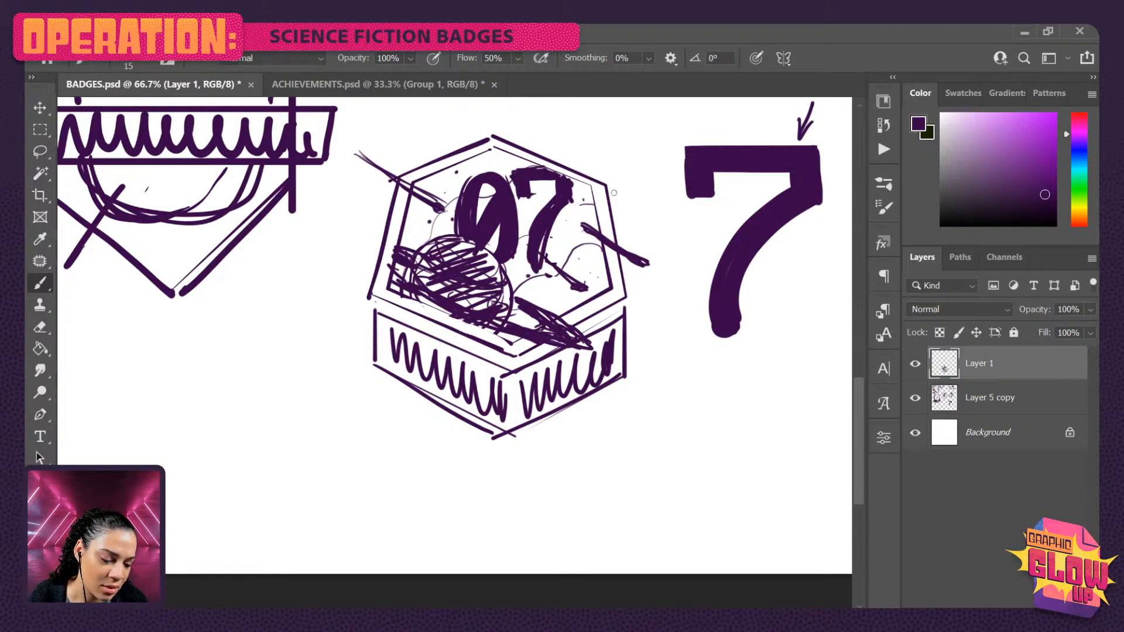
{"action": "key", "text": "ctrl+minus"}
{"action": "key", "text": "ctrl+minus"}
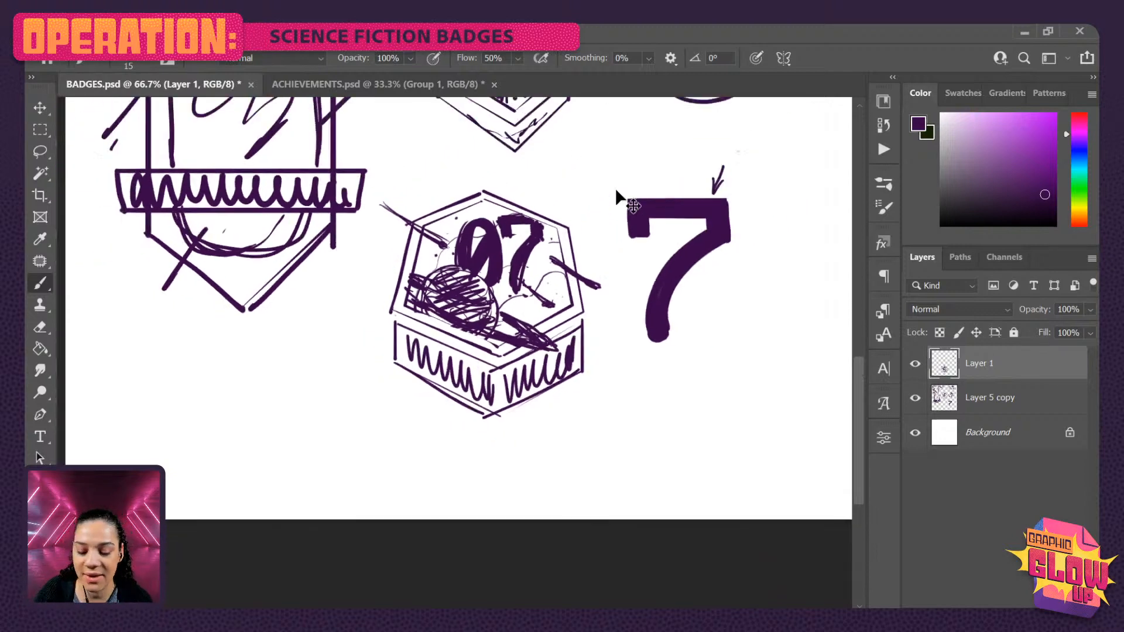
{"action": "key", "text": "ctrl+minus"}
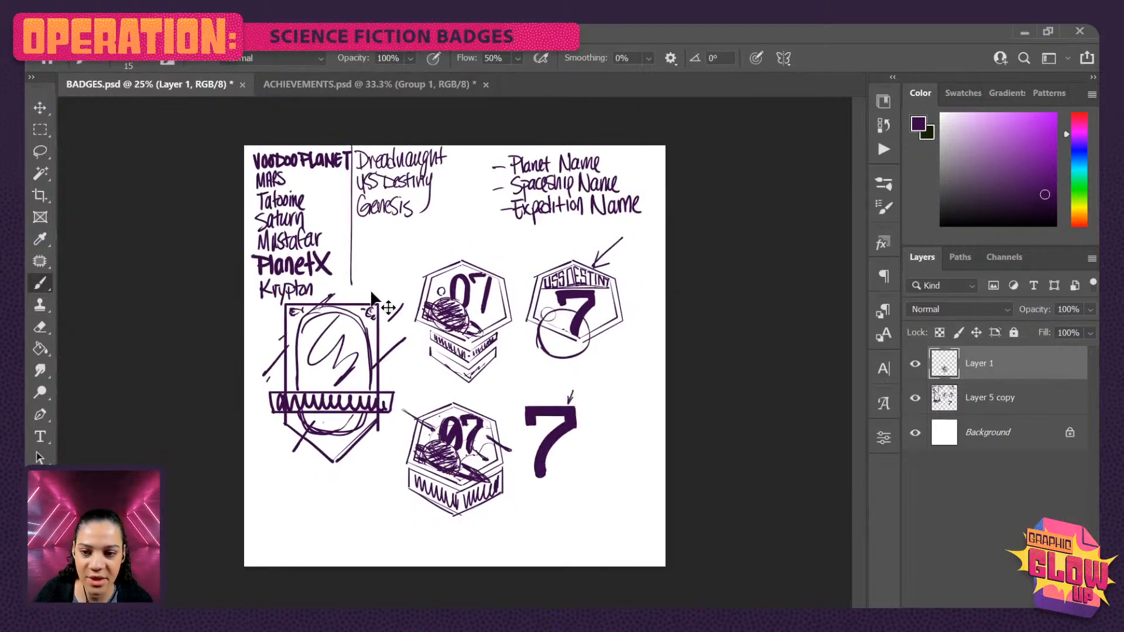
{"action": "key", "text": "ctrl+plus"}
{"action": "key", "text": "ctrl+plus"}
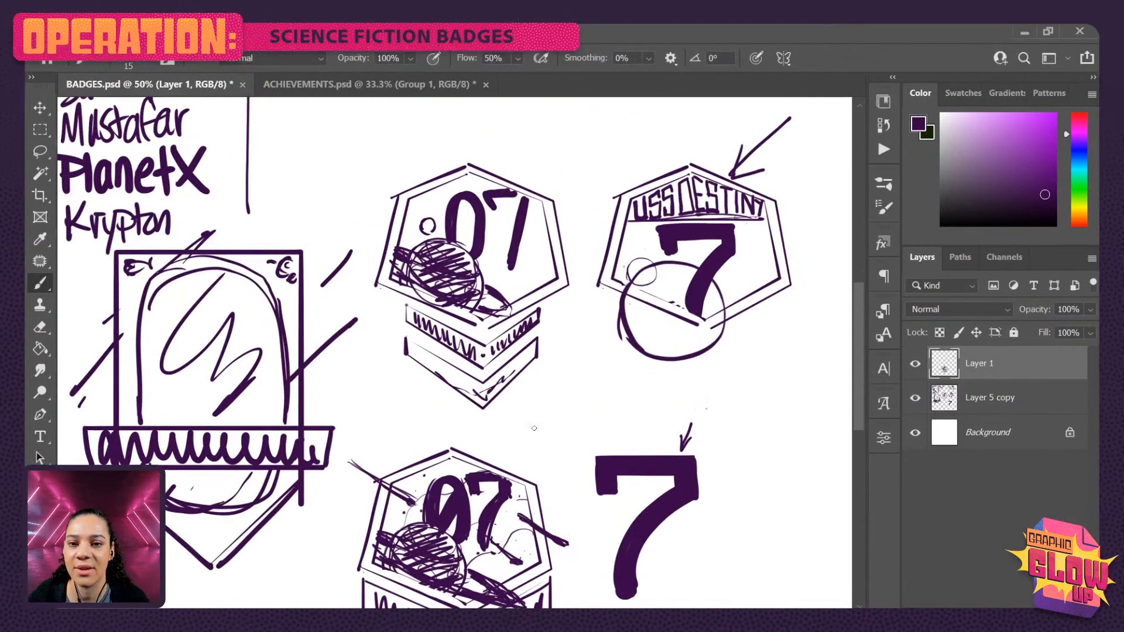
{"action": "left_click_drag", "start_coordinate": [522, 487], "coordinate": [560, 334]}
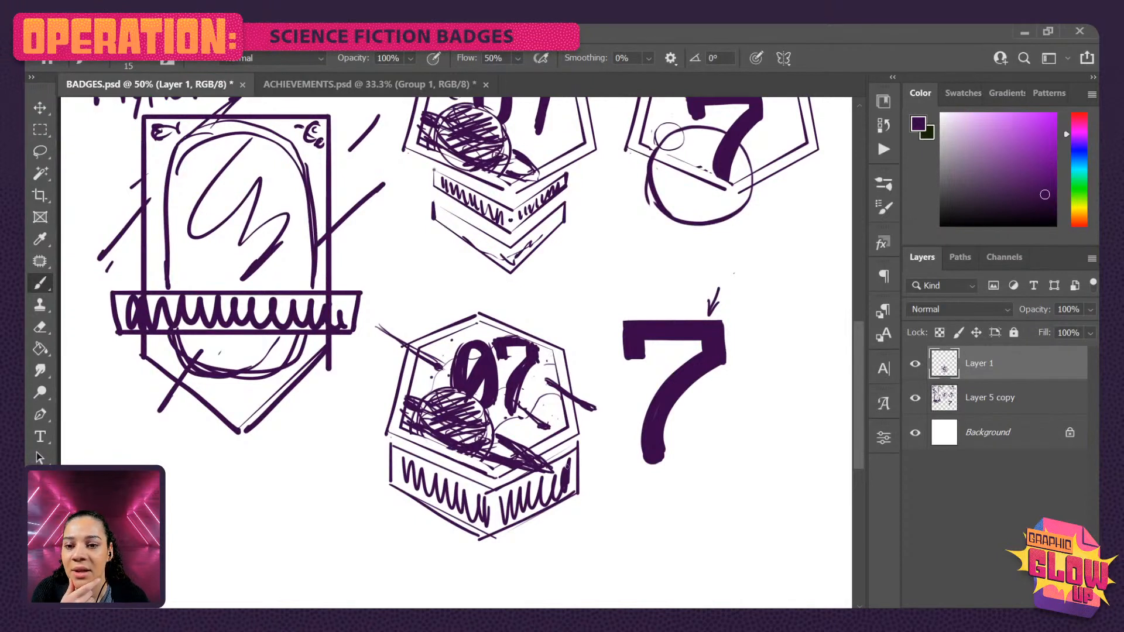
{"action": "mouse_move", "coordinate": [546, 306]}
{"action": "left_mouse_down"}
{"action": "mouse_move", "coordinate": [545, 325]}
{"action": "mouse_move", "coordinate": [567, 307]}
{"action": "left_mouse_up"}
{"action": "left_click_drag", "start_coordinate": [547, 321], "coordinate": [580, 270]}
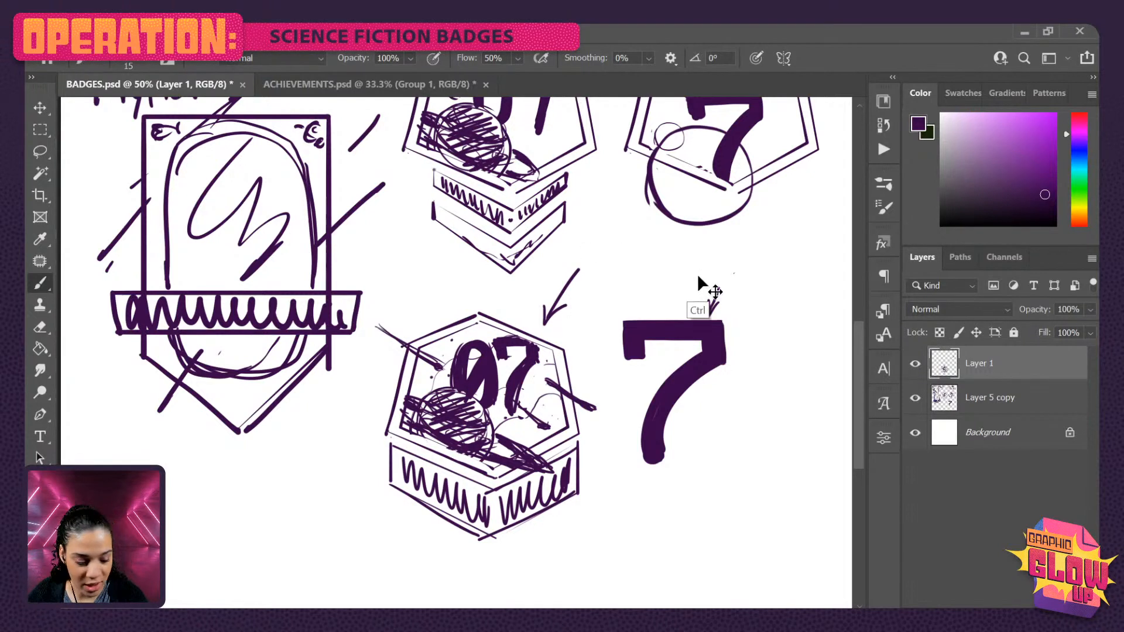
{"action": "key", "text": "ctrl+z"}
{"action": "key", "text": "ctrl+z"}
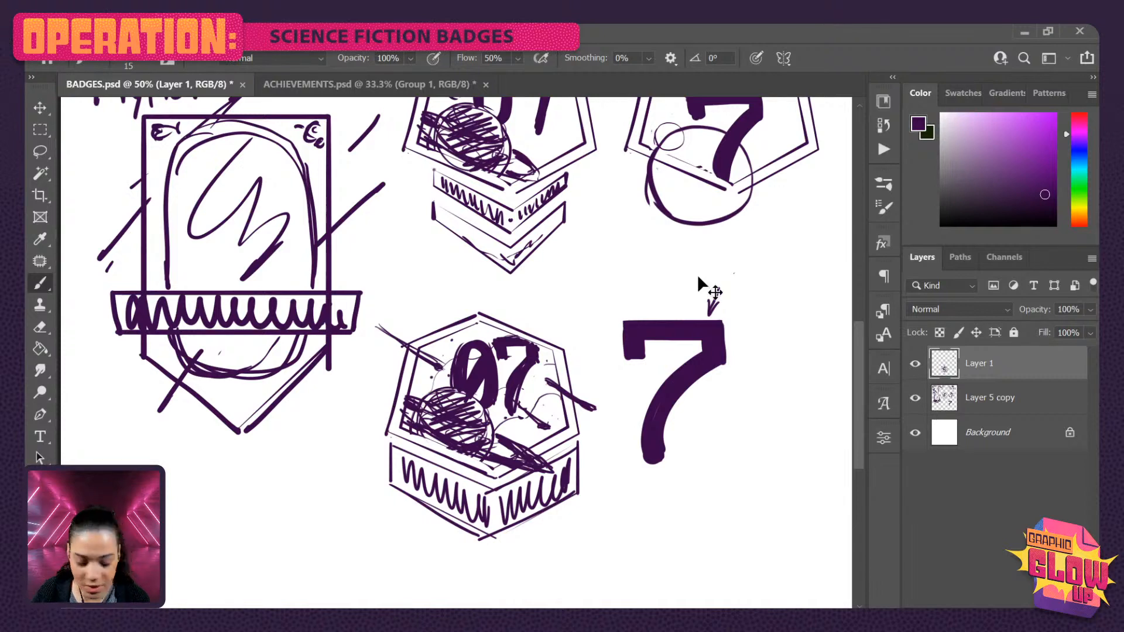
- Erase the arrows pointing at the USS Destiny badge and the large 7 from Layer 1
{"action": "key", "text": "ctrl+minus"}
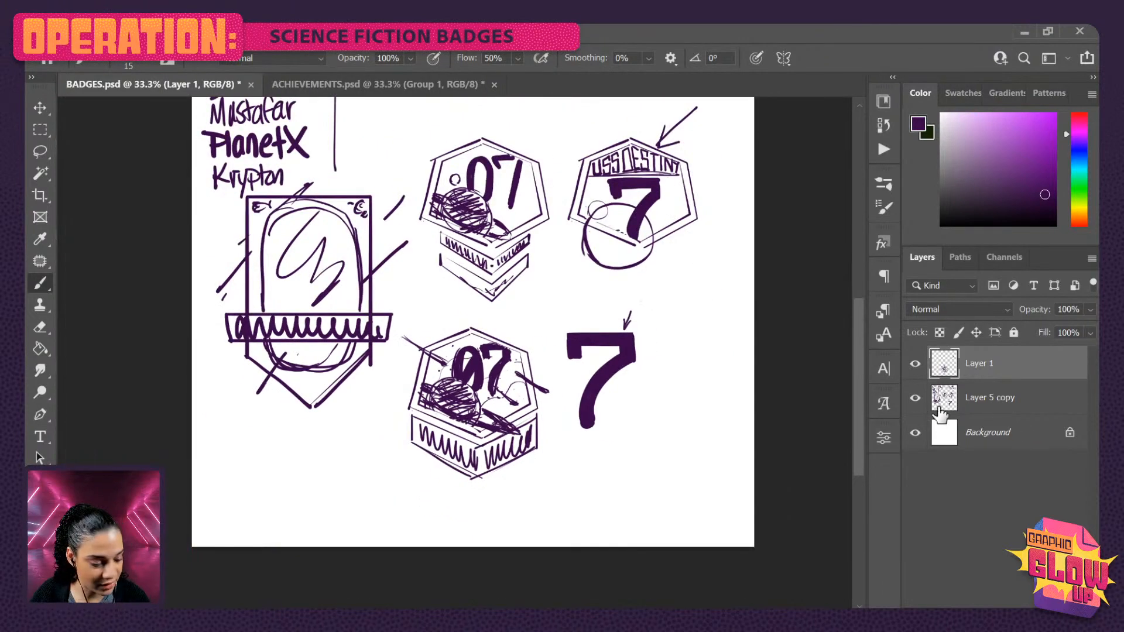
{"action": "left_click", "coordinate": [915, 366]}
{"action": "left_click", "coordinate": [915, 366]}
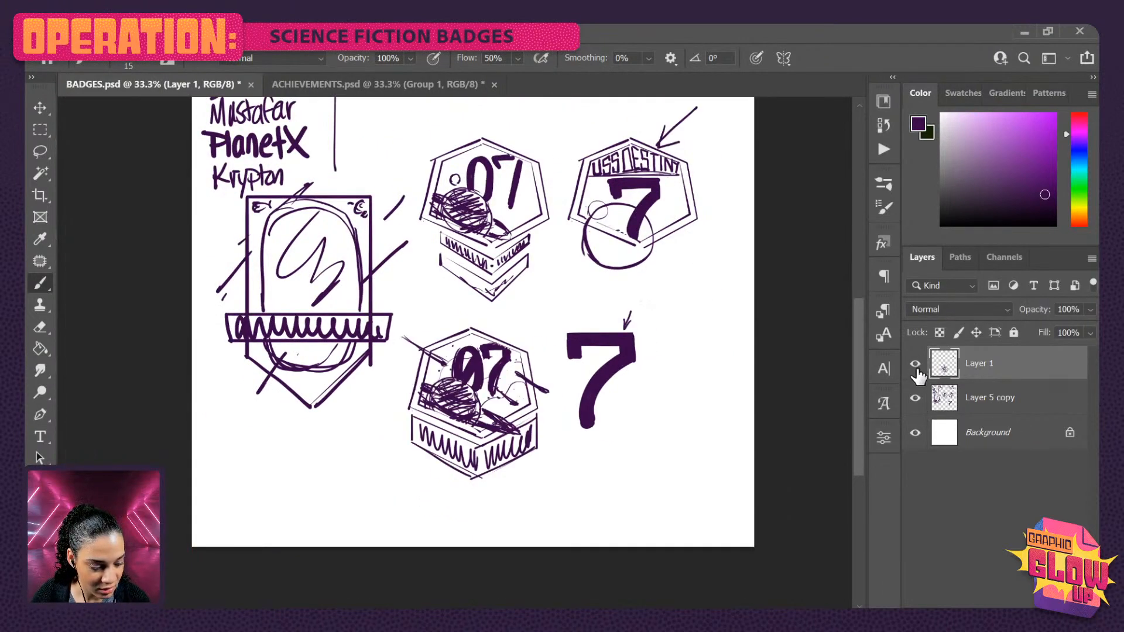
{"action": "key", "text": "e"}
{"action": "left_click_drag", "start_coordinate": [701, 110], "coordinate": [655, 145]}
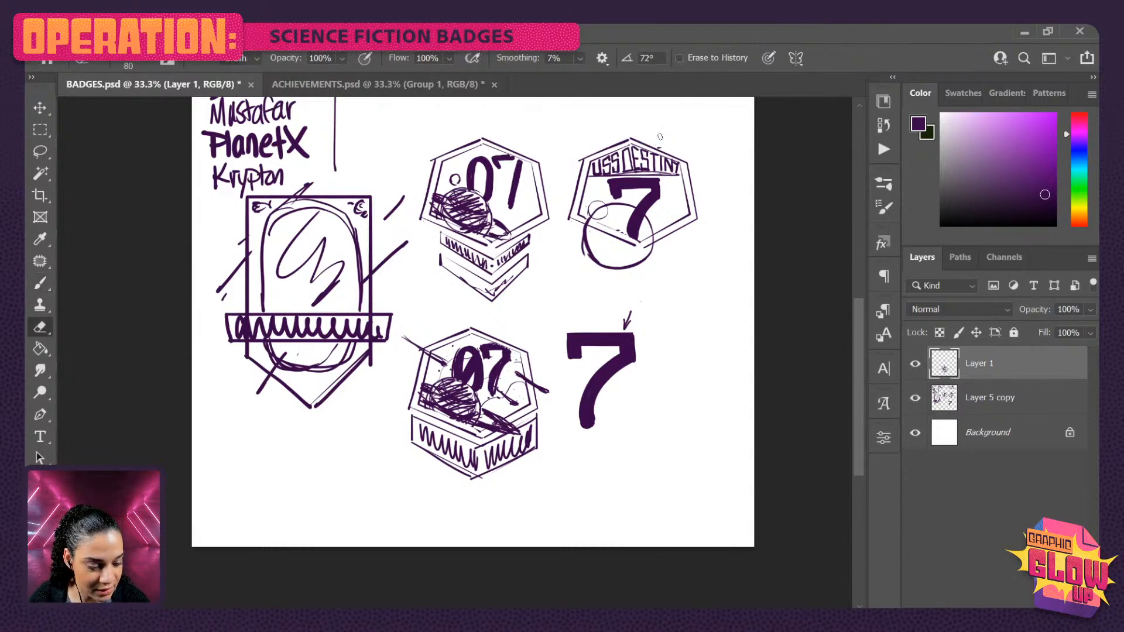
{"action": "mouse_move", "coordinate": [620, 342]}
{"action": "left_mouse_down"}
{"action": "mouse_move", "coordinate": [627, 312]}
{"action": "mouse_move", "coordinate": [624, 328]}
{"action": "mouse_move", "coordinate": [640, 321]}
{"action": "left_mouse_up"}
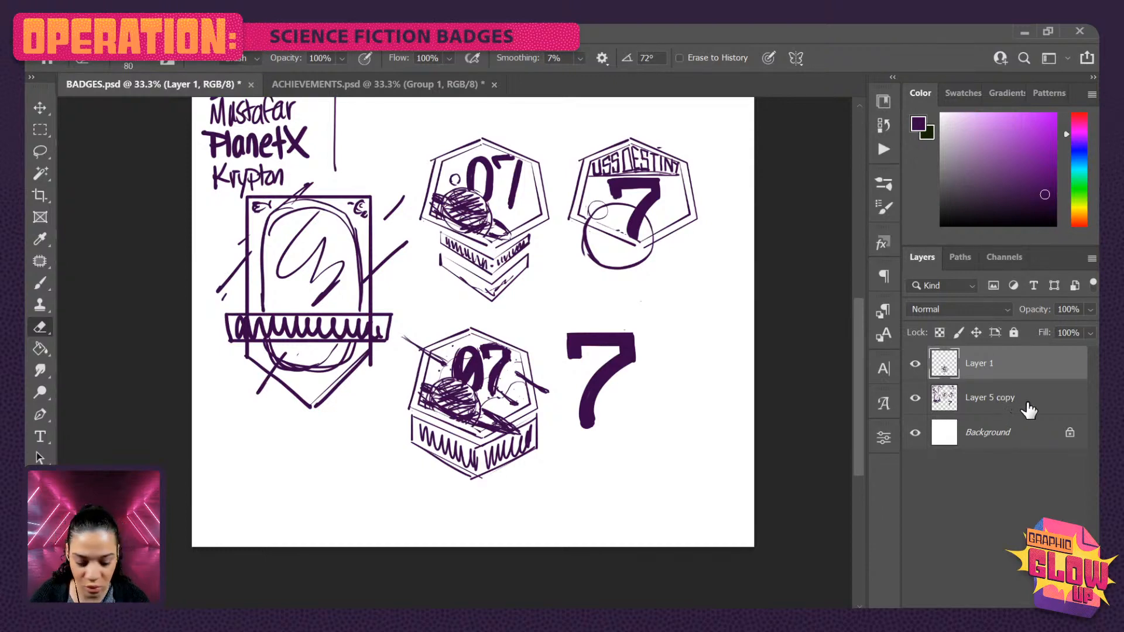
- Copy the handwritten name lists from Layer 5 copy onto a new layer and hide Layer 5 copy
{"action": "left_click", "coordinate": [1022, 404]}
{"action": "key", "text": "ctrl+minus"}
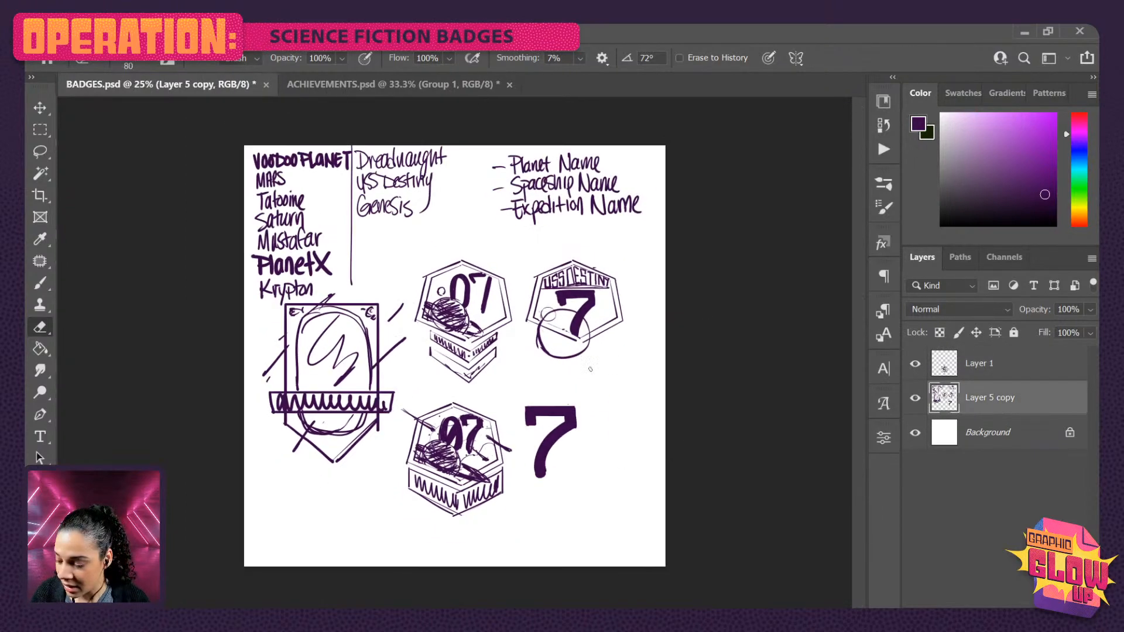
{"action": "key", "text": "l"}
{"action": "mouse_move", "coordinate": [665, 208]}
{"action": "left_mouse_down"}
{"action": "mouse_move", "coordinate": [492, 236]}
{"action": "mouse_move", "coordinate": [373, 266]}
{"action": "mouse_move", "coordinate": [346, 295]}
{"action": "mouse_move", "coordinate": [325, 292]}
{"action": "mouse_move", "coordinate": [274, 317]}
{"action": "mouse_move", "coordinate": [194, 179]}
{"action": "mouse_move", "coordinate": [577, 114]}
{"action": "mouse_move", "coordinate": [709, 246]}
{"action": "left_mouse_up"}
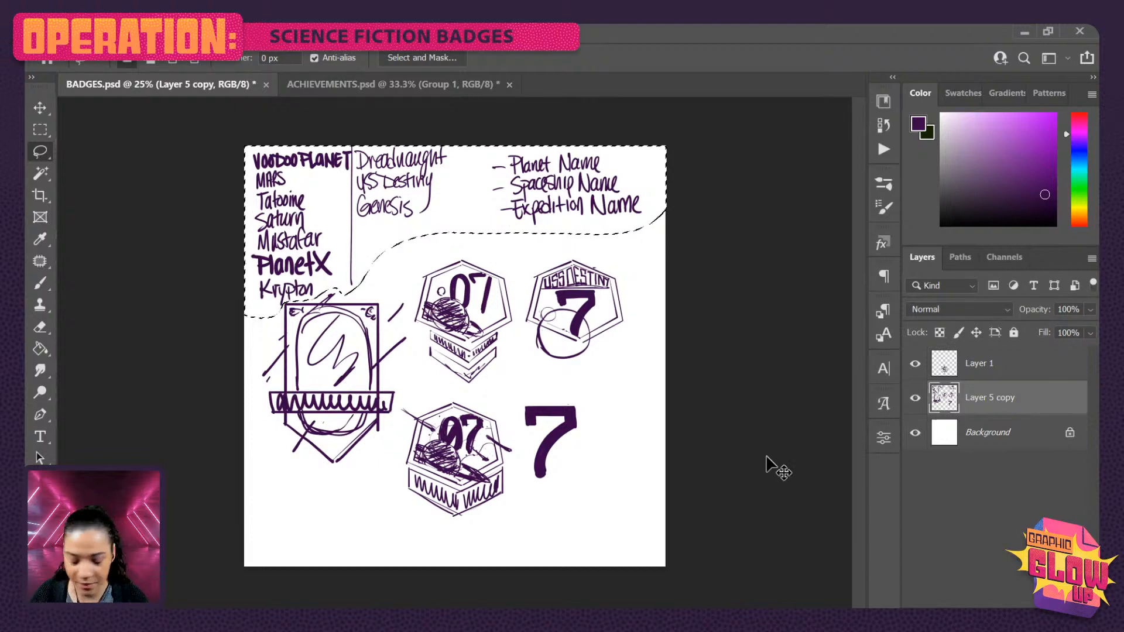
{"action": "key", "text": "ctrl+j"}
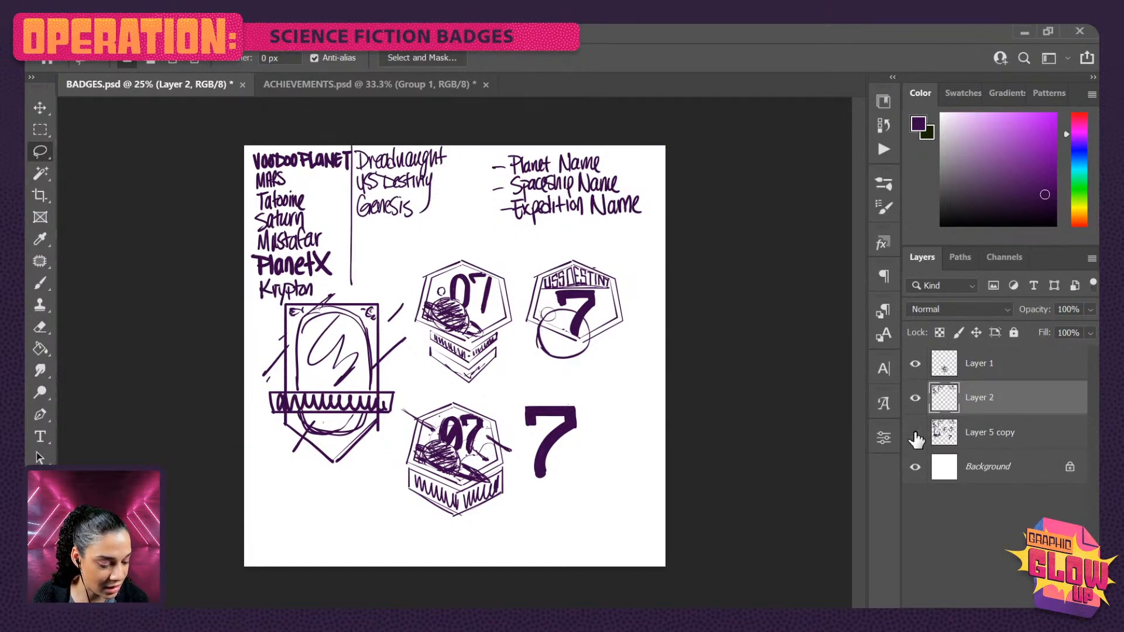
{"action": "left_click", "coordinate": [915, 433]}
- Lasso the 07 badge on Layer 1, scale it to 101.11% and place it directly below the planet name list
{"action": "left_click", "coordinate": [1002, 375]}
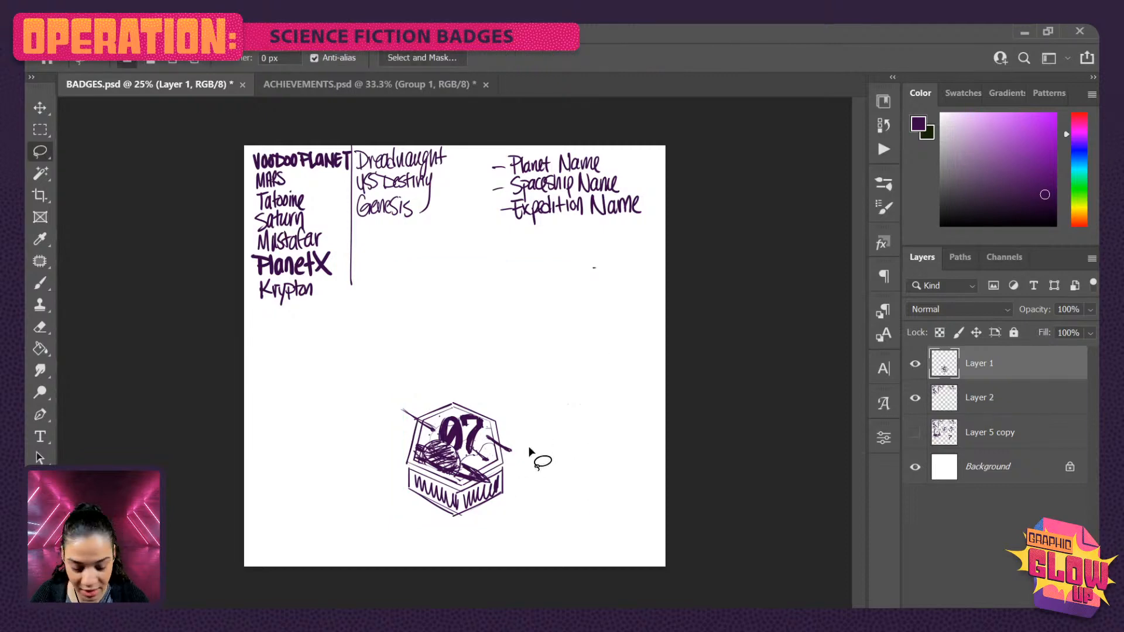
{"action": "left_click_drag", "start_coordinate": [534, 457], "coordinate": [533, 501]}
{"action": "key", "text": "ctrl+t"}
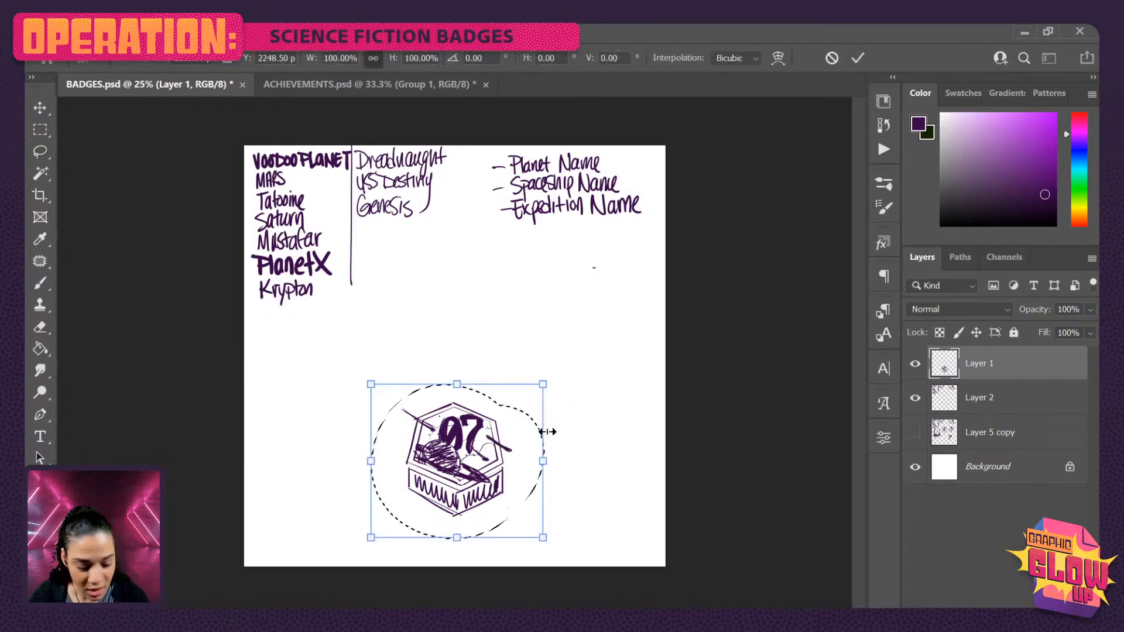
{"action": "mouse_move", "coordinate": [545, 383]}
{"action": "left_mouse_down"}
{"action": "mouse_move", "coordinate": [603, 334]}
{"action": "mouse_move", "coordinate": [544, 384]}
{"action": "left_mouse_up"}
{"action": "left_click_drag", "start_coordinate": [471, 485], "coordinate": [331, 408]}
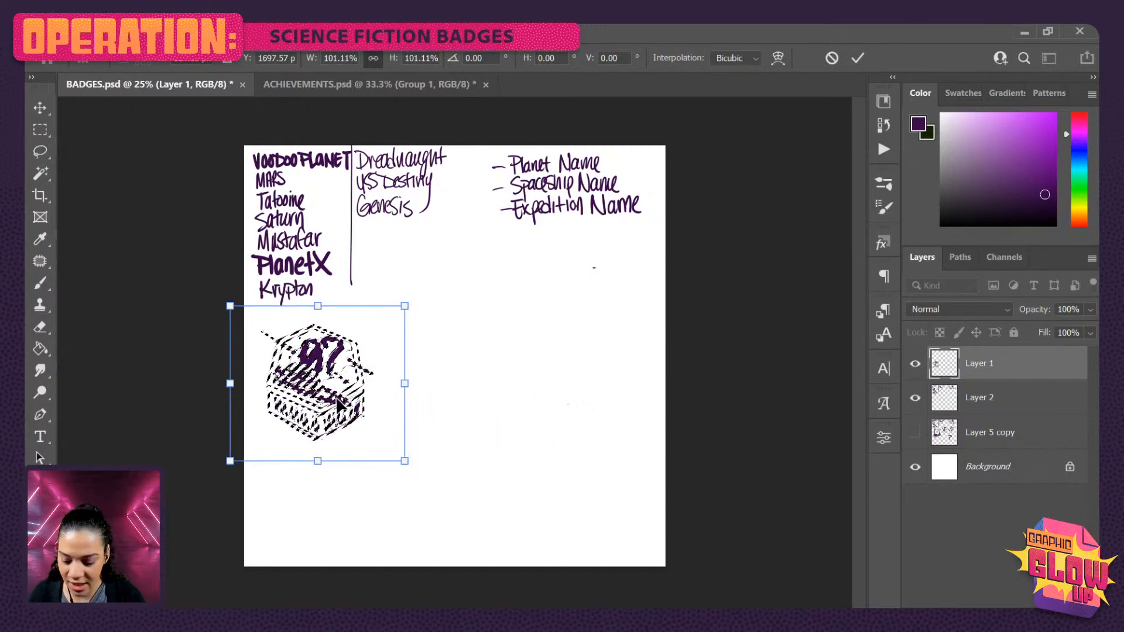
{"action": "key", "text": "Return"}
{"action": "key", "text": "ctrl+d"}
{"action": "key", "text": "ctrl+plus"}
{"action": "key", "text": "ctrl+plus"}
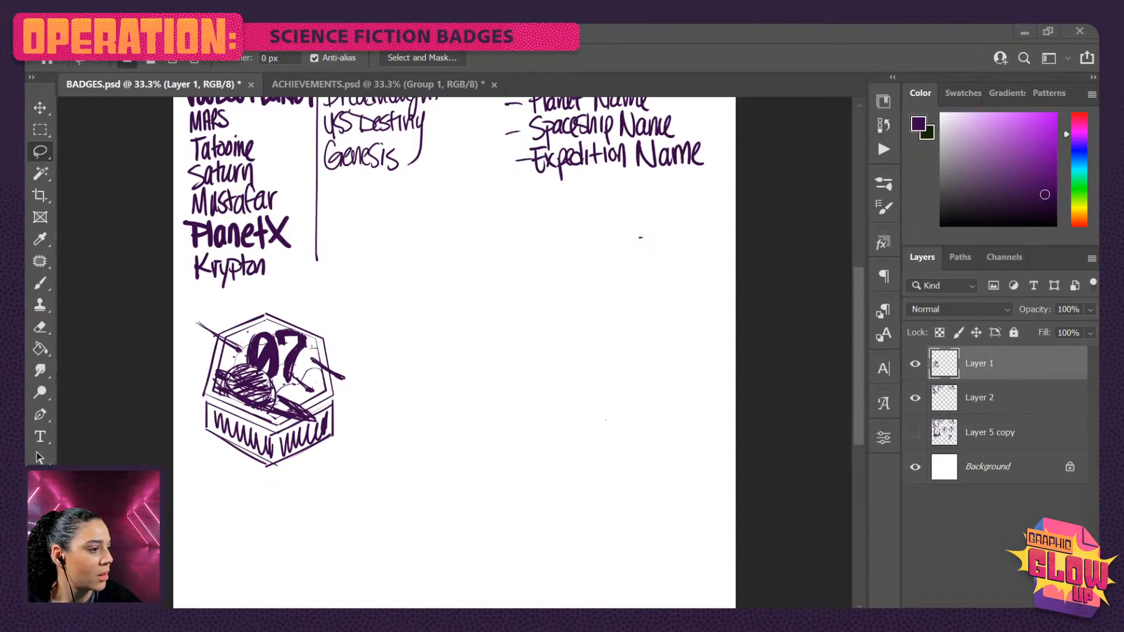
- Switch to Adobe Stock in the browser and examine the vector badge search results, opening the pet badge flat banner set for its shapes
{"action": "left_click_drag", "start_coordinate": [1100, 46], "coordinate": [134, 26]}
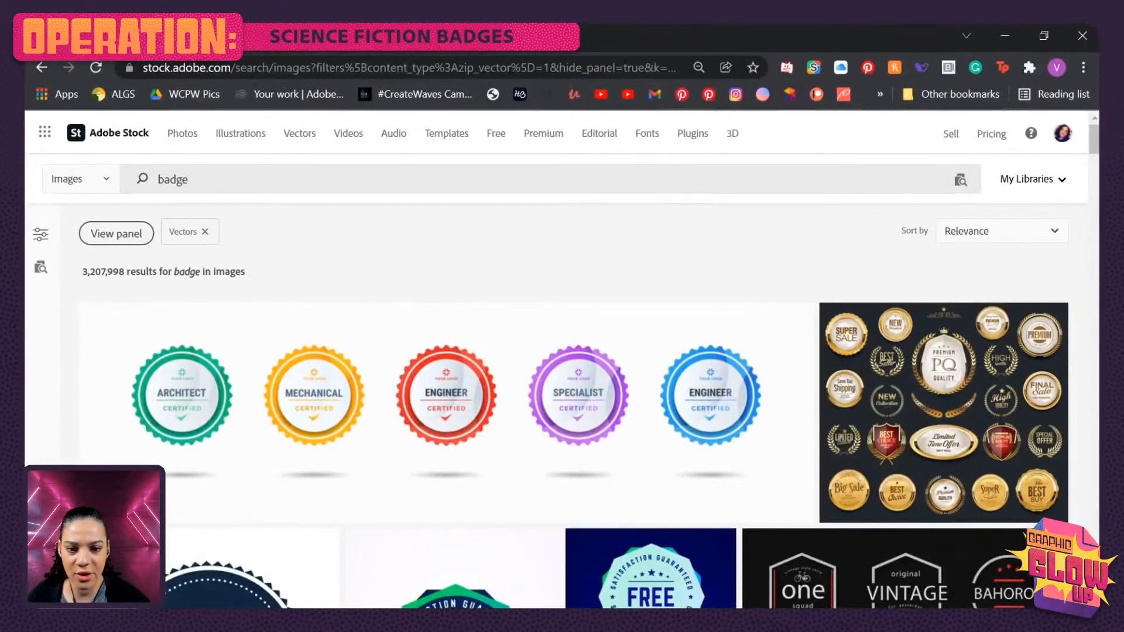
{"action": "scroll", "coordinate": [478, 161], "scroll_direction": "down", "scroll_amount": 5}
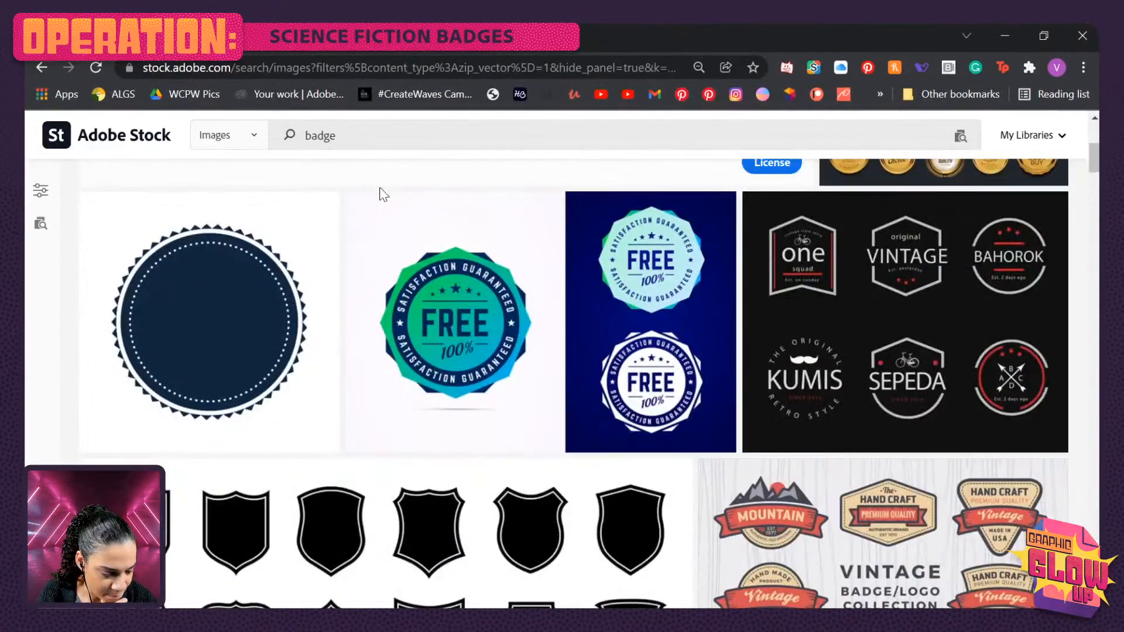
{"action": "scroll", "coordinate": [521, 284], "scroll_direction": "down", "scroll_amount": 4}
{"action": "scroll", "coordinate": [521, 285], "scroll_direction": "down", "scroll_amount": 3}
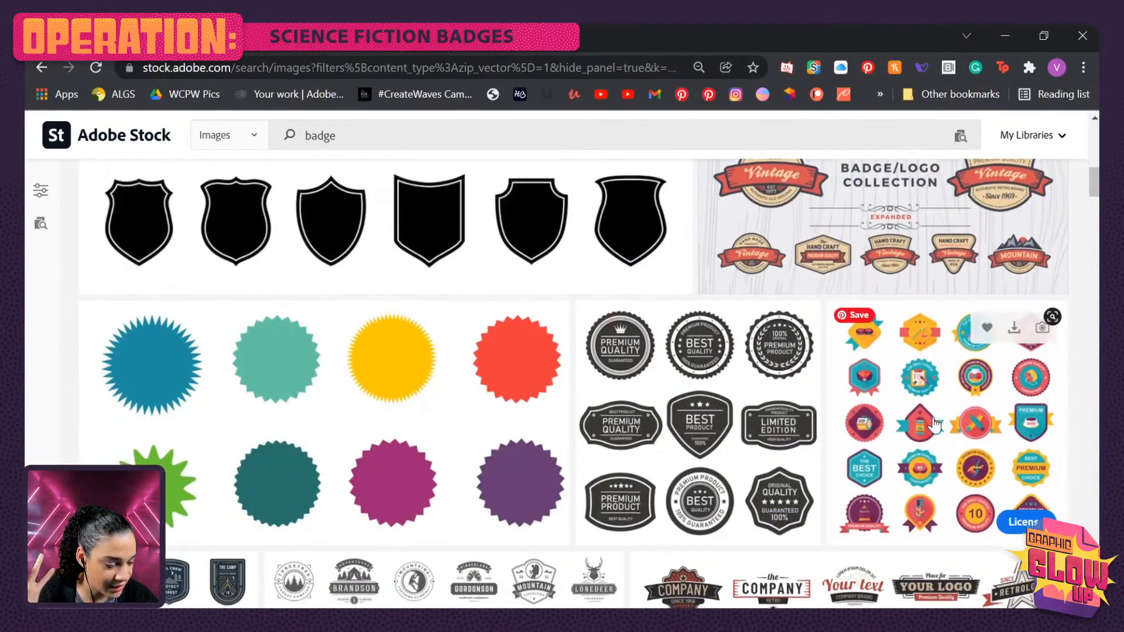
{"action": "scroll", "coordinate": [936, 422], "scroll_direction": "down", "scroll_amount": 4}
{"action": "left_click", "coordinate": [918, 251]}
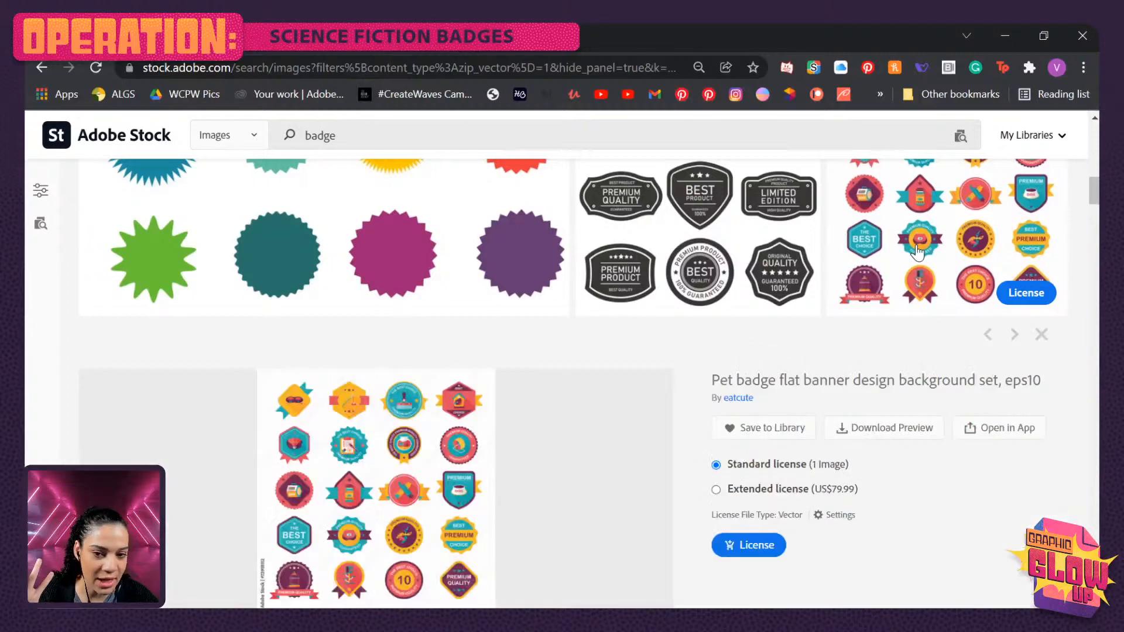
{"action": "scroll", "coordinate": [648, 363], "scroll_direction": "down", "scroll_amount": 3}
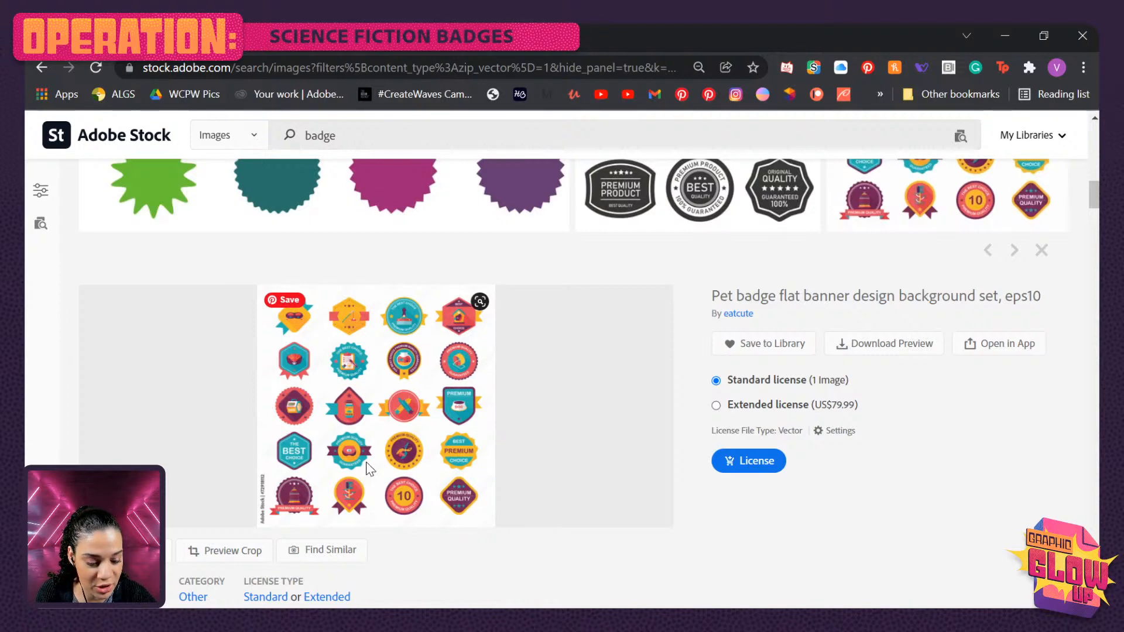
{"action": "scroll", "coordinate": [369, 469], "scroll_direction": "down", "scroll_amount": 10}
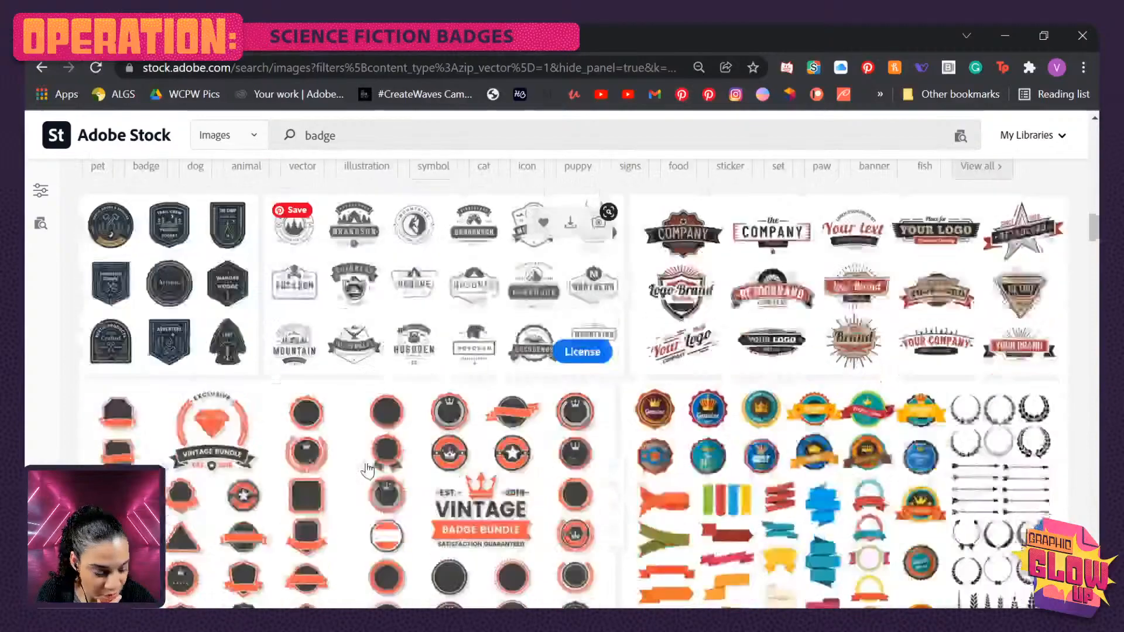
{"action": "scroll", "coordinate": [368, 470], "scroll_direction": "down", "scroll_amount": 1}
{"action": "scroll", "coordinate": [368, 471], "scroll_direction": "down", "scroll_amount": 5}
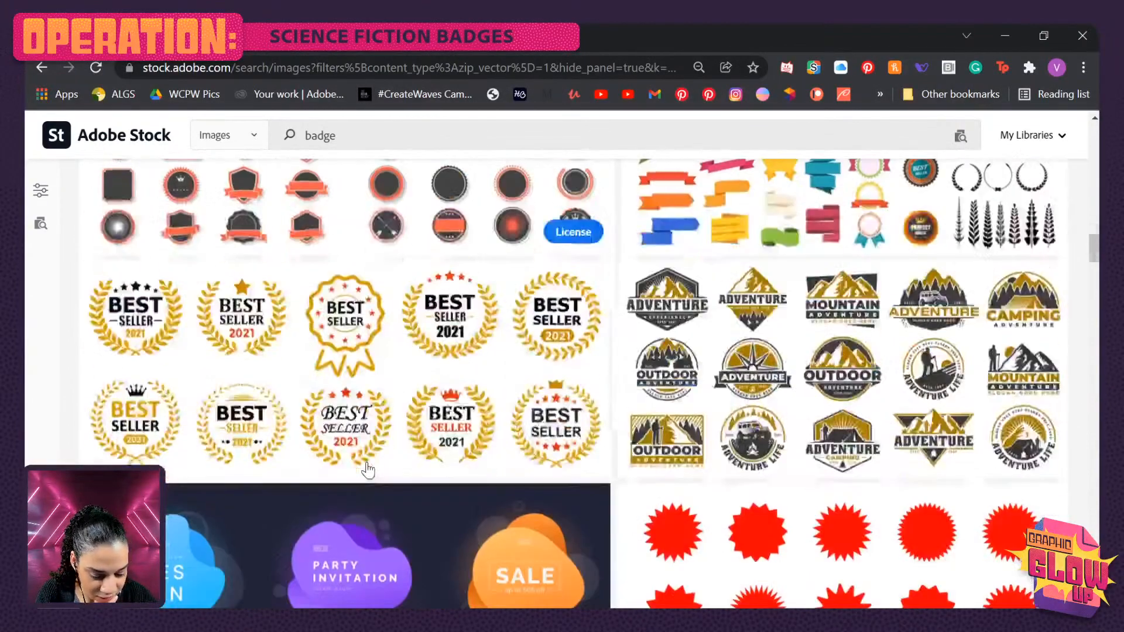
{"action": "scroll", "coordinate": [367, 460], "scroll_direction": "up", "scroll_amount": 10}
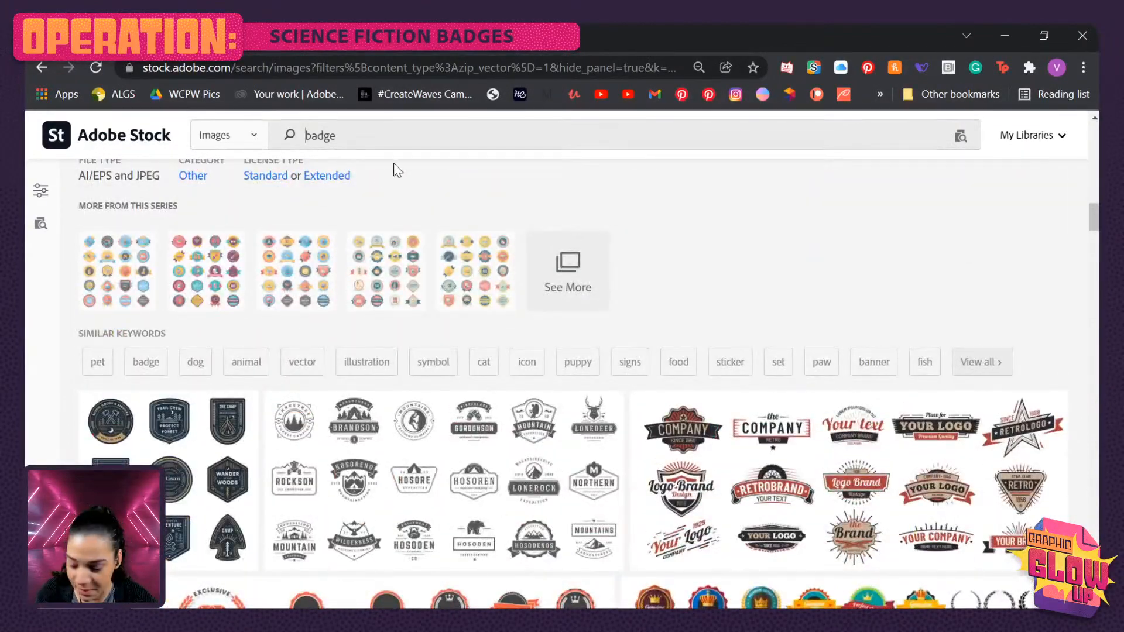
- Search Adobe Stock images for "space badge" and examine the vector results for badge shapes and space motifs
{"action": "type", "text": "space"}
{"action": "key", "text": "Return"}
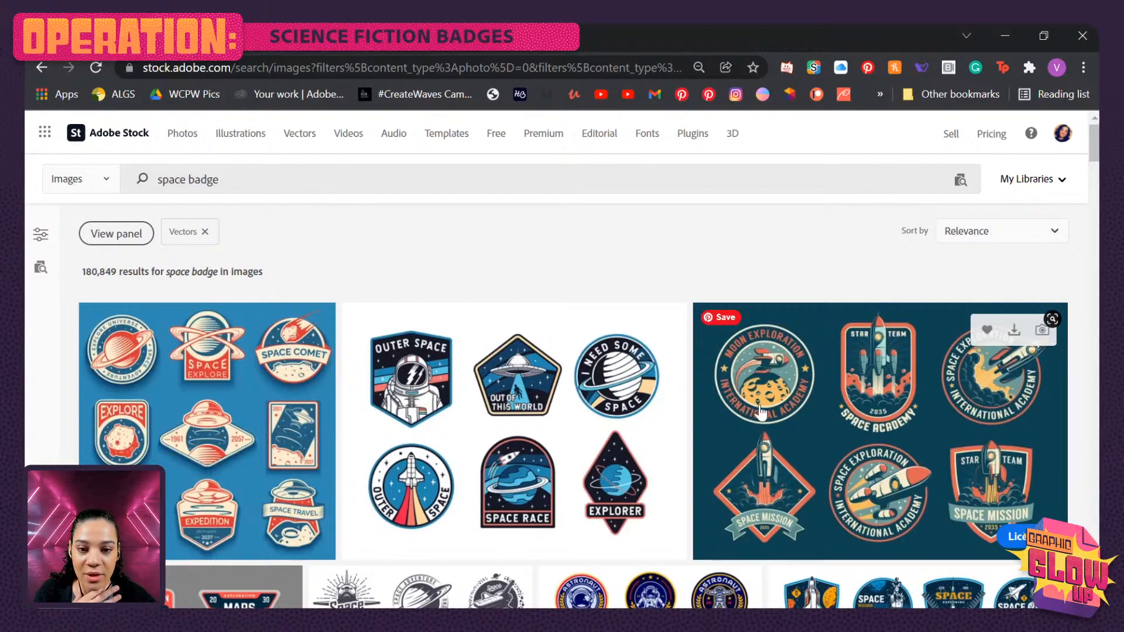
{"action": "scroll", "coordinate": [840, 511], "scroll_direction": "down", "scroll_amount": 3}
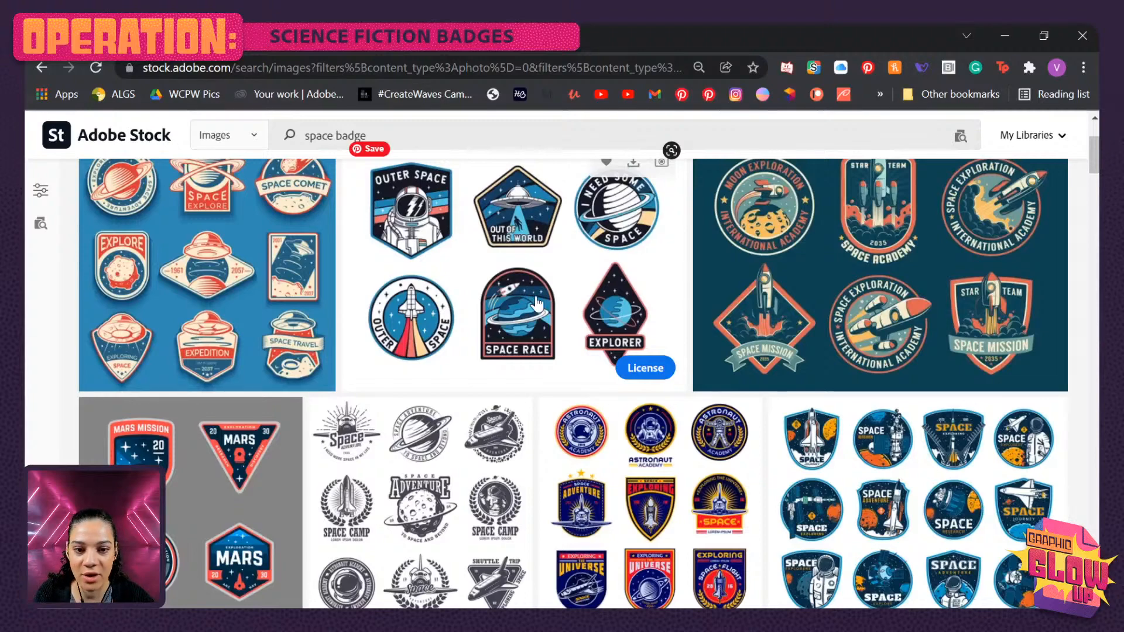
{"action": "scroll", "coordinate": [541, 331], "scroll_direction": "down", "scroll_amount": 3}
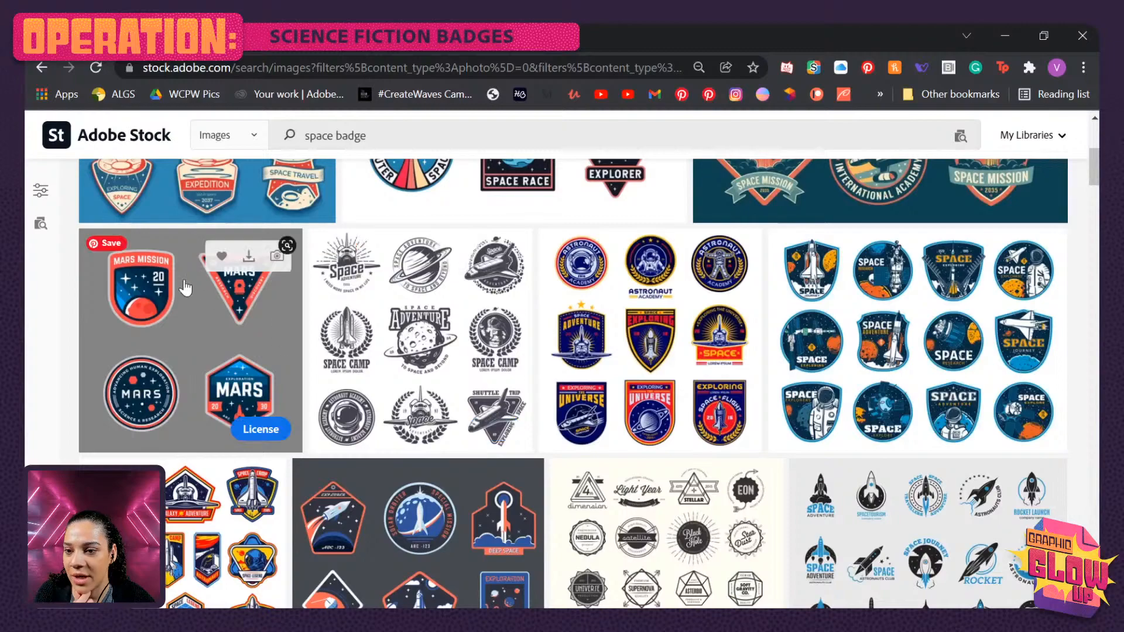
{"action": "scroll", "coordinate": [551, 372], "scroll_direction": "down", "scroll_amount": 3}
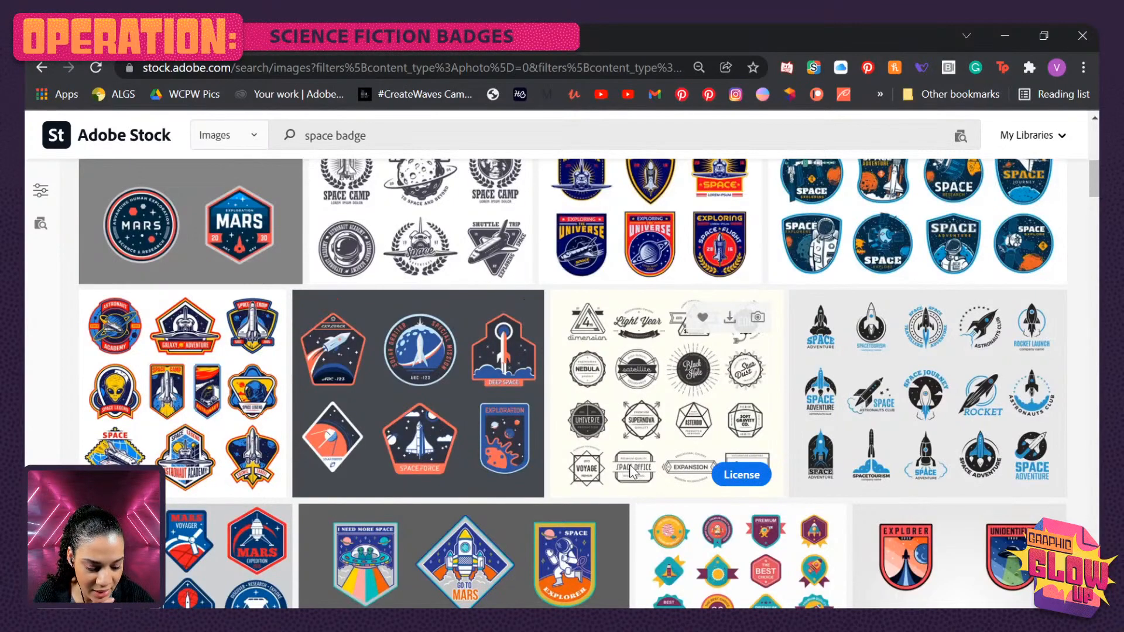
- Examine further space badge sets on Adobe Stock, comparing shield, circle and diamond outlines and their ribbon and planet motifs
{"action": "scroll", "coordinate": [554, 462], "scroll_direction": "down", "scroll_amount": 6}
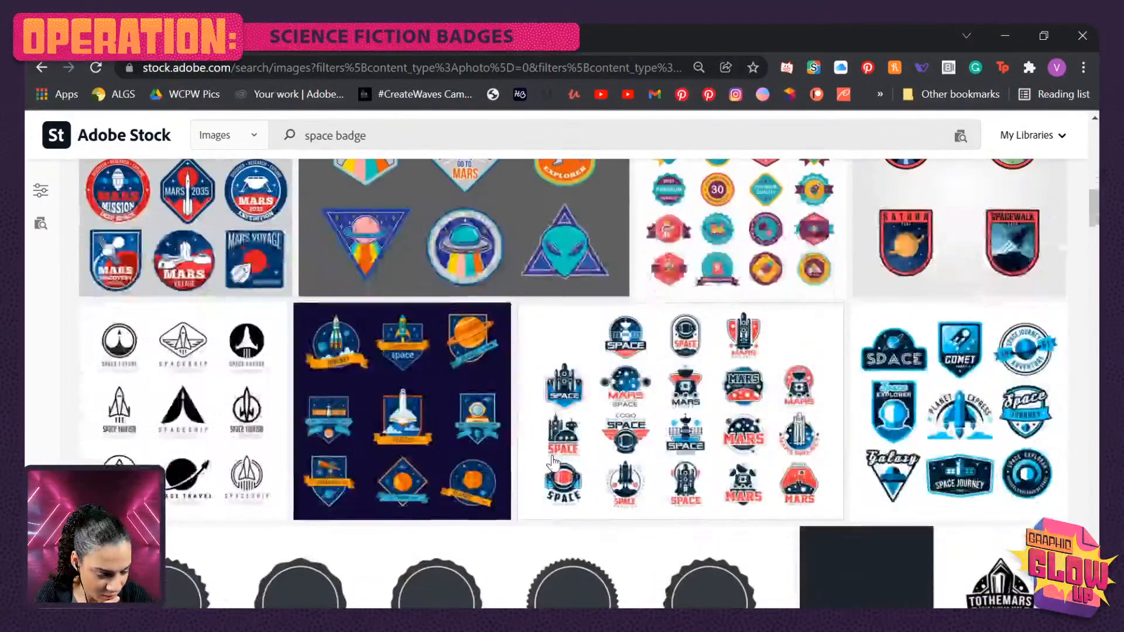
{"action": "scroll", "coordinate": [553, 462], "scroll_direction": "down", "scroll_amount": 2}
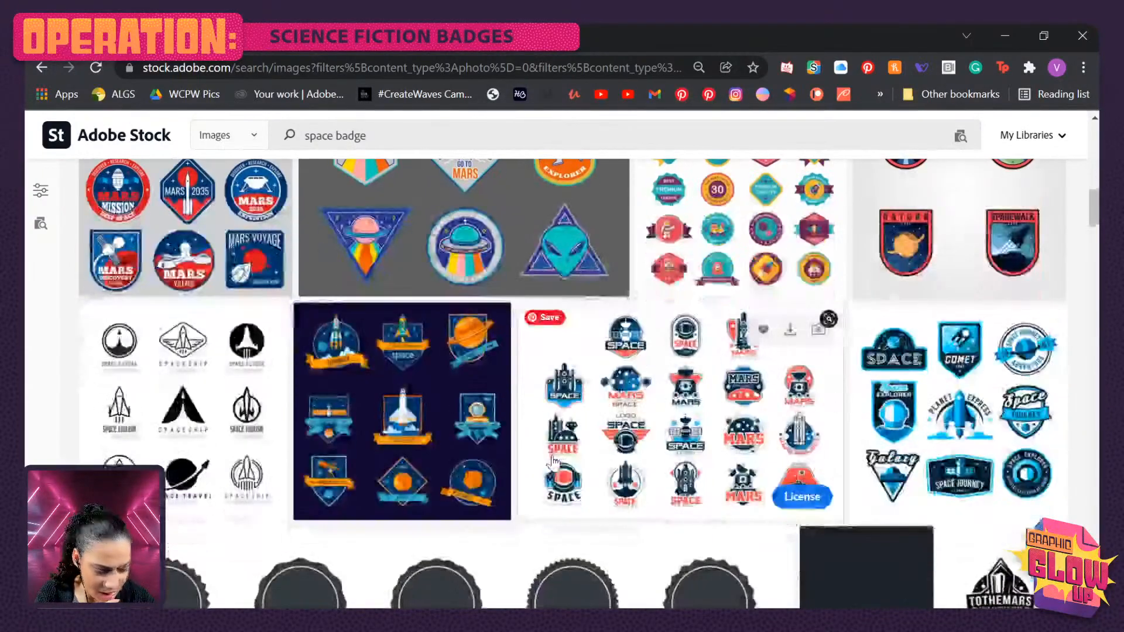
{"action": "scroll", "coordinate": [819, 477], "scroll_direction": "up", "scroll_amount": 5}
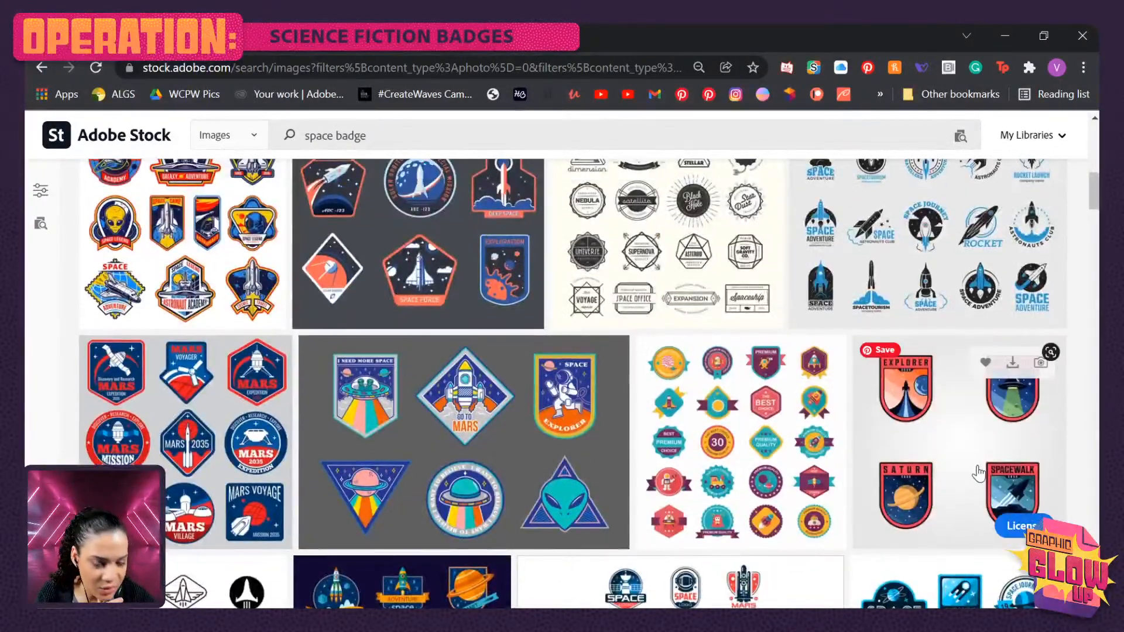
{"action": "scroll", "coordinate": [969, 440], "scroll_direction": "down", "scroll_amount": 3}
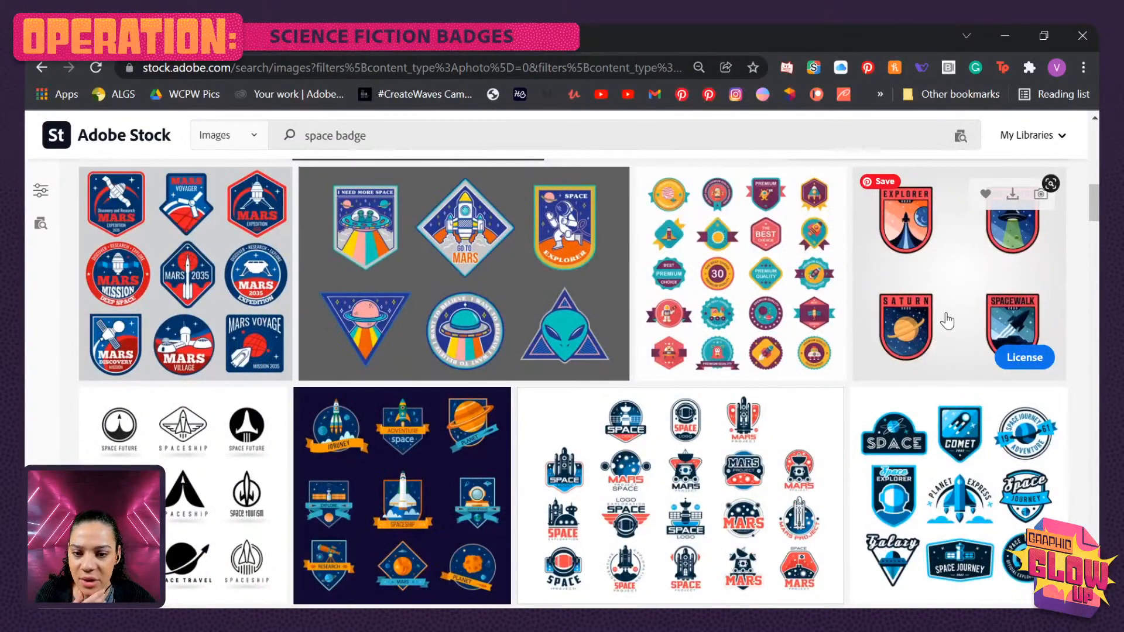
{"action": "scroll", "coordinate": [931, 328], "scroll_direction": "up", "scroll_amount": 1}
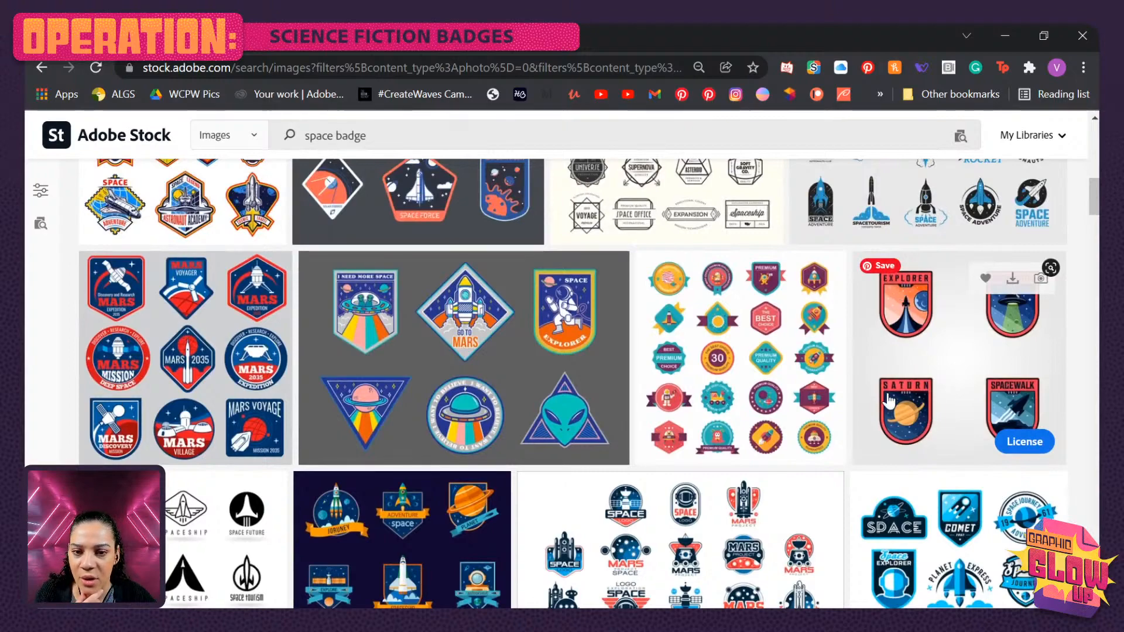
{"action": "scroll", "coordinate": [889, 402], "scroll_direction": "up", "scroll_amount": 7}
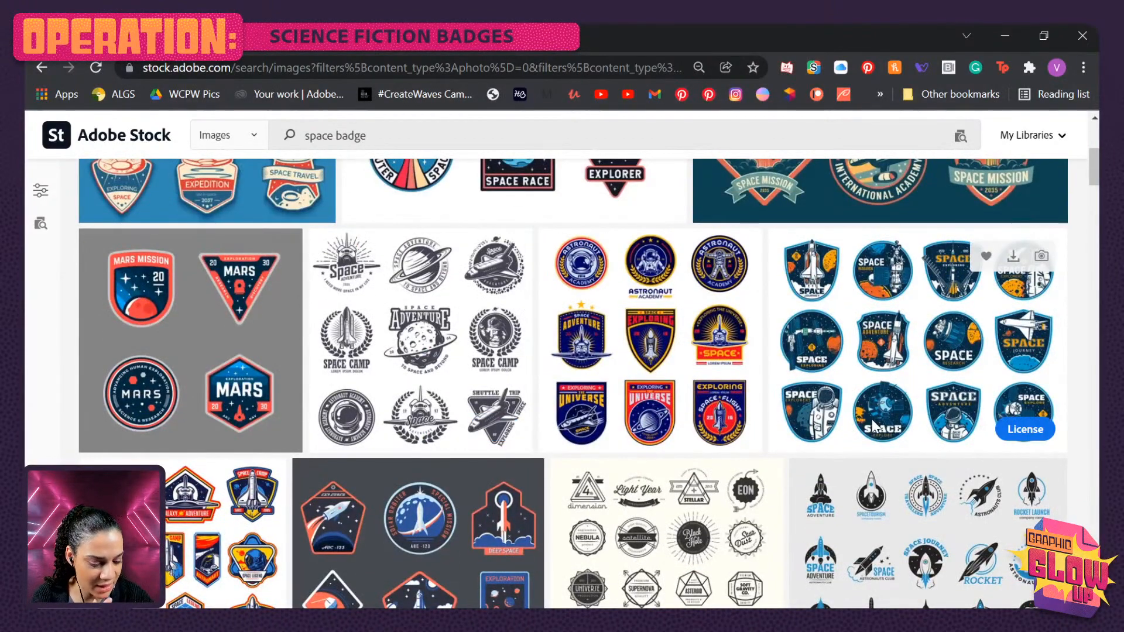
{"action": "scroll", "coordinate": [872, 423], "scroll_direction": "down", "scroll_amount": 10}
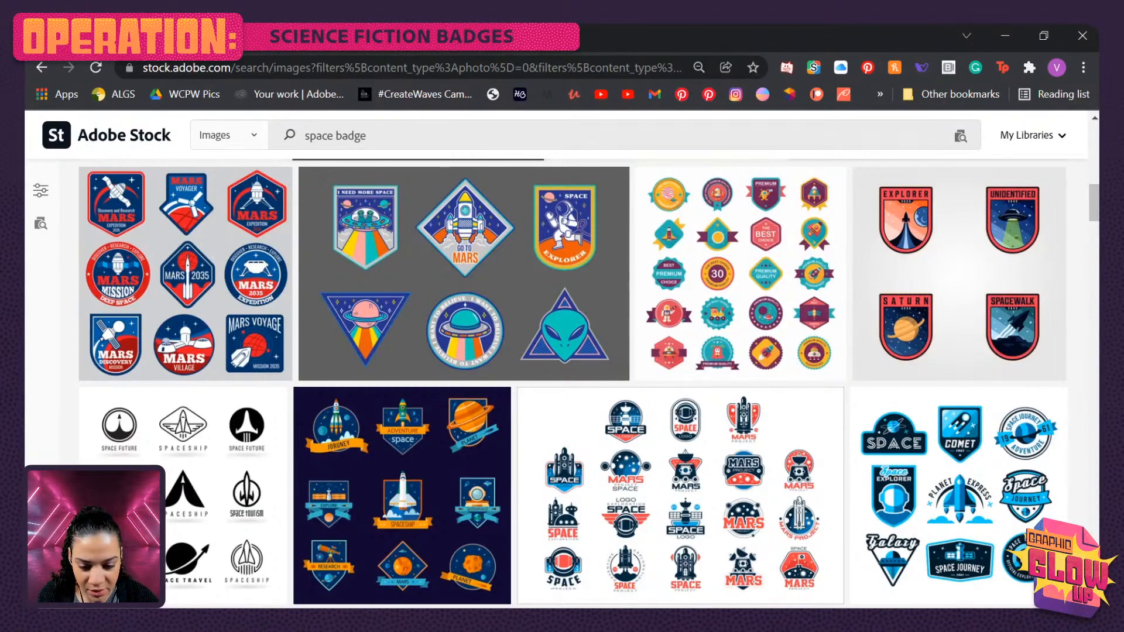
{"action": "scroll", "coordinate": [326, 288], "scroll_direction": "up", "scroll_amount": 5}
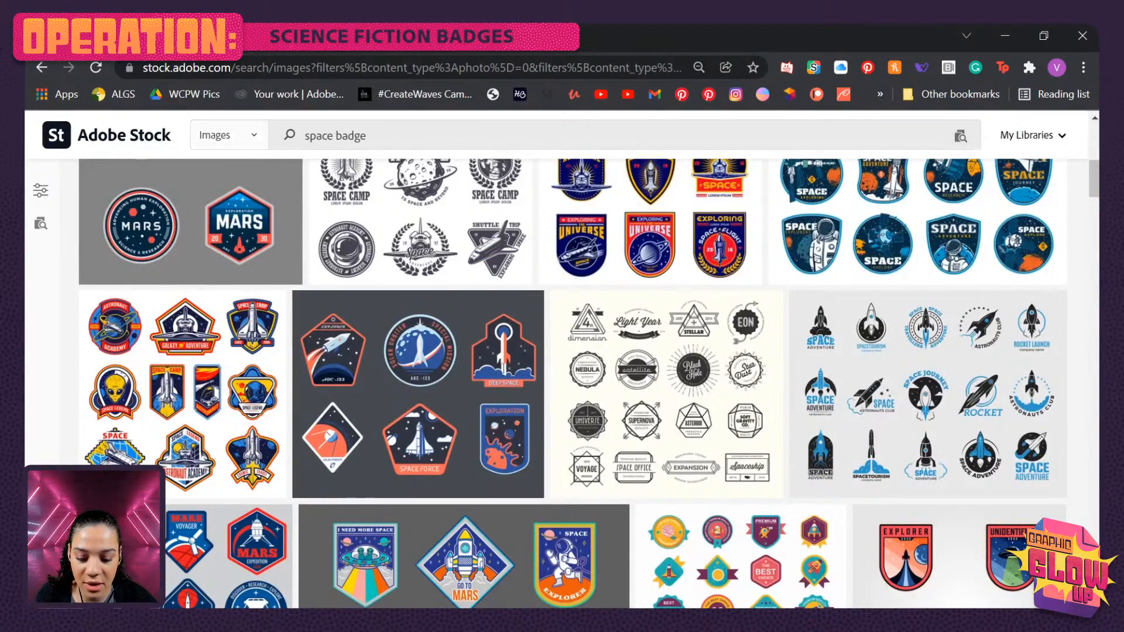
- Switch back to BADGES.psd in Photoshop and draw a rectangle about 639 by 752 px beside the 07 badge, rounding its corners to 90 px
{"action": "key", "text": "alt+Tab"}
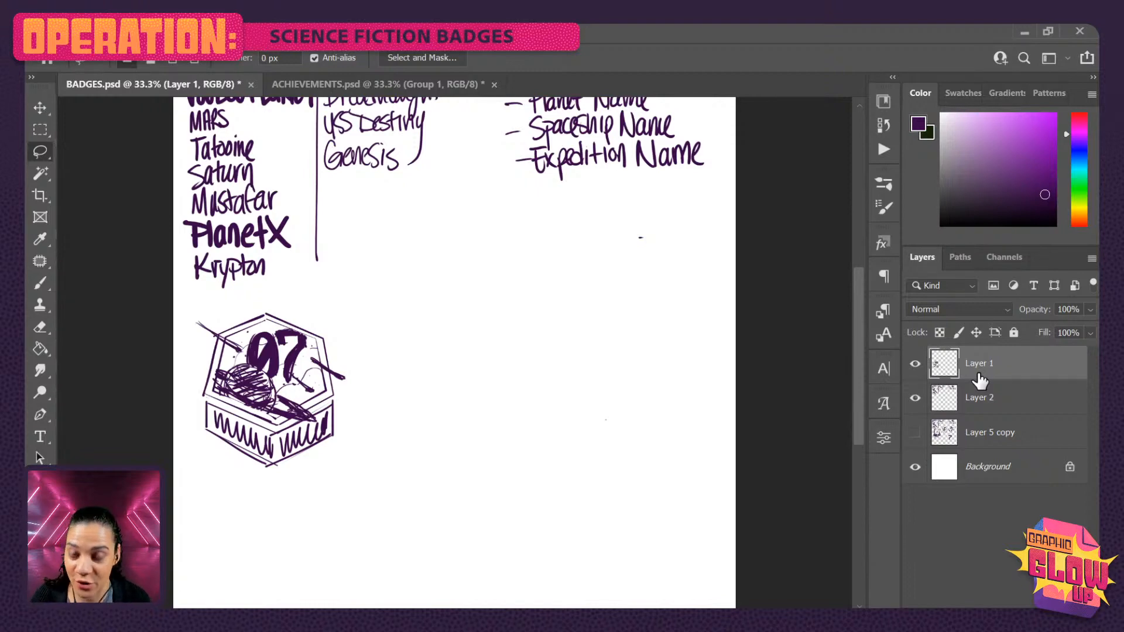
{"action": "key", "text": "ctrl+plus"}
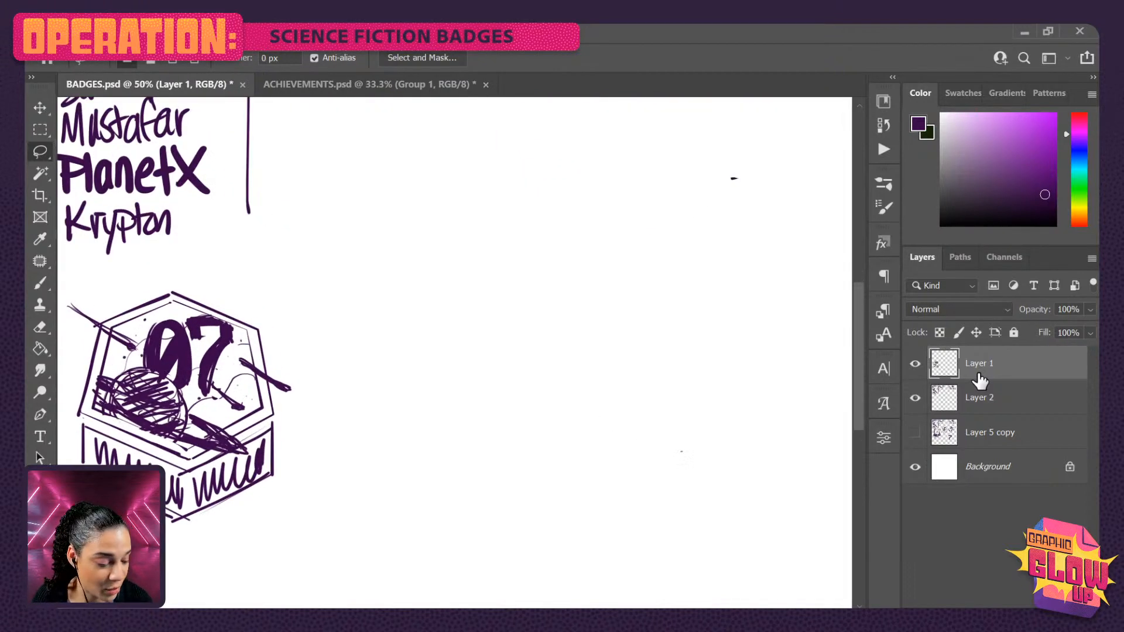
{"action": "left_click_drag", "start_coordinate": [334, 364], "coordinate": [497, 309]}
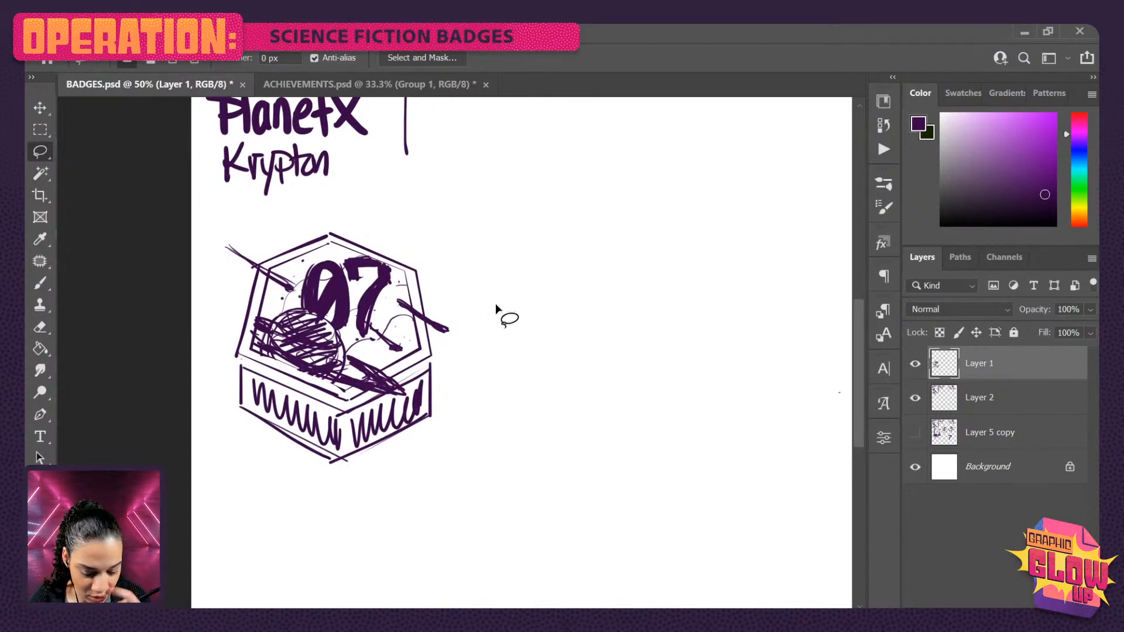
{"action": "key", "text": "u"}
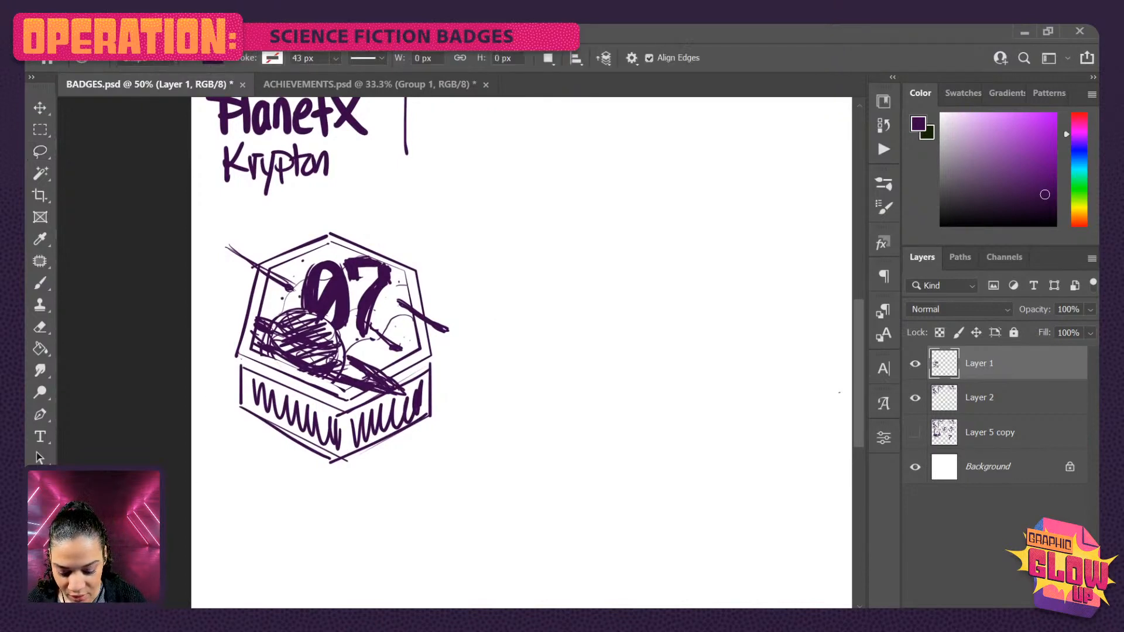
{"action": "left_click", "coordinate": [39, 480]}
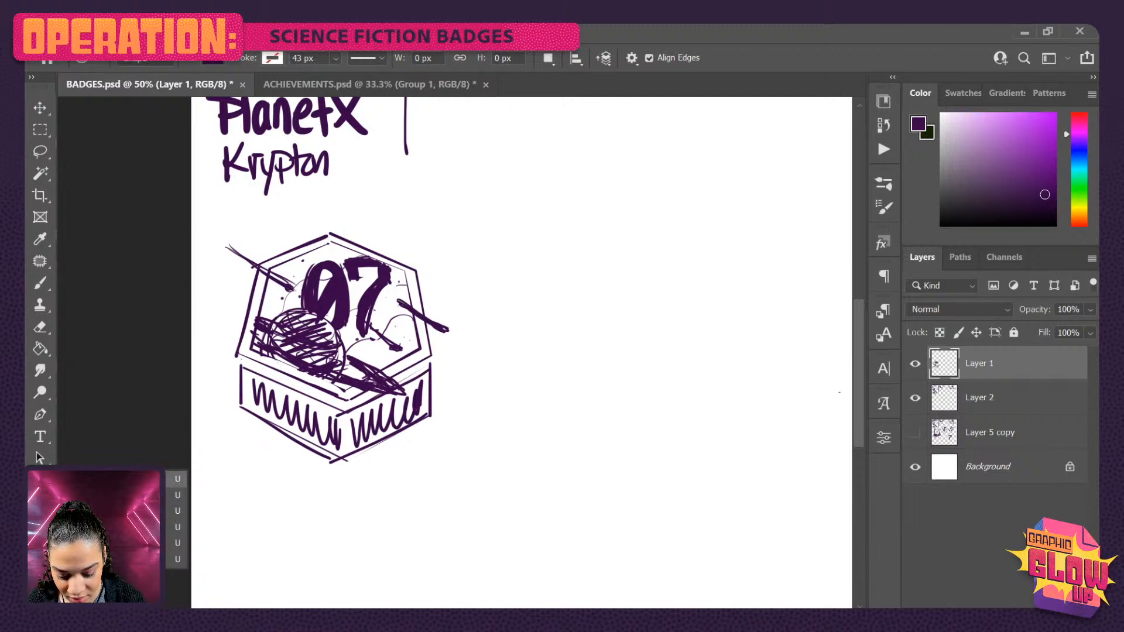
{"action": "left_click", "coordinate": [177, 479]}
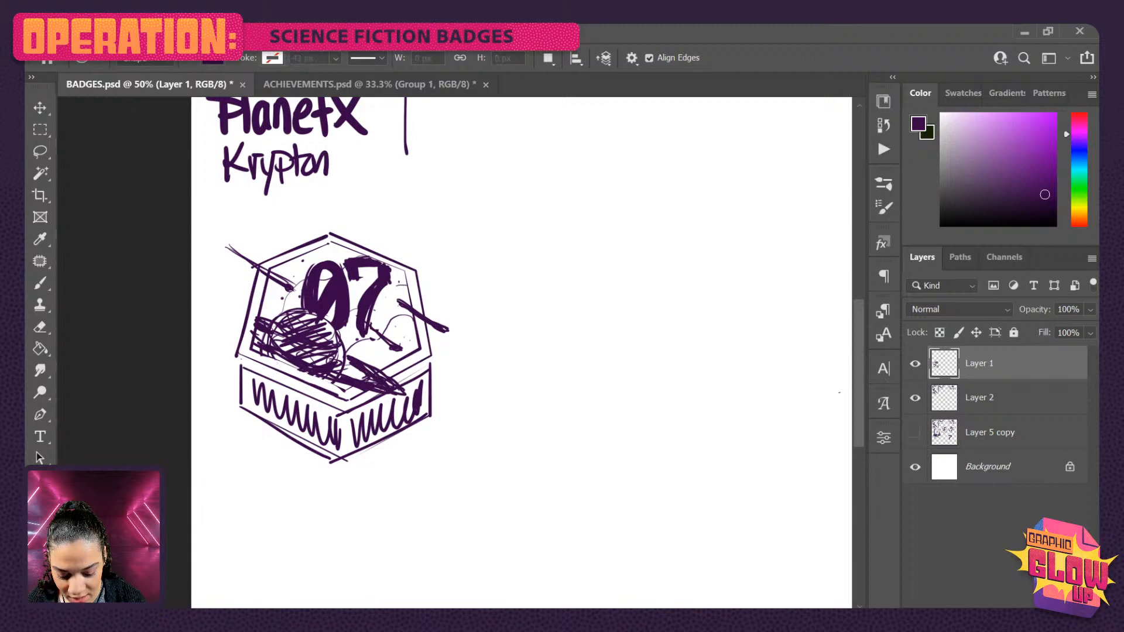
{"action": "left_click_drag", "start_coordinate": [533, 202], "coordinate": [712, 413]}
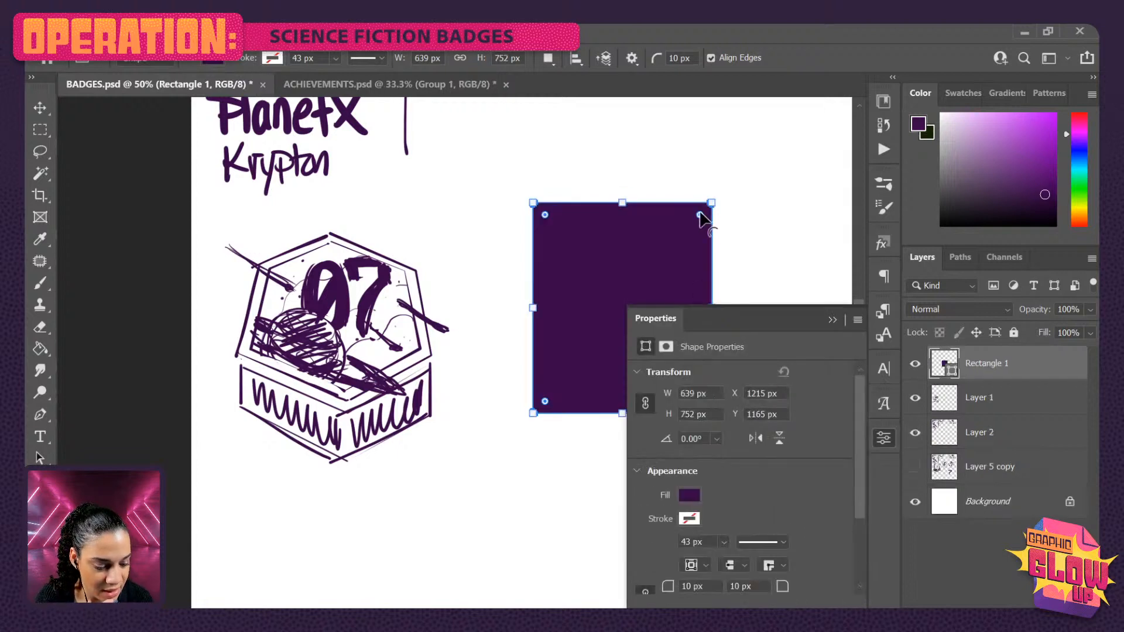
{"action": "left_click_drag", "start_coordinate": [700, 216], "coordinate": [695, 240]}
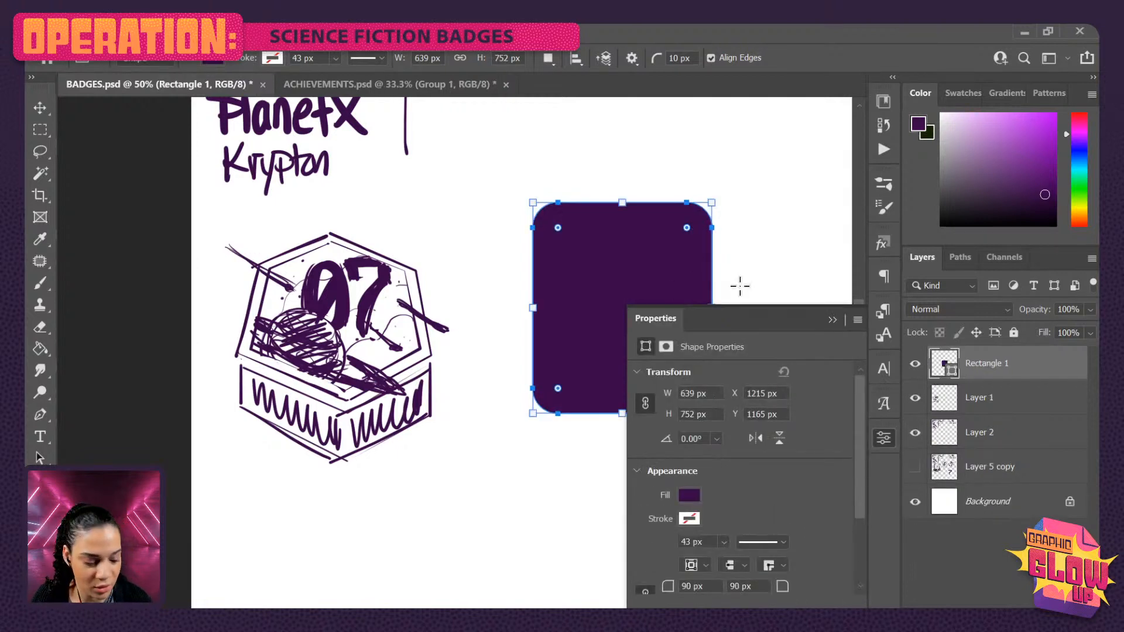
{"action": "left_click", "coordinate": [885, 438]}
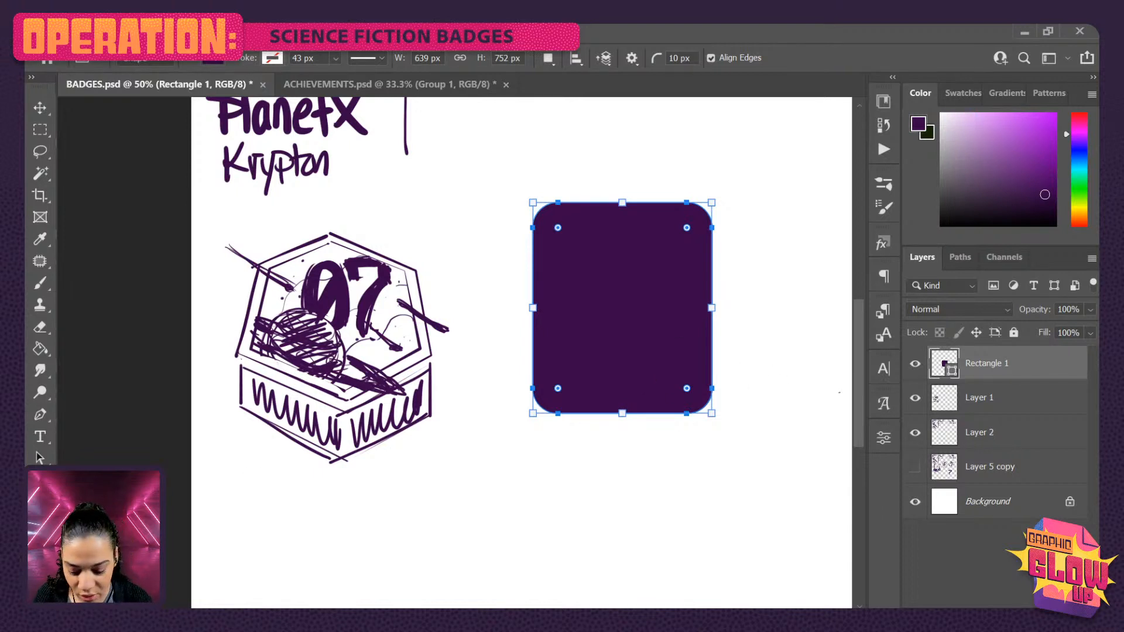
- Draw a triangle shape about 788 by 661 px over the rounded rectangle's lower part with a 71 px corner radius
{"action": "left_click", "coordinate": [40, 480]}
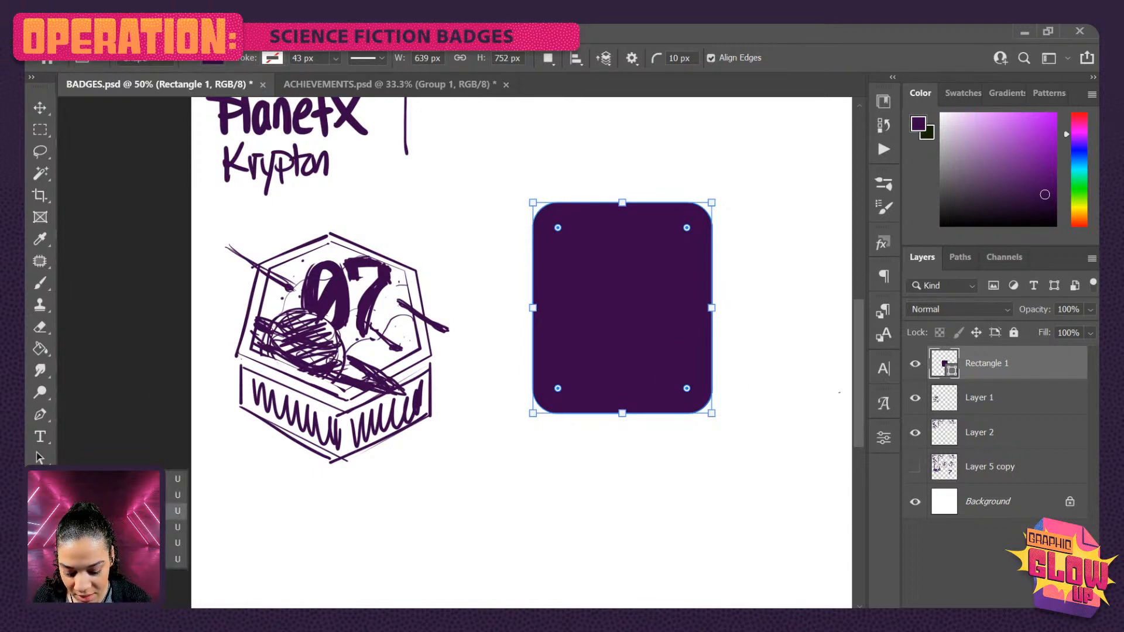
{"action": "left_click", "coordinate": [178, 512]}
{"action": "left_click_drag", "start_coordinate": [471, 419], "coordinate": [714, 573]}
{"action": "left_click_drag", "start_coordinate": [548, 438], "coordinate": [705, 346]}
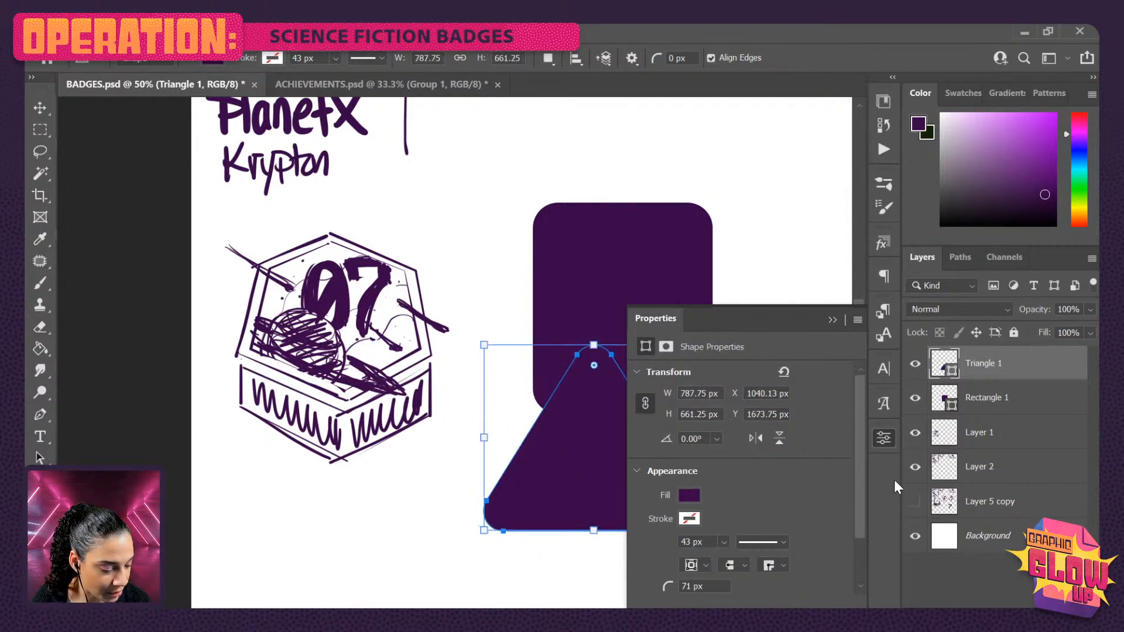
{"action": "left_click", "coordinate": [883, 439]}
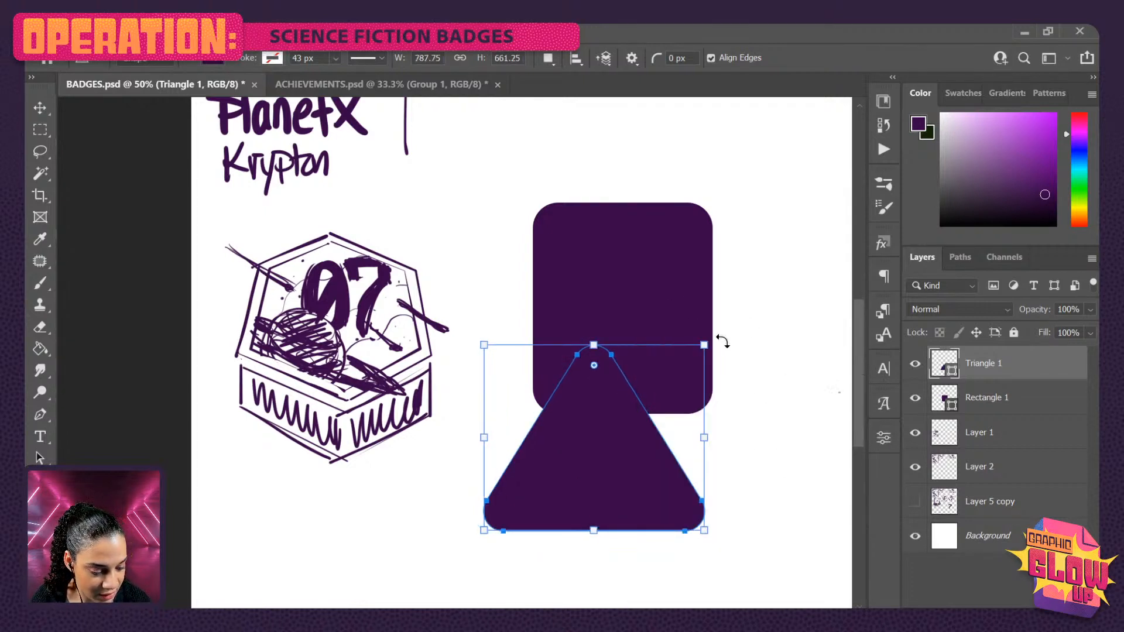
- Rotate the triangle 180° so that it points downward, and undo the stray change made after the rotation
{"action": "left_click_drag", "start_coordinate": [722, 344], "coordinate": [528, 485]}
{"action": "left_click_drag", "start_coordinate": [585, 421], "coordinate": [615, 439]}
{"action": "key", "text": "ctrl+z"}
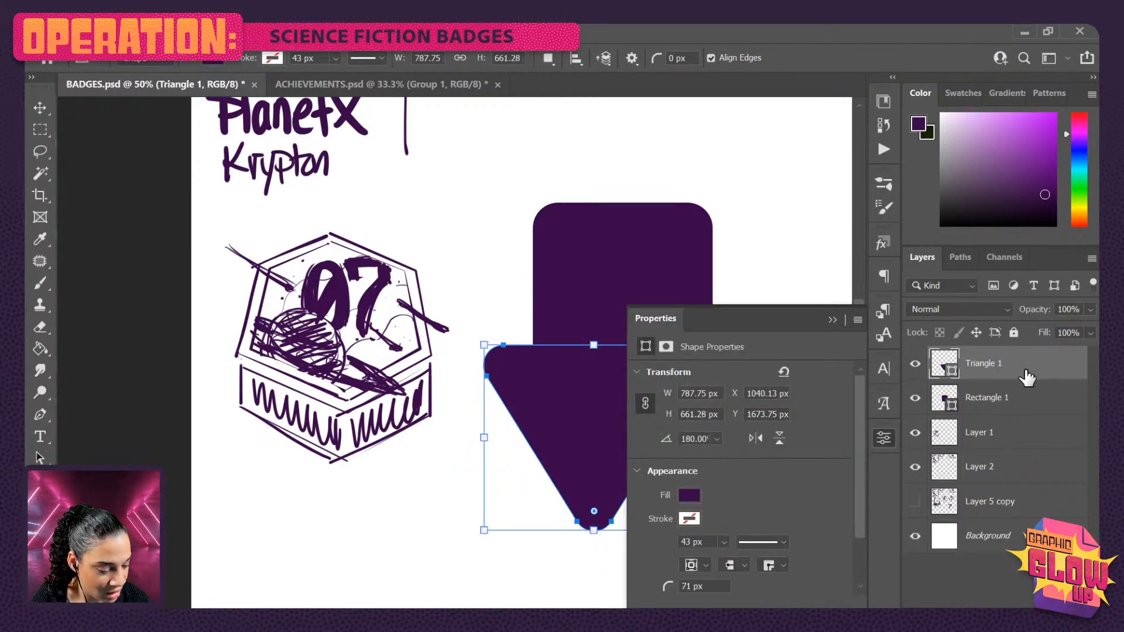
{"action": "left_click", "coordinate": [884, 438]}
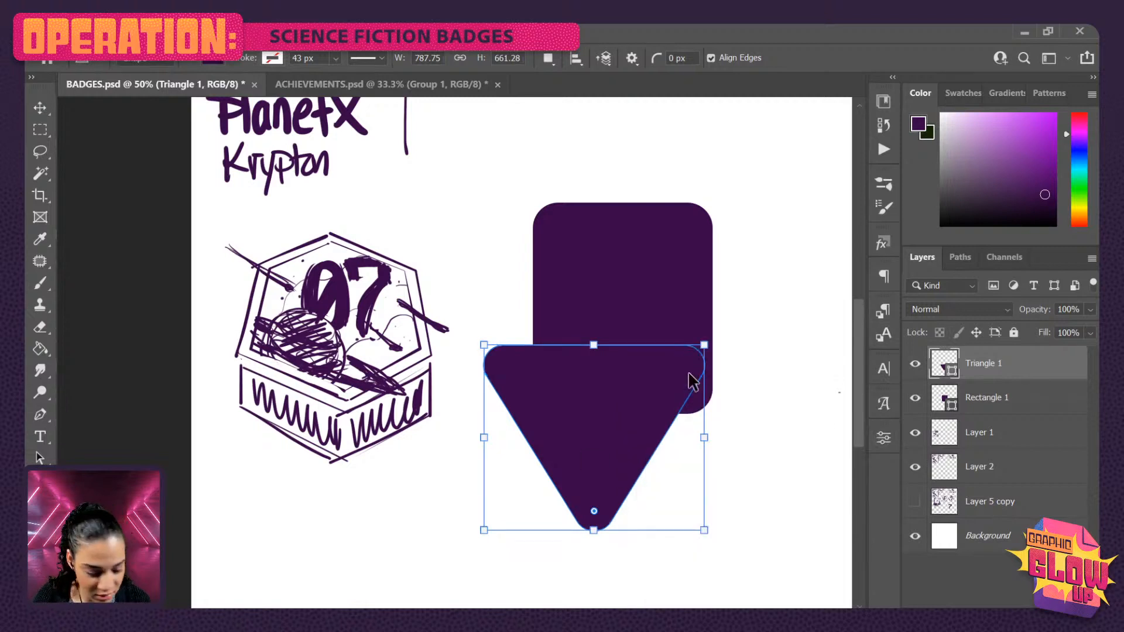
- Free-transform the triangle, scaling it proportionally to 83.20% and matching its rounded upper corners to the rectangle's sides
{"action": "key", "text": "ctrl+t"}
{"action": "left_click_drag", "start_coordinate": [605, 437], "coordinate": [660, 452]}
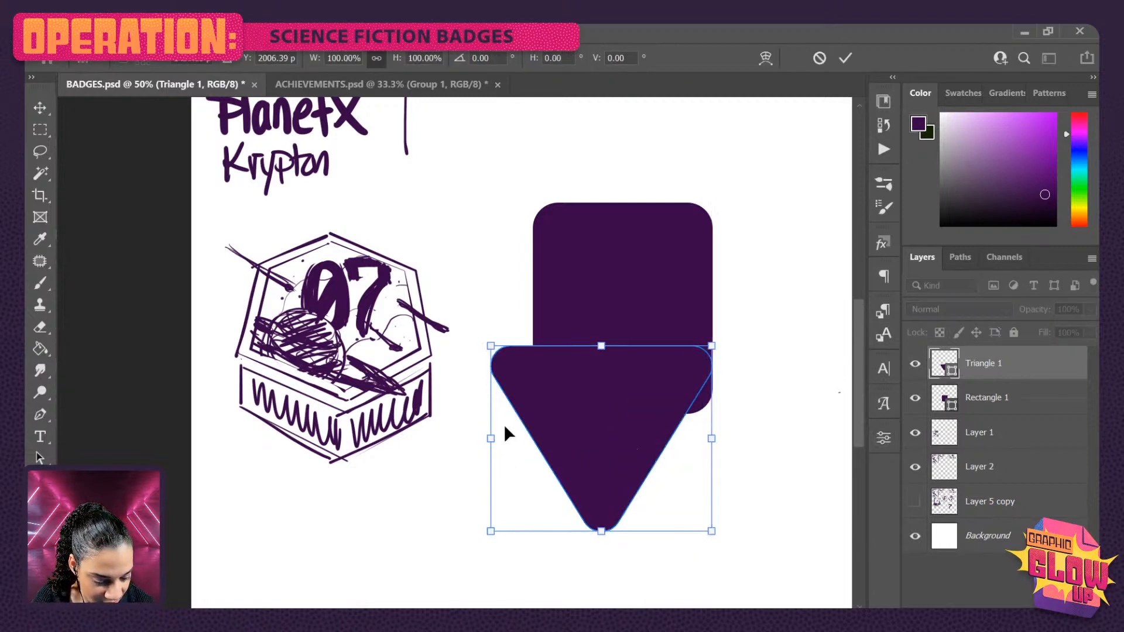
{"action": "left_click_drag", "start_coordinate": [491, 531], "coordinate": [533, 496]}
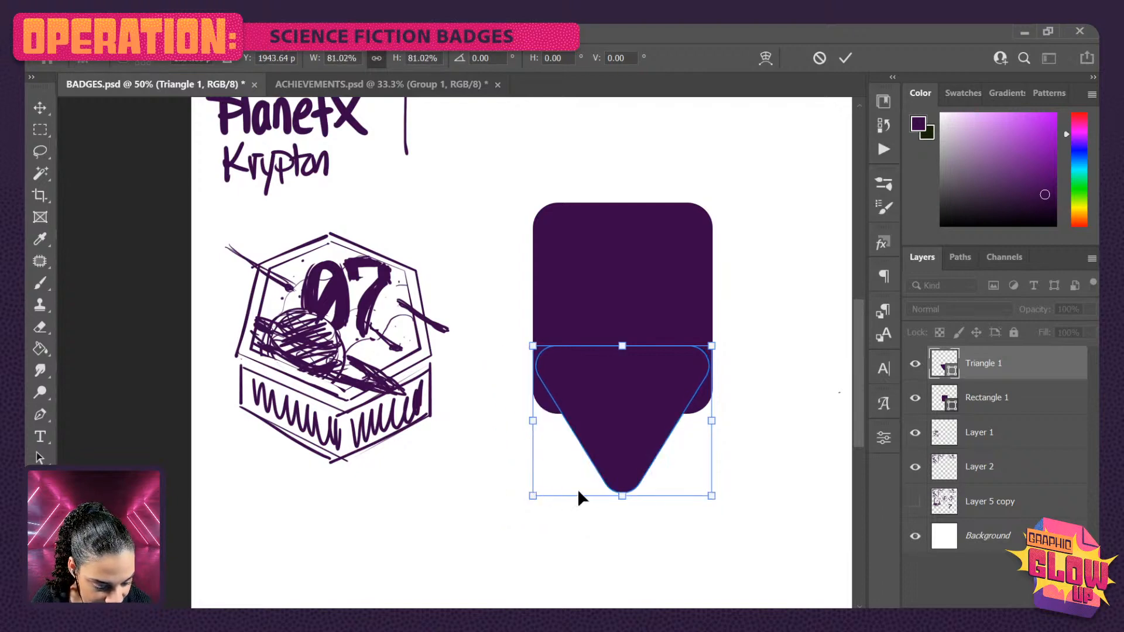
{"action": "key", "text": "ctrl+plus"}
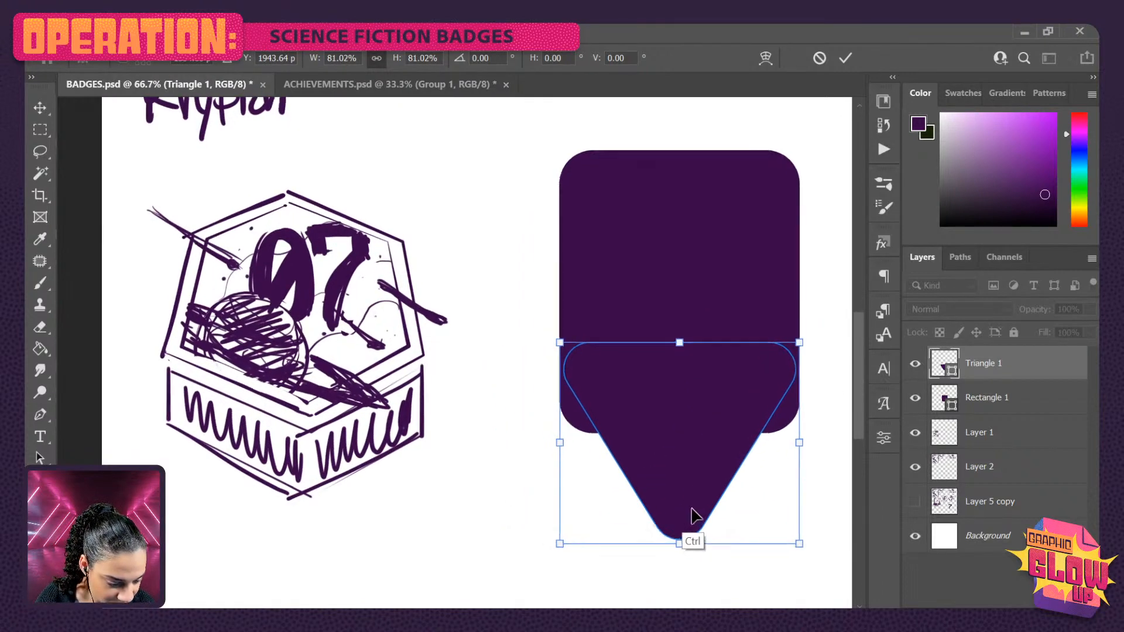
{"action": "key", "text": "ctrl+plus"}
{"action": "left_click_drag", "start_coordinate": [697, 467], "coordinate": [371, 386]}
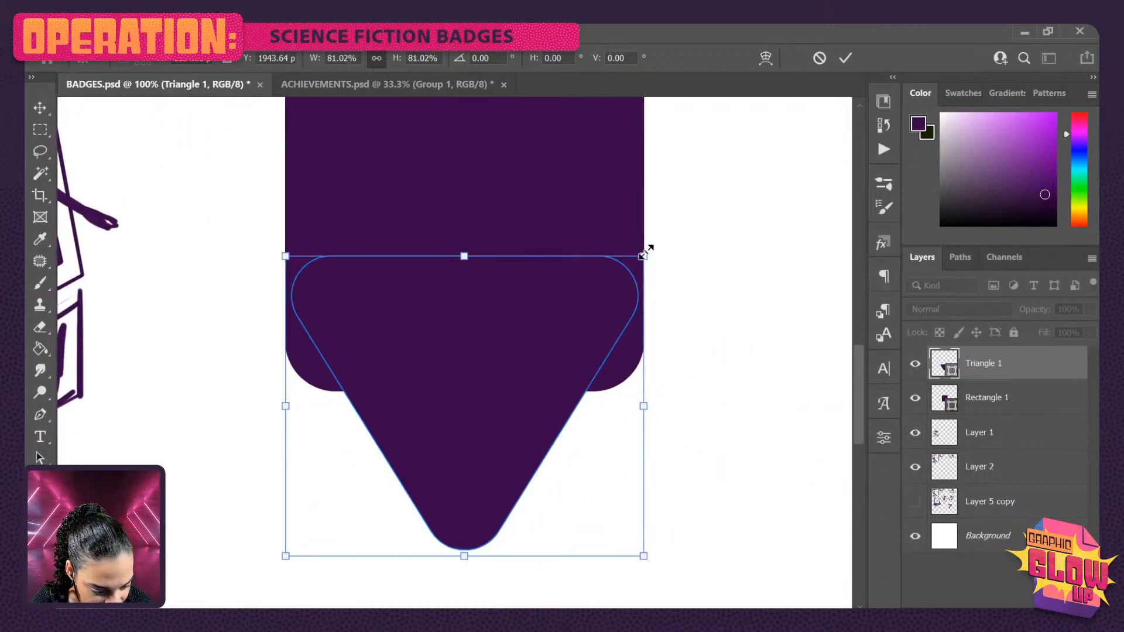
{"action": "left_click_drag", "start_coordinate": [646, 252], "coordinate": [650, 246]}
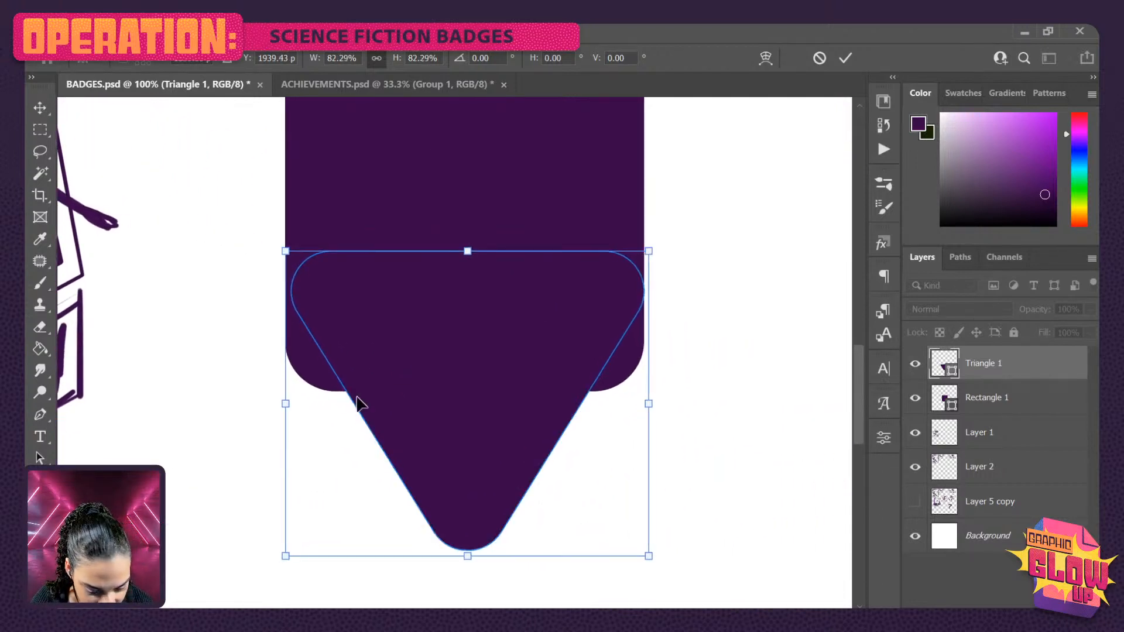
{"action": "left_click_drag", "start_coordinate": [285, 556], "coordinate": [280, 556]}
{"action": "left_click_drag", "start_coordinate": [649, 251], "coordinate": [650, 249]}
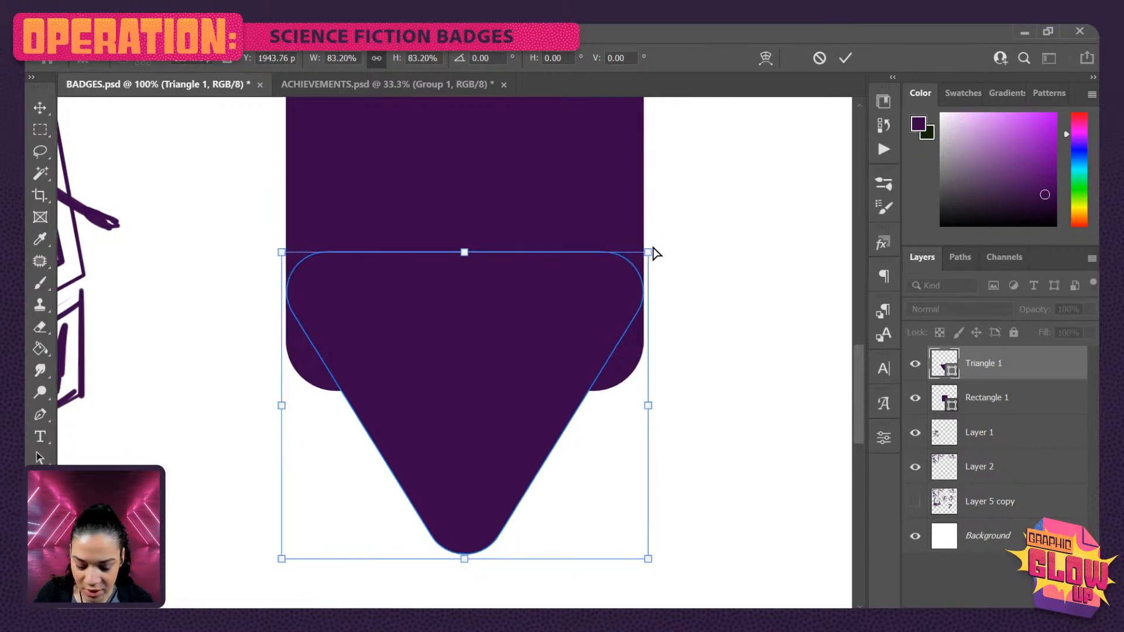
- Flatten and widen the triangle non-proportionally to 99.78% width and 50.05% height, keeping its rounded corners flush with the rectangle's sides
{"action": "key", "text": "ctrl+minus"}
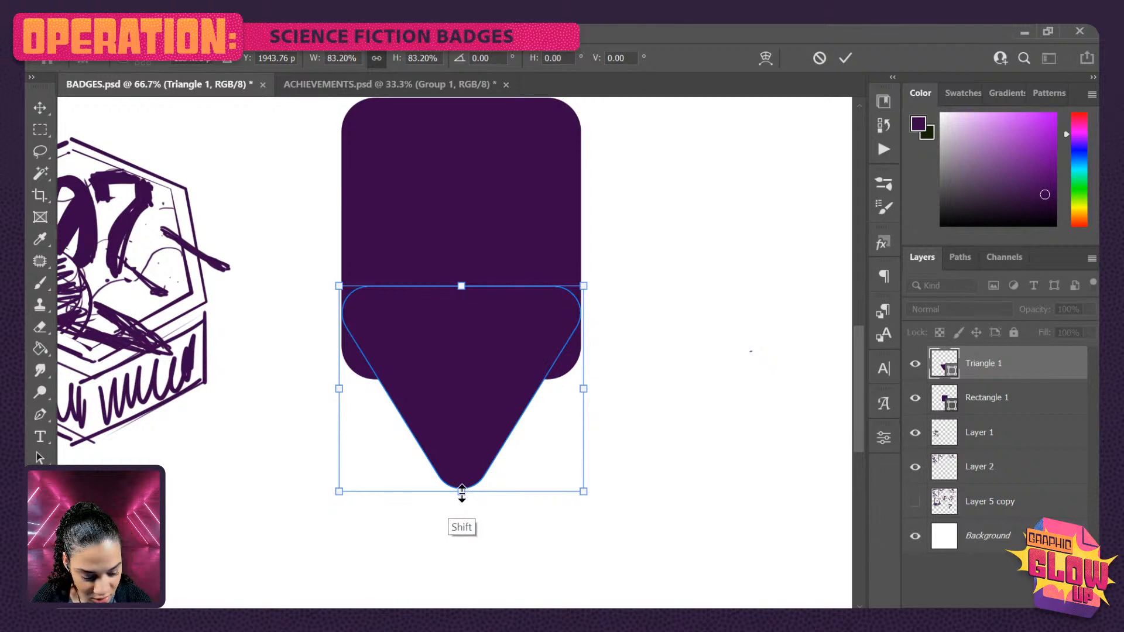
{"action": "left_click_drag", "start_coordinate": [466, 486], "coordinate": [469, 405]}
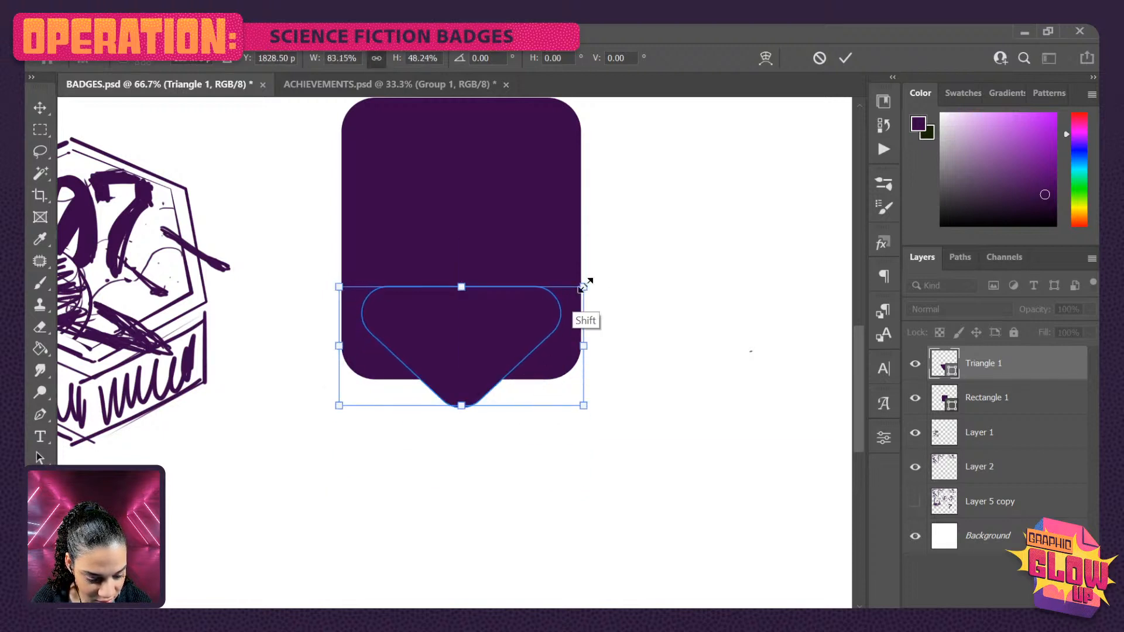
{"action": "left_click_drag", "start_coordinate": [583, 287], "coordinate": [607, 282]}
{"action": "left_click_drag", "start_coordinate": [602, 284], "coordinate": [603, 283]}
{"action": "left_click_drag", "start_coordinate": [339, 344], "coordinate": [314, 345]}
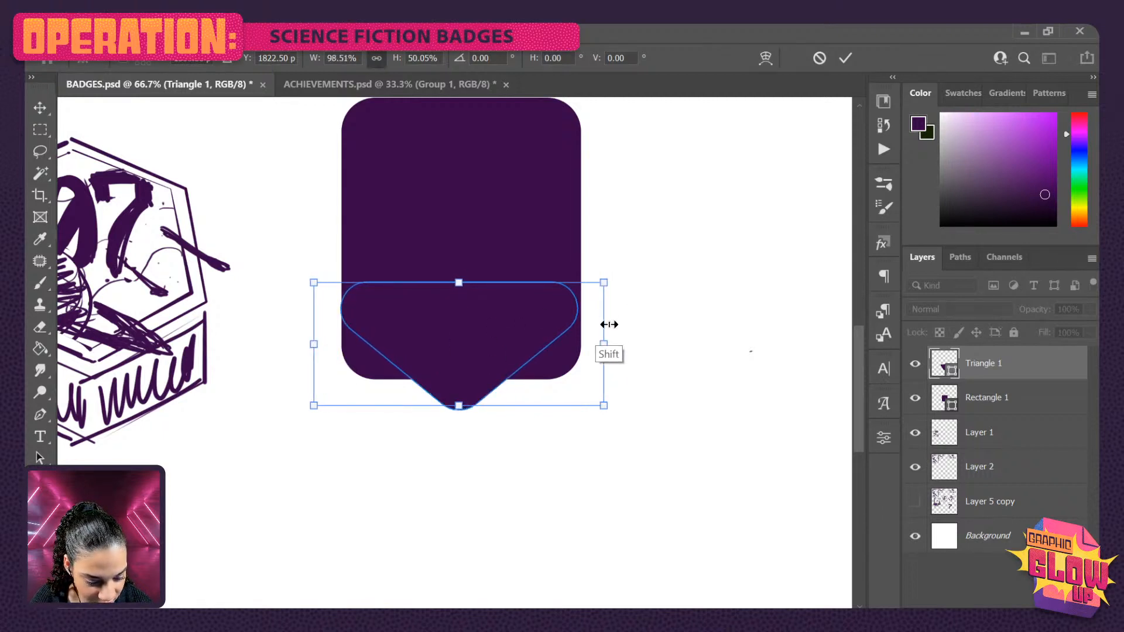
{"action": "left_click_drag", "start_coordinate": [604, 344], "coordinate": [609, 337]}
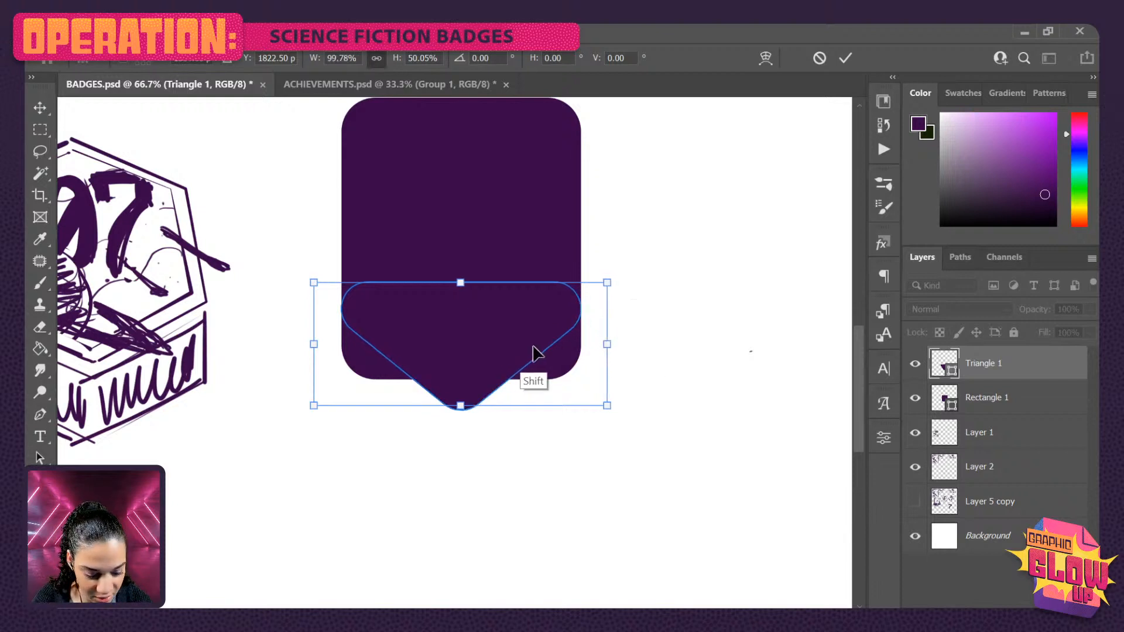
- Move the triangle straight down so its point extends below the rectangle, and fine-tune its scale to 99.70% by 50.01% to match the rectangle's sides
{"action": "left_click_drag", "start_coordinate": [533, 352], "coordinate": [533, 394]}
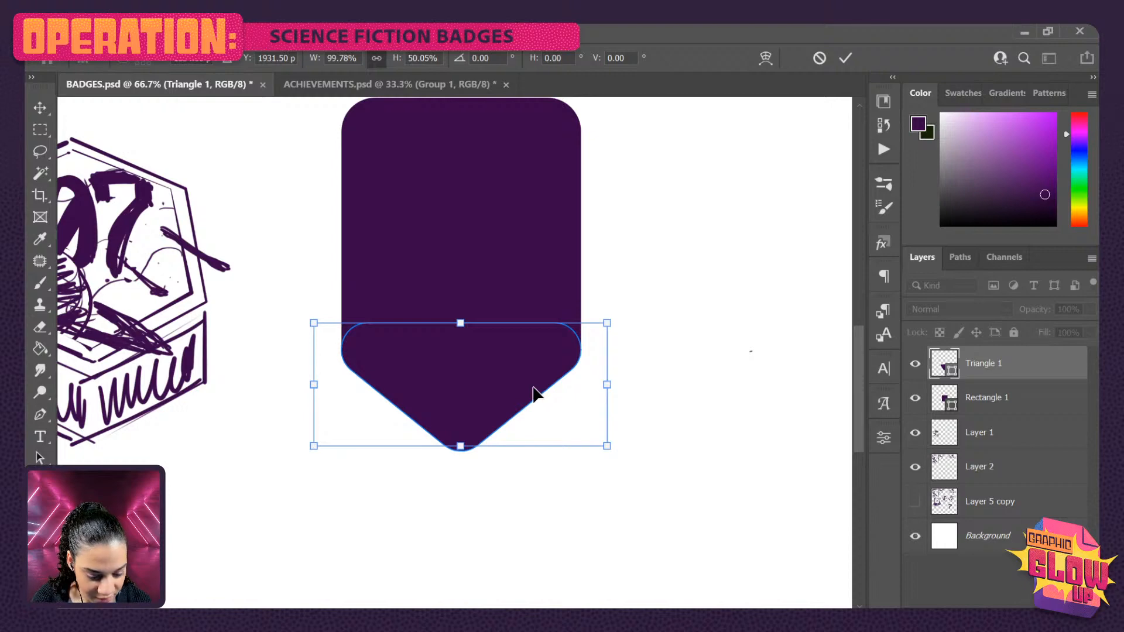
{"action": "key", "text": "ctrl+minus"}
{"action": "key", "text": "ctrl+plus"}
{"action": "key", "text": "ctrl+plus"}
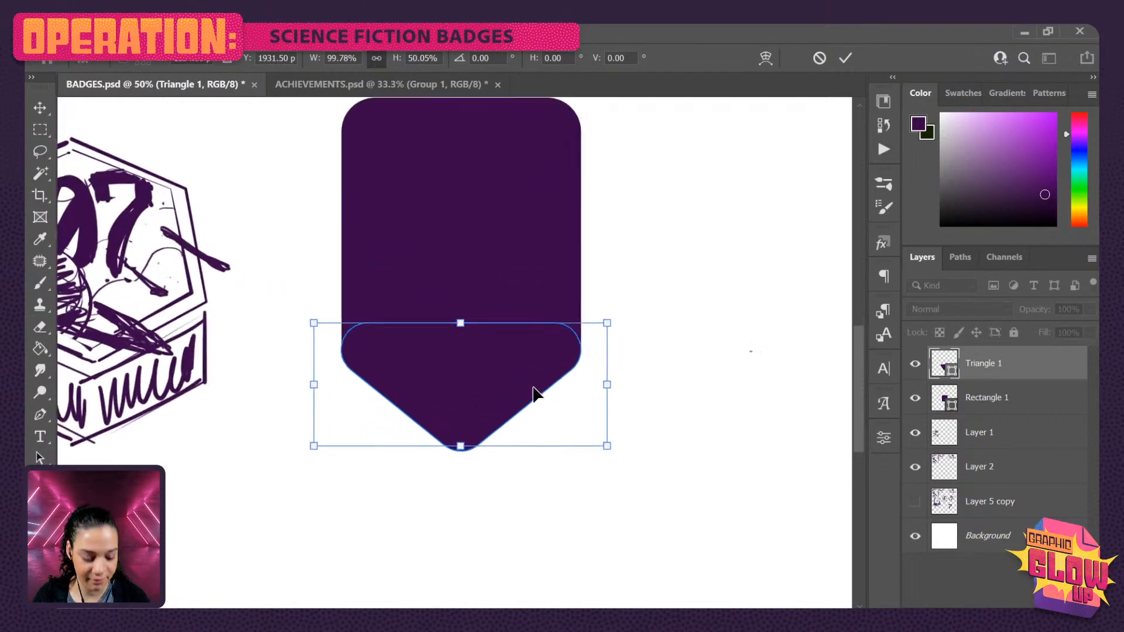
{"action": "key", "text": "ctrl+plus"}
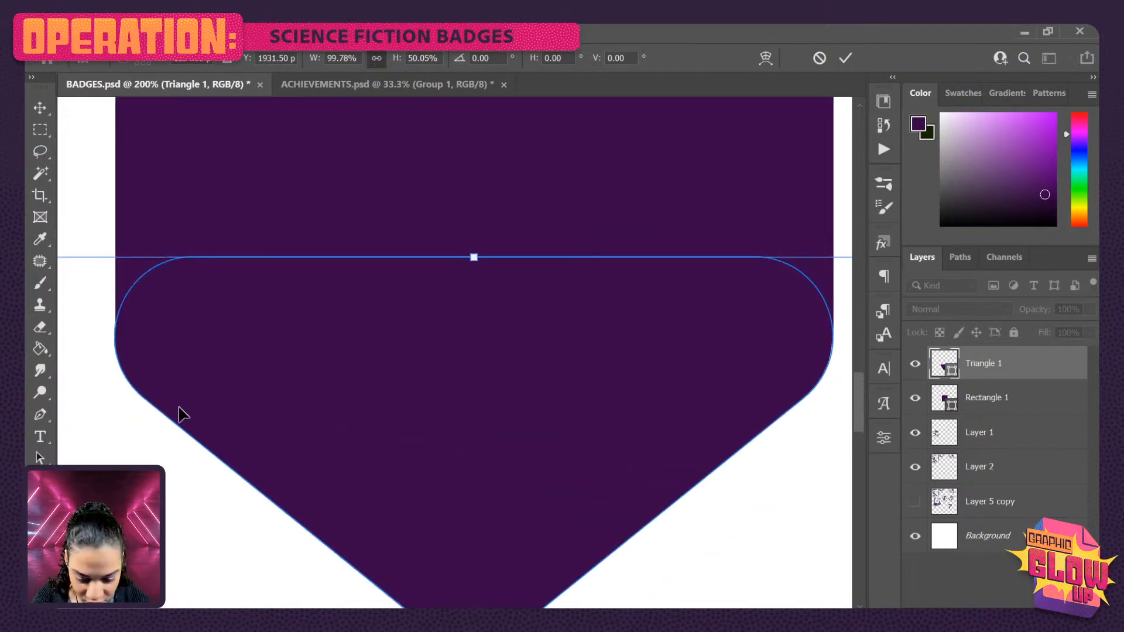
{"action": "left_click_drag", "start_coordinate": [251, 414], "coordinate": [453, 378]}
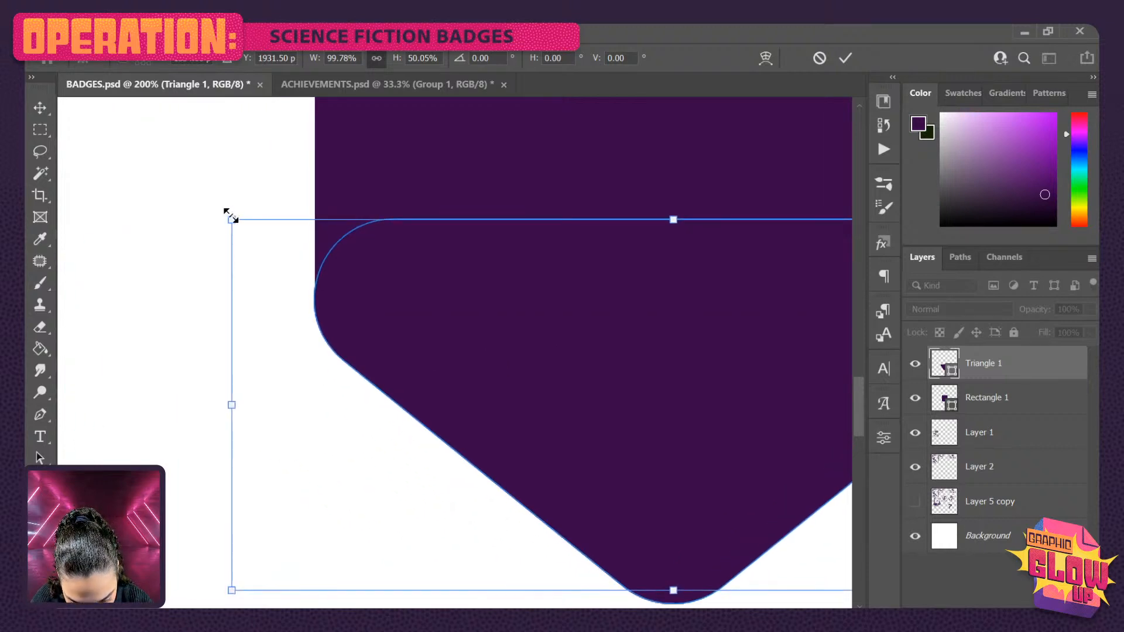
{"action": "left_click_drag", "start_coordinate": [232, 219], "coordinate": [231, 219]}
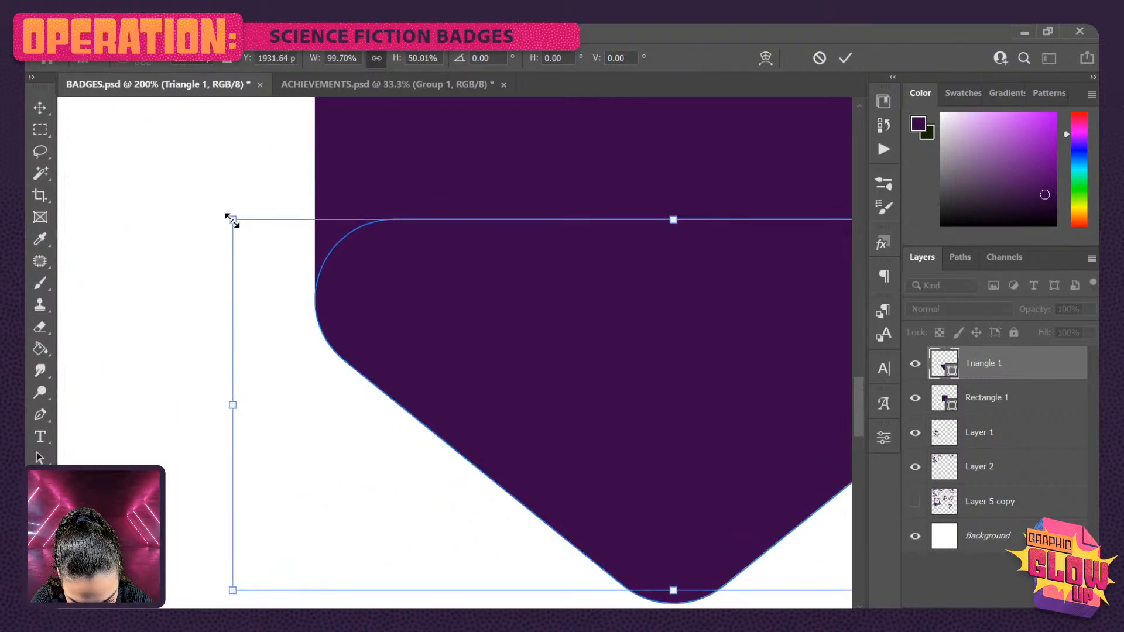
{"action": "left_click_drag", "start_coordinate": [567, 364], "coordinate": [223, 432]}
{"action": "left_click_drag", "start_coordinate": [563, 425], "coordinate": [664, 387]}
{"action": "key", "text": "ctrl+minus"}
{"action": "key", "text": "ctrl+minus"}
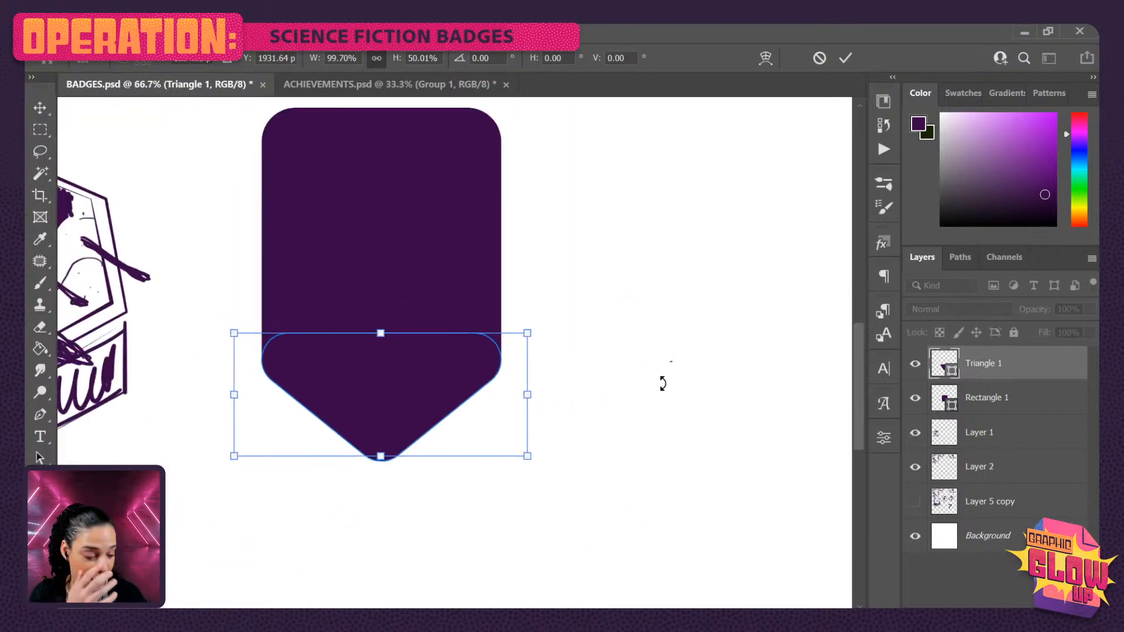
{"action": "key", "text": "Return"}
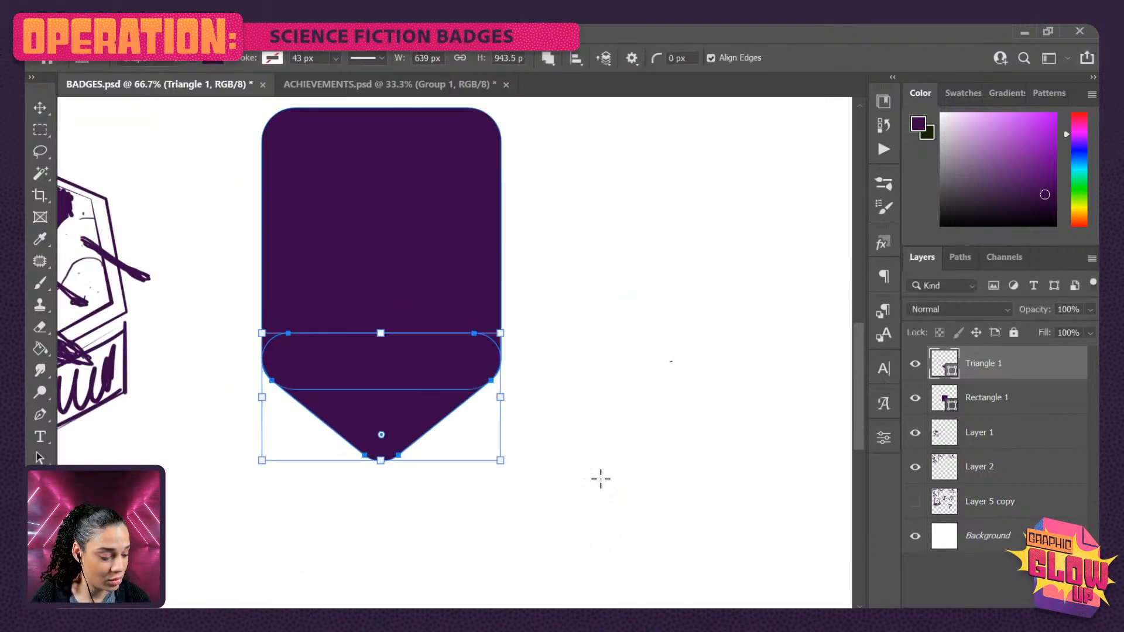
- Select the triangle and rectangle layers together and convert them into a single smart object
{"action": "key", "text": "alt+shift+bracketleft"}
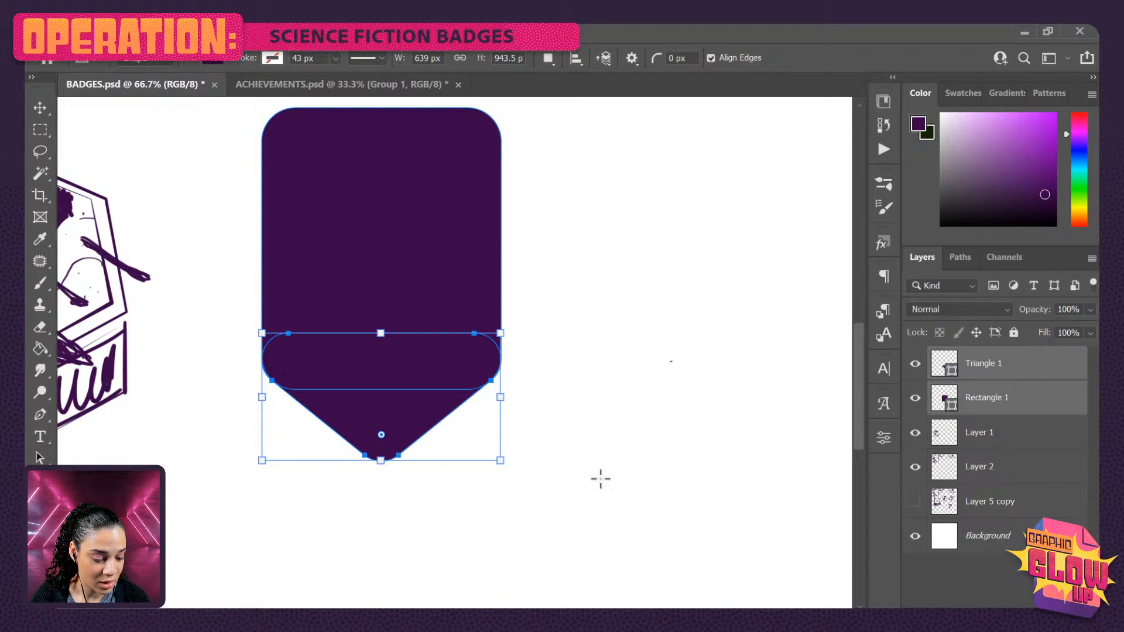
{"action": "right_click", "coordinate": [1027, 381]}
{"action": "left_click", "coordinate": [903, 296]}
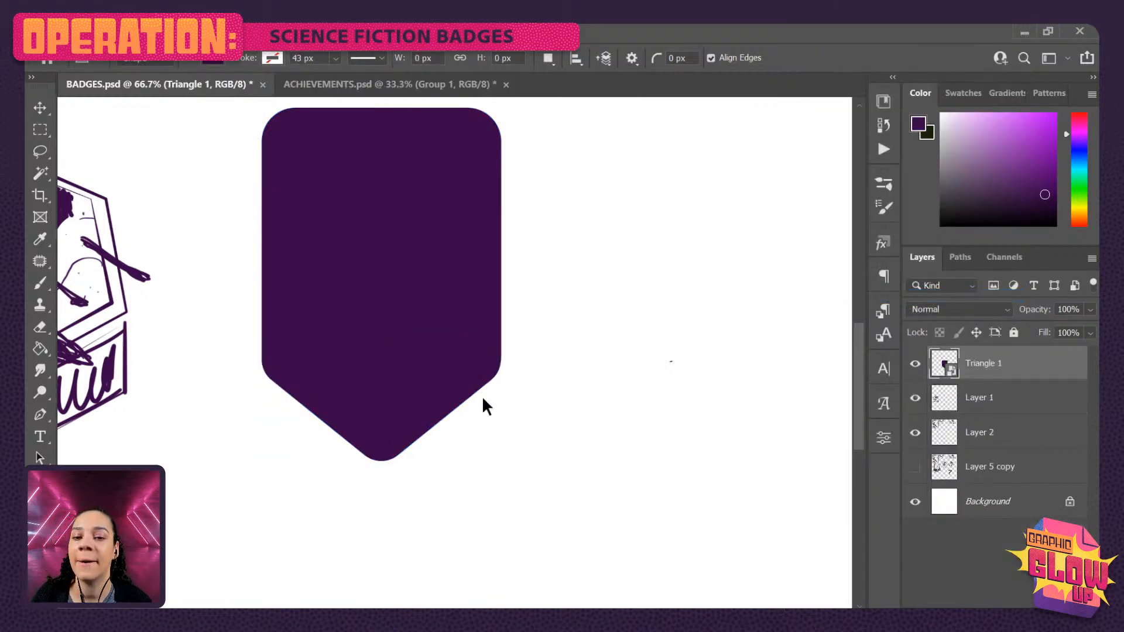
- Lighten the shield to a pale muted purple with a Hue/Saturation adjustment, raising only the lightness
{"action": "scroll", "coordinate": [504, 397], "scroll_direction": "down", "scroll_amount": 2}
{"action": "scroll", "coordinate": [543, 403], "scroll_direction": "up", "scroll_amount": 1}
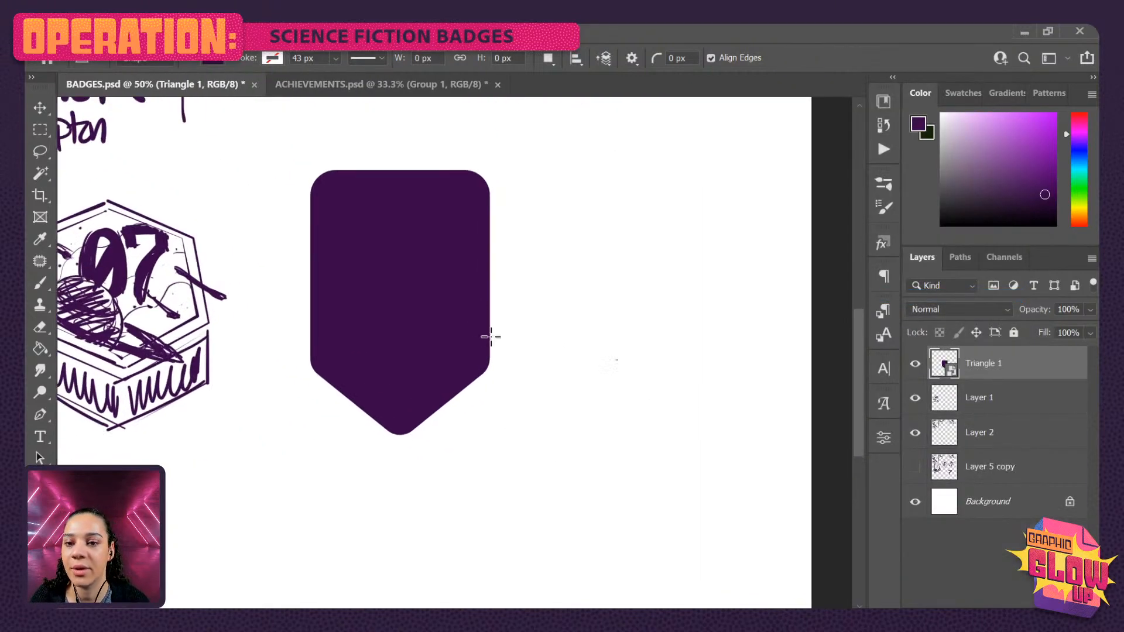
{"action": "left_click_drag", "start_coordinate": [419, 319], "coordinate": [512, 357]}
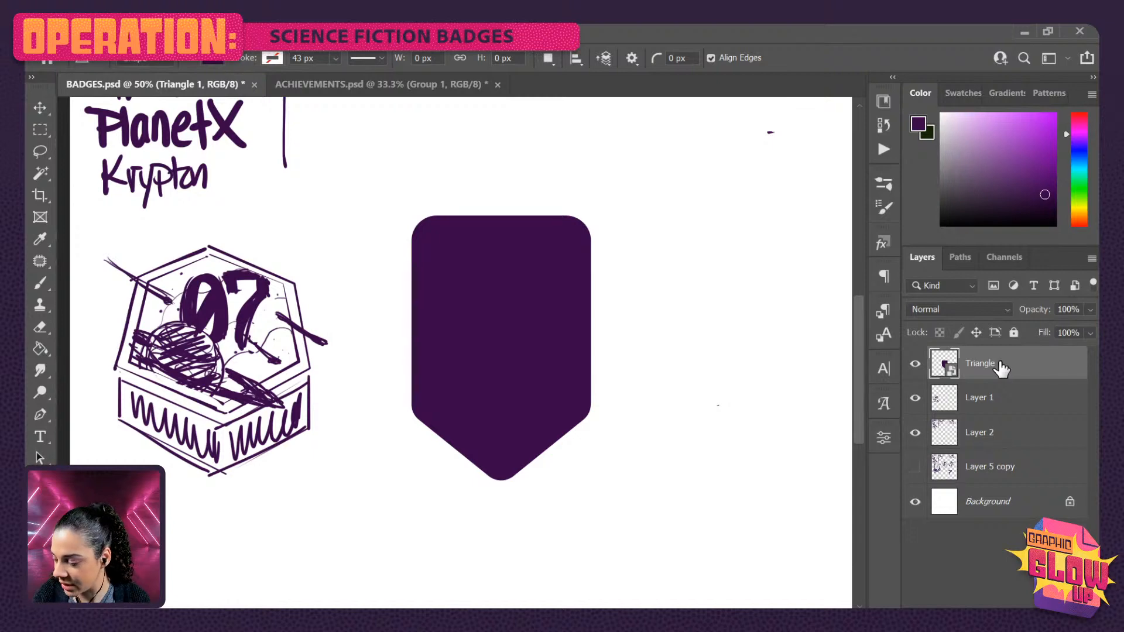
{"action": "key", "text": "ctrl+u"}
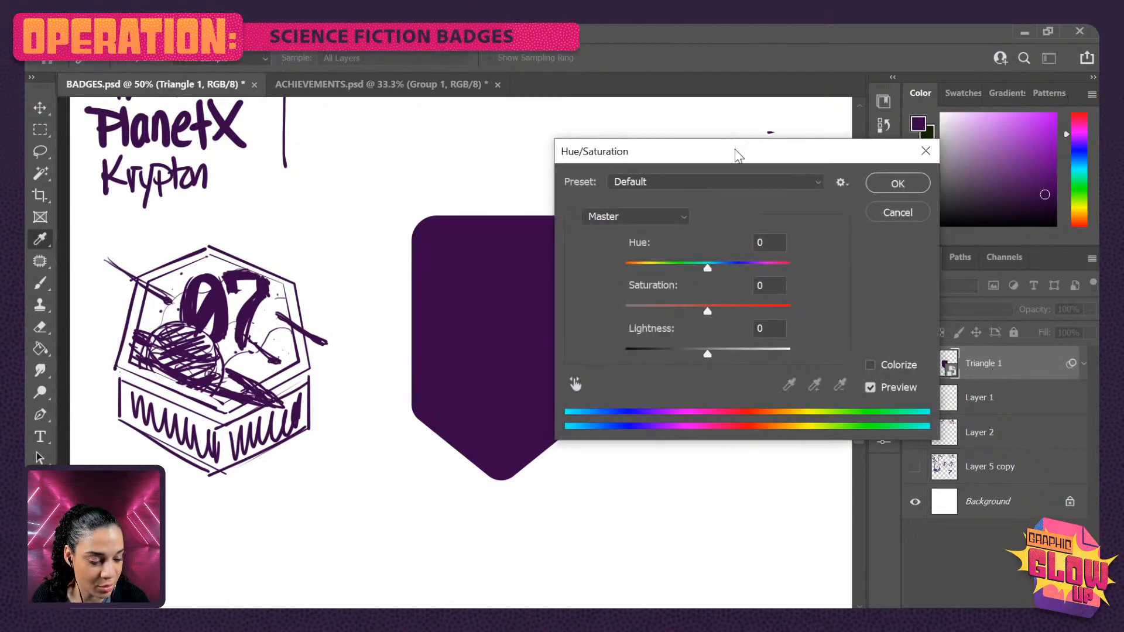
{"action": "left_click_drag", "start_coordinate": [736, 157], "coordinate": [791, 166]}
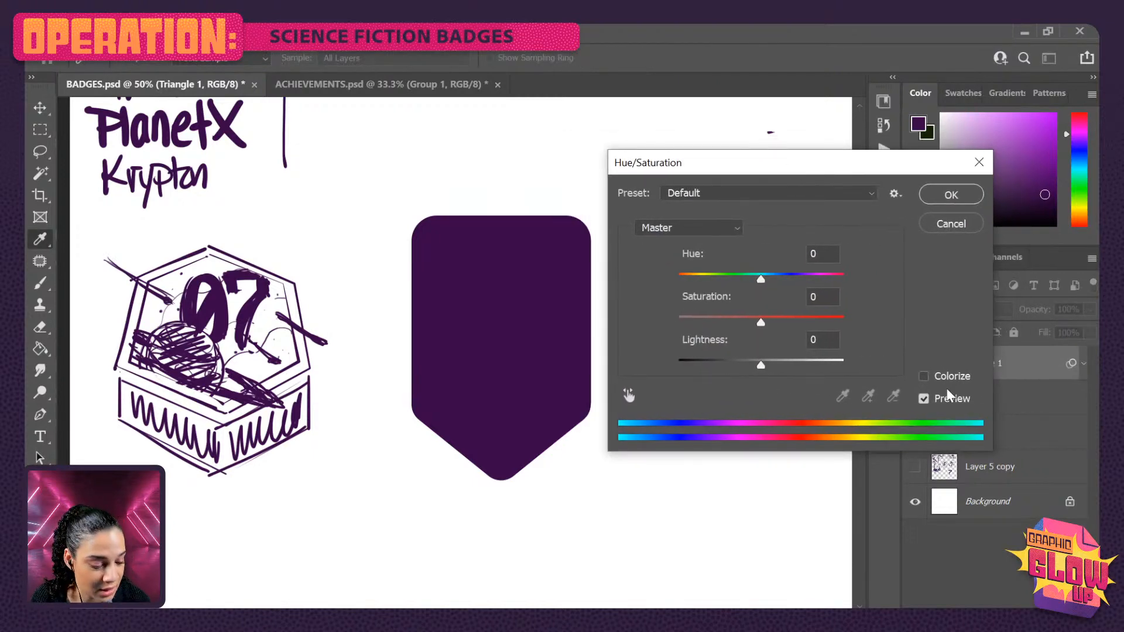
{"action": "mouse_move", "coordinate": [759, 278]}
{"action": "left_mouse_down"}
{"action": "mouse_move", "coordinate": [795, 274]}
{"action": "mouse_move", "coordinate": [743, 279]}
{"action": "mouse_move", "coordinate": [760, 280]}
{"action": "left_mouse_up"}
{"action": "mouse_move", "coordinate": [760, 322]}
{"action": "left_mouse_down"}
{"action": "mouse_move", "coordinate": [732, 325]}
{"action": "mouse_move", "coordinate": [782, 323]}
{"action": "mouse_move", "coordinate": [759, 322]}
{"action": "left_mouse_up"}
{"action": "left_click_drag", "start_coordinate": [761, 365], "coordinate": [808, 364]}
{"action": "left_click", "coordinate": [951, 194]}
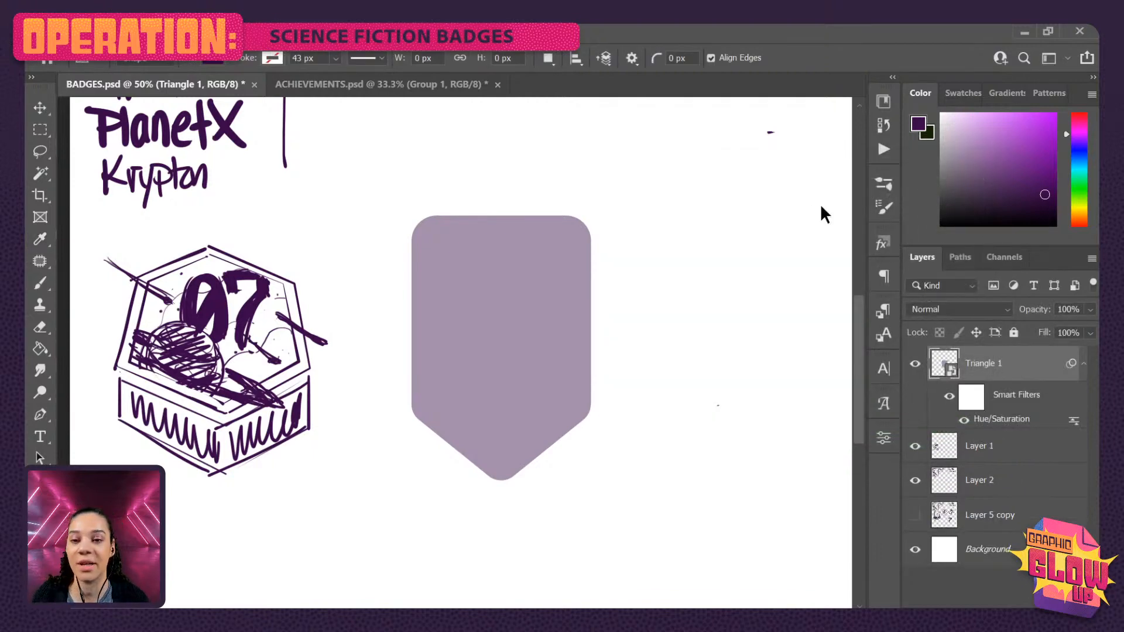
- Add a 12 px outside stroke to the shield in dark purple 390748, sampled from the 07 sketch
{"action": "key", "text": "ctrl+minus"}
{"action": "key", "text": "ctrl+plus"}
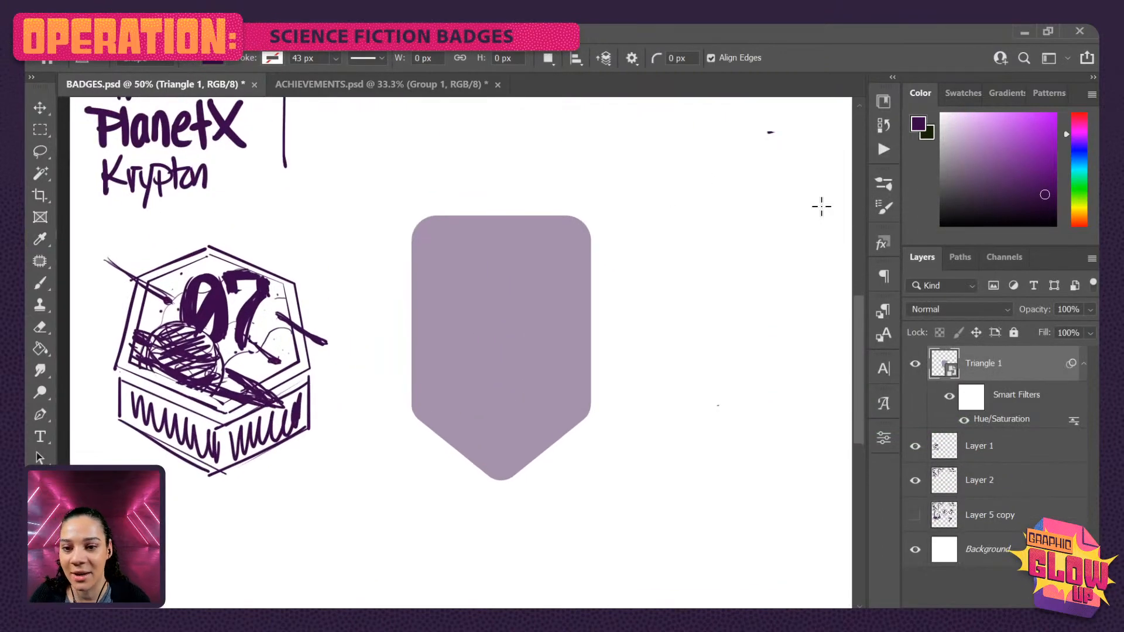
{"action": "double_click", "coordinate": [1053, 377]}
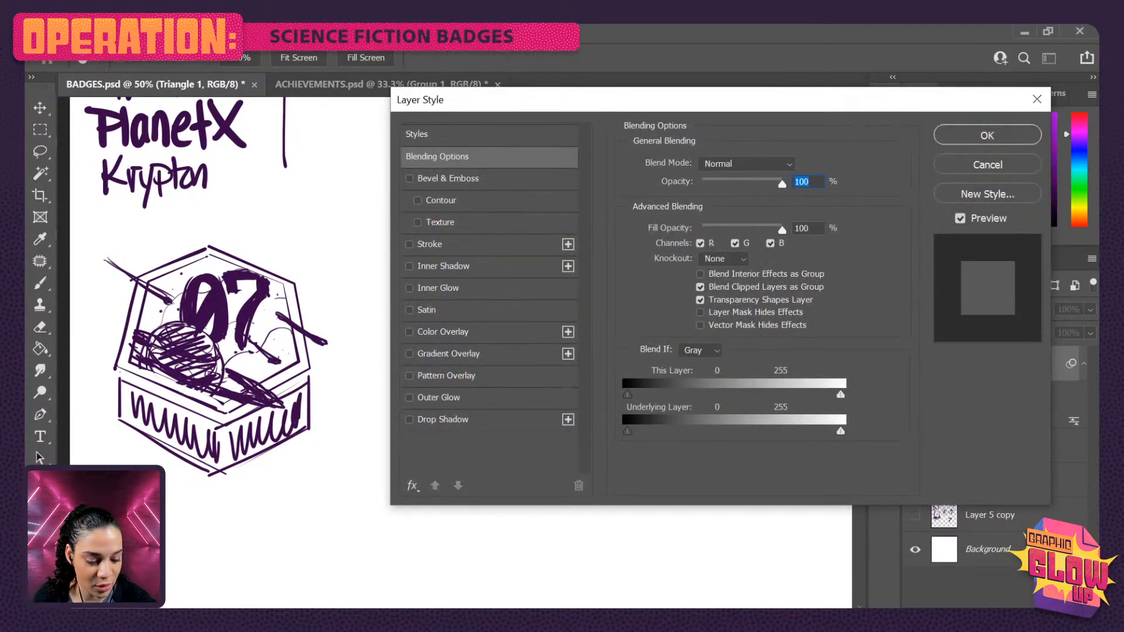
{"action": "left_click", "coordinate": [554, 248]}
{"action": "left_click_drag", "start_coordinate": [586, 101], "coordinate": [865, 149]}
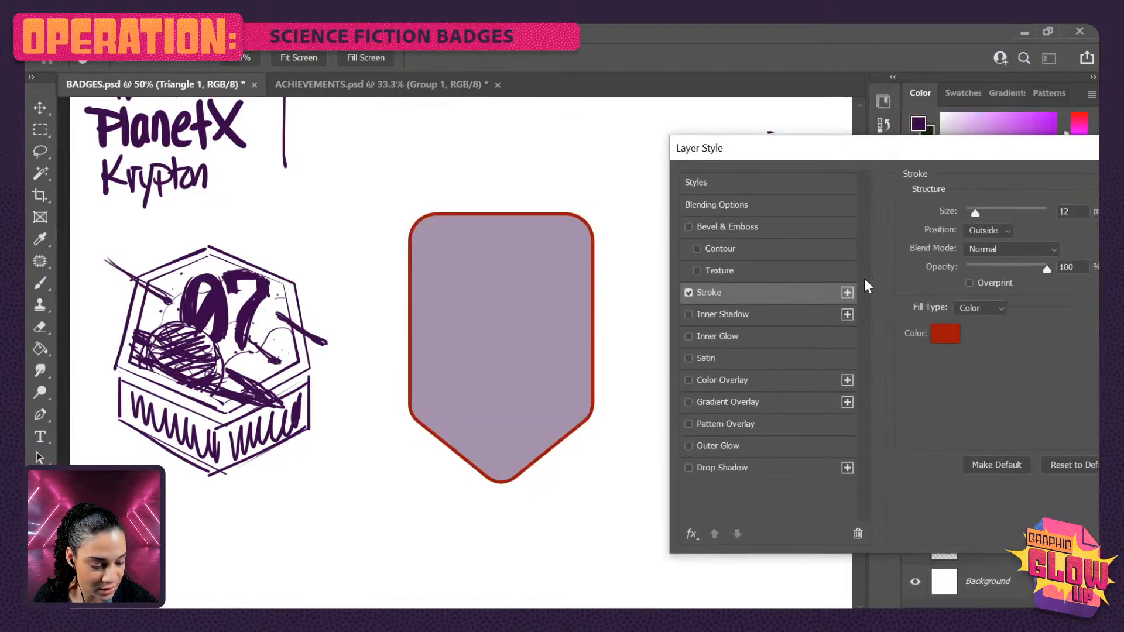
{"action": "left_click", "coordinate": [943, 334]}
{"action": "left_click", "coordinate": [229, 293]}
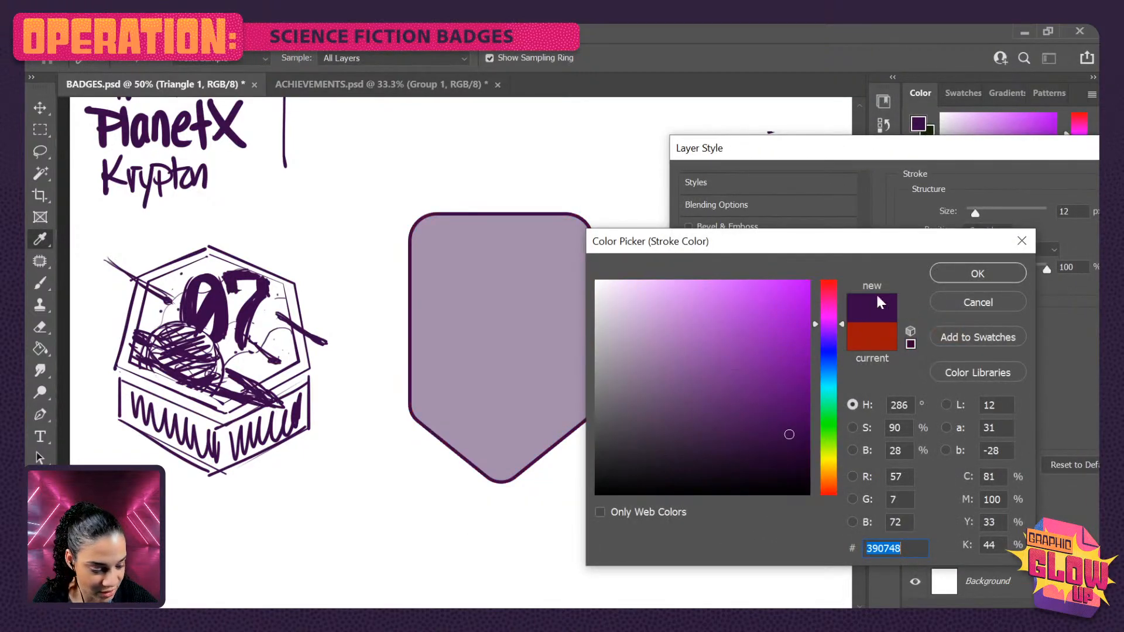
{"action": "left_click", "coordinate": [978, 274]}
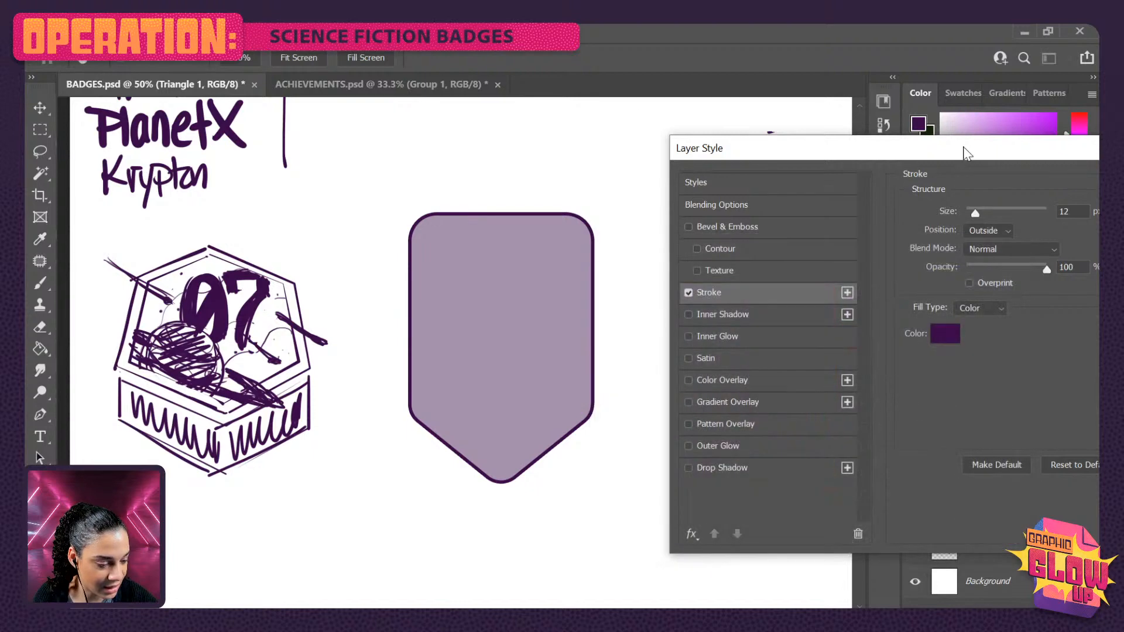
{"action": "left_click_drag", "start_coordinate": [967, 149], "coordinate": [718, 117]}
{"action": "left_click", "coordinate": [1023, 152]}
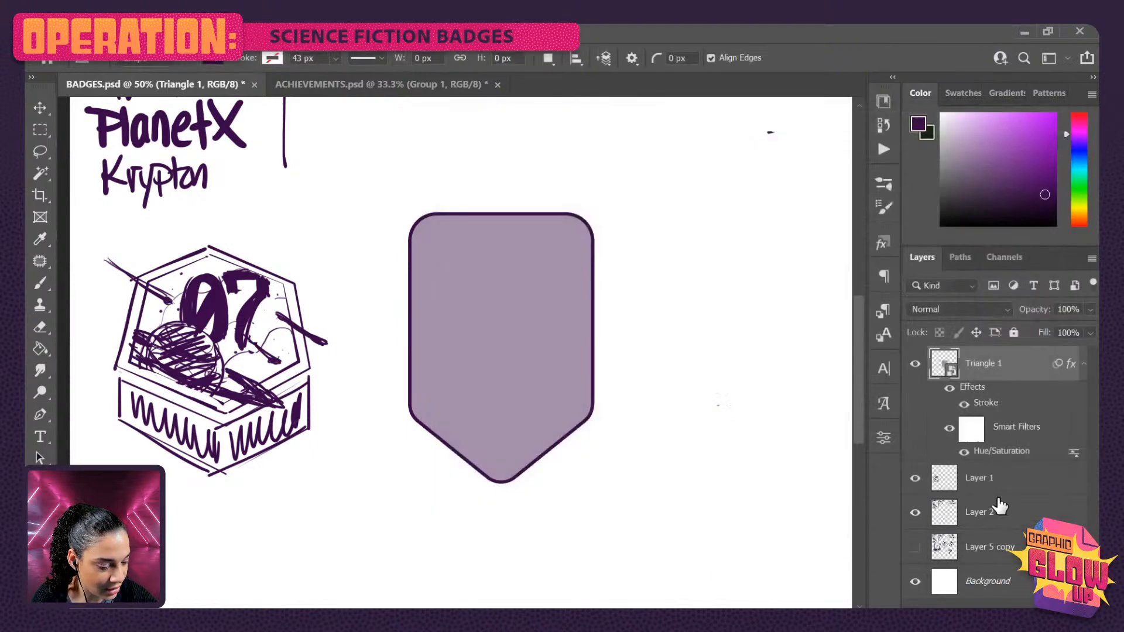
- Create a new layer above the shield, clip it to the shield shape, and switch to the Brush tool
{"action": "key", "text": "ctrl+shift+n"}
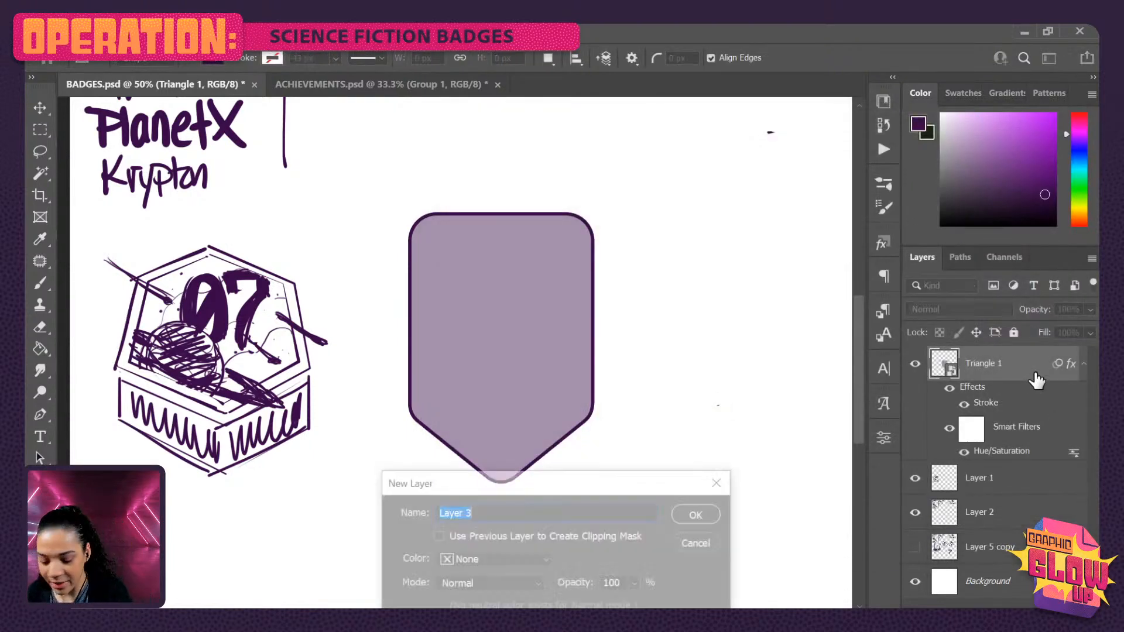
{"action": "key", "text": "Return"}
{"action": "right_click", "coordinate": [1030, 367]}
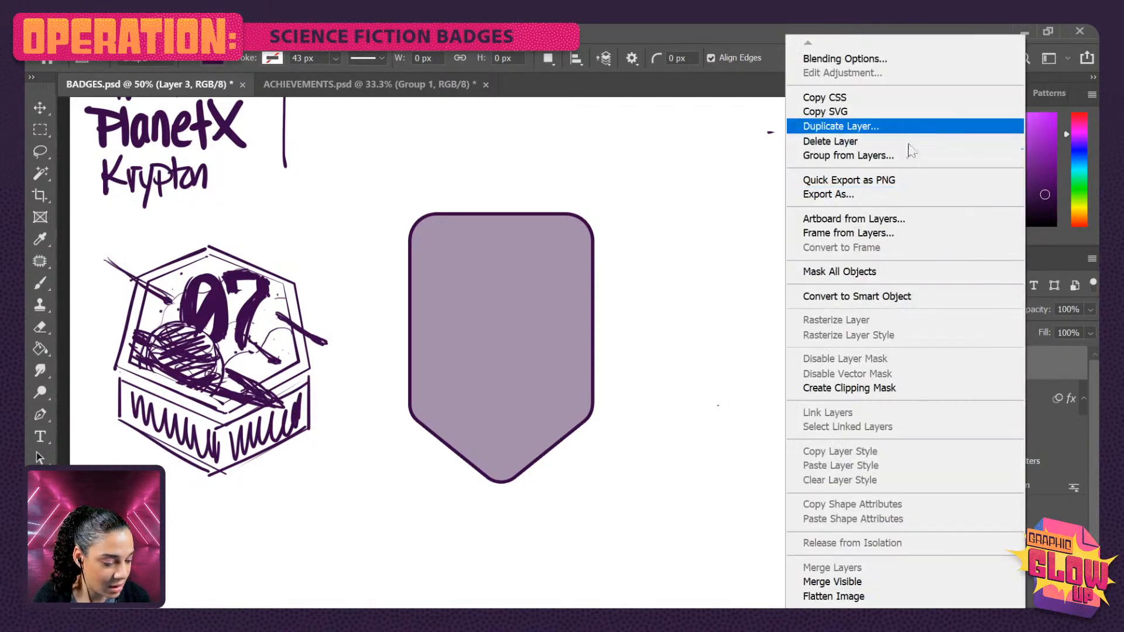
{"action": "left_click", "coordinate": [878, 388]}
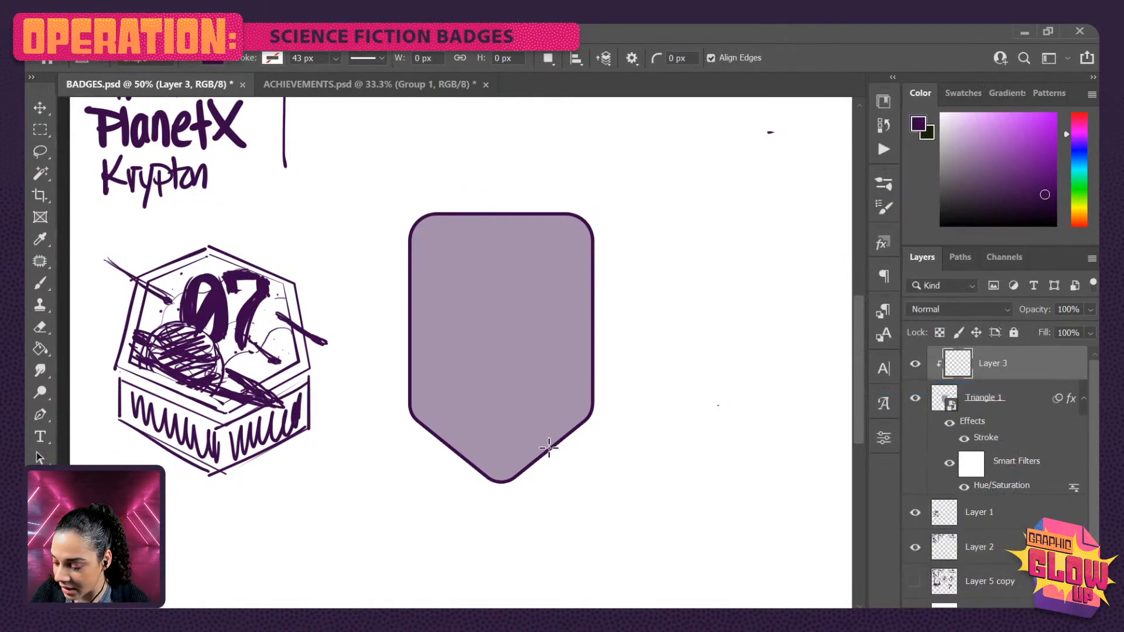
{"action": "key", "text": "b"}
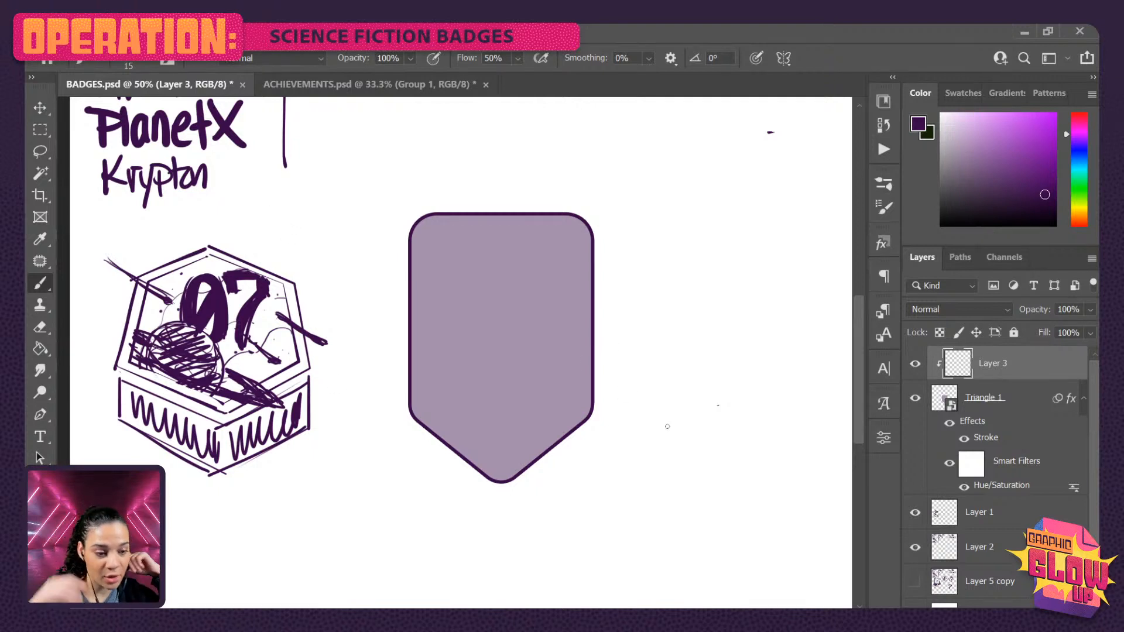
{"action": "scroll", "coordinate": [668, 427], "scroll_direction": "up", "scroll_amount": 1}
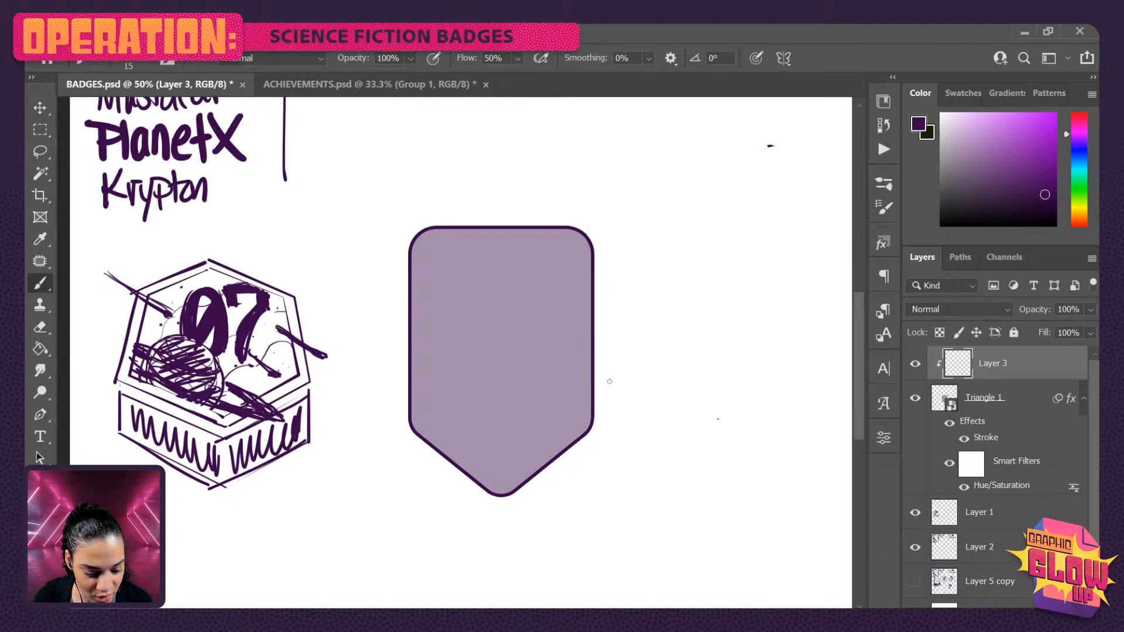
{"action": "mouse_move", "coordinate": [609, 370]}
{"action": "left_mouse_down"}
{"action": "mouse_move", "coordinate": [477, 405]}
{"action": "mouse_move", "coordinate": [411, 480]}
{"action": "left_mouse_up"}
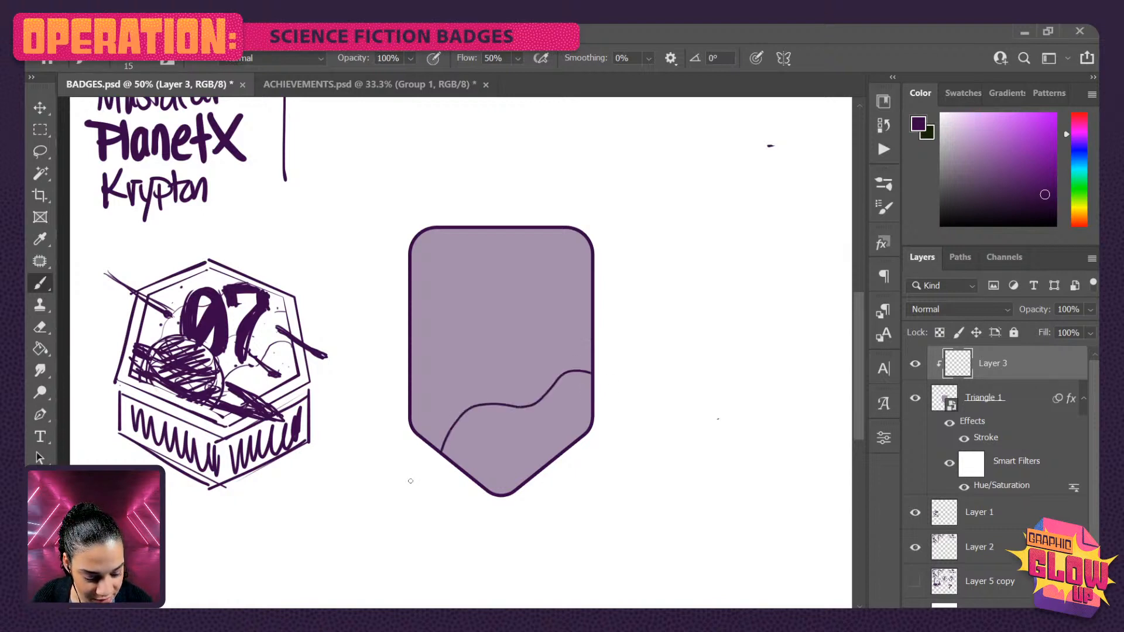
{"action": "key", "text": "ctrl+z"}
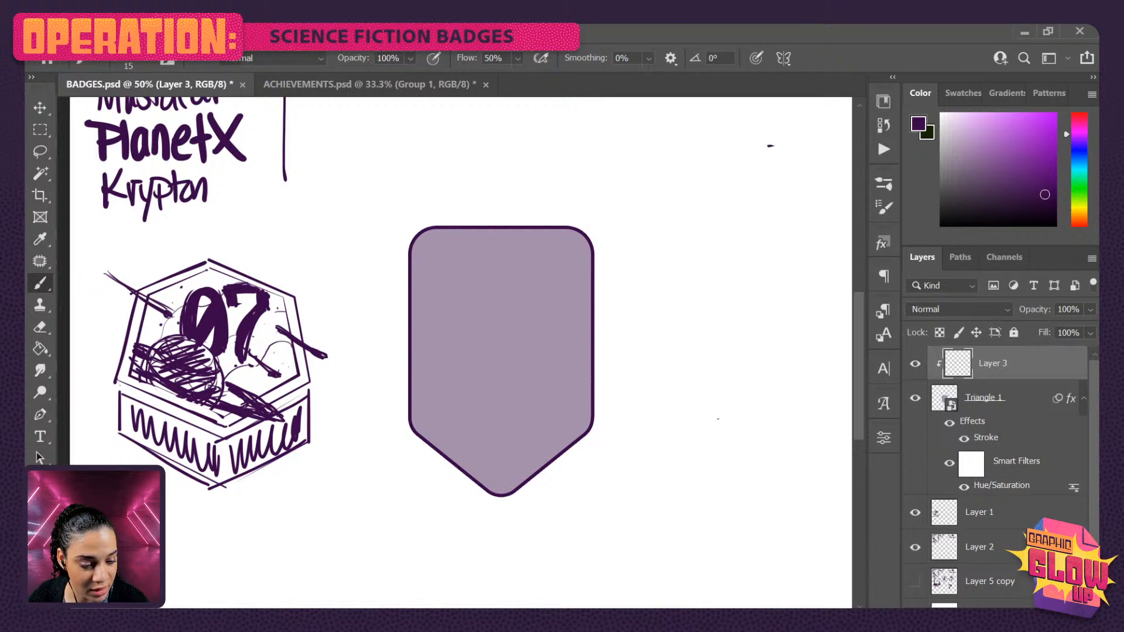
- Set the brush smoothing to 52% and draw a wavy line rising to the right across the shield's lower part, redrawing it once
{"action": "left_click", "coordinate": [649, 58]}
{"action": "left_click_drag", "start_coordinate": [672, 75], "coordinate": [700, 73]}
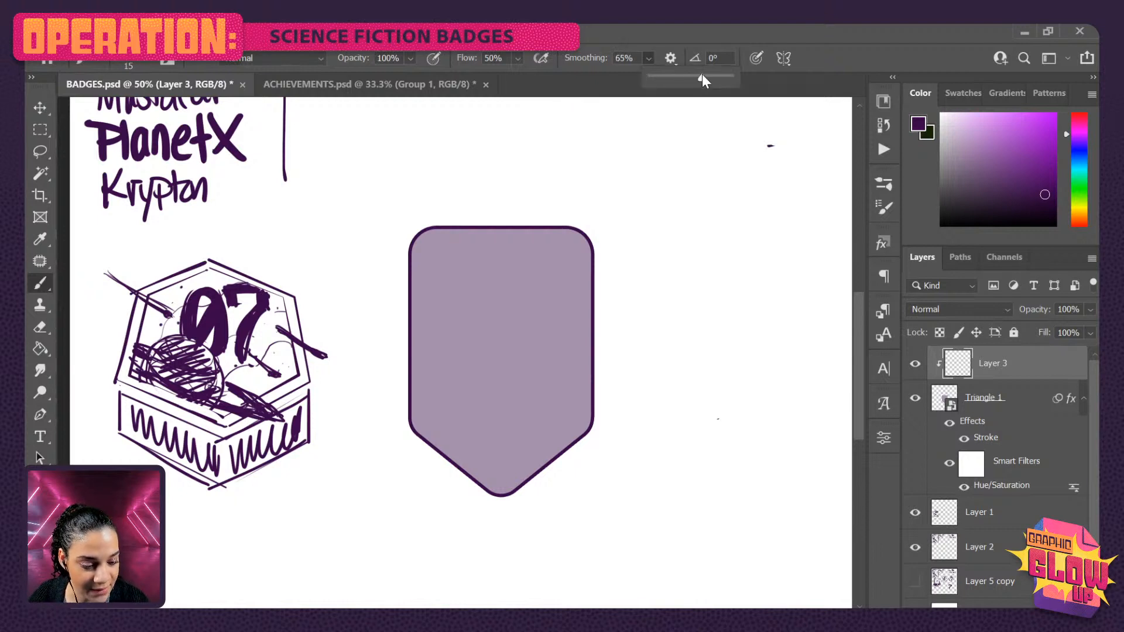
{"action": "left_click", "coordinate": [624, 317]}
{"action": "mouse_move", "coordinate": [609, 352]}
{"action": "left_mouse_down"}
{"action": "mouse_move", "coordinate": [540, 389]}
{"action": "mouse_move", "coordinate": [462, 404]}
{"action": "mouse_move", "coordinate": [420, 460]}
{"action": "left_mouse_up"}
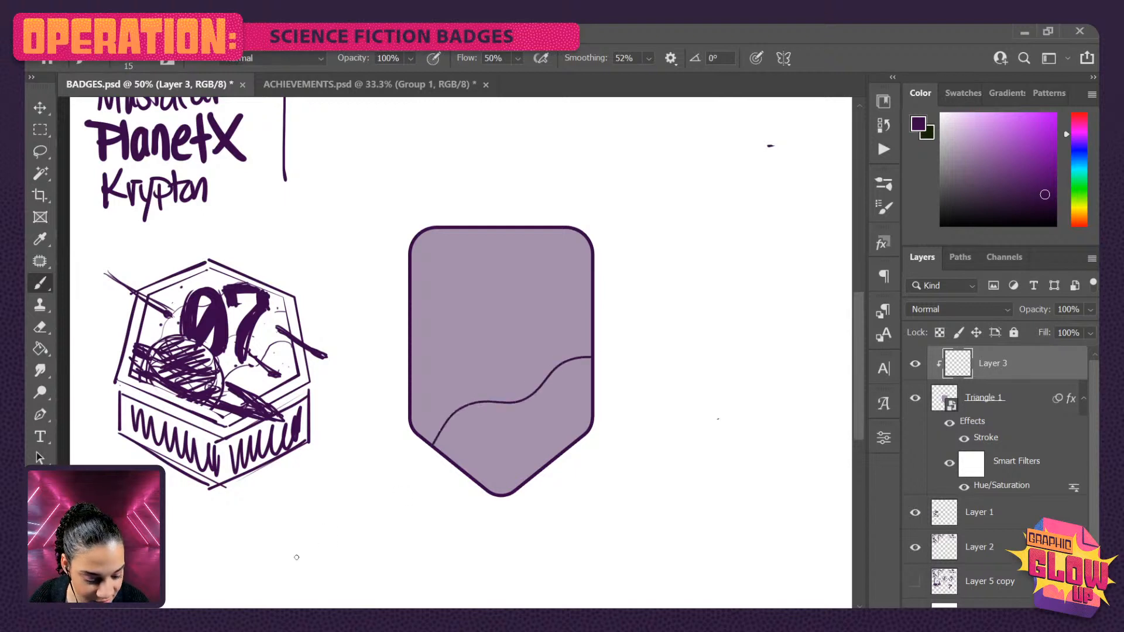
{"action": "key", "text": "ctrl+z"}
{"action": "mouse_move", "coordinate": [623, 352]}
{"action": "left_mouse_down"}
{"action": "mouse_move", "coordinate": [469, 410]}
{"action": "mouse_move", "coordinate": [413, 463]}
{"action": "left_mouse_up"}
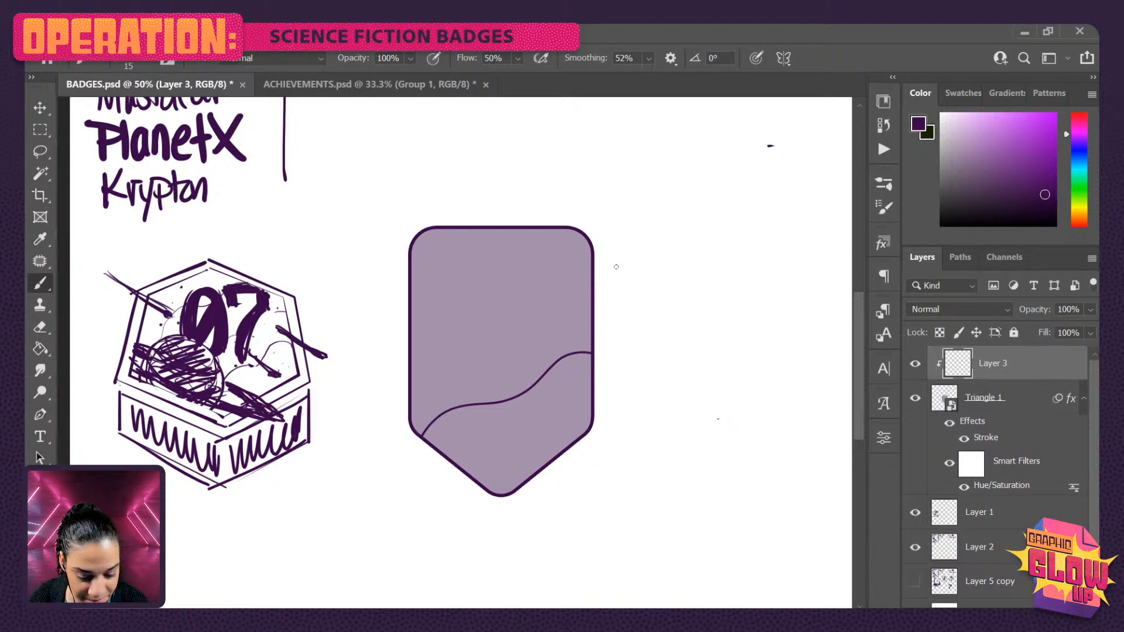
- Draw two more wavy lines across the shield's middle and upper left, and undo the extra line drawn near the bottom point
{"action": "mouse_move", "coordinate": [615, 288]}
{"action": "left_mouse_down"}
{"action": "mouse_move", "coordinate": [522, 314]}
{"action": "mouse_move", "coordinate": [412, 368]}
{"action": "left_mouse_up"}
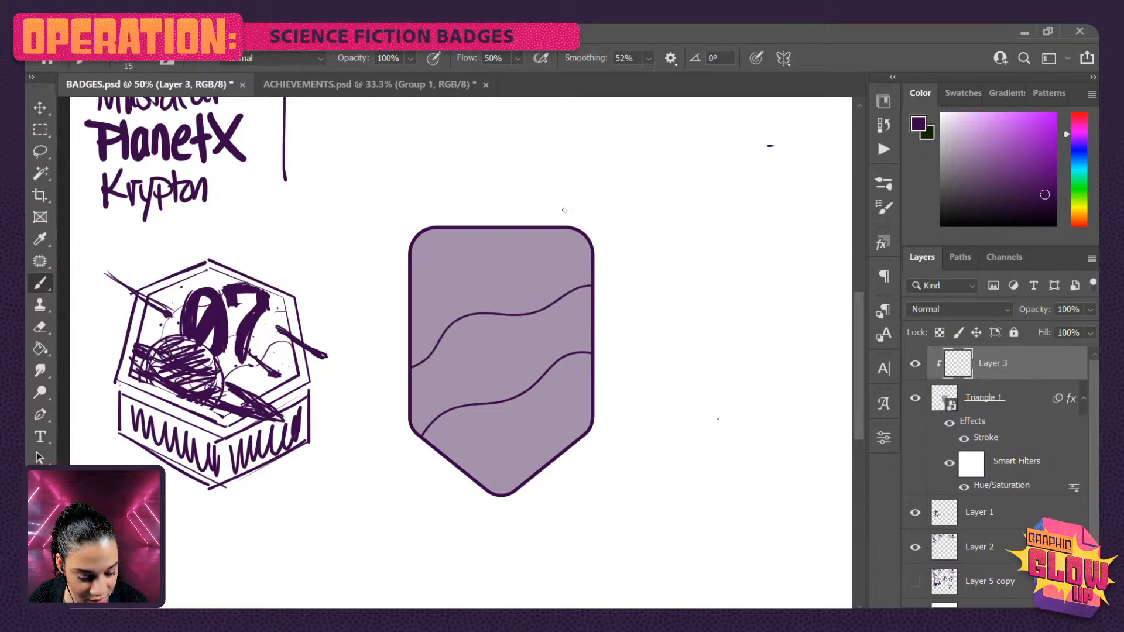
{"action": "left_click_drag", "start_coordinate": [544, 214], "coordinate": [411, 280]}
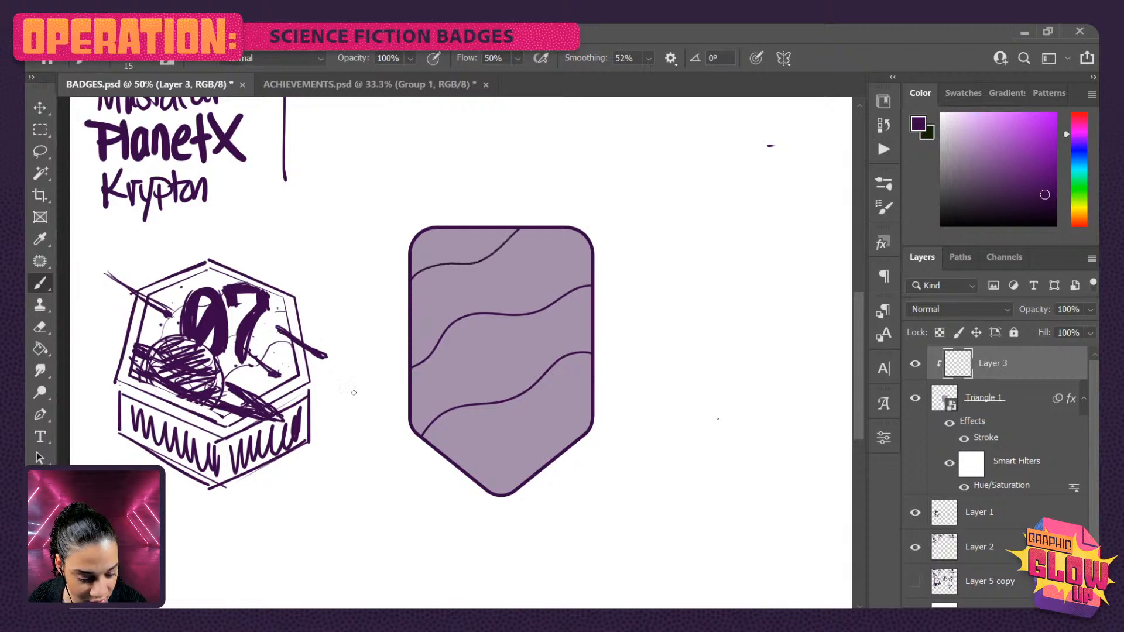
{"action": "mouse_move", "coordinate": [617, 414]}
{"action": "left_mouse_down"}
{"action": "mouse_move", "coordinate": [553, 435]}
{"action": "mouse_move", "coordinate": [439, 534]}
{"action": "left_mouse_up"}
{"action": "key", "text": "ctrl+z"}
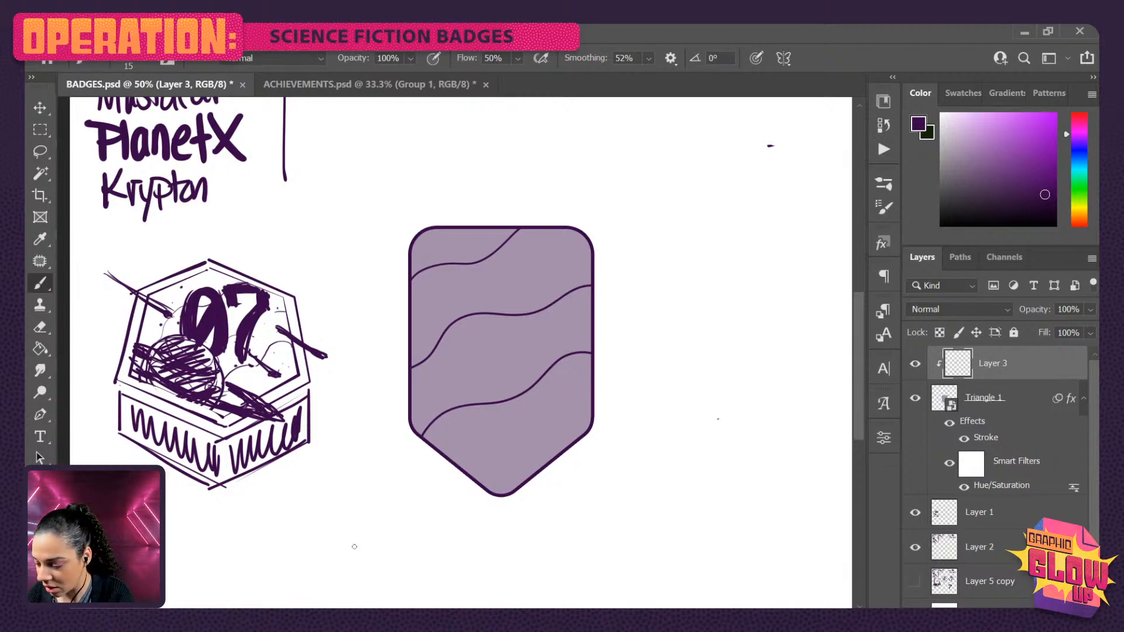
- Add a layer above the wavy lines and draw a circle about 580 px wide over the shield's lower left part
{"action": "key", "text": "ctrl+shift+n"}
{"action": "key", "text": "Return"}
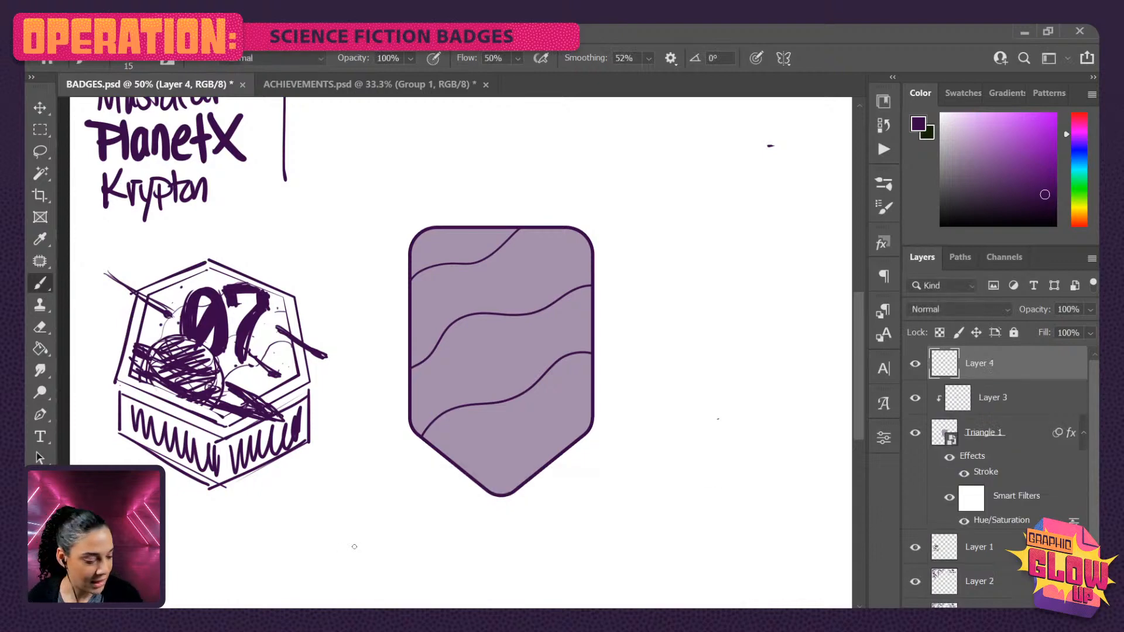
{"action": "right_click", "coordinate": [1024, 367]}
{"action": "left_click", "coordinate": [1048, 419]}
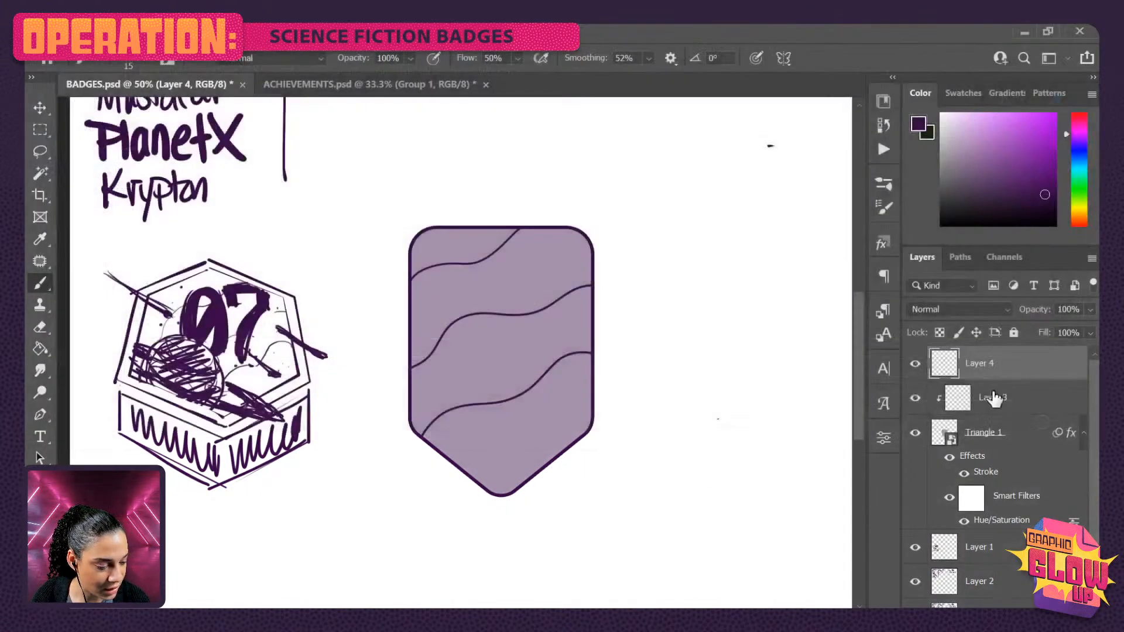
{"action": "right_click", "coordinate": [1024, 362]}
{"action": "left_click", "coordinate": [1062, 373]}
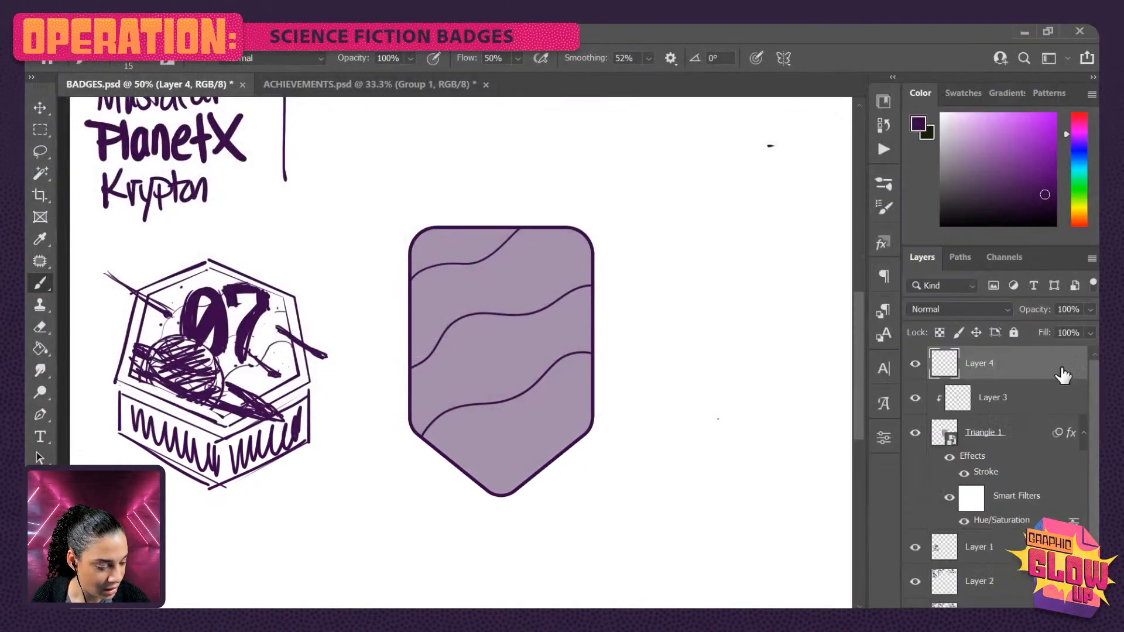
{"action": "key", "text": "u"}
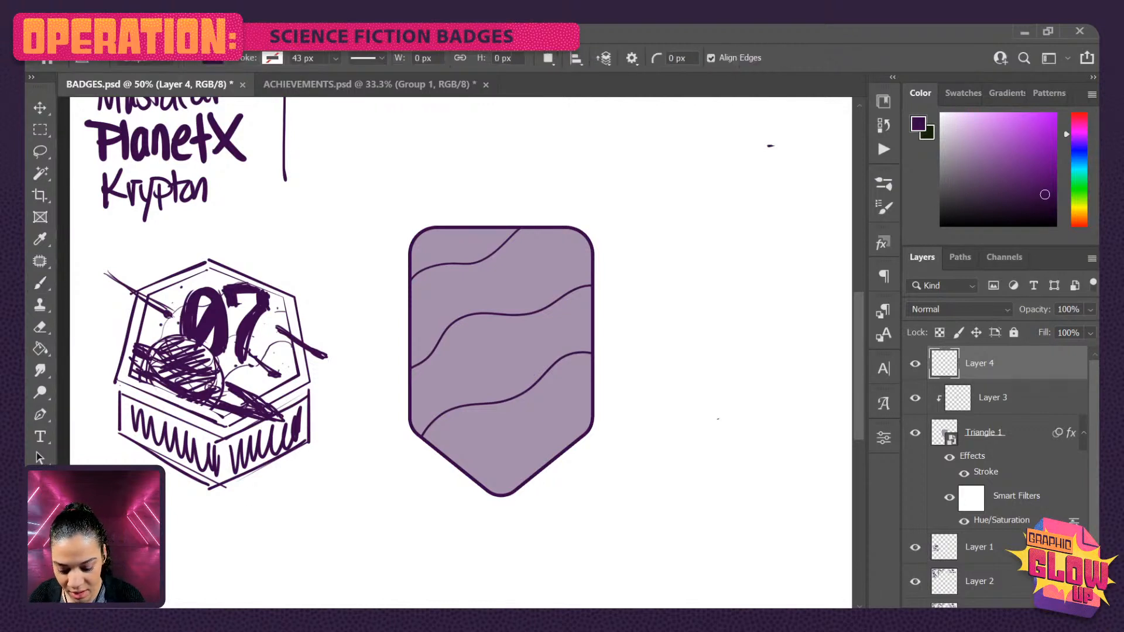
{"action": "left_click_drag", "start_coordinate": [376, 350], "coordinate": [539, 491]}
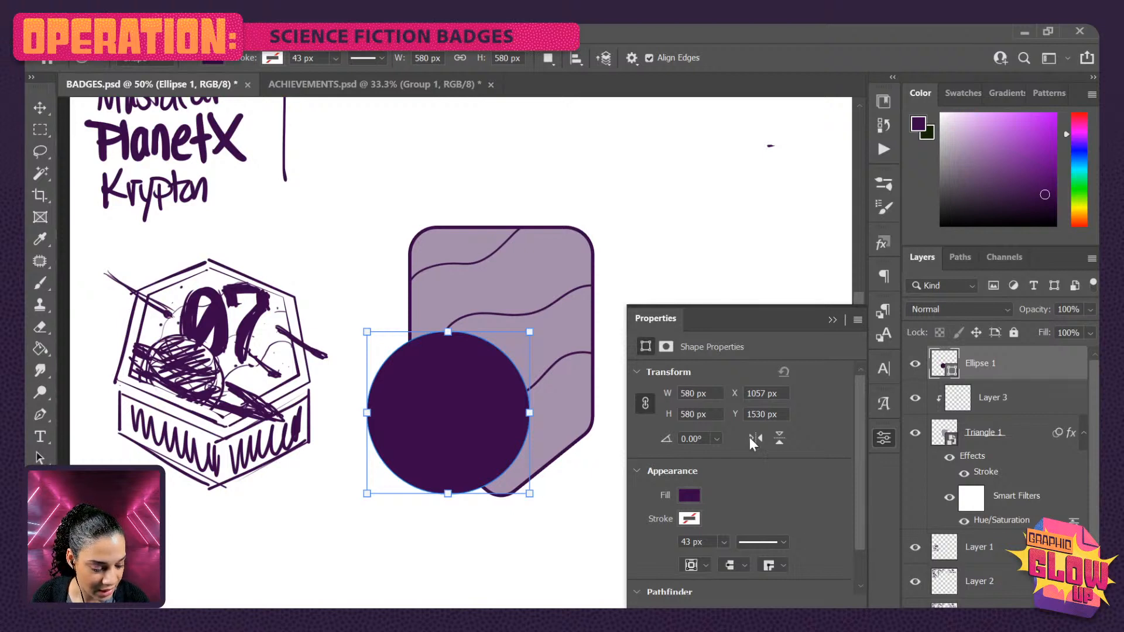
- Change the circle's fill to a medium purple and clip the circle to the shield shape
{"action": "left_click", "coordinate": [690, 496]}
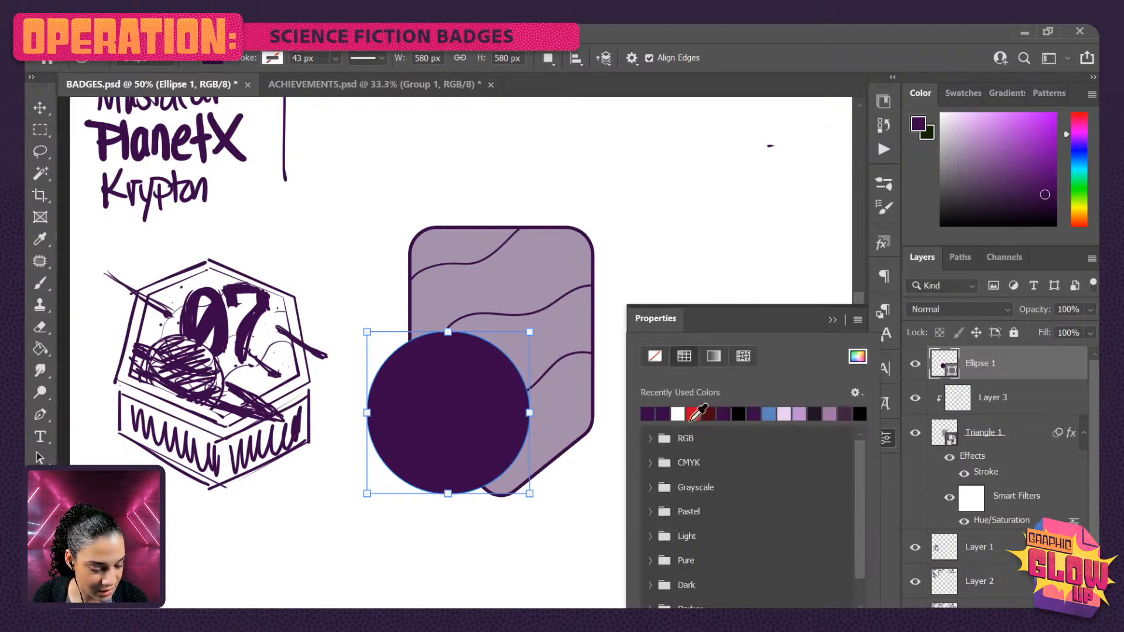
{"action": "left_click", "coordinate": [565, 398]}
{"action": "left_click", "coordinate": [565, 399]}
{"action": "left_click", "coordinate": [616, 597]}
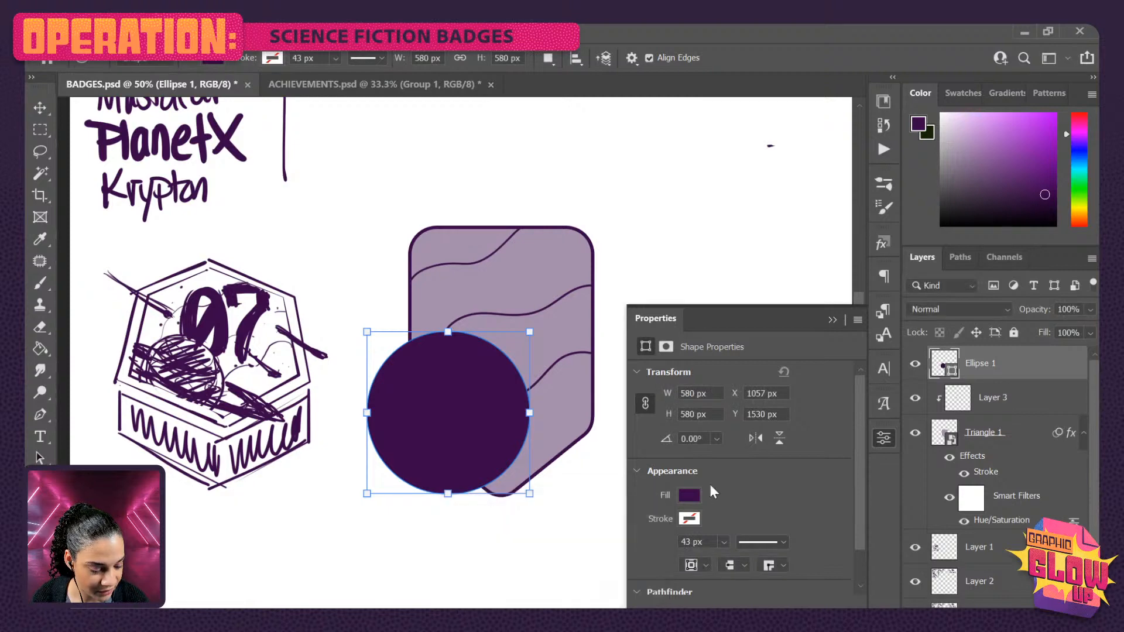
{"action": "left_click", "coordinate": [690, 496]}
{"action": "left_click", "coordinate": [857, 356]}
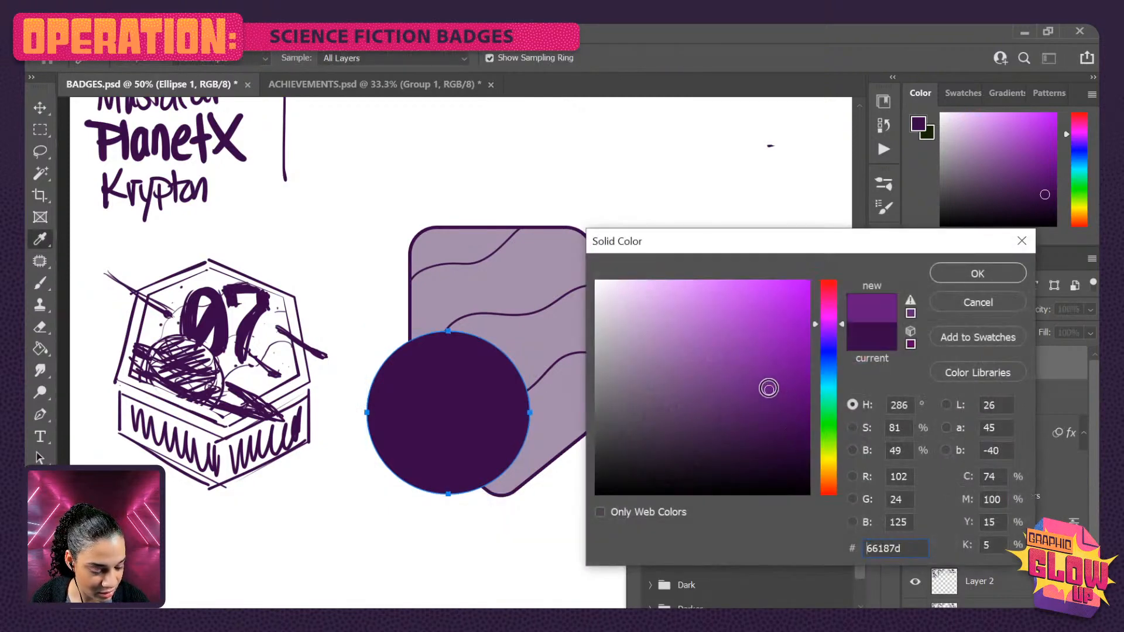
{"action": "left_click", "coordinate": [765, 395]}
{"action": "left_click", "coordinate": [671, 385]}
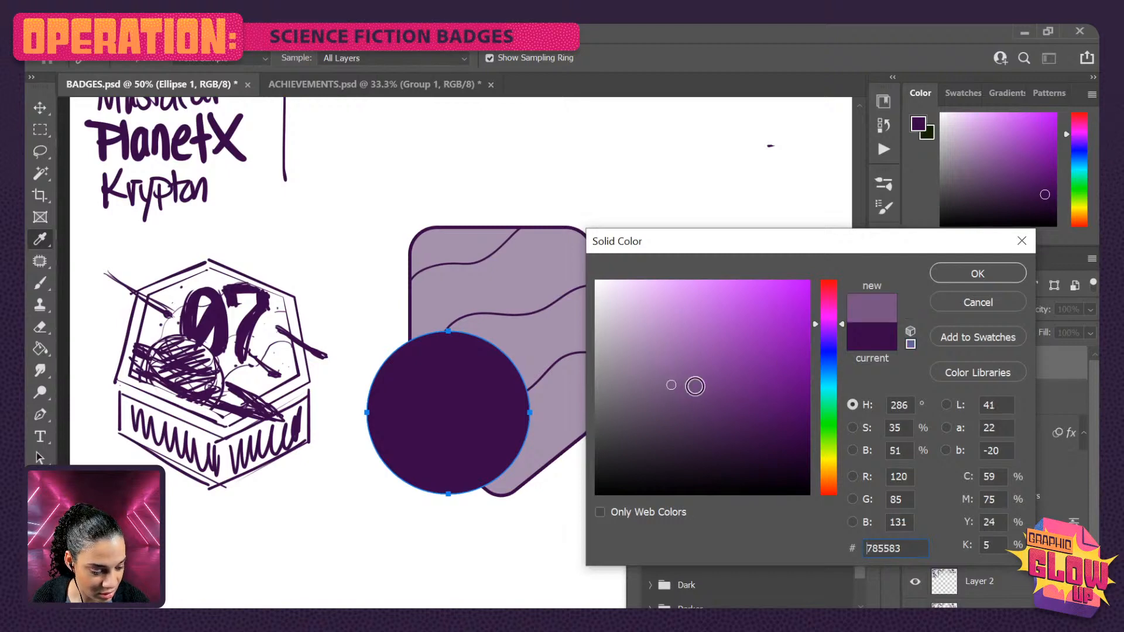
{"action": "left_click", "coordinate": [735, 380]}
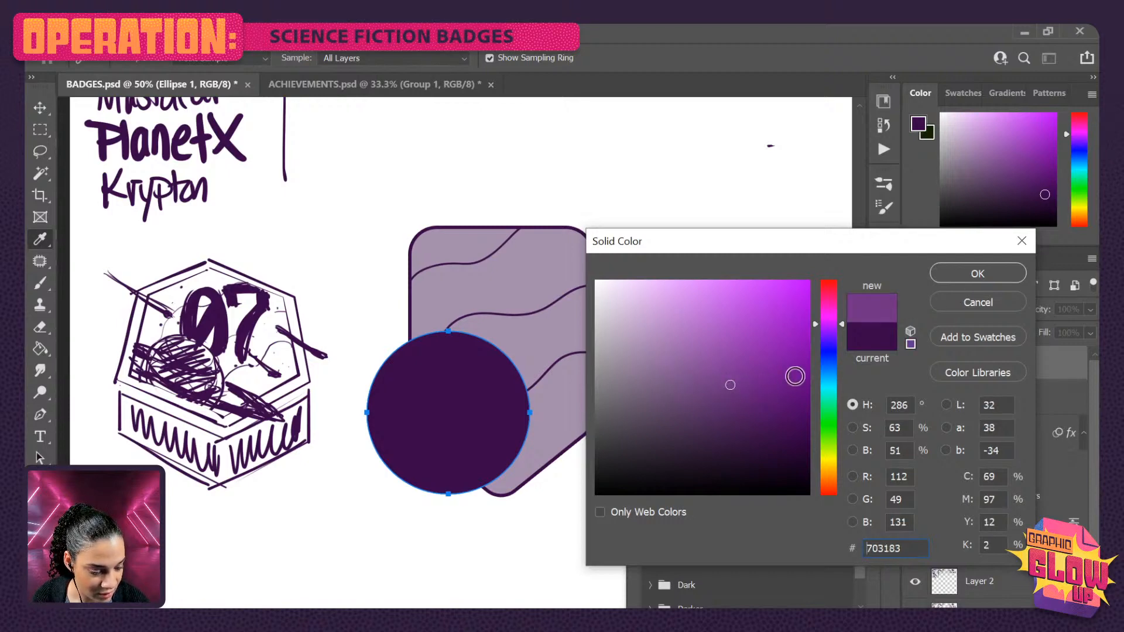
{"action": "left_click", "coordinate": [979, 274]}
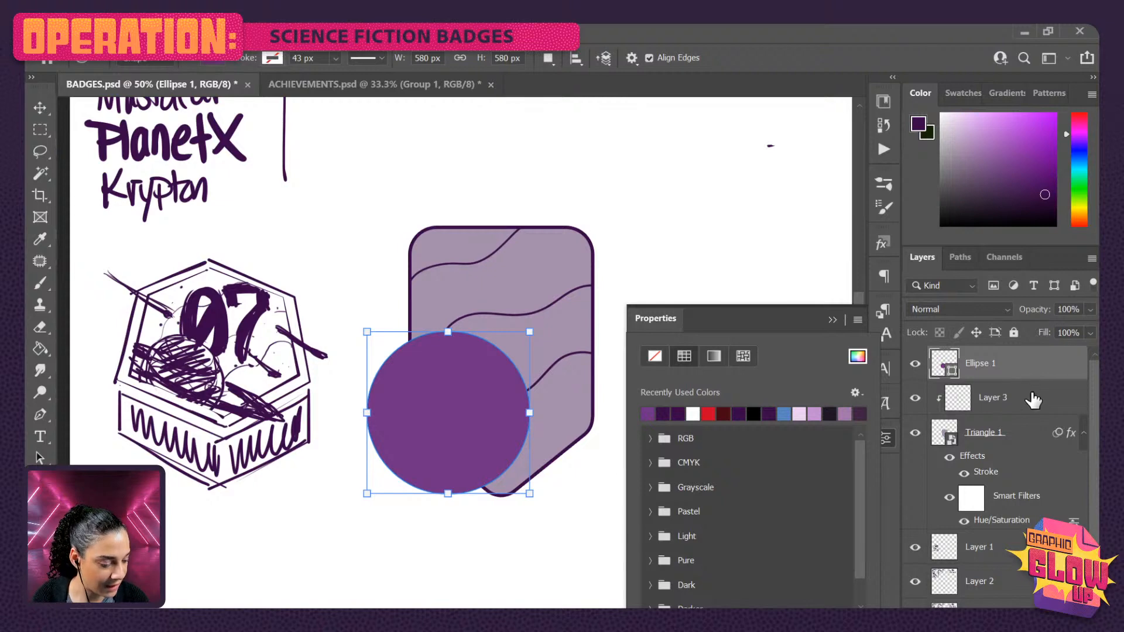
{"action": "right_click", "coordinate": [1034, 362]}
{"action": "left_click", "coordinate": [911, 386]}
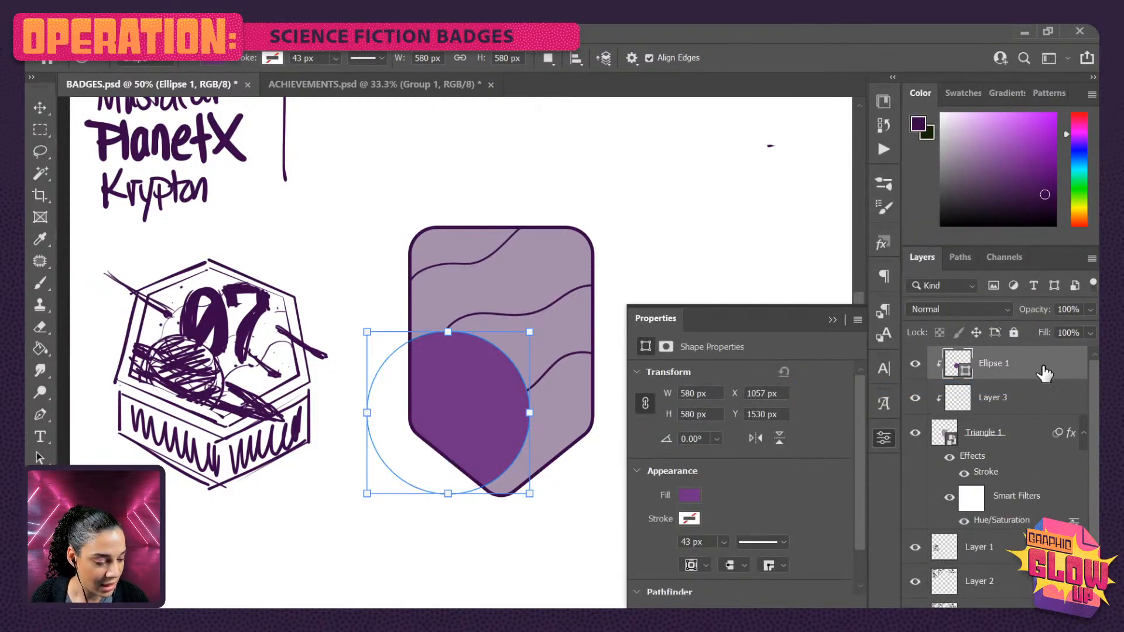
- Create a new layer above the circle and sketch a planet ring curving across it past the shield's right edge with a 35 px brush
{"action": "key", "text": "ctrl+shift+alt+n"}
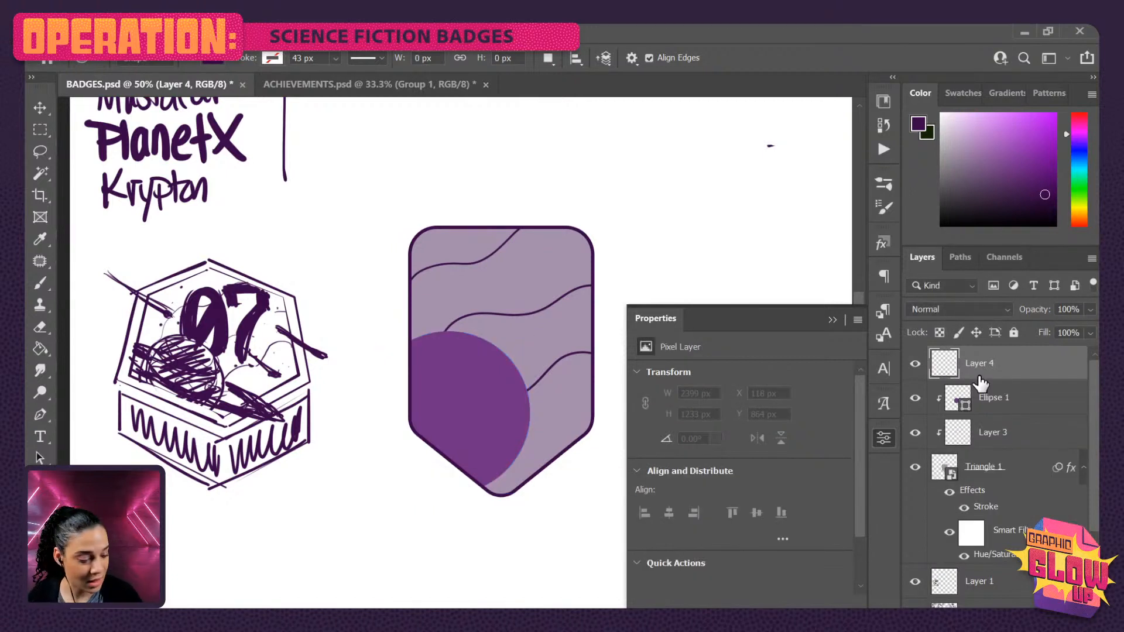
{"action": "key", "text": "b"}
{"action": "left_click", "coordinate": [885, 438]}
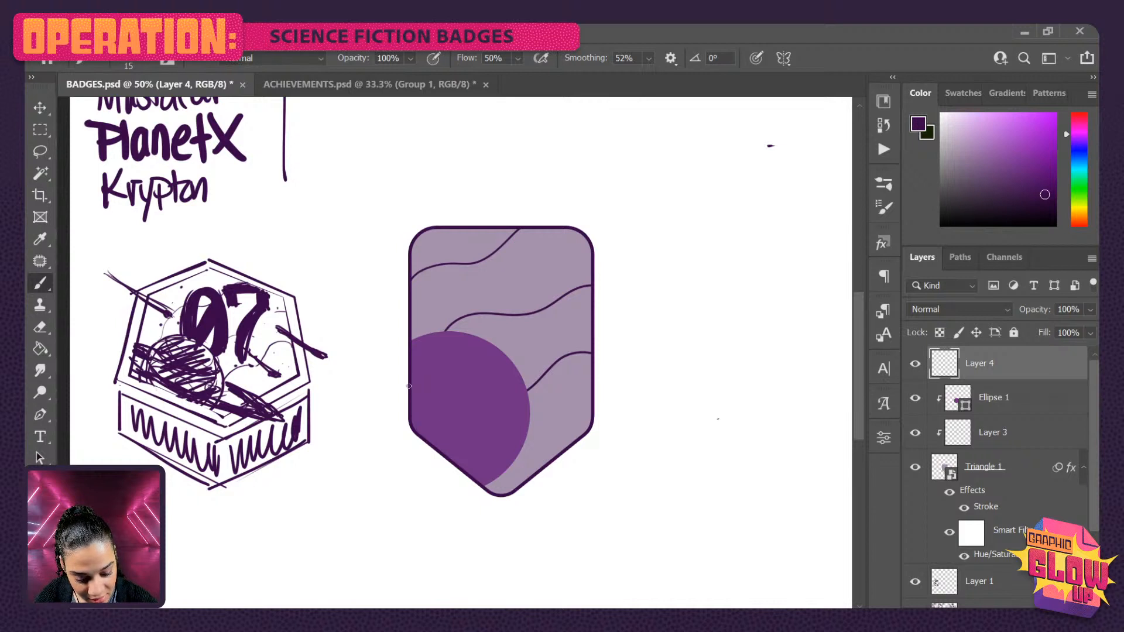
{"action": "key", "text": "]"}
{"action": "key", "text": "]"}
{"action": "key", "text": "]"}
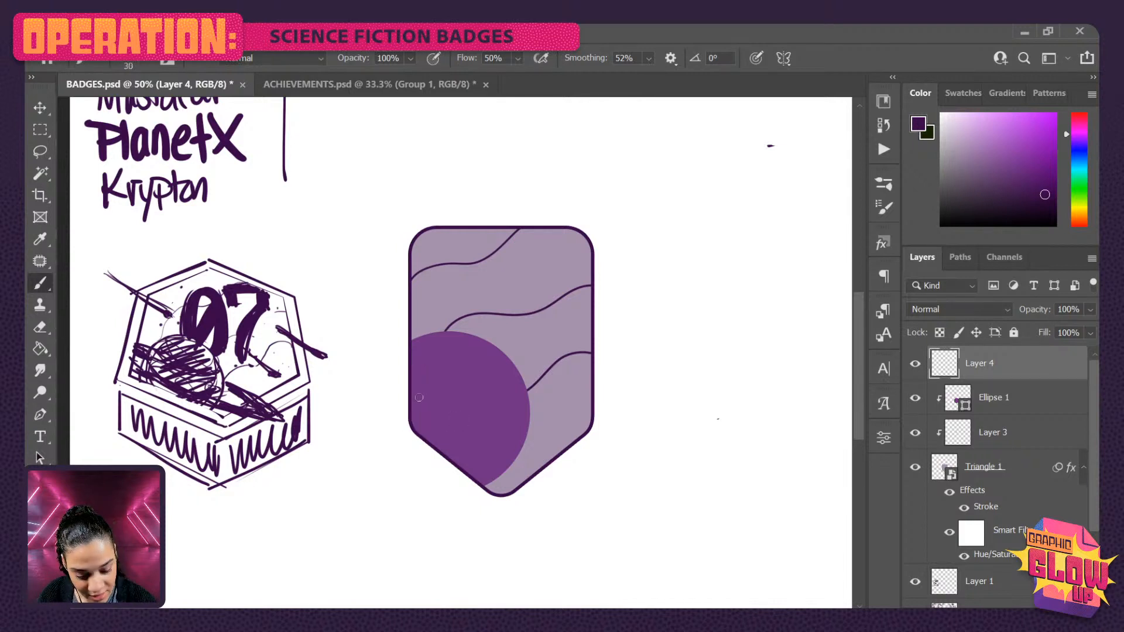
{"action": "mouse_move", "coordinate": [410, 386]}
{"action": "left_mouse_down"}
{"action": "mouse_move", "coordinate": [457, 421]}
{"action": "mouse_move", "coordinate": [572, 435]}
{"action": "mouse_move", "coordinate": [541, 429]}
{"action": "left_mouse_up"}
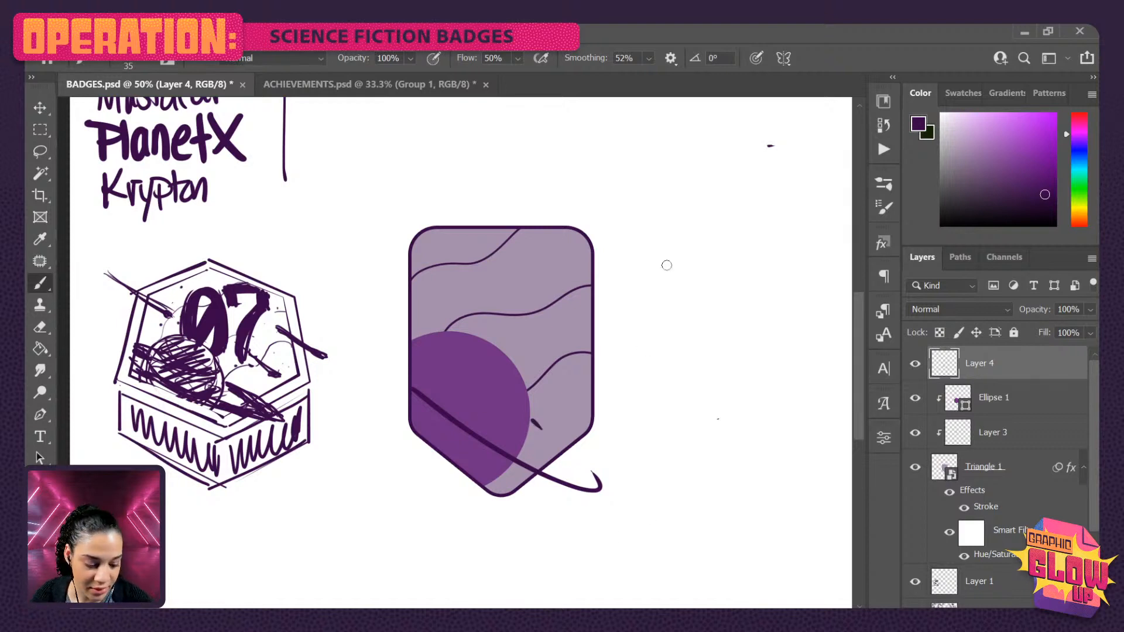
- Thicken the front band of the ring across the circle with repeated strokes, undoing and redrawing the last one
{"action": "left_click_drag", "start_coordinate": [415, 404], "coordinate": [541, 476]}
{"action": "left_click_drag", "start_coordinate": [416, 394], "coordinate": [543, 466]}
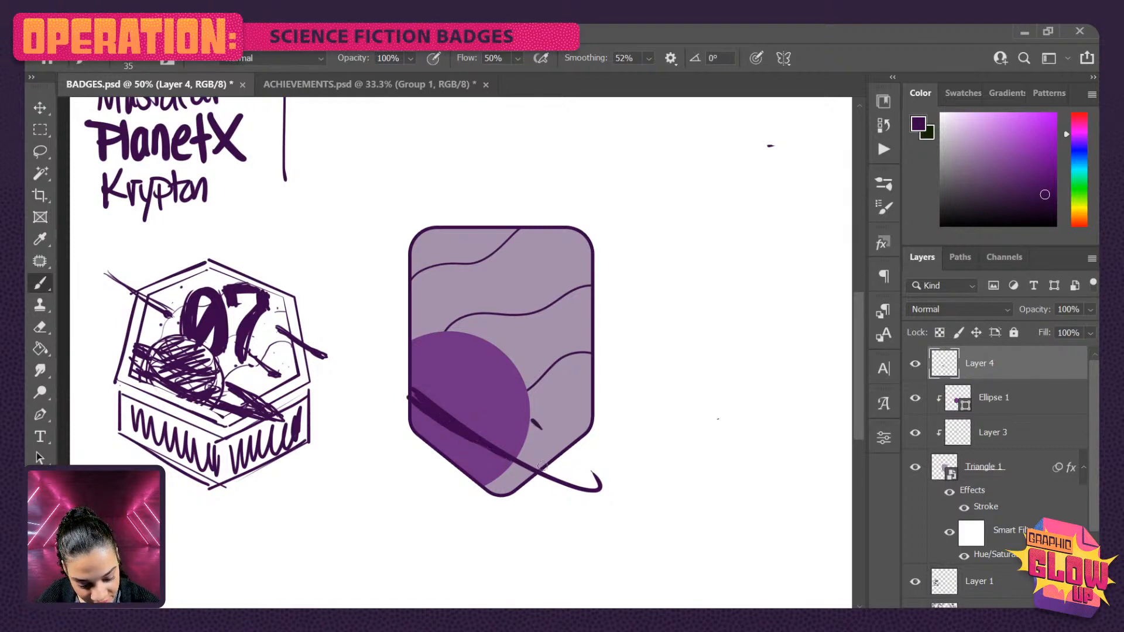
{"action": "left_click_drag", "start_coordinate": [416, 396], "coordinate": [544, 487]}
{"action": "left_click_drag", "start_coordinate": [428, 408], "coordinate": [576, 485]}
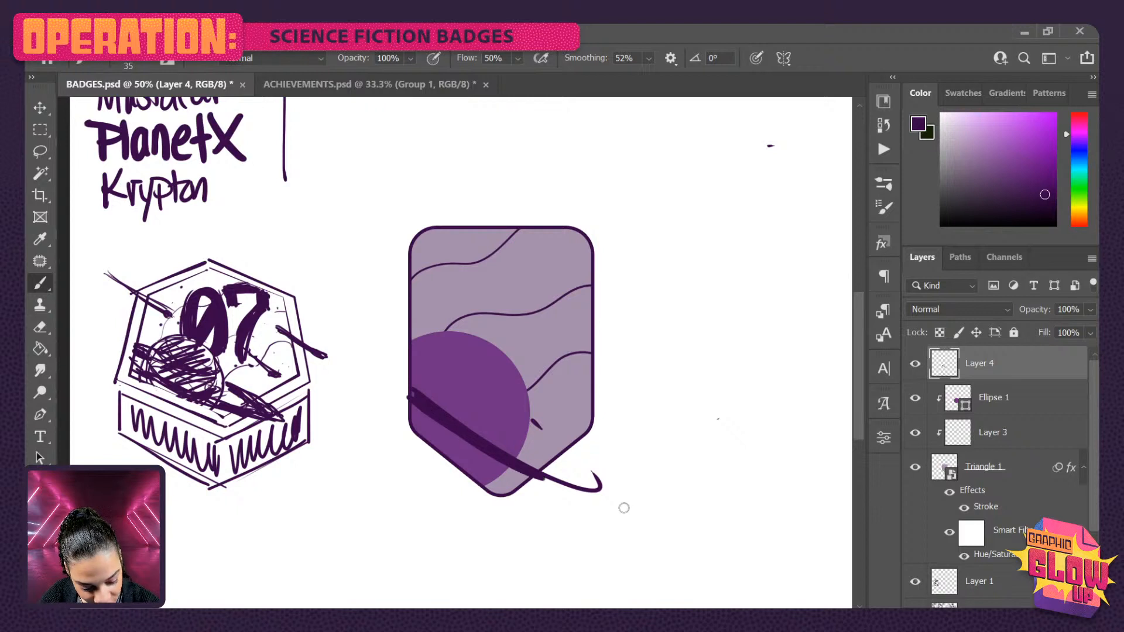
{"action": "left_click_drag", "start_coordinate": [416, 406], "coordinate": [571, 483]}
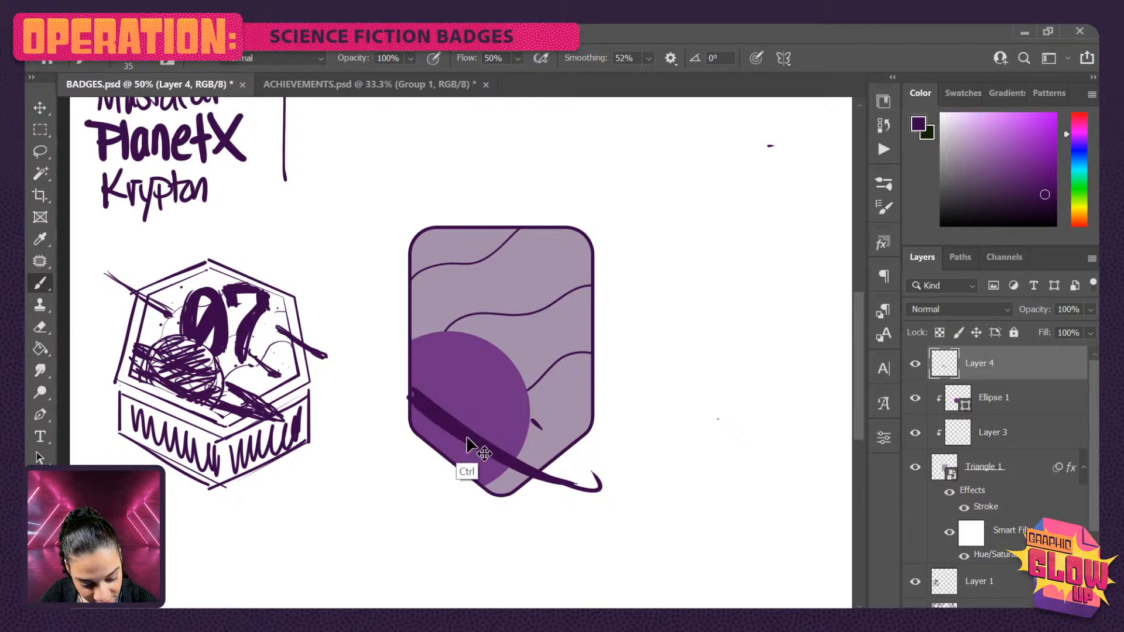
{"action": "key", "text": "ctrl+z"}
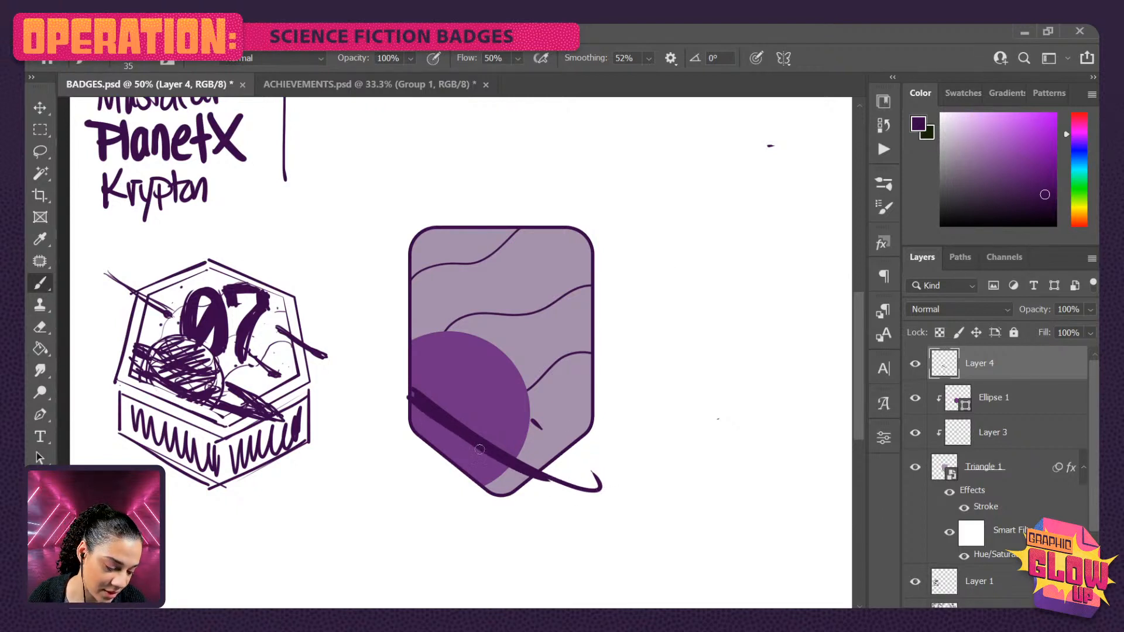
{"action": "left_click_drag", "start_coordinate": [518, 470], "coordinate": [575, 492]}
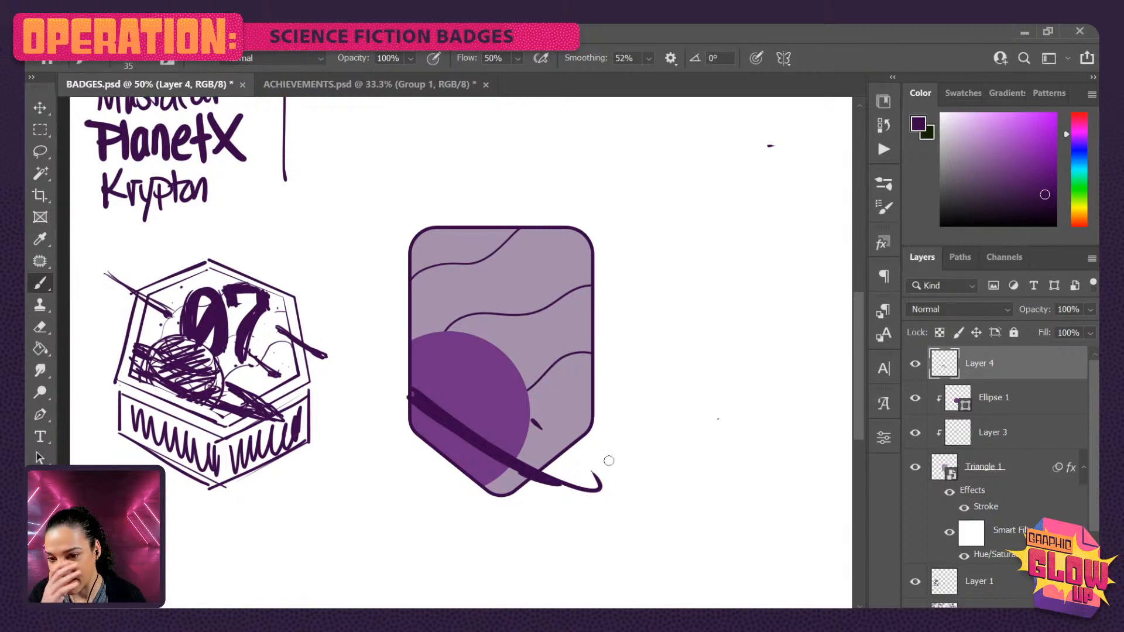
- Rotate the ring to a shallower tilt, shift it slightly, and brush in its rear edge from the outer tip back to the circle
{"action": "key", "text": "ctrl+t"}
{"action": "left_click_drag", "start_coordinate": [672, 477], "coordinate": [681, 443]}
{"action": "mouse_move", "coordinate": [539, 461]}
{"action": "left_mouse_down"}
{"action": "mouse_move", "coordinate": [554, 460]}
{"action": "mouse_move", "coordinate": [547, 451]}
{"action": "left_mouse_up"}
{"action": "key", "text": "Return"}
{"action": "key", "text": "b"}
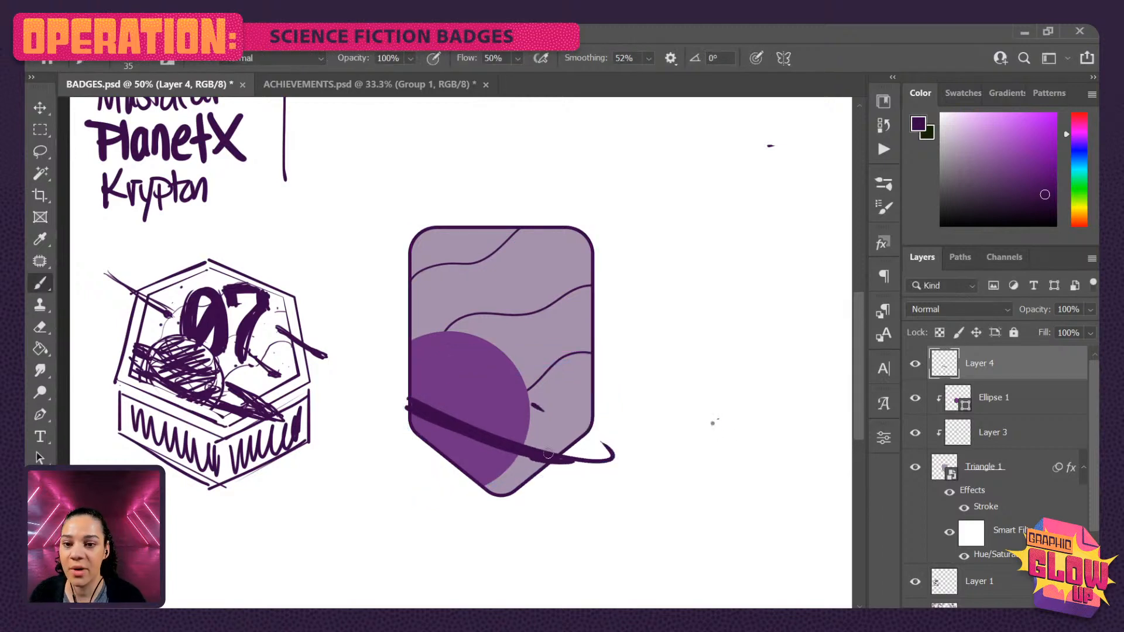
{"action": "mouse_move", "coordinate": [602, 446]}
{"action": "left_mouse_down"}
{"action": "mouse_move", "coordinate": [481, 389]}
{"action": "mouse_move", "coordinate": [614, 457]}
{"action": "mouse_move", "coordinate": [549, 417]}
{"action": "left_mouse_up"}
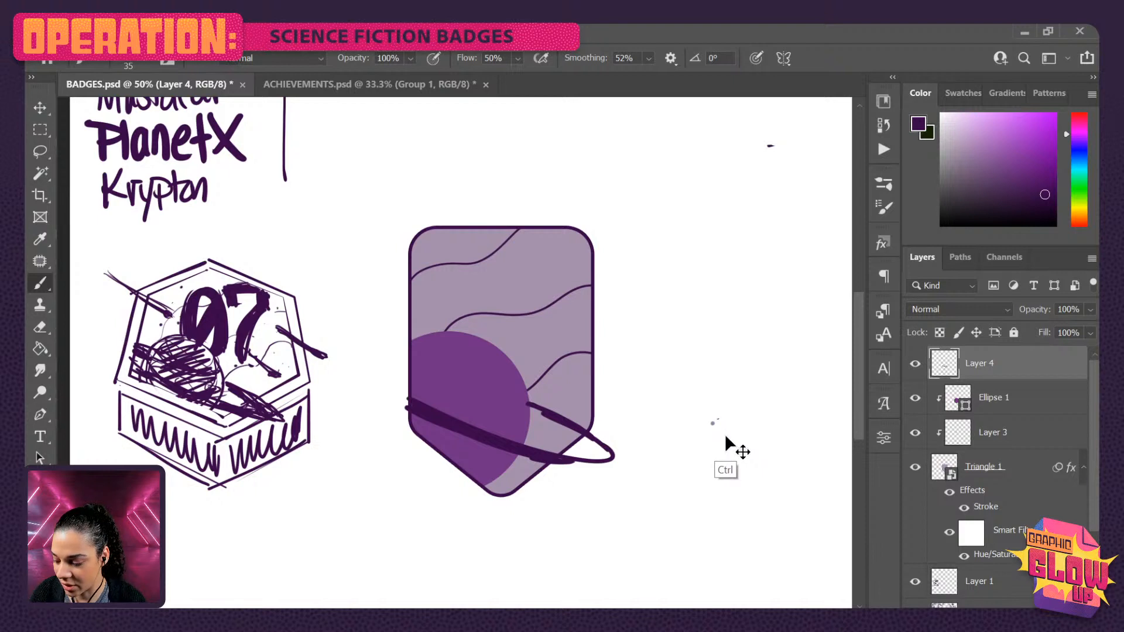
- Thicken the whole ring with slightly offset duplicates of its layer, keeping it on one layer and undoing the last extra copy
{"action": "key", "text": "ctrl+j"}
{"action": "key", "text": "ctrl+t"}
{"action": "left_click_drag", "start_coordinate": [638, 442], "coordinate": [594, 463]}
{"action": "key", "text": "Escape"}
{"action": "key", "text": "ctrl+z"}
{"action": "key", "text": "ctrl+j"}
{"action": "key", "text": "ctrl+t"}
{"action": "key", "text": "Escape"}
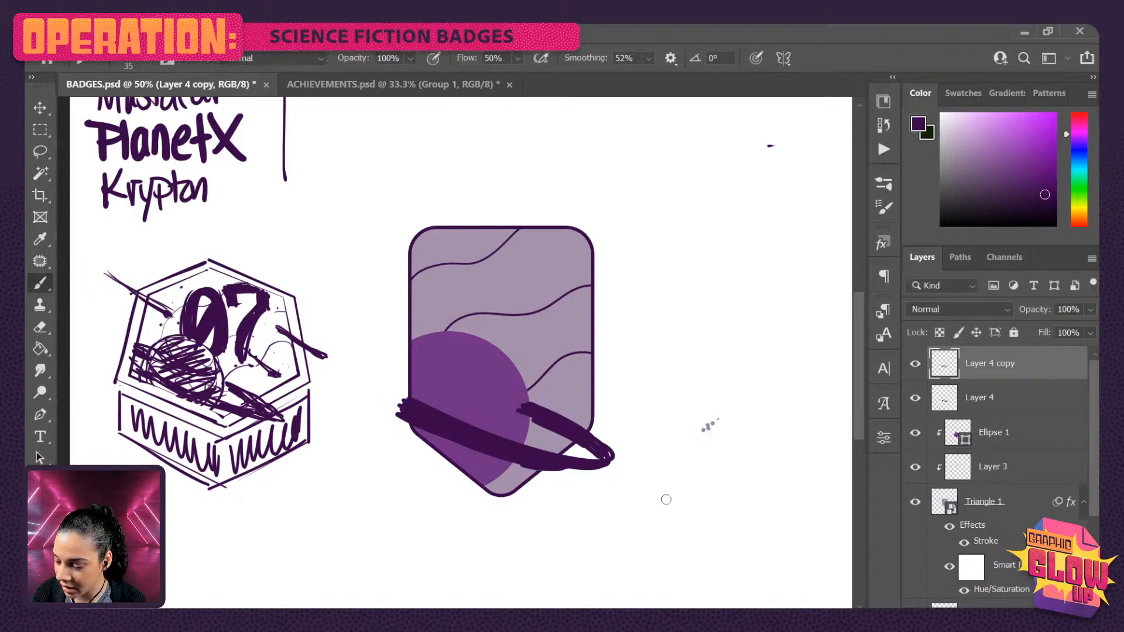
{"action": "key", "text": "ctrl+z"}
{"action": "key", "text": "t"}
{"action": "left_click", "coordinate": [522, 401]}
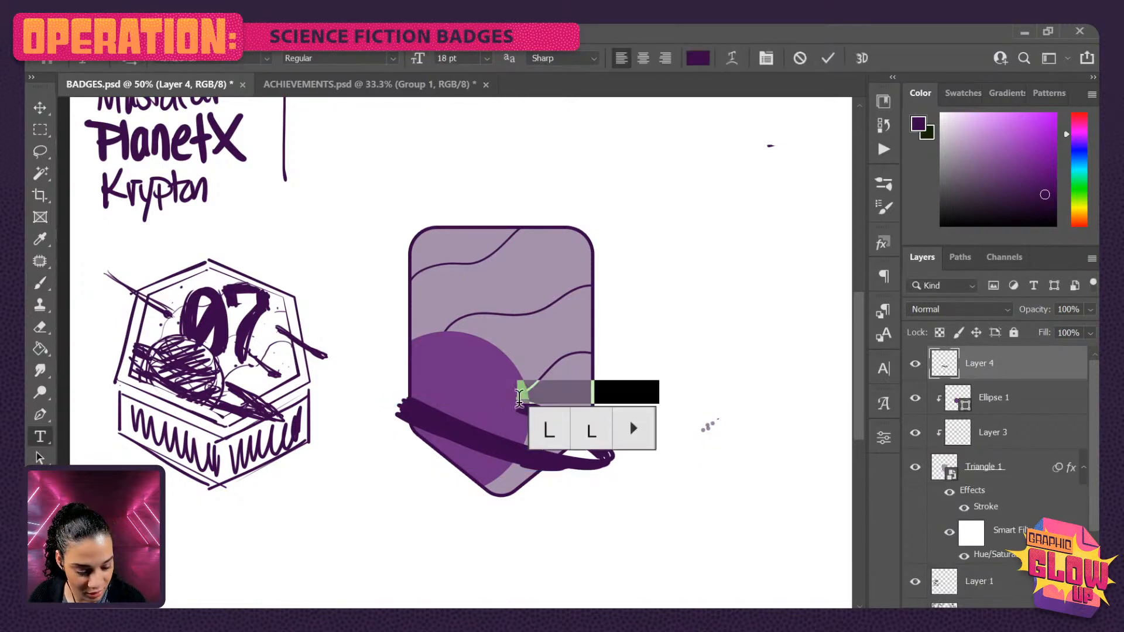
{"action": "left_click", "coordinate": [1036, 368]}
{"action": "key", "text": "ctrl+z"}
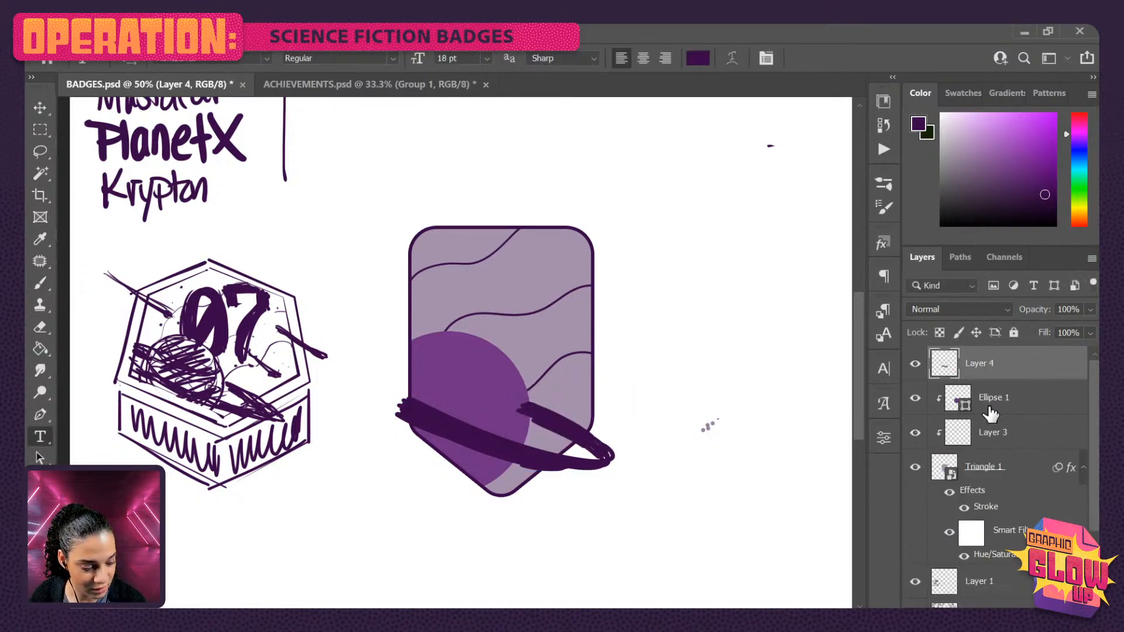
- Erase the rear ring end overlapping the circle, the ring ends beyond the shield's left edge, and the stray dots beside the badge
{"action": "key", "text": "e"}
{"action": "left_click_drag", "start_coordinate": [521, 421], "coordinate": [527, 400]}
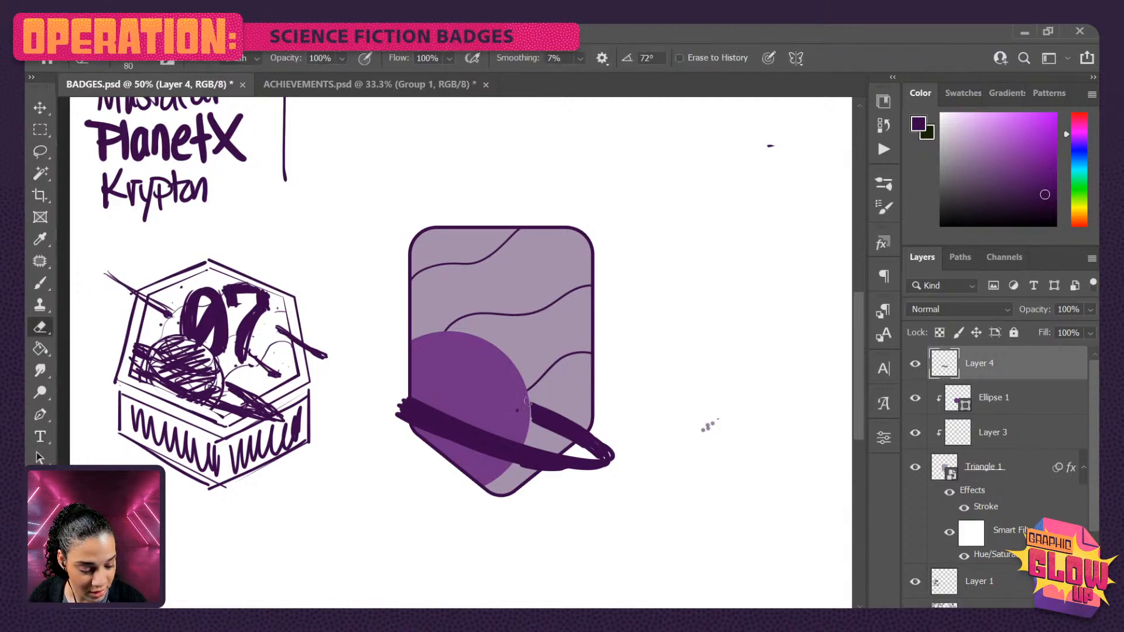
{"action": "mouse_move", "coordinate": [391, 417]}
{"action": "left_mouse_down"}
{"action": "mouse_move", "coordinate": [405, 439]}
{"action": "mouse_move", "coordinate": [407, 414]}
{"action": "left_mouse_up"}
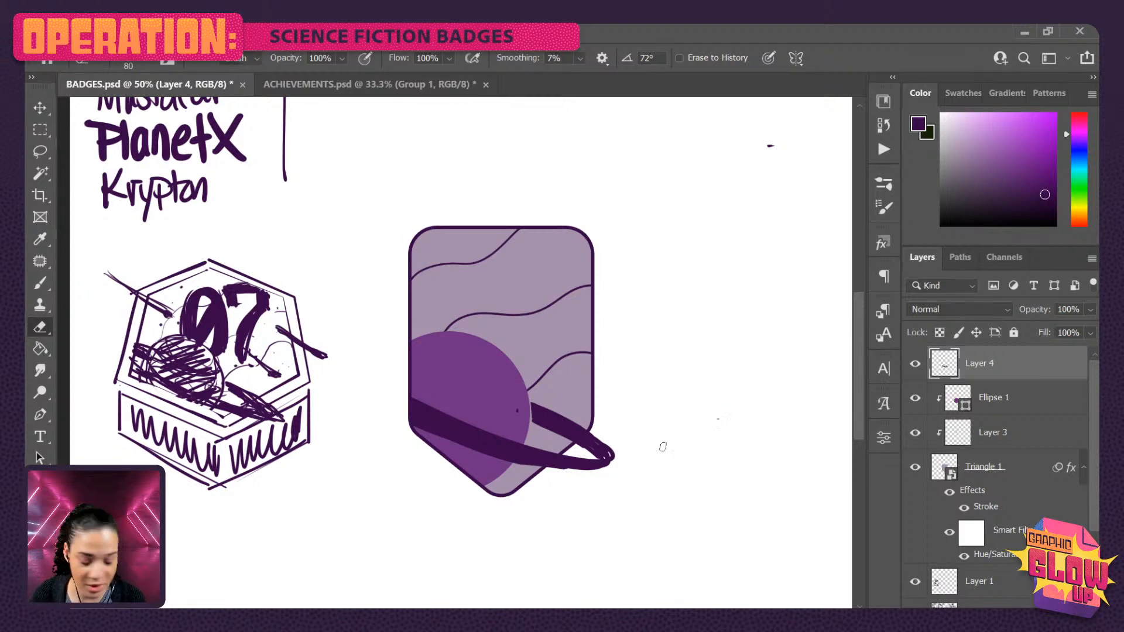
- Identify the wavy-line layer by its visibility and create a new clipped layer directly above it, ready for the Brush tool
{"action": "key", "text": "b"}
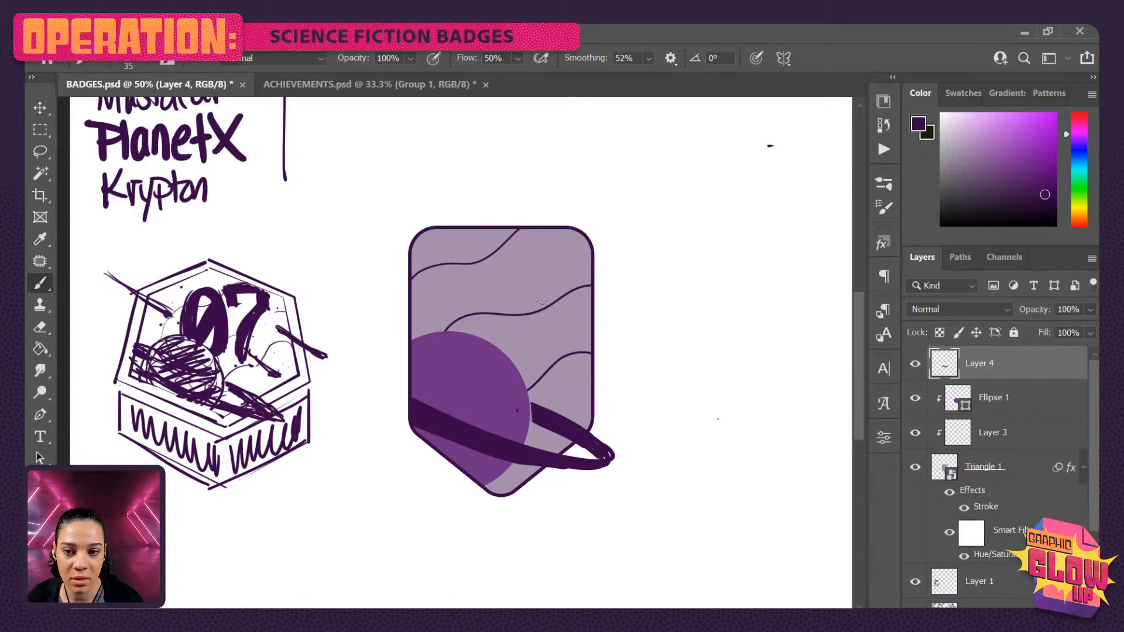
{"action": "left_click", "coordinate": [1035, 436]}
{"action": "left_click", "coordinate": [916, 433]}
{"action": "left_click", "coordinate": [917, 434]}
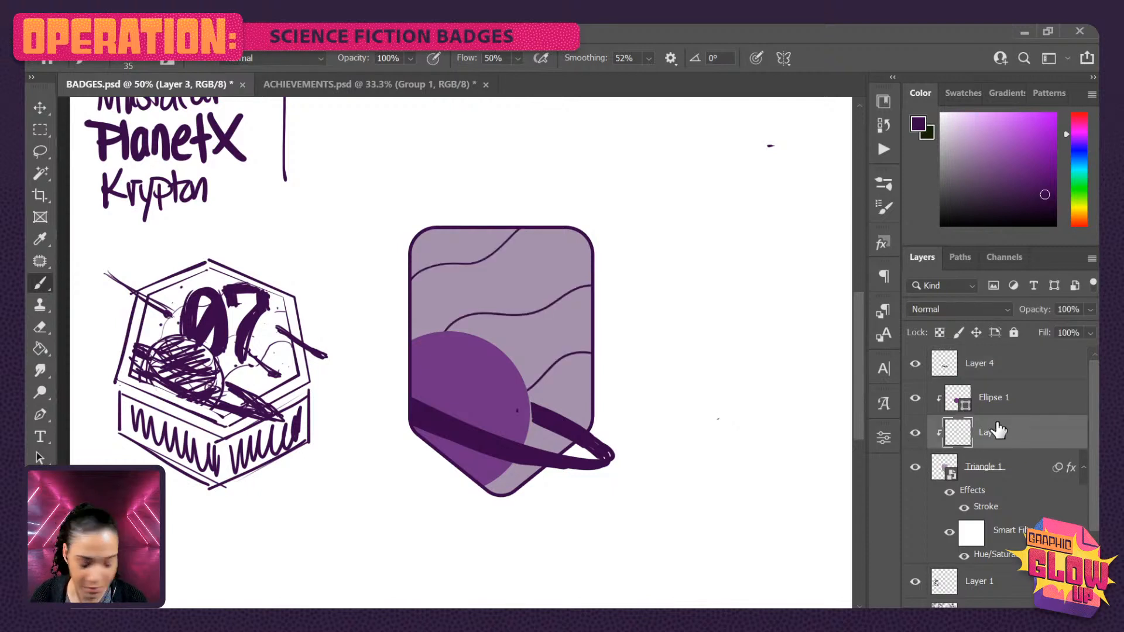
{"action": "key", "text": "ctrl+shift+alt+n"}
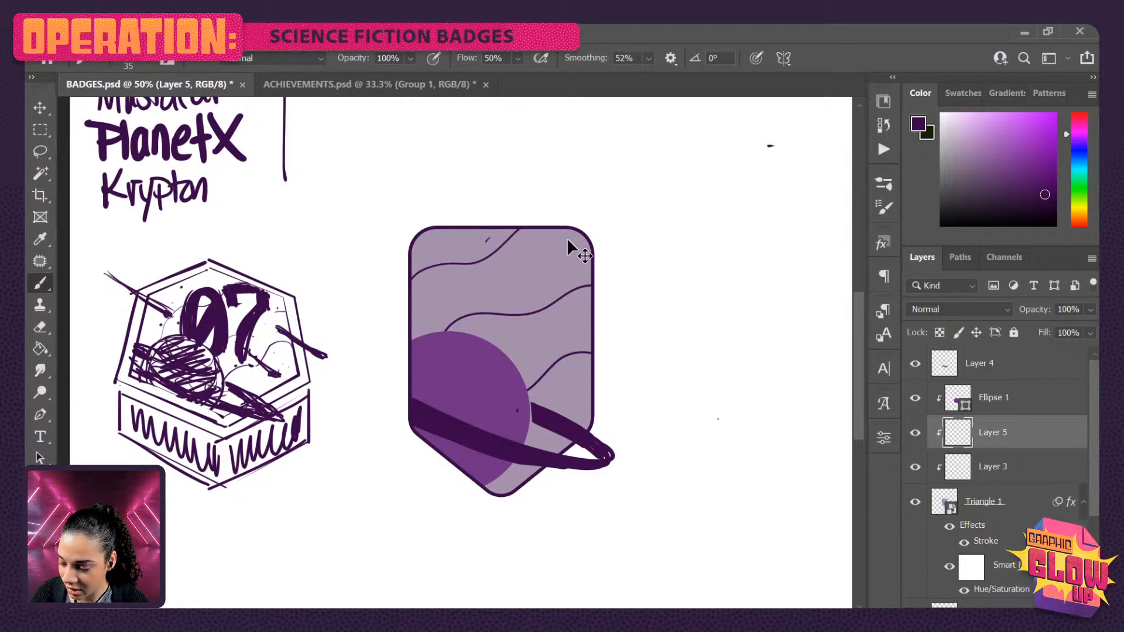
{"action": "mouse_move", "coordinate": [493, 262]}
{"action": "left_mouse_down"}
{"action": "mouse_move", "coordinate": [468, 334]}
{"action": "mouse_move", "coordinate": [494, 260]}
{"action": "mouse_move", "coordinate": [473, 313]}
{"action": "mouse_move", "coordinate": [495, 278]}
{"action": "left_mouse_up"}
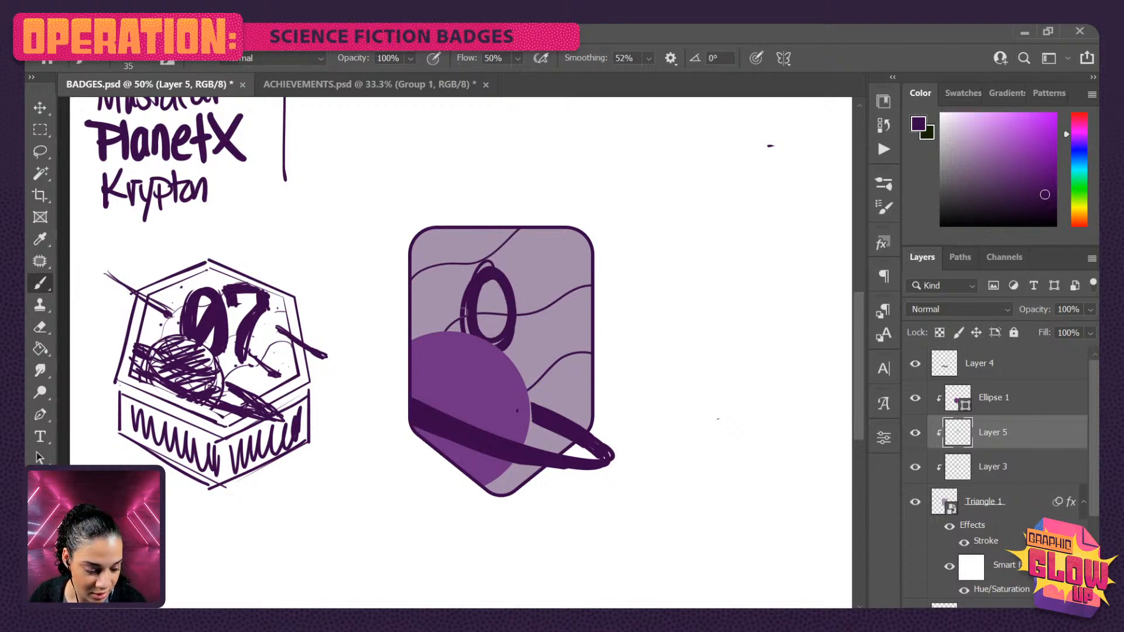
{"action": "key", "text": "ctrl+z"}
{"action": "key", "text": "ctrl+z"}
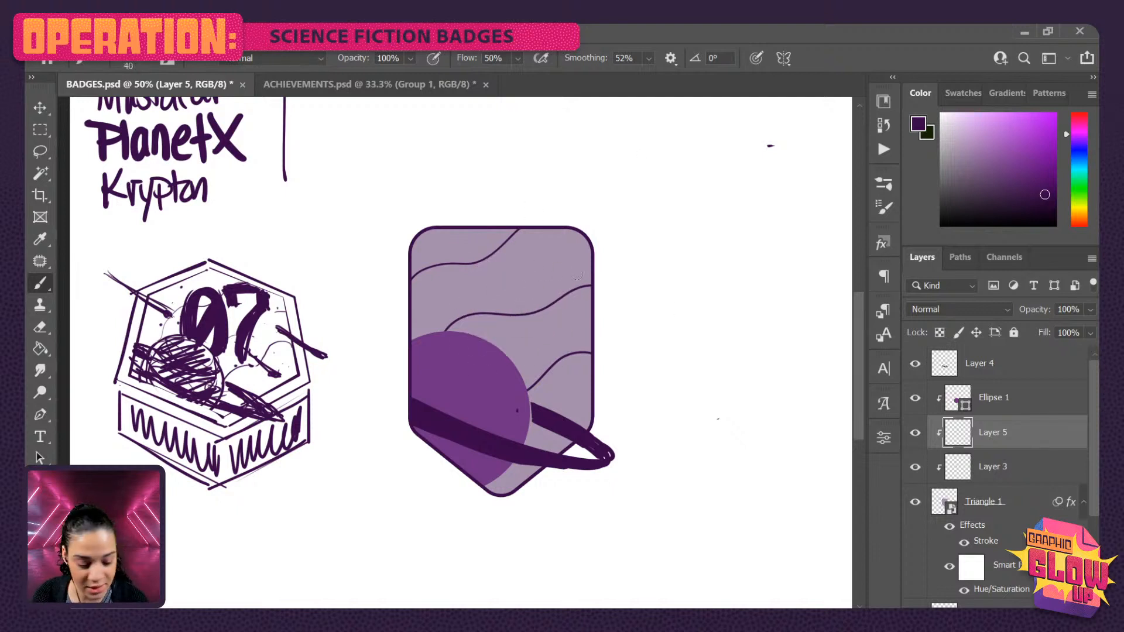
- Brush a thick slashed 0 in the upper middle of the shield, its base tucked behind the planet, using brush size 70
{"action": "left_click_drag", "start_coordinate": [494, 268], "coordinate": [475, 332]}
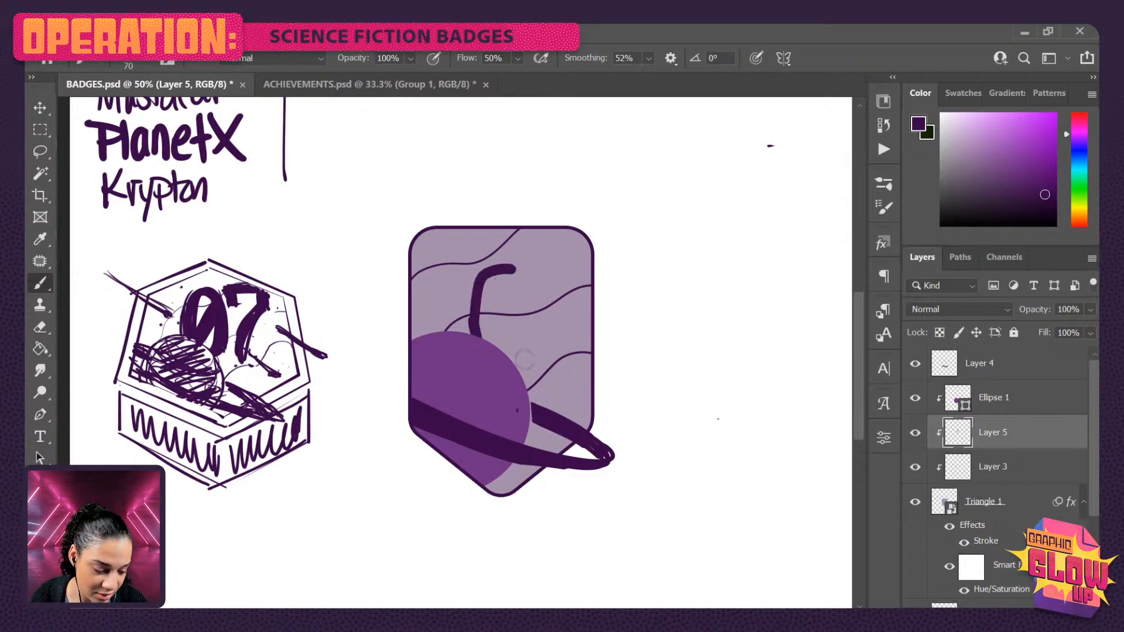
{"action": "mouse_move", "coordinate": [511, 271]}
{"action": "left_mouse_down"}
{"action": "mouse_move", "coordinate": [526, 293]}
{"action": "mouse_move", "coordinate": [521, 366]}
{"action": "left_mouse_up"}
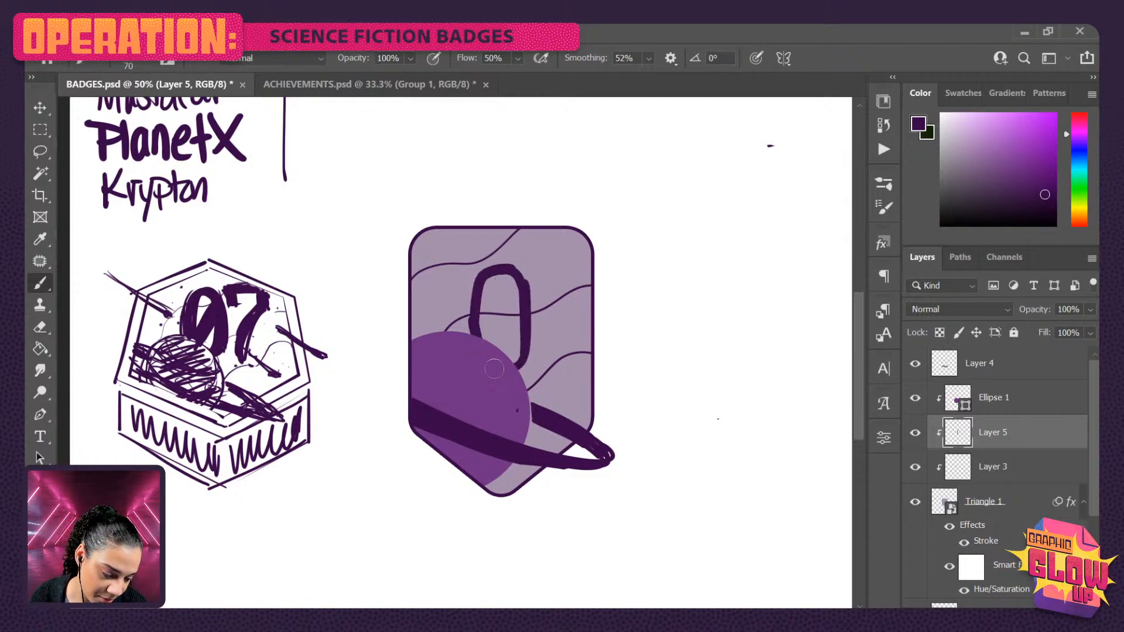
{"action": "left_click_drag", "start_coordinate": [521, 281], "coordinate": [485, 338]}
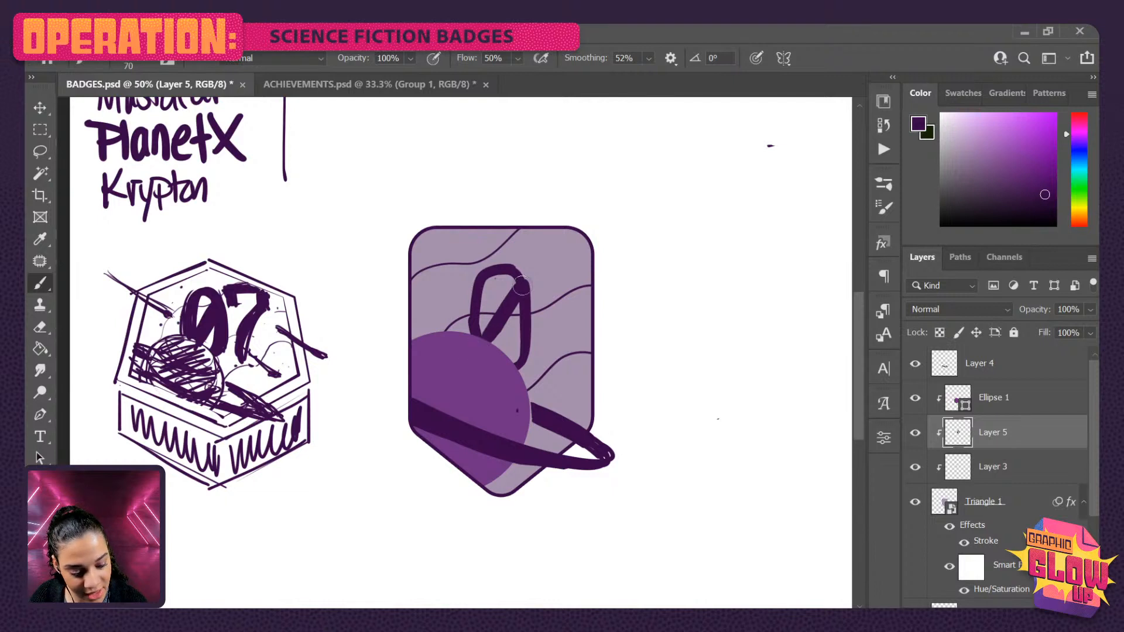
{"action": "mouse_move", "coordinate": [479, 285]}
{"action": "left_mouse_down"}
{"action": "mouse_move", "coordinate": [481, 340]}
{"action": "mouse_move", "coordinate": [488, 271]}
{"action": "mouse_move", "coordinate": [526, 294]}
{"action": "mouse_move", "coordinate": [520, 364]}
{"action": "left_mouse_up"}
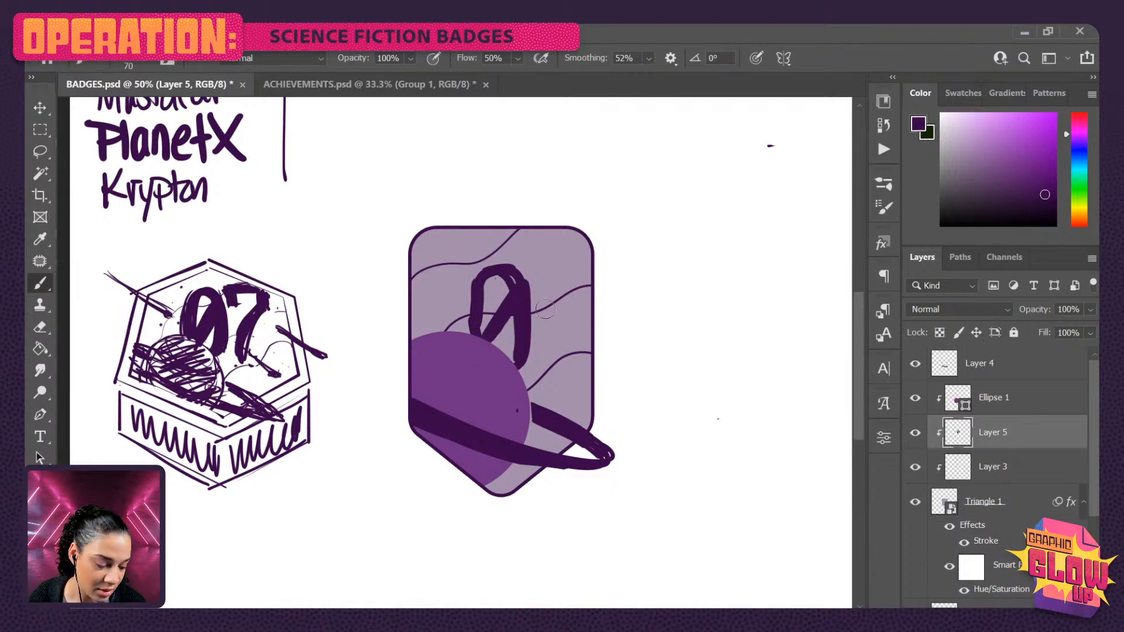
- Brush a thick 7 beside the 0 up to the shield's right edge, redoing its curved stem shorter and thicker
{"action": "mouse_move", "coordinate": [542, 280]}
{"action": "left_mouse_down"}
{"action": "mouse_move", "coordinate": [542, 298]}
{"action": "mouse_move", "coordinate": [587, 275]}
{"action": "left_mouse_up"}
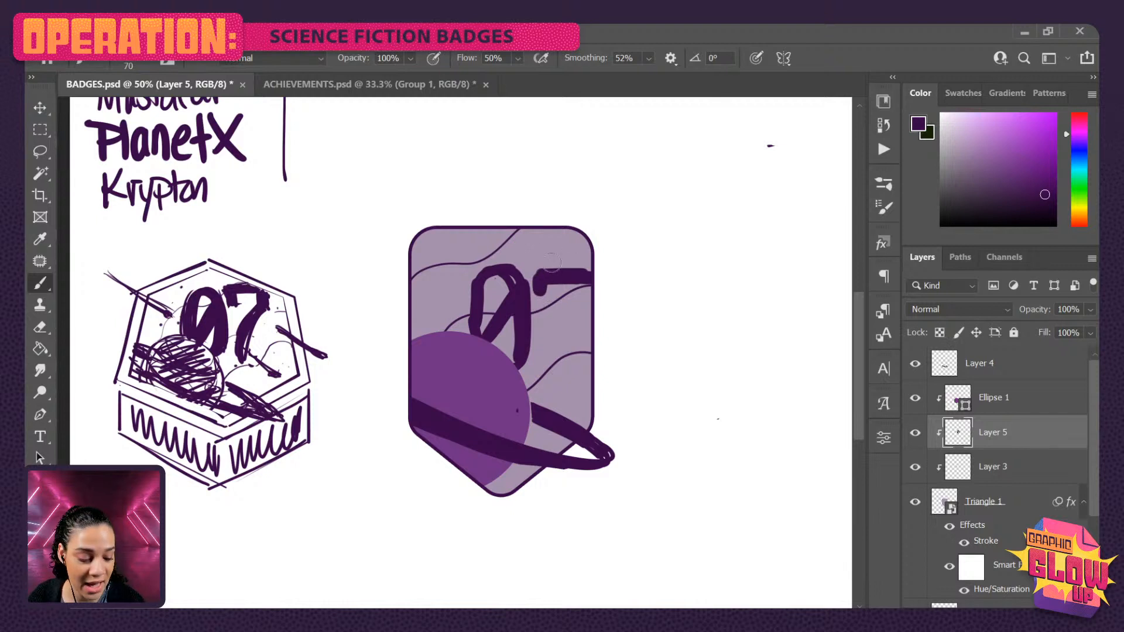
{"action": "left_click_drag", "start_coordinate": [534, 273], "coordinate": [601, 267]}
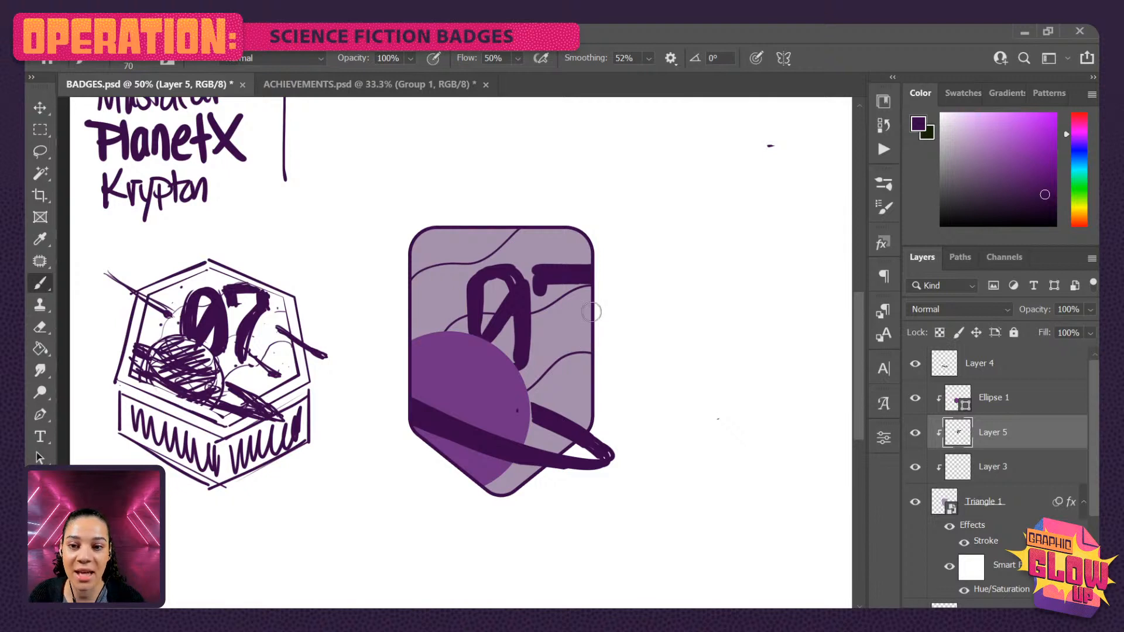
{"action": "mouse_move", "coordinate": [589, 301]}
{"action": "left_mouse_down"}
{"action": "mouse_move", "coordinate": [544, 348]}
{"action": "mouse_move", "coordinate": [540, 373]}
{"action": "left_mouse_up"}
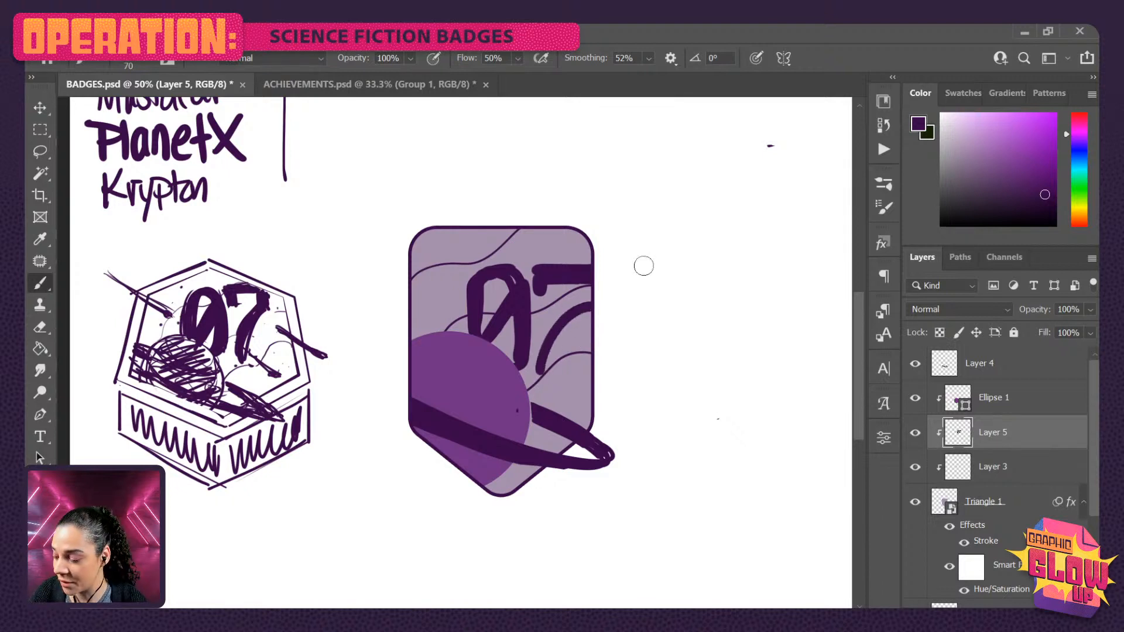
{"action": "key", "text": "ctrl+z"}
{"action": "mouse_move", "coordinate": [591, 306]}
{"action": "left_mouse_down"}
{"action": "mouse_move", "coordinate": [565, 329]}
{"action": "mouse_move", "coordinate": [556, 358]}
{"action": "left_mouse_up"}
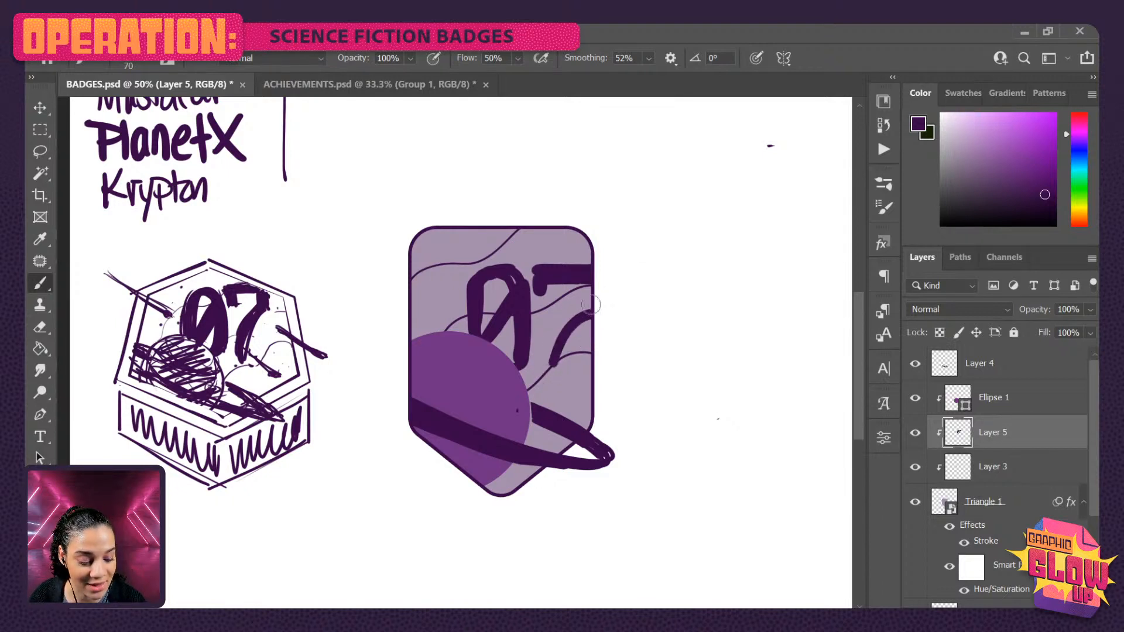
{"action": "left_click_drag", "start_coordinate": [591, 305], "coordinate": [562, 349]}
{"action": "mouse_move", "coordinate": [587, 304]}
{"action": "left_mouse_down"}
{"action": "mouse_move", "coordinate": [551, 377]}
{"action": "mouse_move", "coordinate": [581, 322]}
{"action": "mouse_move", "coordinate": [565, 320]}
{"action": "mouse_move", "coordinate": [555, 363]}
{"action": "left_mouse_up"}
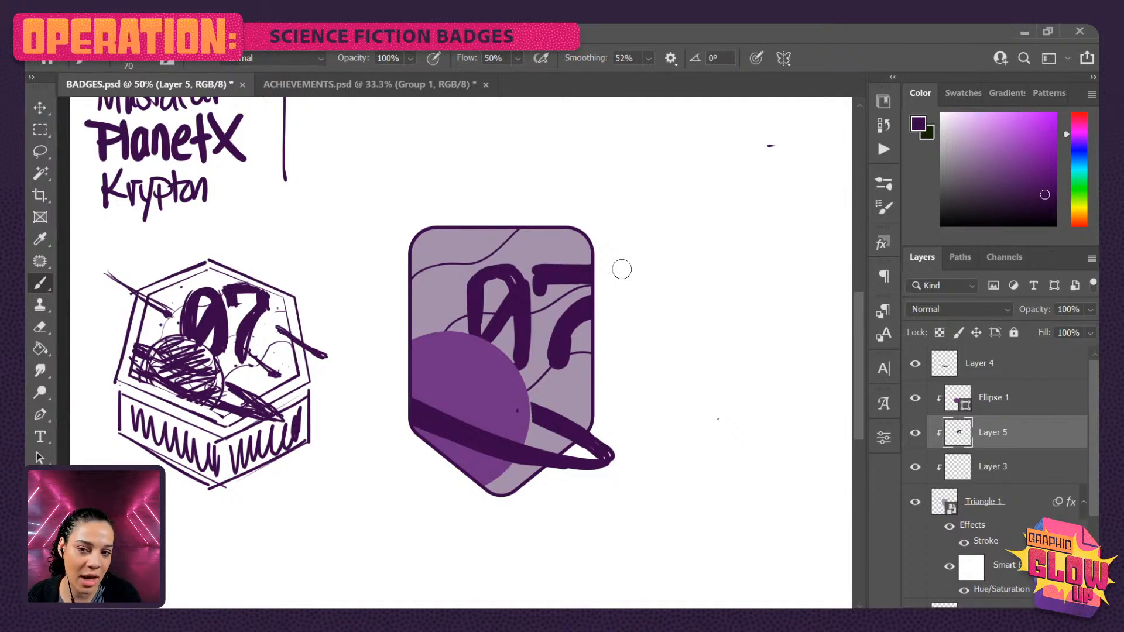
- Reduce the brush size to 20 and draw a straight horizontal line across the shield above the number on a new clipped layer
{"action": "key", "text": "bracketleft"}
{"action": "key", "text": "bracketleft"}
{"action": "key", "text": "bracketleft"}
{"action": "key", "text": "bracketleft"}
{"action": "key", "text": "bracketleft"}
{"action": "key", "text": "bracketleft"}
{"action": "key", "text": "bracketleft"}
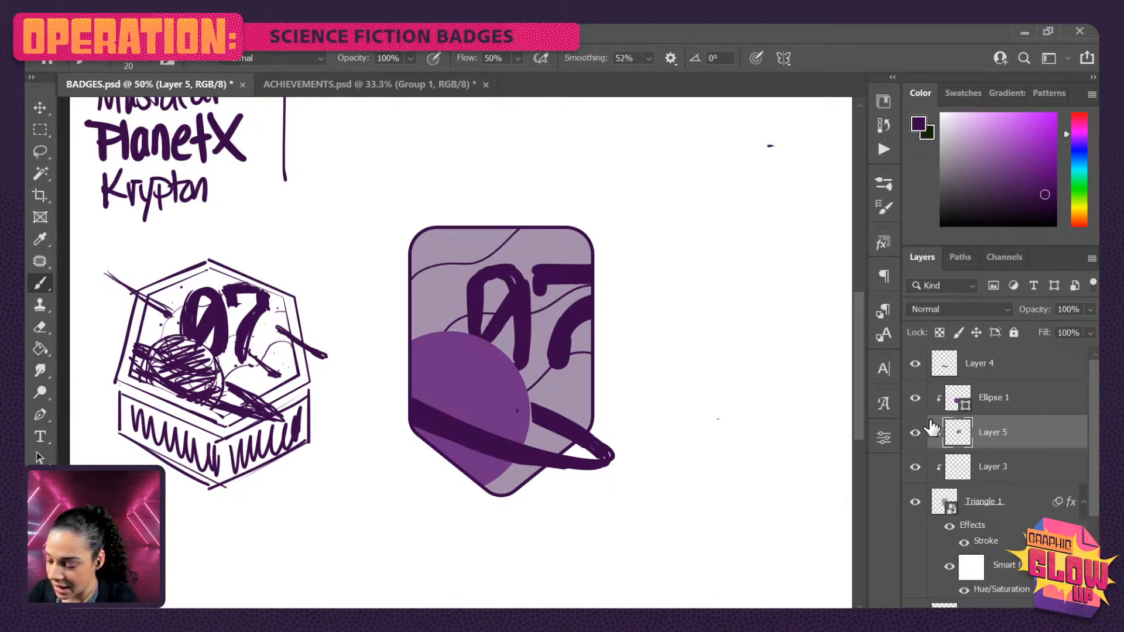
{"action": "key", "text": "ctrl+shift+n"}
{"action": "key", "text": "Return"}
{"action": "left_click_drag", "start_coordinate": [410, 260], "coordinate": [597, 255]}
{"action": "key", "text": "ctrl+z"}
{"action": "left_click_drag", "start_coordinate": [411, 251], "coordinate": [598, 244]}
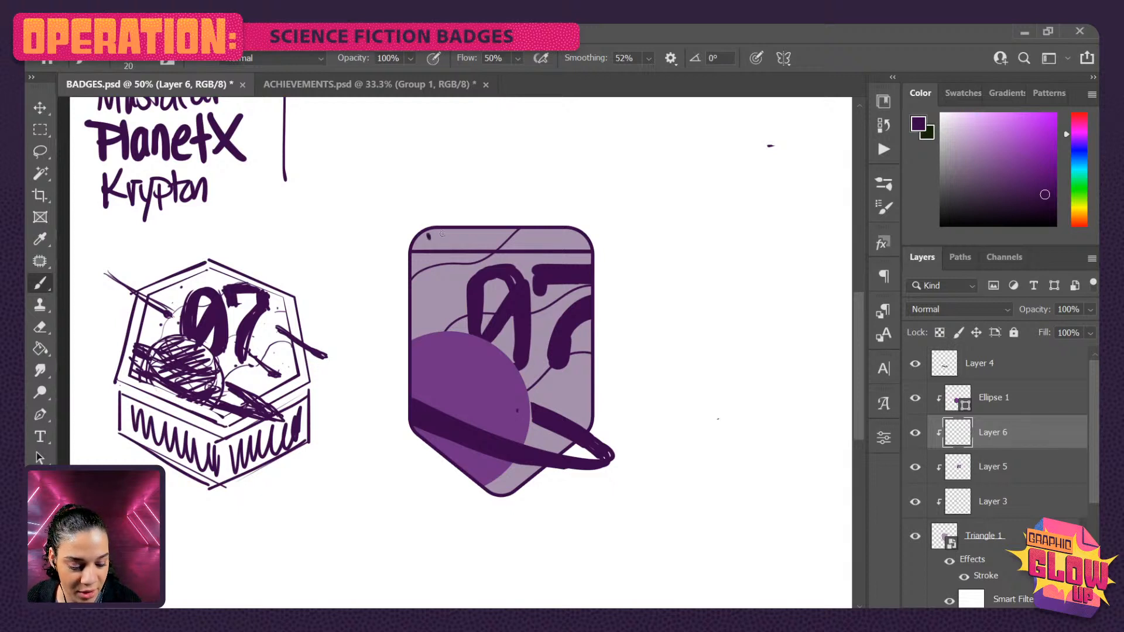
- Lower the brush smoothing to 23% and scribble placeholder lettering in the band above the horizontal line
{"action": "key", "text": "ctrl+z"}
{"action": "left_click", "coordinate": [648, 58]}
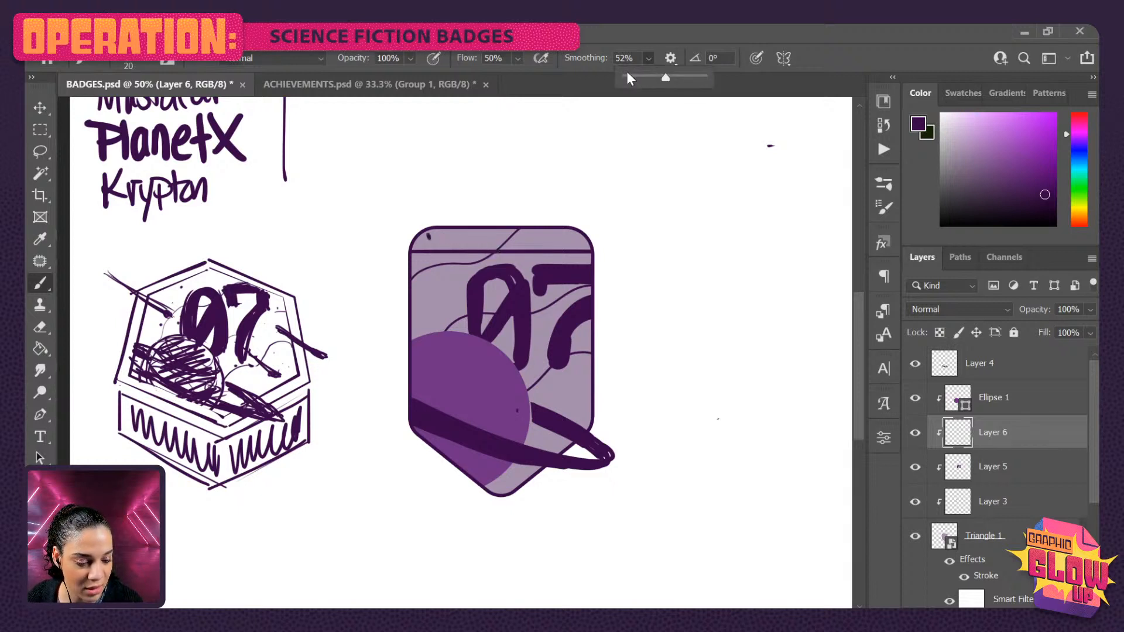
{"action": "left_click", "coordinate": [628, 77]}
{"action": "left_click", "coordinate": [643, 77]}
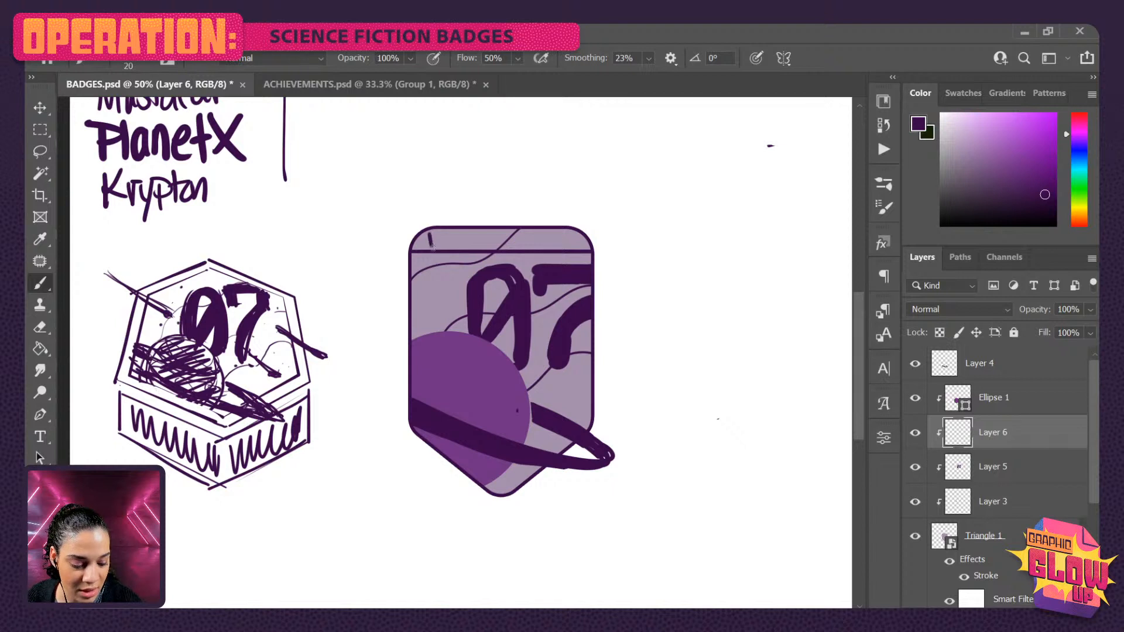
{"action": "left_click_drag", "start_coordinate": [432, 247], "coordinate": [456, 245]}
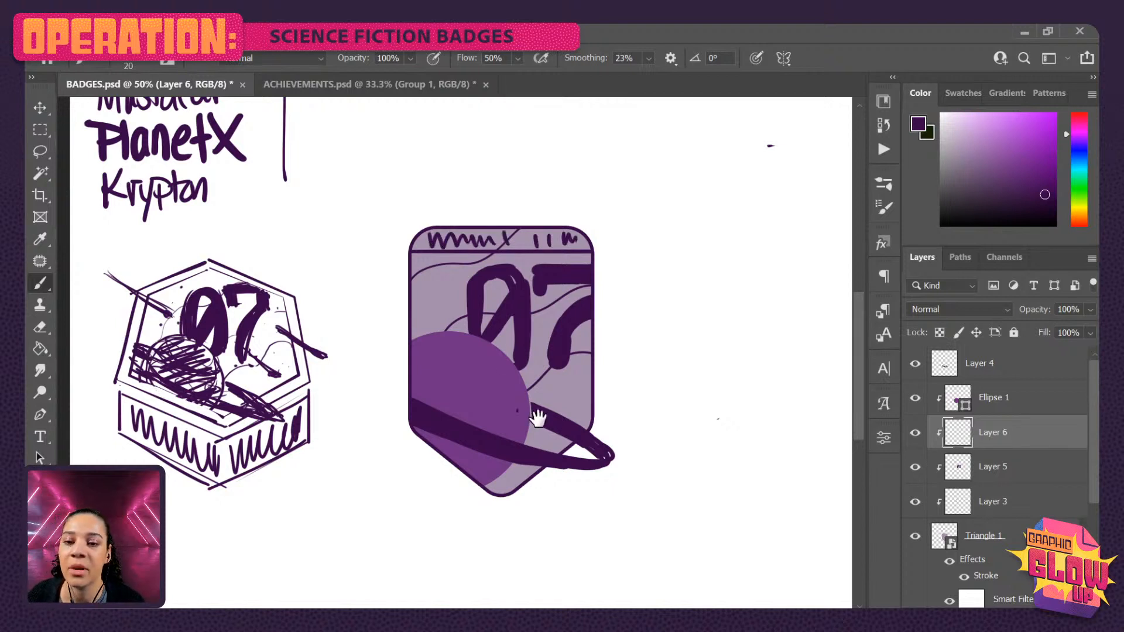
- Thicken the outer tip of the planet's ring along its lower edge on Layer 4
{"action": "left_click_drag", "start_coordinate": [537, 418], "coordinate": [543, 364]}
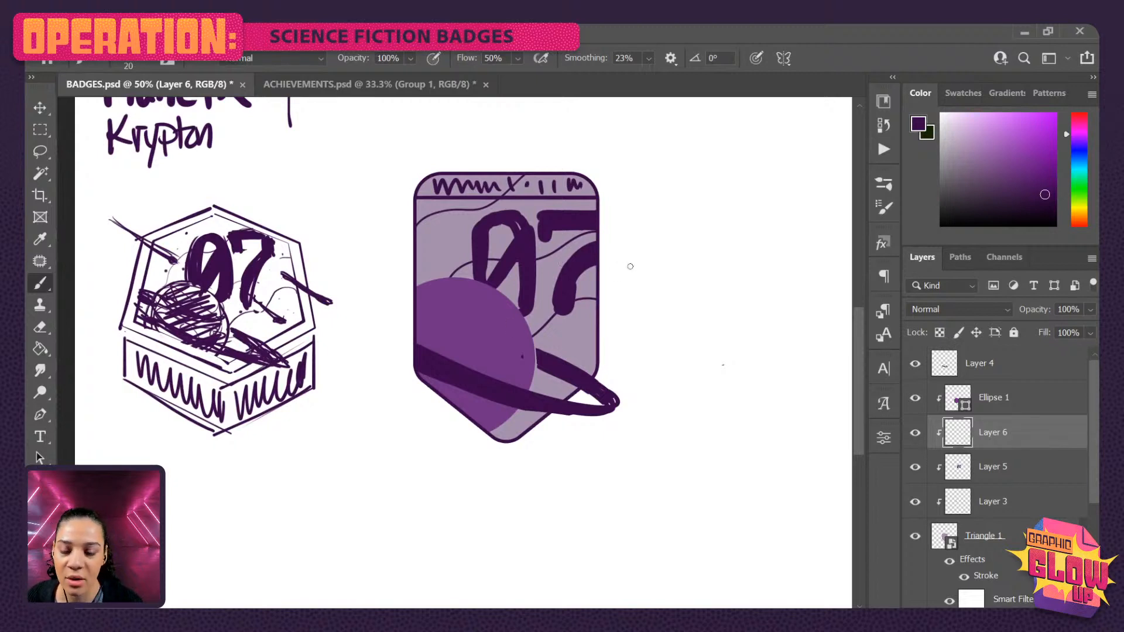
{"action": "mouse_move", "coordinate": [600, 392]}
{"action": "left_mouse_down"}
{"action": "mouse_move", "coordinate": [612, 360]}
{"action": "mouse_move", "coordinate": [613, 381]}
{"action": "left_mouse_up"}
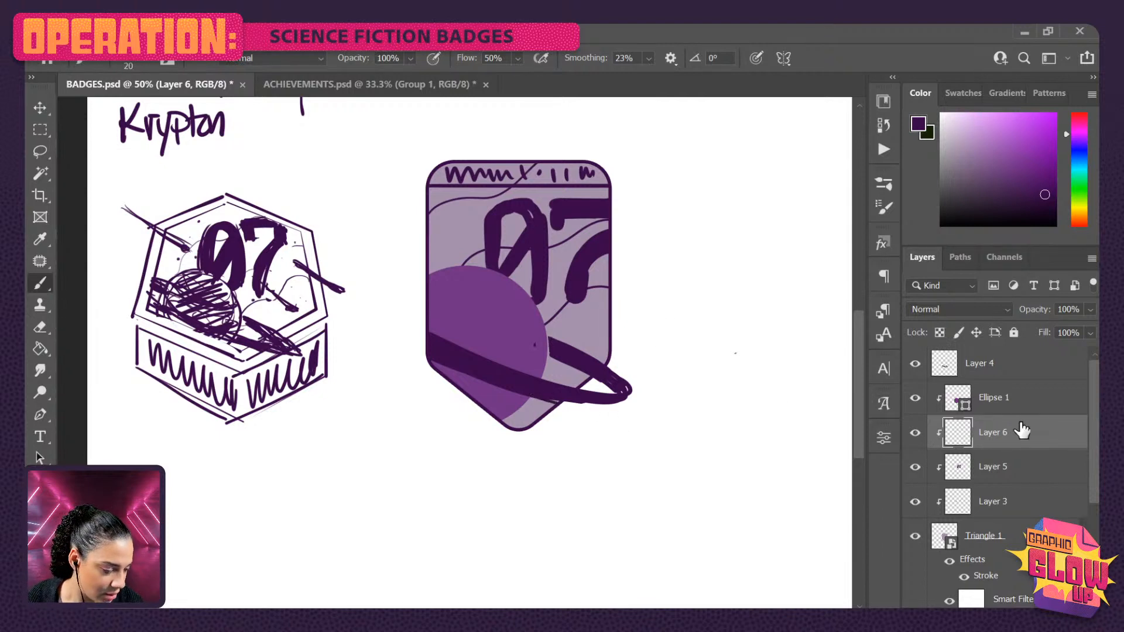
{"action": "left_click", "coordinate": [1007, 364]}
{"action": "mouse_move", "coordinate": [539, 397]}
{"action": "left_mouse_down"}
{"action": "mouse_move", "coordinate": [614, 411]}
{"action": "mouse_move", "coordinate": [629, 400]}
{"action": "mouse_move", "coordinate": [565, 402]}
{"action": "mouse_move", "coordinate": [600, 405]}
{"action": "left_mouse_up"}
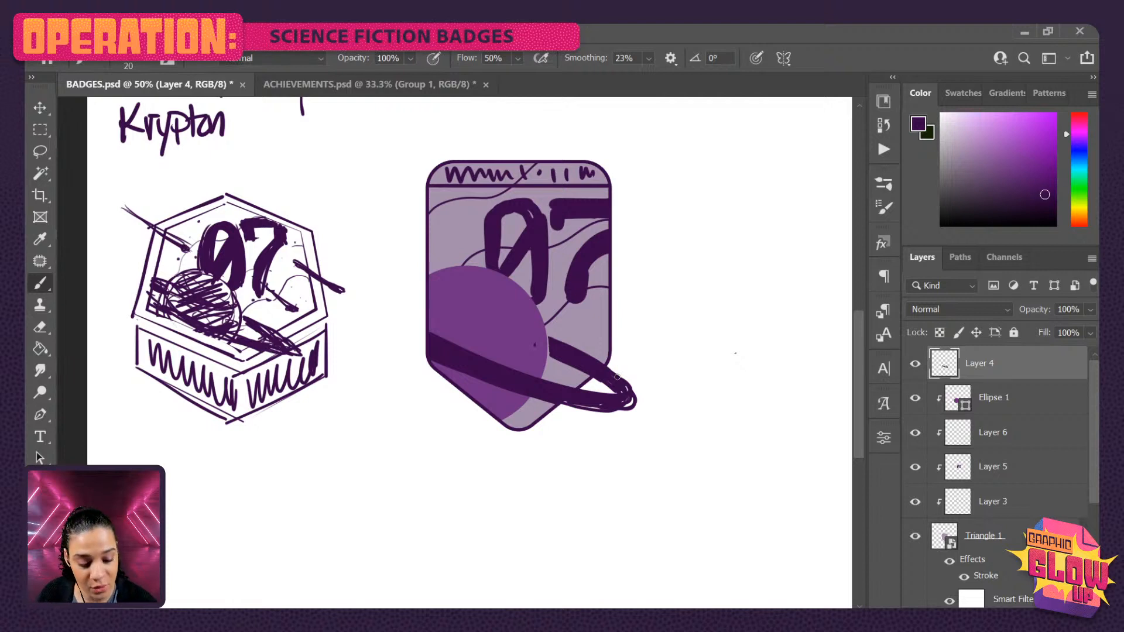
- Draw a tapered, filled diagonal streak crossing the shield's upper left edge and extend its thin tail outward
{"action": "left_click", "coordinate": [388, 190]}
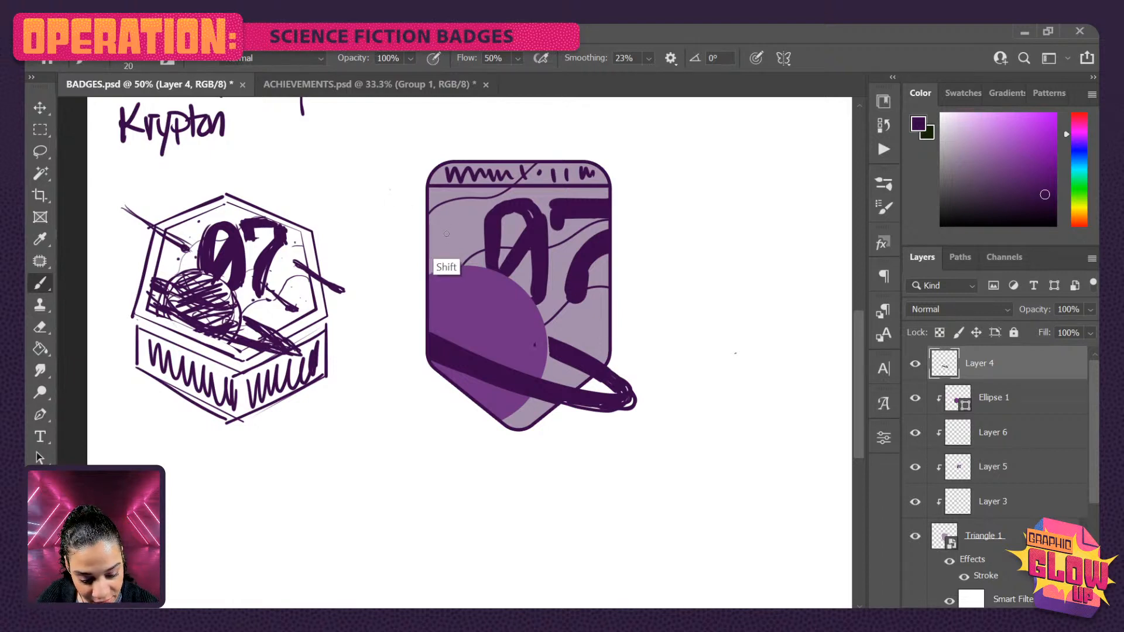
{"action": "left_click", "coordinate": [448, 232], "text": "shift"}
{"action": "left_click", "coordinate": [453, 232], "text": "shift"}
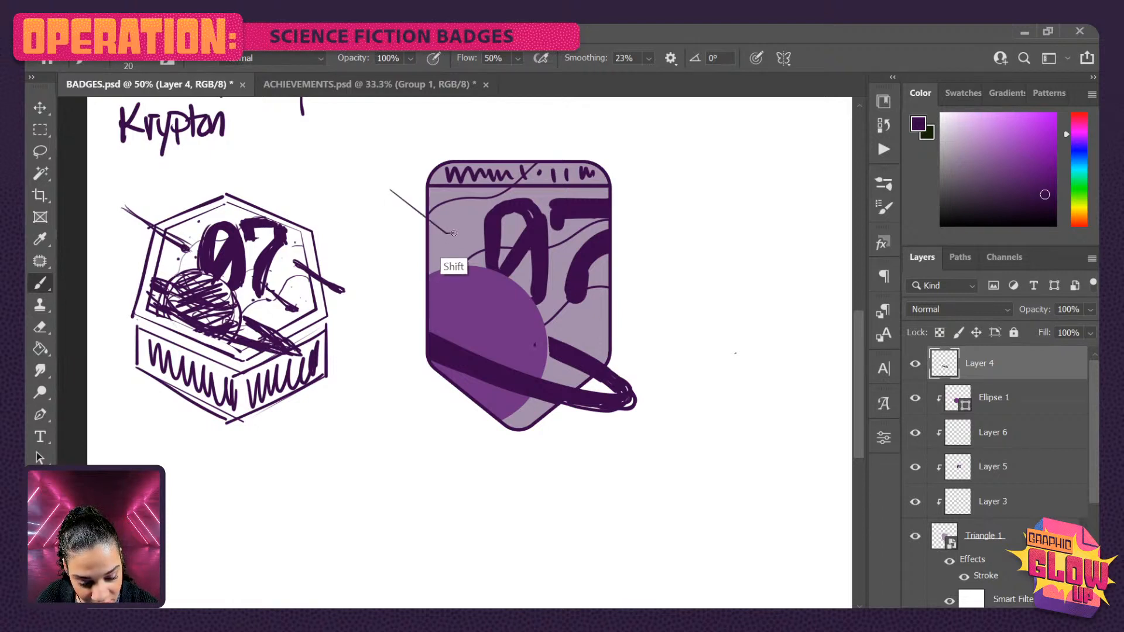
{"action": "left_click", "coordinate": [390, 187], "text": "shift"}
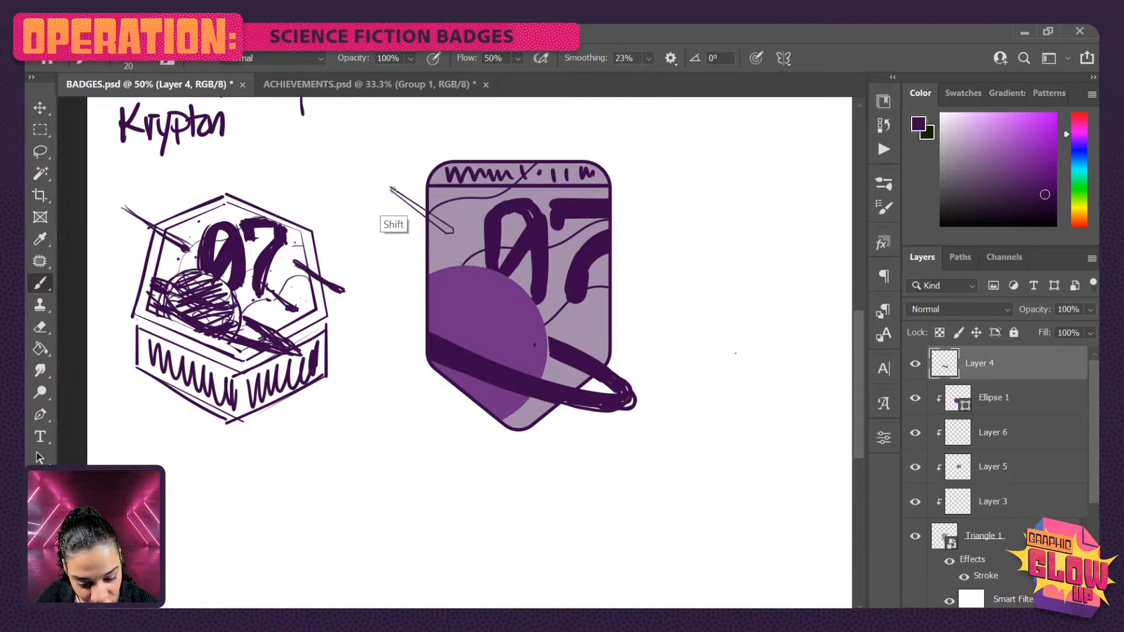
{"action": "left_click_drag", "start_coordinate": [397, 191], "coordinate": [435, 221]}
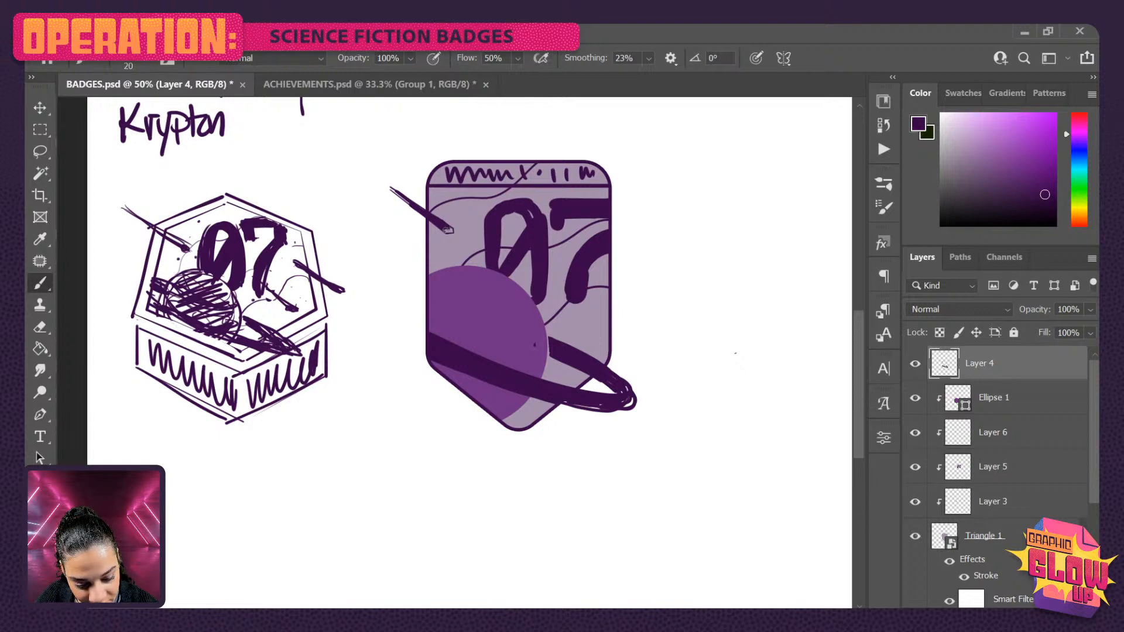
{"action": "left_click", "coordinate": [369, 173], "text": "shift"}
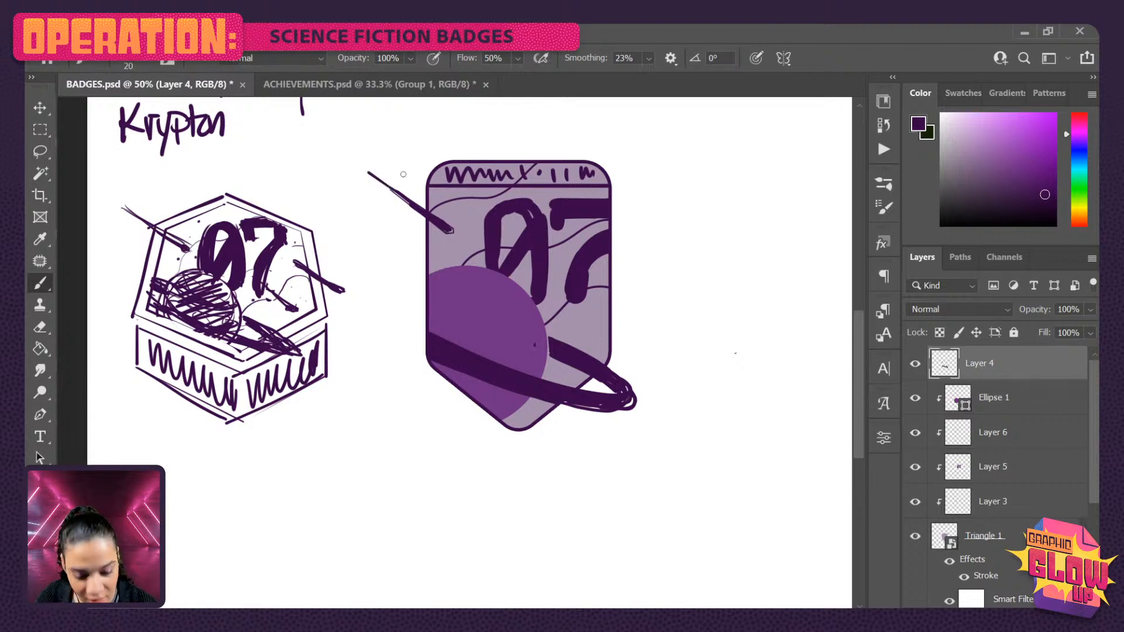
- Check the ring layer's visibility, copy the streak from it onto its own layer and place the copy across the shield's right edge
{"action": "left_click", "coordinate": [916, 363]}
{"action": "left_click", "coordinate": [915, 363]}
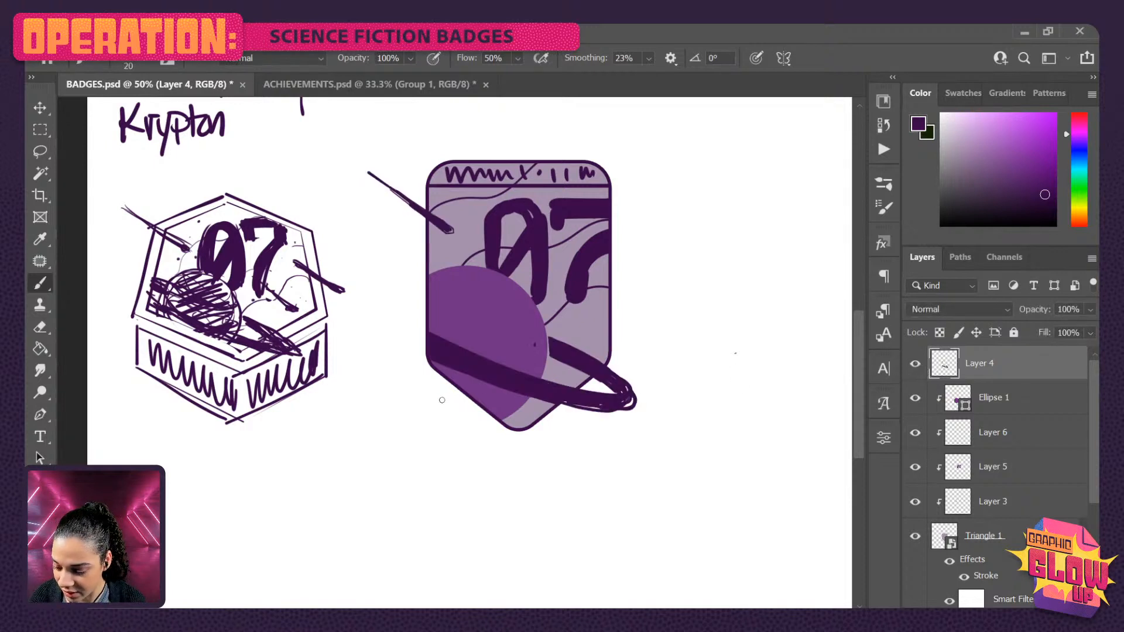
{"action": "key", "text": "l"}
{"action": "mouse_move", "coordinate": [449, 245]}
{"action": "left_mouse_down"}
{"action": "mouse_move", "coordinate": [328, 206]}
{"action": "mouse_move", "coordinate": [375, 146]}
{"action": "left_mouse_up"}
{"action": "key", "text": "ctrl+j"}
{"action": "key", "text": "ctrl+t"}
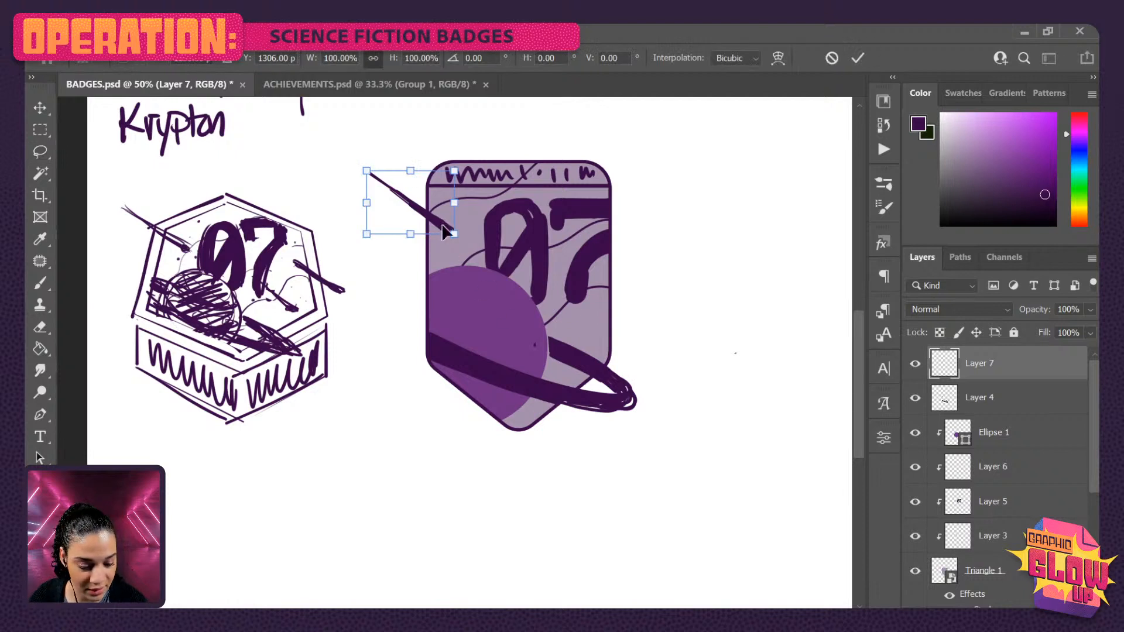
{"action": "left_click_drag", "start_coordinate": [437, 235], "coordinate": [630, 279]}
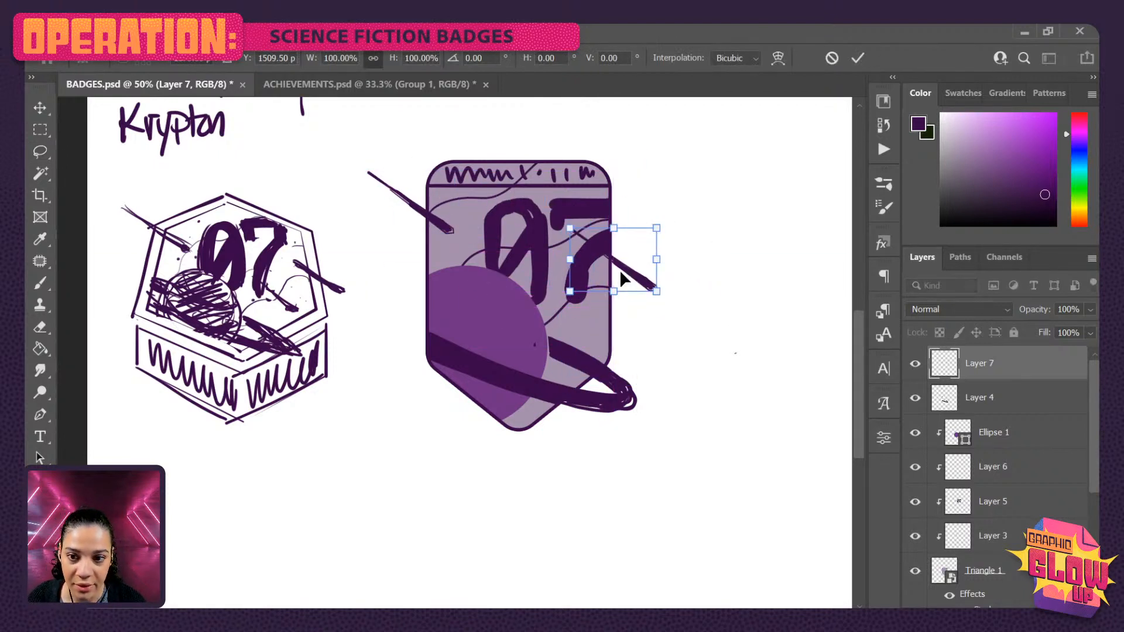
{"action": "key", "text": "Return"}
- Duplicate the right-hand streak's layer and place the copy lower, over the shield's right edge just above the ring
{"action": "key", "text": "l"}
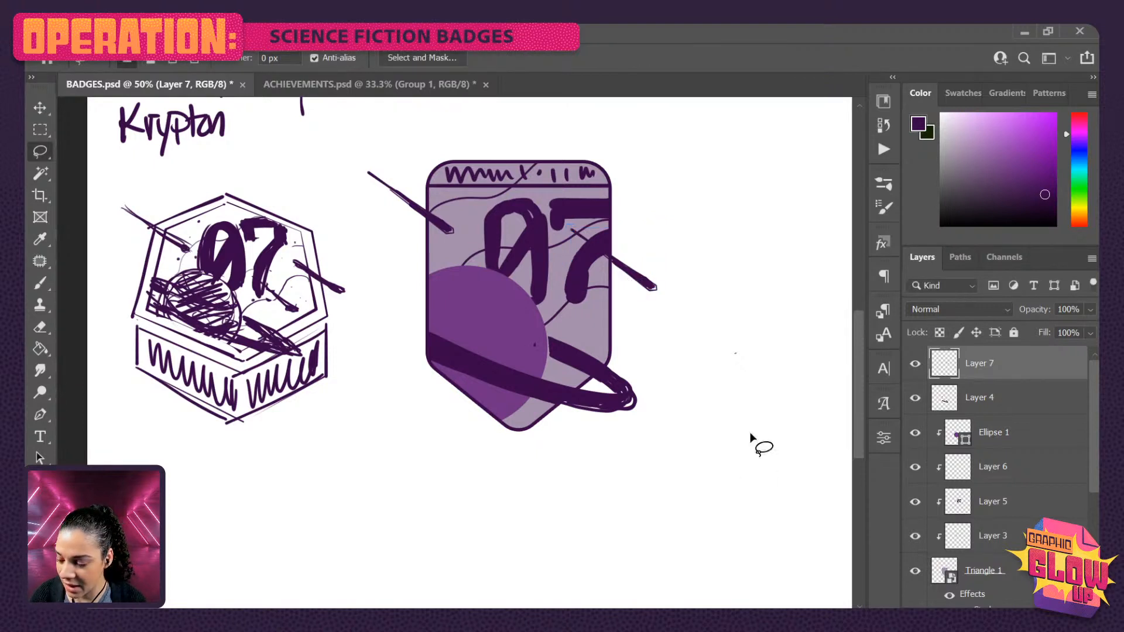
{"action": "key", "text": "ctrl+j"}
{"action": "key", "text": "ctrl+t"}
{"action": "mouse_move", "coordinate": [656, 291]}
{"action": "left_mouse_down"}
{"action": "mouse_move", "coordinate": [627, 271]}
{"action": "mouse_move", "coordinate": [613, 307]}
{"action": "mouse_move", "coordinate": [627, 341]}
{"action": "mouse_move", "coordinate": [594, 331]}
{"action": "mouse_move", "coordinate": [628, 352]}
{"action": "left_mouse_up"}
{"action": "key", "text": "Return"}
{"action": "key", "text": "l"}
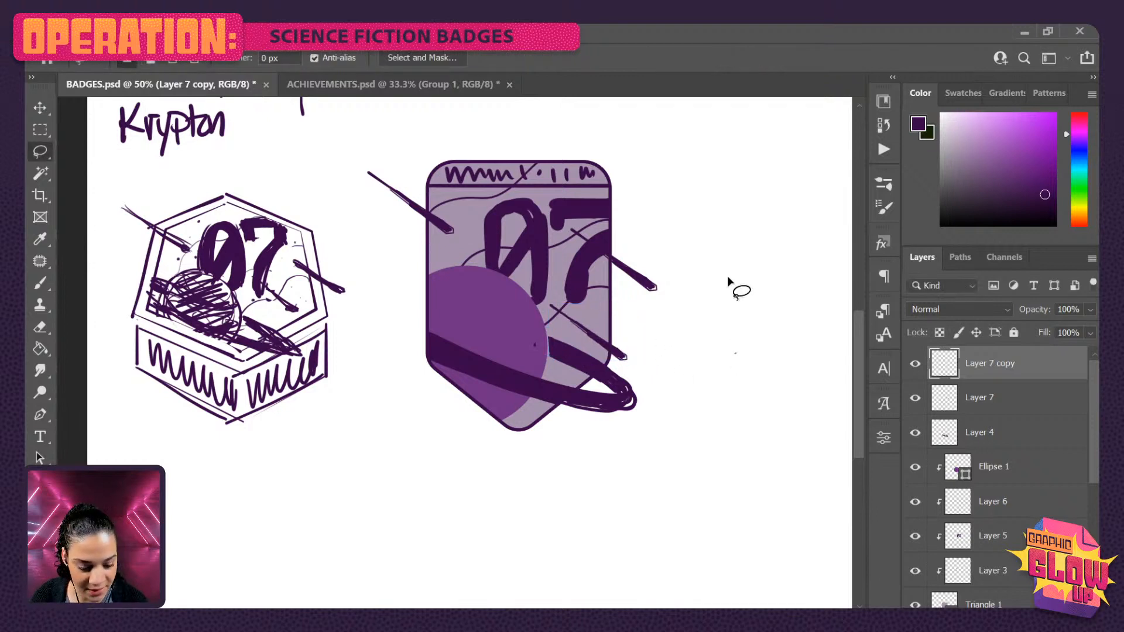
- Select the original left streak on Layer 4 and move it slightly down and inward over the shield's edge
{"action": "key", "text": "v"}
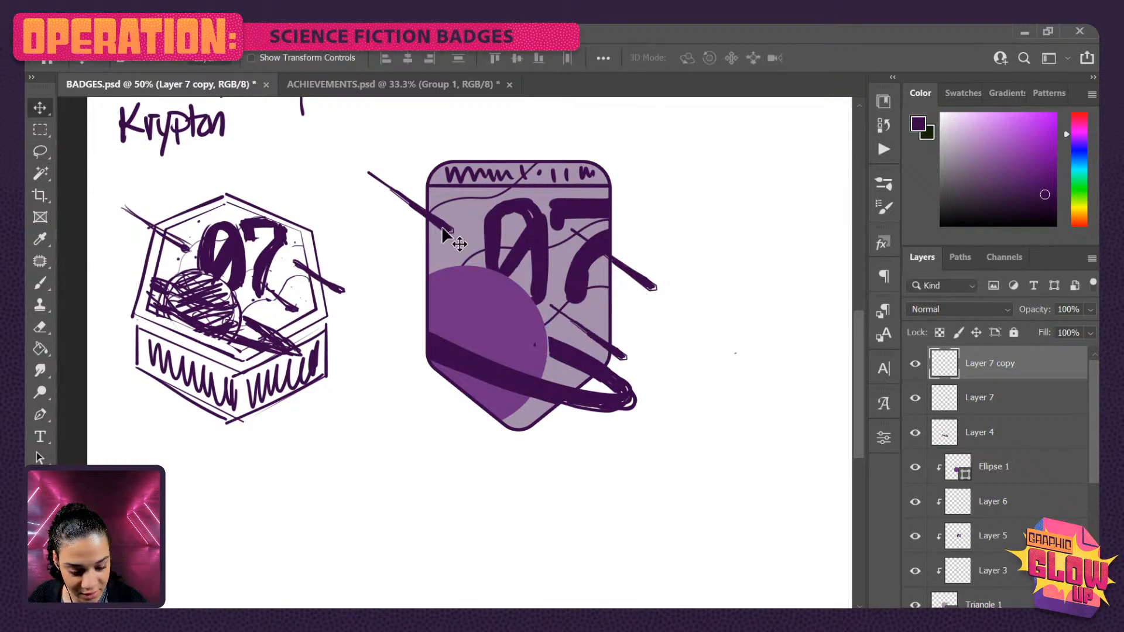
{"action": "mouse_move", "coordinate": [441, 226]}
{"action": "left_mouse_down"}
{"action": "mouse_move", "coordinate": [454, 216]}
{"action": "mouse_move", "coordinate": [344, 181]}
{"action": "mouse_move", "coordinate": [469, 218]}
{"action": "mouse_move", "coordinate": [448, 208]}
{"action": "mouse_move", "coordinate": [440, 229]}
{"action": "mouse_move", "coordinate": [454, 297]}
{"action": "mouse_move", "coordinate": [450, 248]}
{"action": "mouse_move", "coordinate": [450, 271]}
{"action": "left_mouse_up"}
{"action": "key", "text": "ctrl+z"}
{"action": "key", "text": "l"}
{"action": "key", "text": "ctrl+t"}
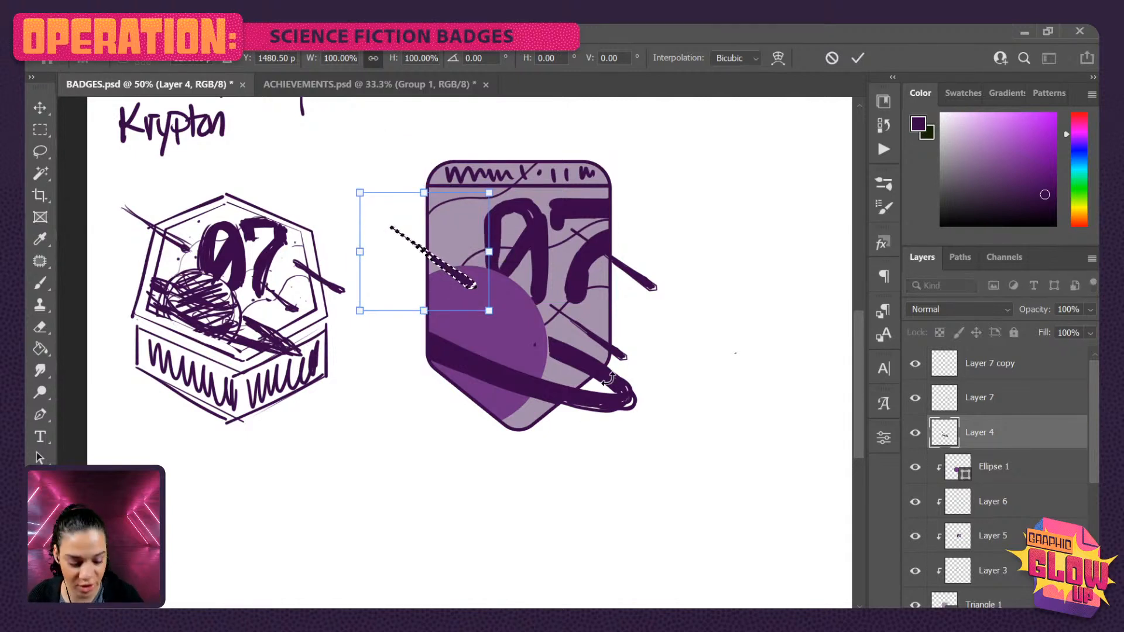
{"action": "left_click_drag", "start_coordinate": [453, 289], "coordinate": [447, 243]}
{"action": "left_click_drag", "start_coordinate": [448, 237], "coordinate": [449, 240]}
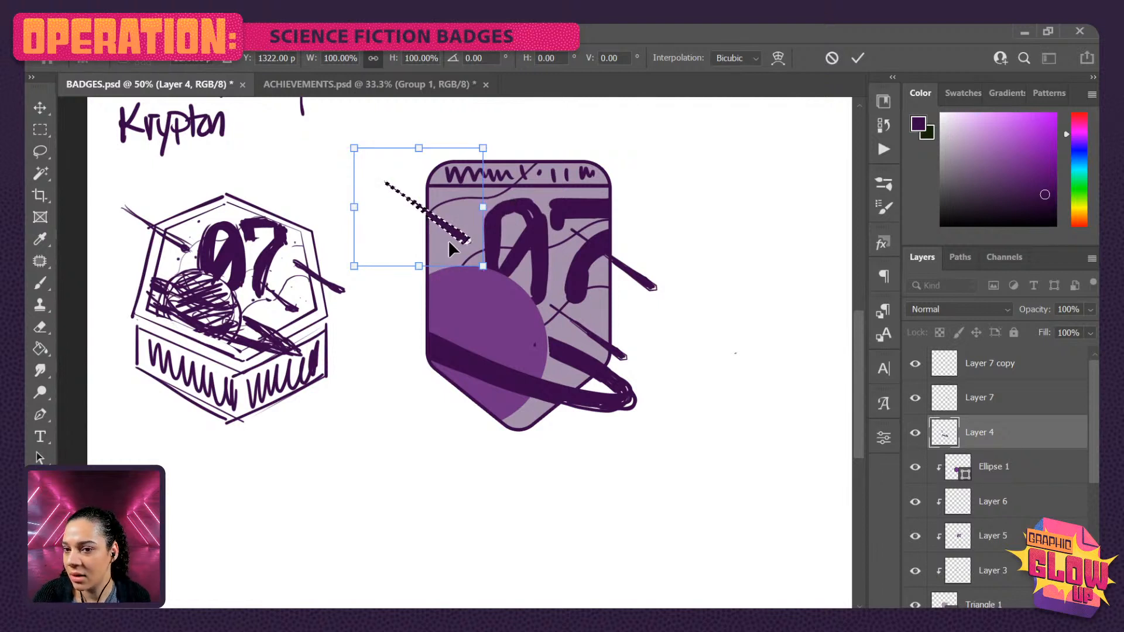
{"action": "left_click_drag", "start_coordinate": [458, 239], "coordinate": [459, 248]}
{"action": "key", "text": "Return"}
{"action": "key", "text": "l"}
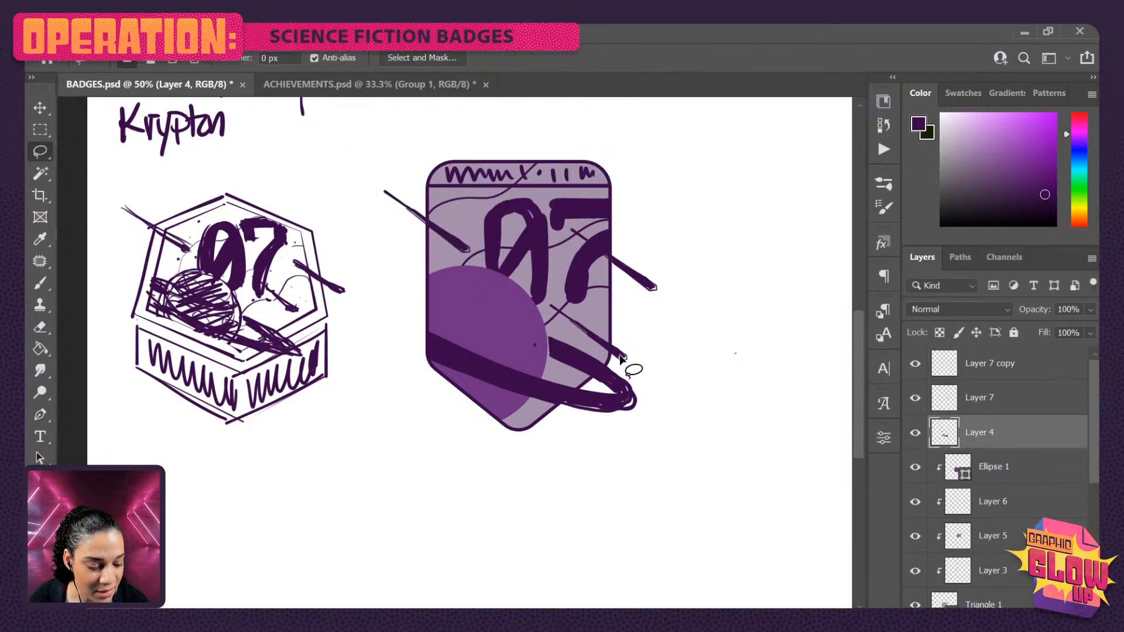
- Shift the lower right streak up and outward, and raise its Hue/Saturation lightness to +78
{"action": "mouse_move", "coordinate": [634, 370]}
{"action": "left_mouse_down"}
{"action": "mouse_move", "coordinate": [628, 320]}
{"action": "mouse_move", "coordinate": [642, 346]}
{"action": "left_mouse_up"}
{"action": "key", "text": "Return"}
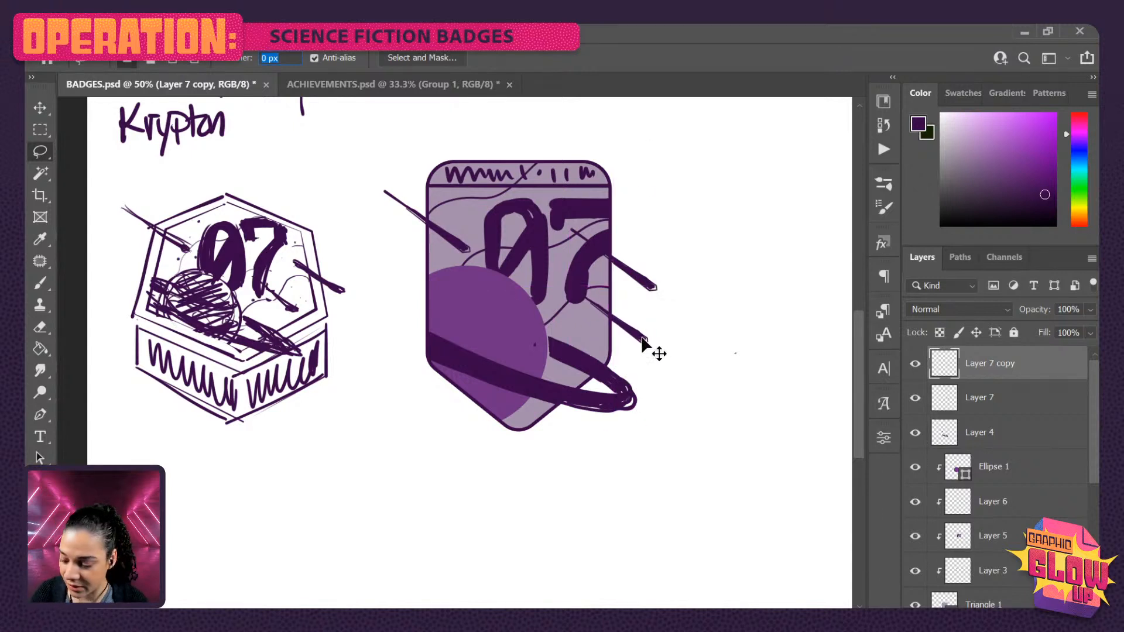
{"action": "key", "text": "ctrl+u"}
{"action": "mouse_move", "coordinate": [803, 400]}
{"action": "left_mouse_down"}
{"action": "mouse_move", "coordinate": [880, 396]}
{"action": "mouse_move", "coordinate": [865, 398]}
{"action": "left_mouse_up"}
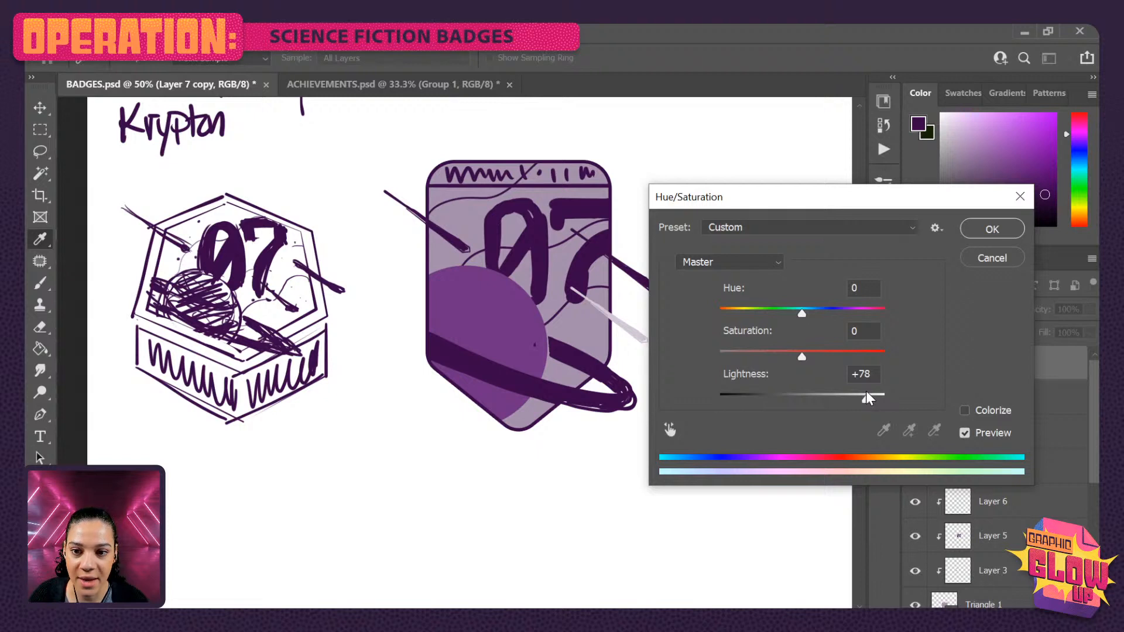
{"action": "key", "text": "l"}
{"action": "left_click", "coordinate": [993, 229]}
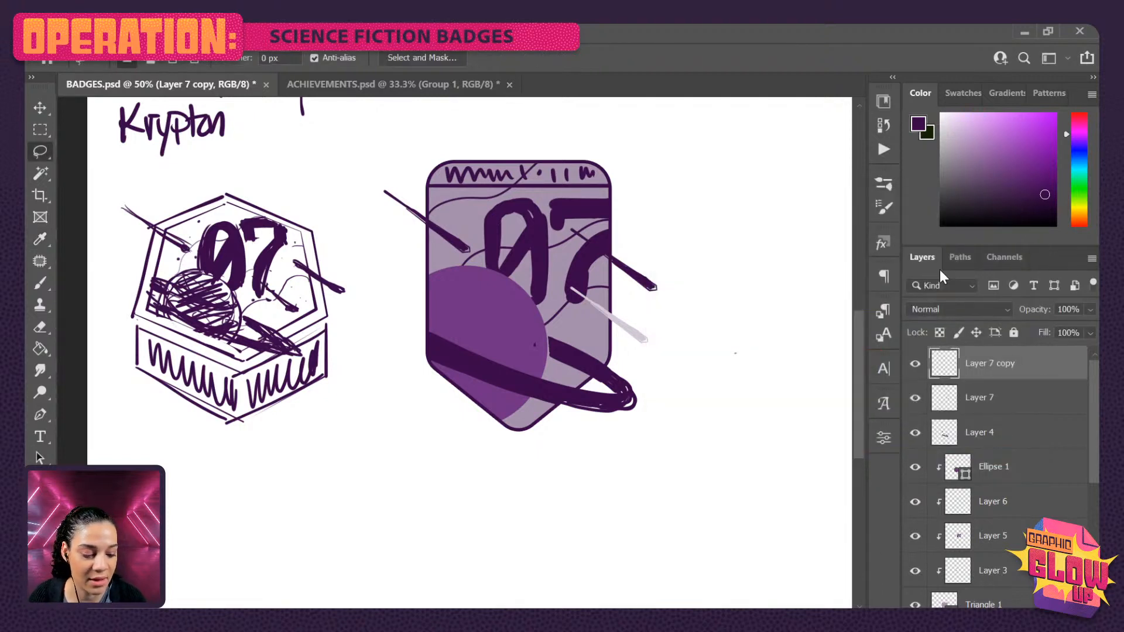
- Move the dark upper right streak up and slightly inward, closer to the top of the 7
{"action": "left_click_drag", "start_coordinate": [649, 286], "coordinate": [637, 248]}
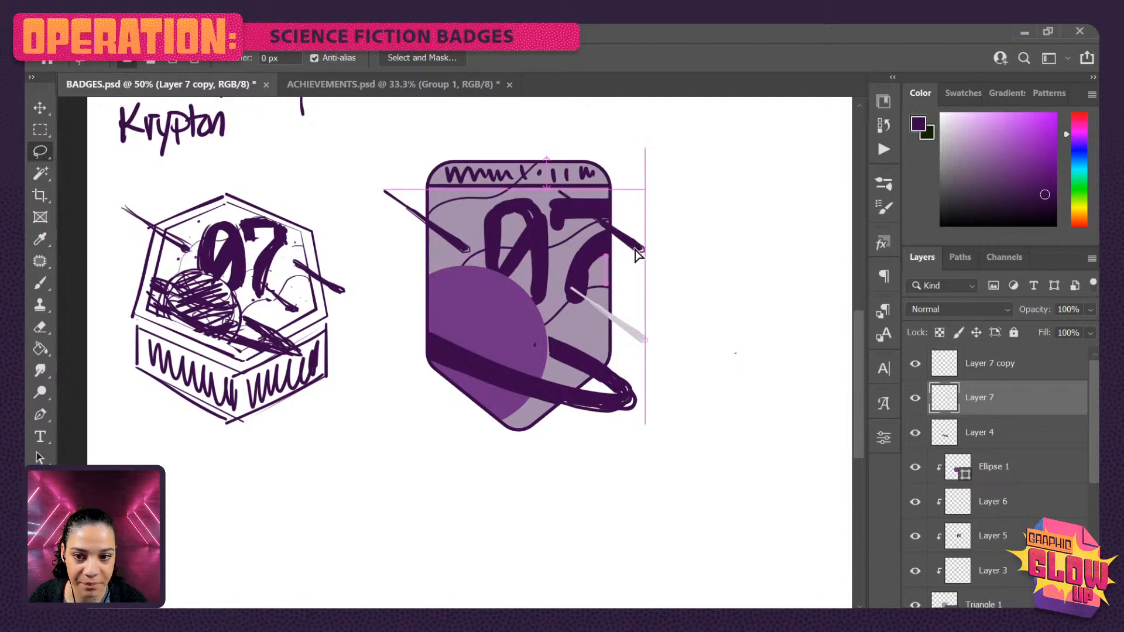
{"action": "key", "text": "Return"}
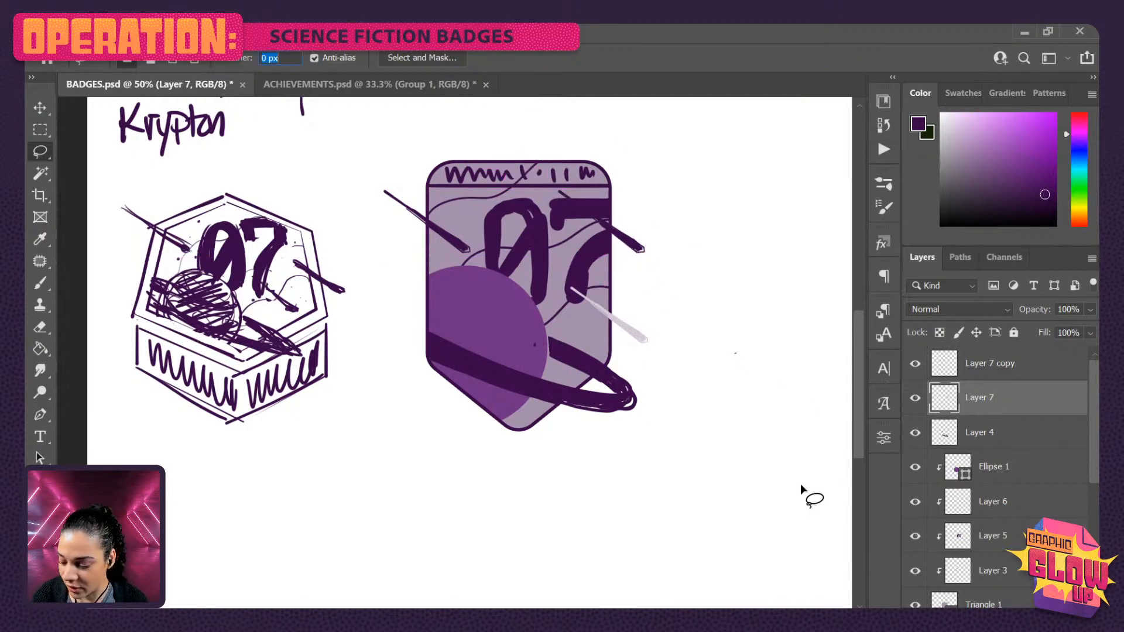
{"action": "left_click", "coordinate": [660, 318]}
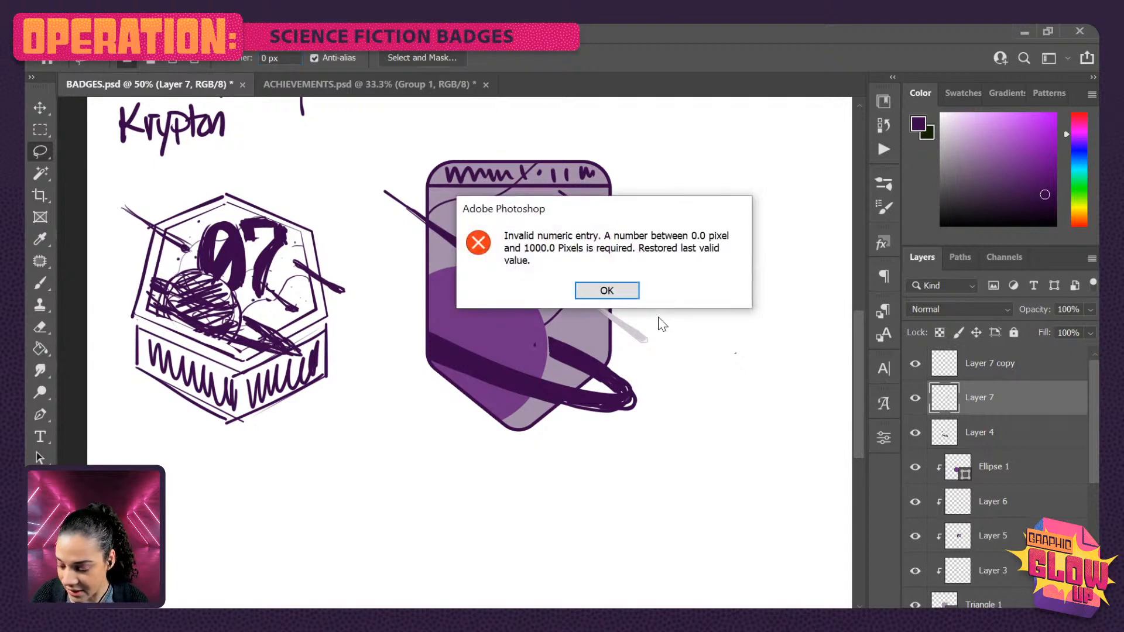
{"action": "left_click", "coordinate": [617, 296]}
- Select the pale lower streak's layer and brush a thin dark outline around the streak's wide outer end
{"action": "left_click_drag", "start_coordinate": [990, 363], "coordinate": [896, 448]}
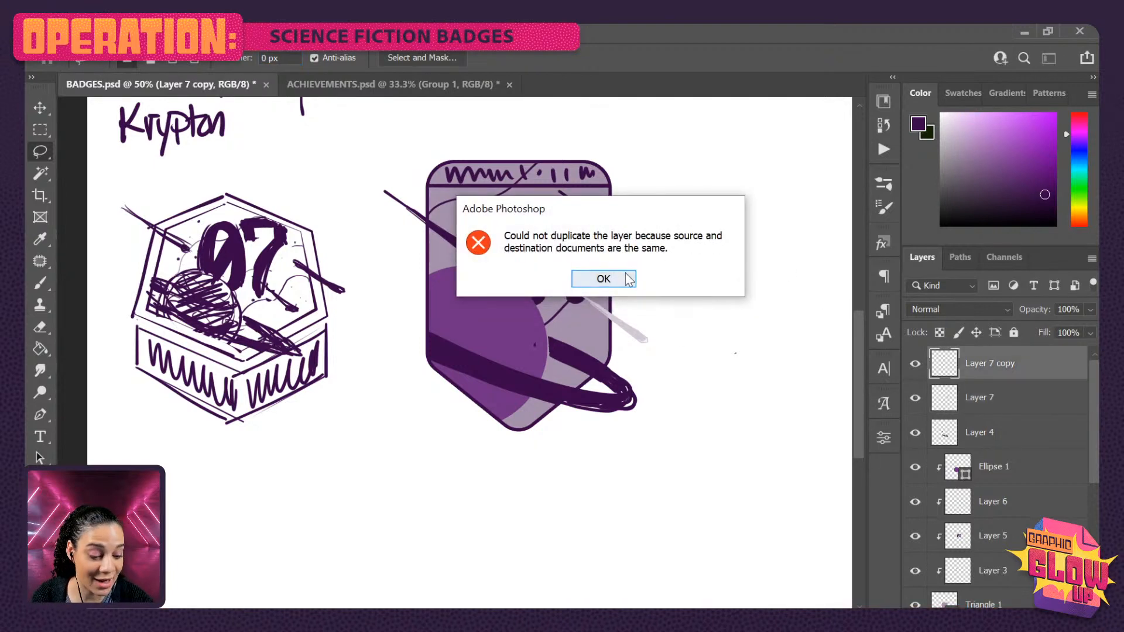
{"action": "left_click", "coordinate": [603, 280]}
{"action": "key", "text": "b"}
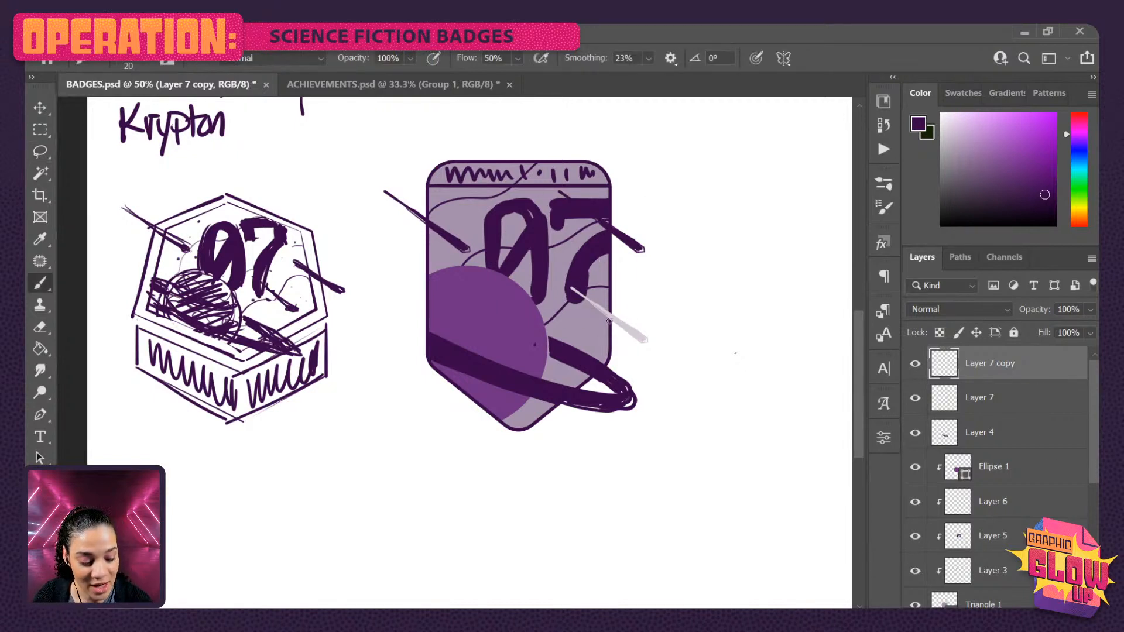
{"action": "left_click_drag", "start_coordinate": [602, 311], "coordinate": [638, 341]}
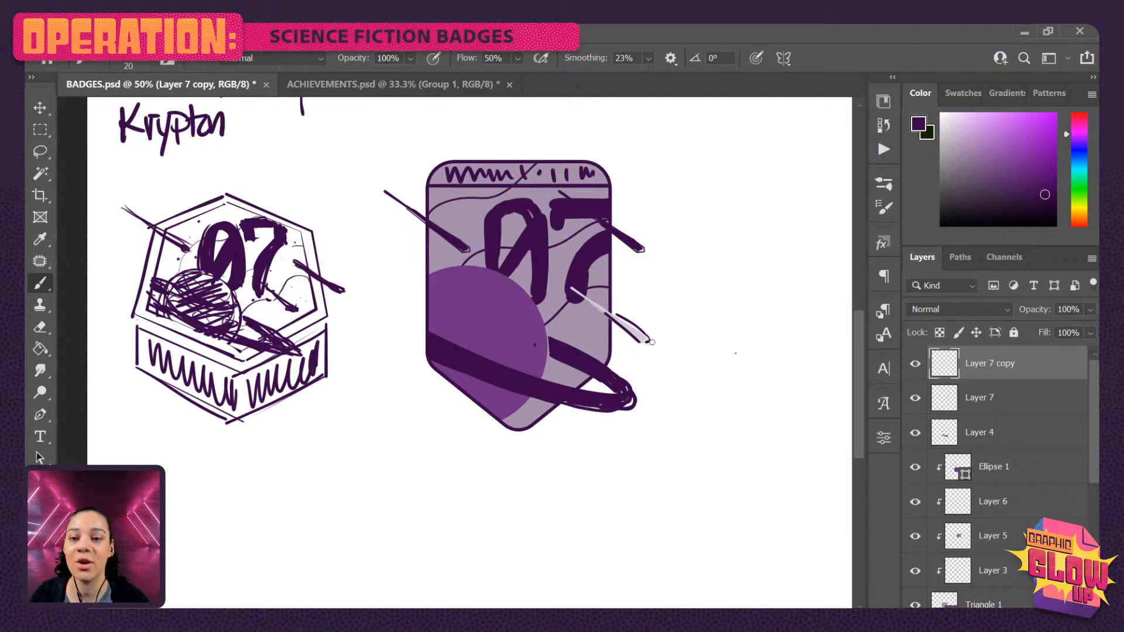